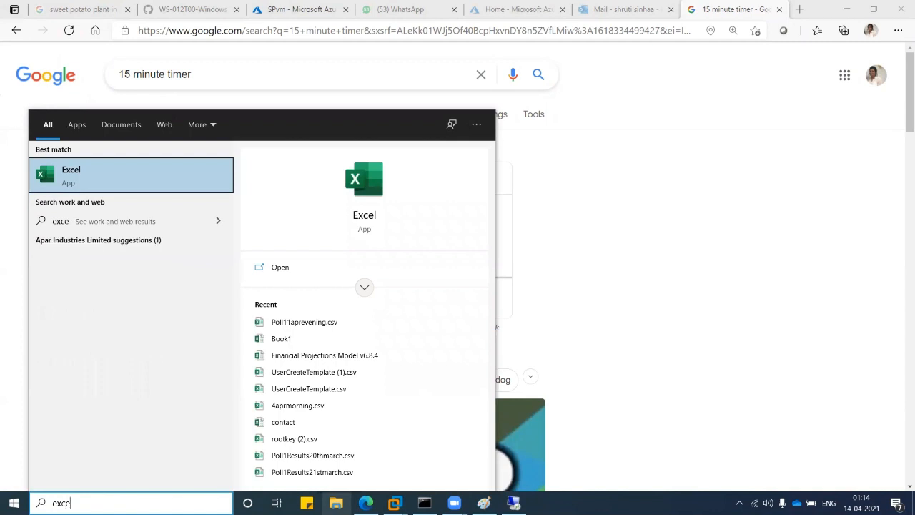
Launch Excel from the Windows Start menu search results
text(l)
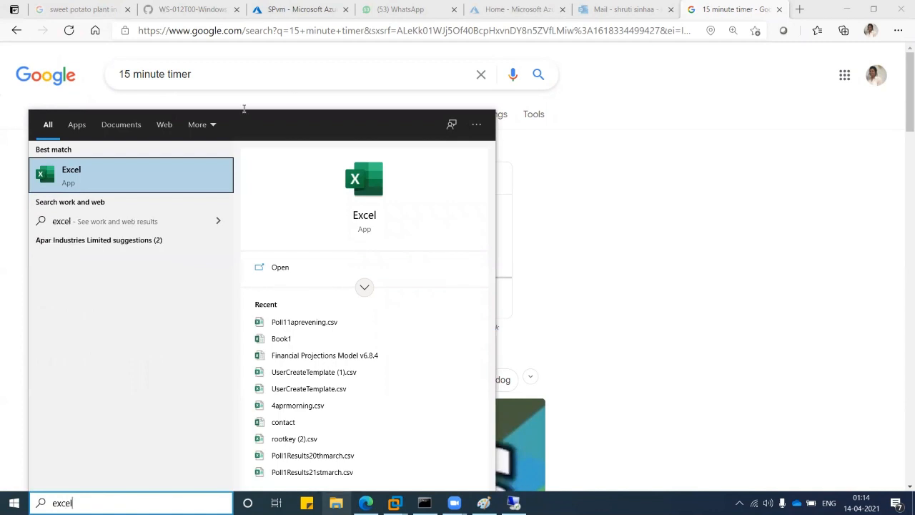
click(98, 164)
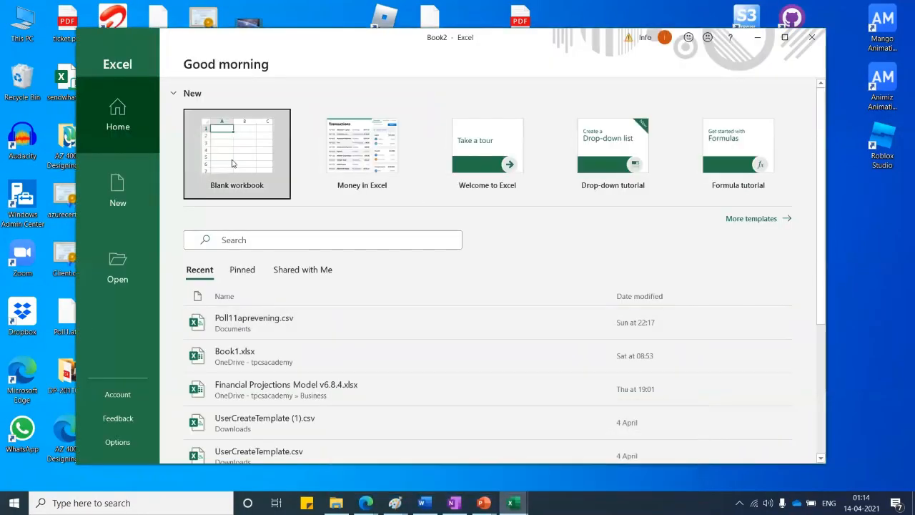
Start a blank workbook, maximized and zoomed in, and select A1:H2 for the title
click(233, 163)
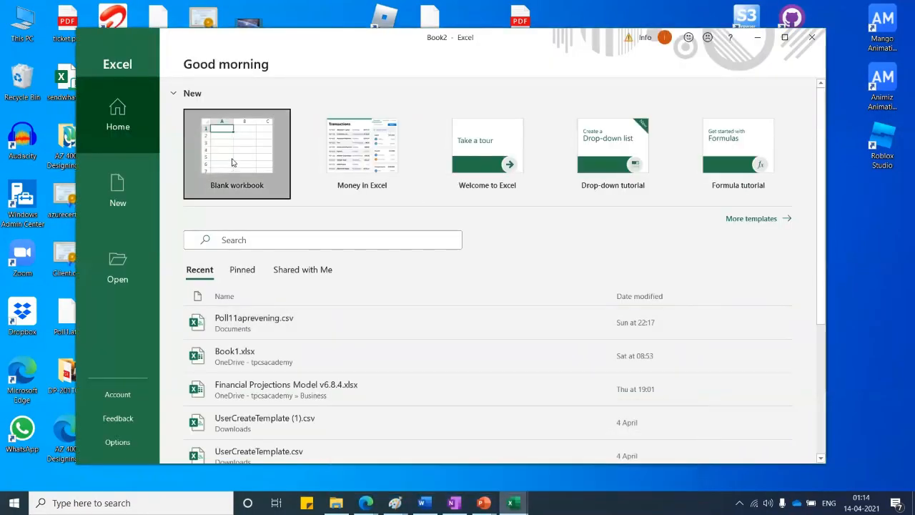
click(784, 37)
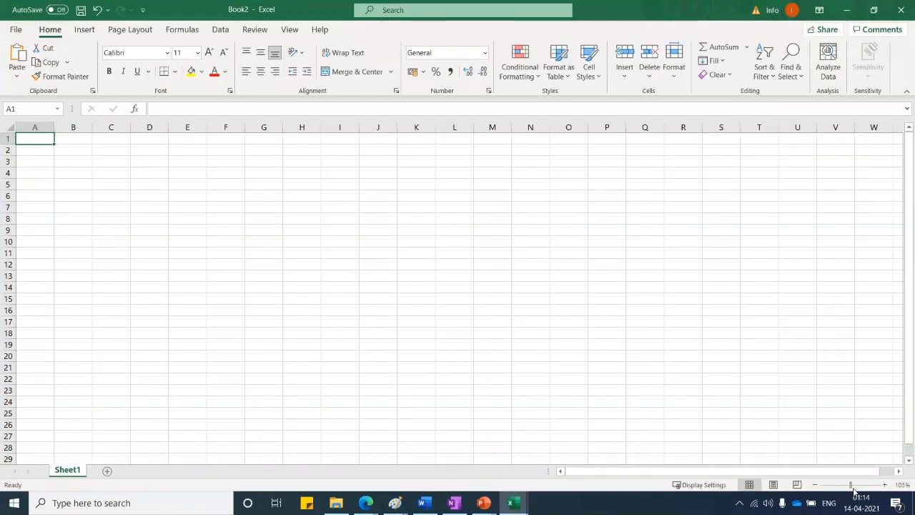
click(853, 489)
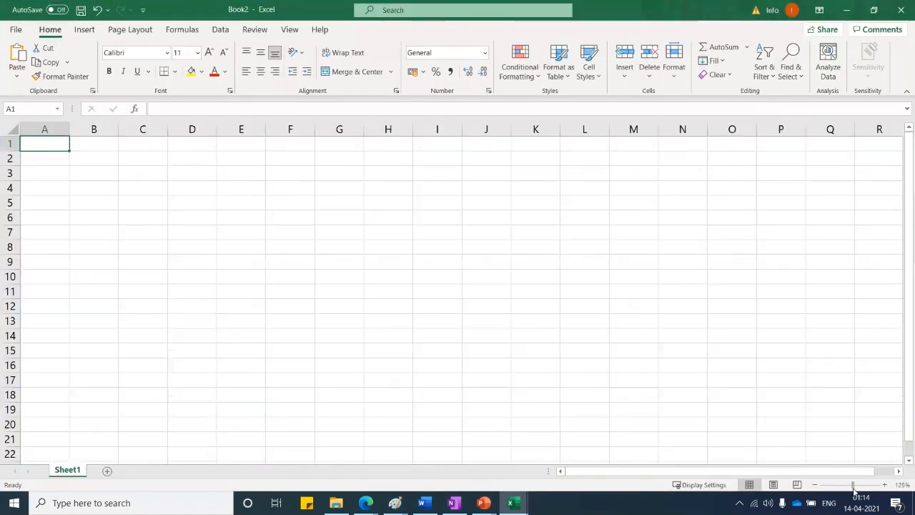
click(853, 489)
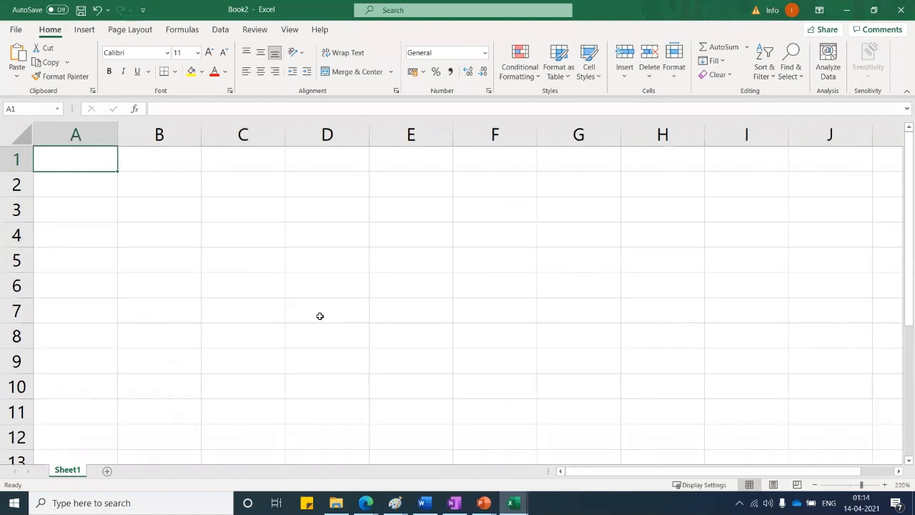
click(319, 316)
drag(57, 156, 671, 172)
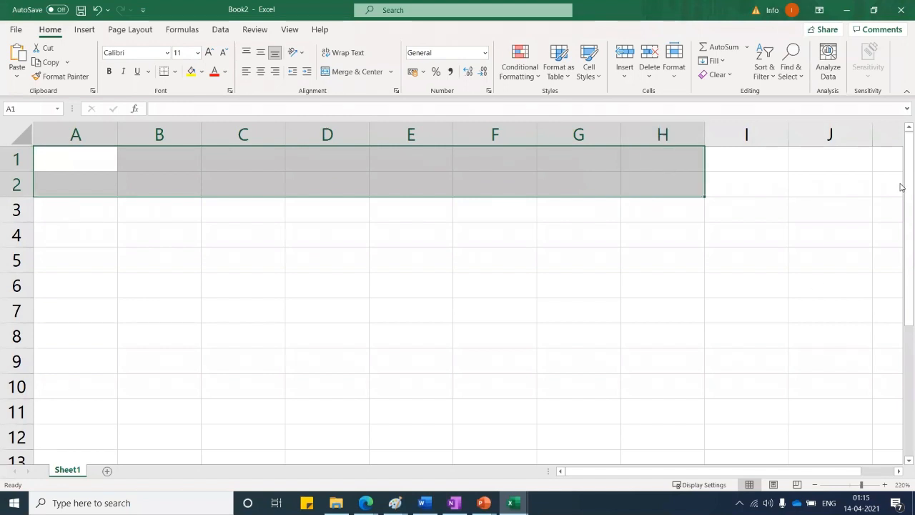
Merge A1:H2 and enter the title 'My Company SharePoint Security for Project Team 1'
click(350, 72)
double_click(161, 168)
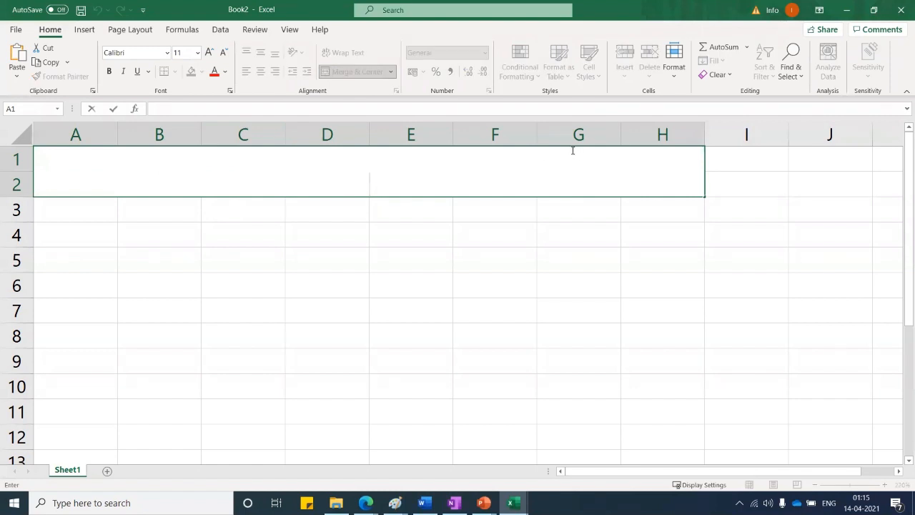
text(My )
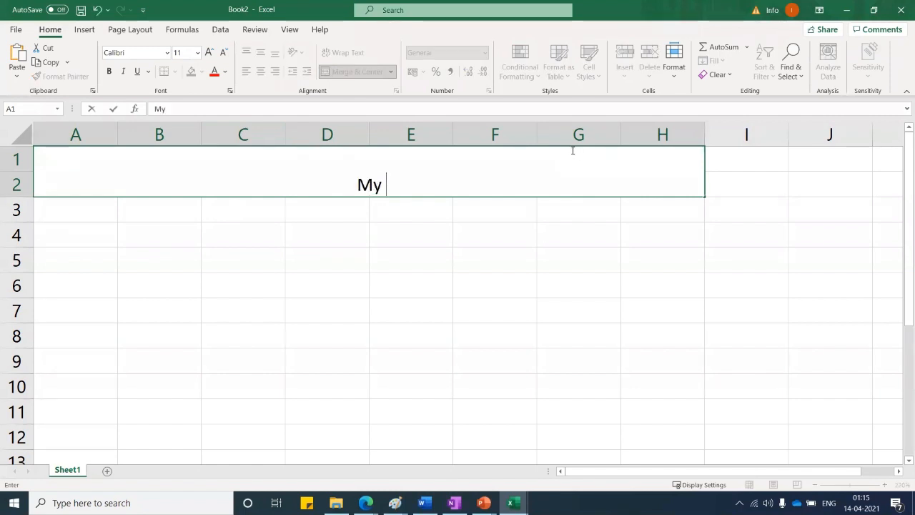
text(Company)
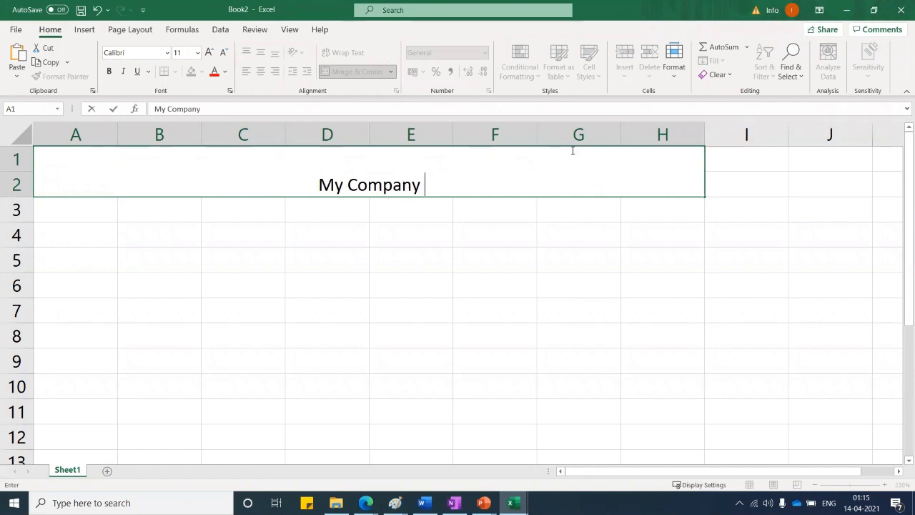
text( S)
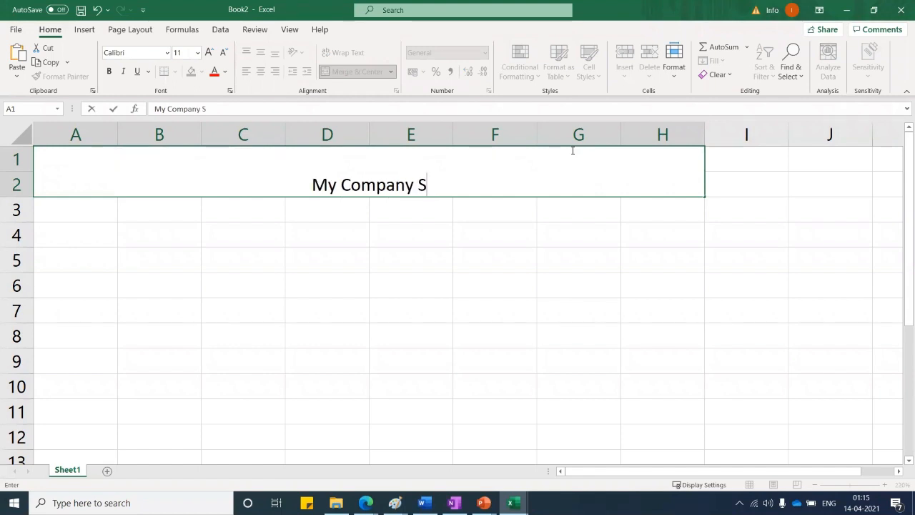
text(hare)
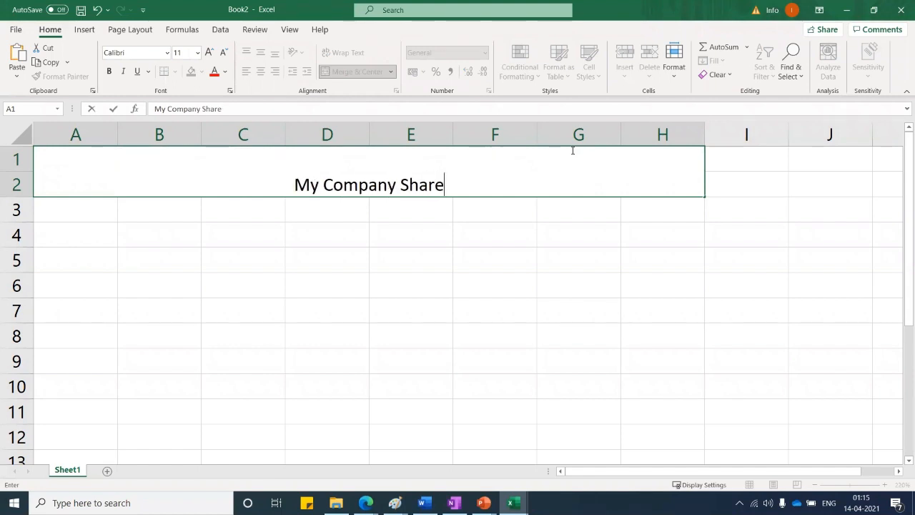
text(Point S)
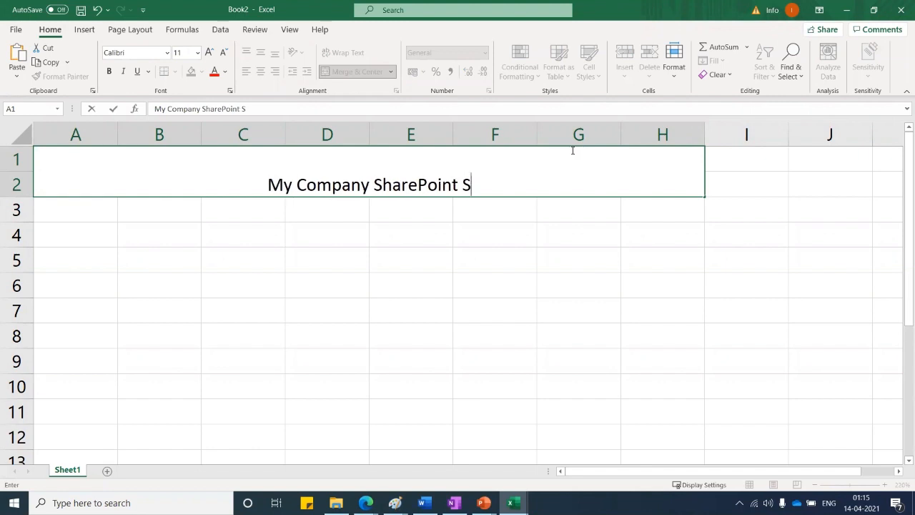
text(ec)
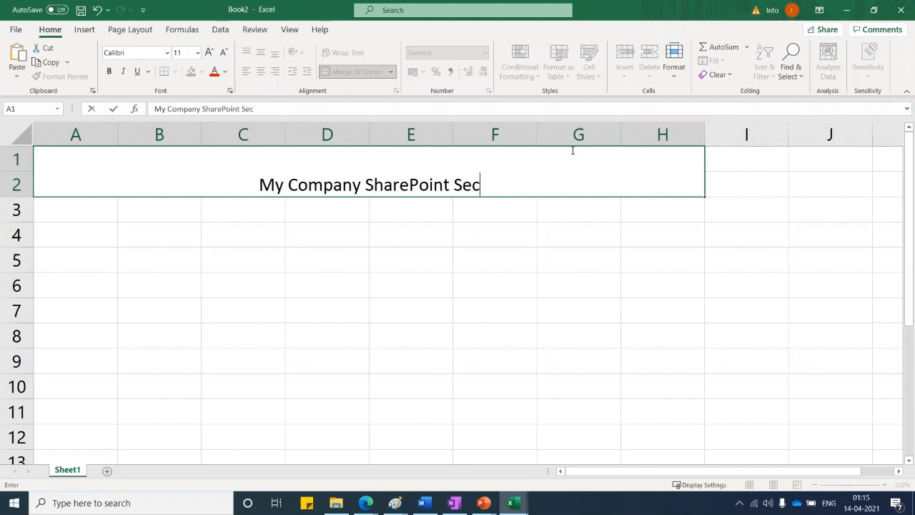
text(uri)
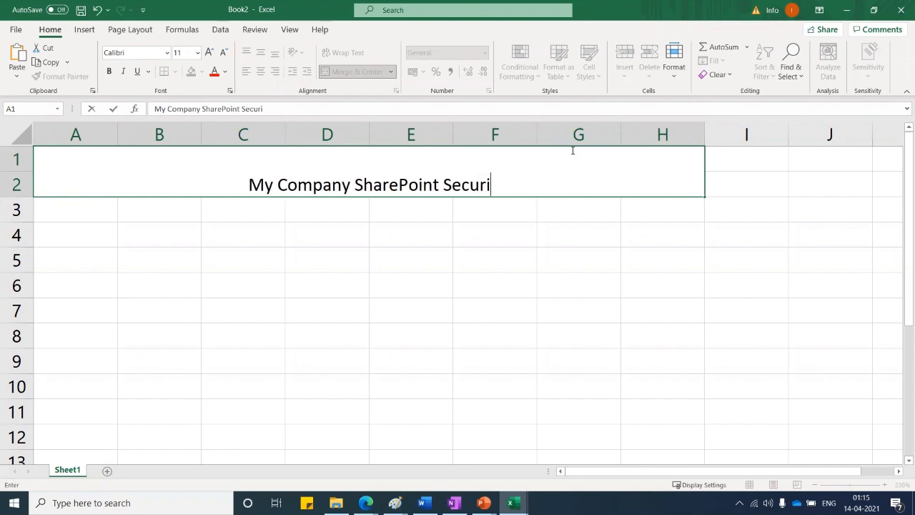
text(ty)
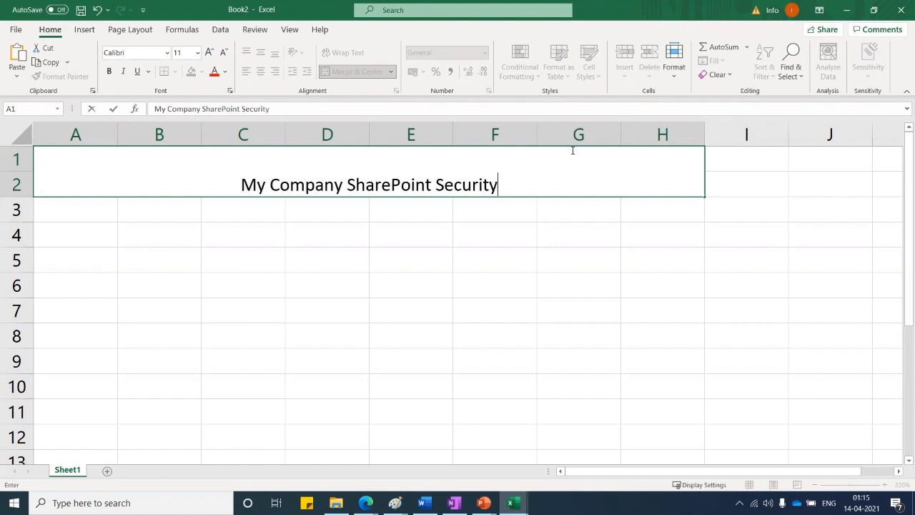
text( f)
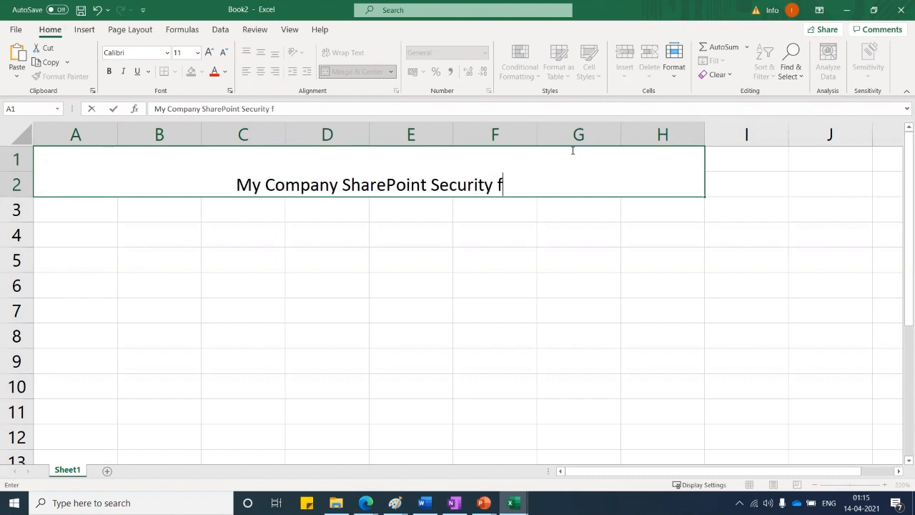
text(or P)
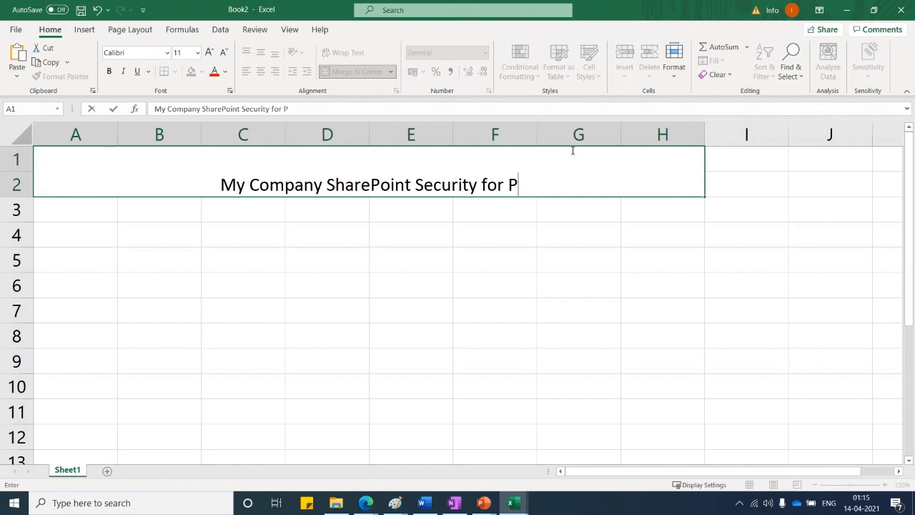
text(roject)
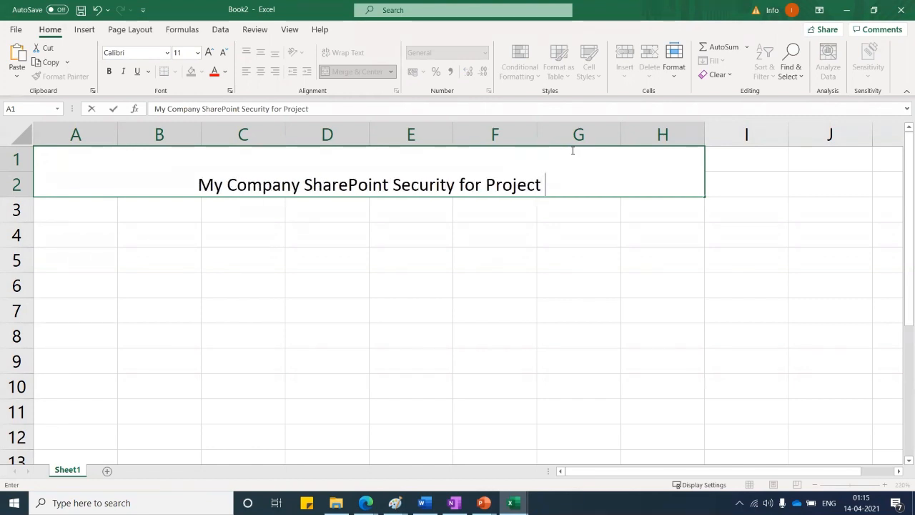
text( Tea)
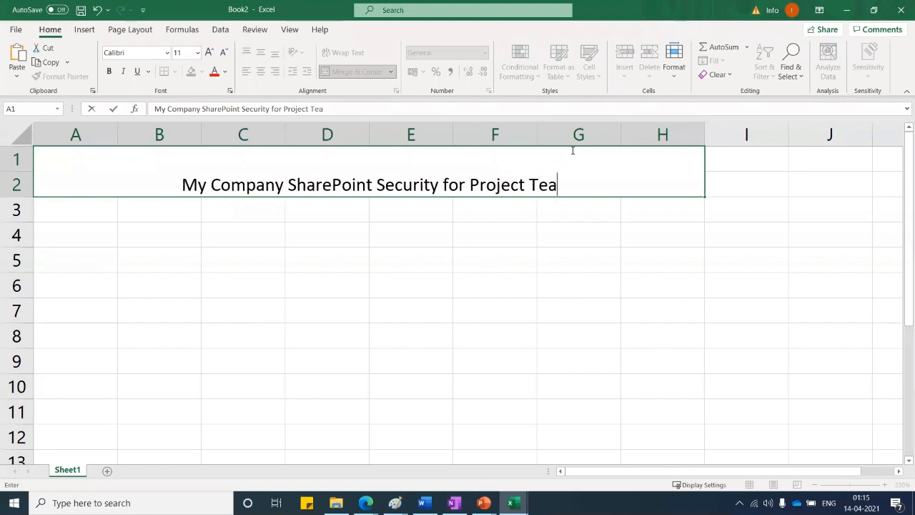
text(m)
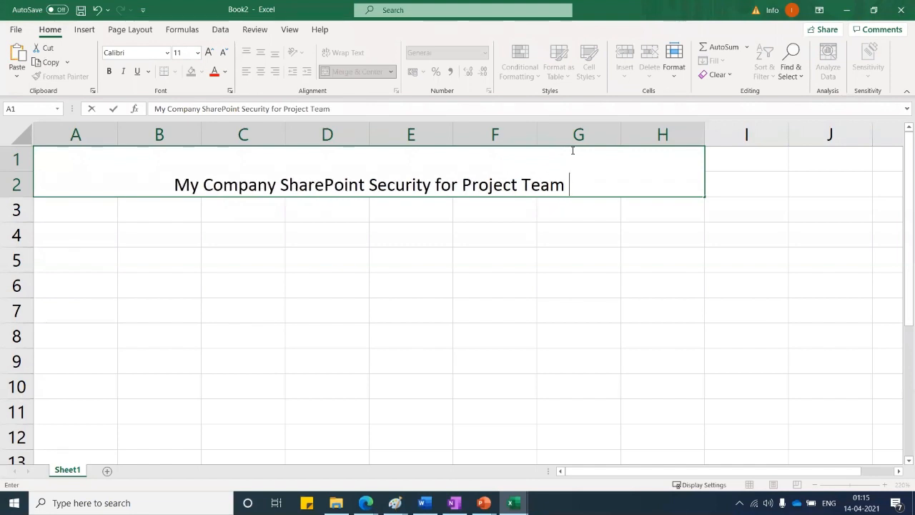
text( 1)
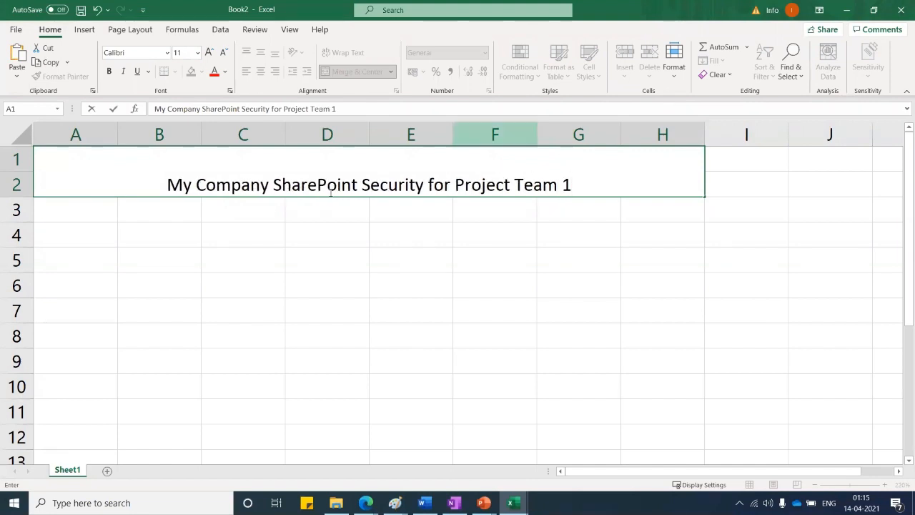
click(338, 255)
Make the merged title bold and vertically centred
click(349, 160)
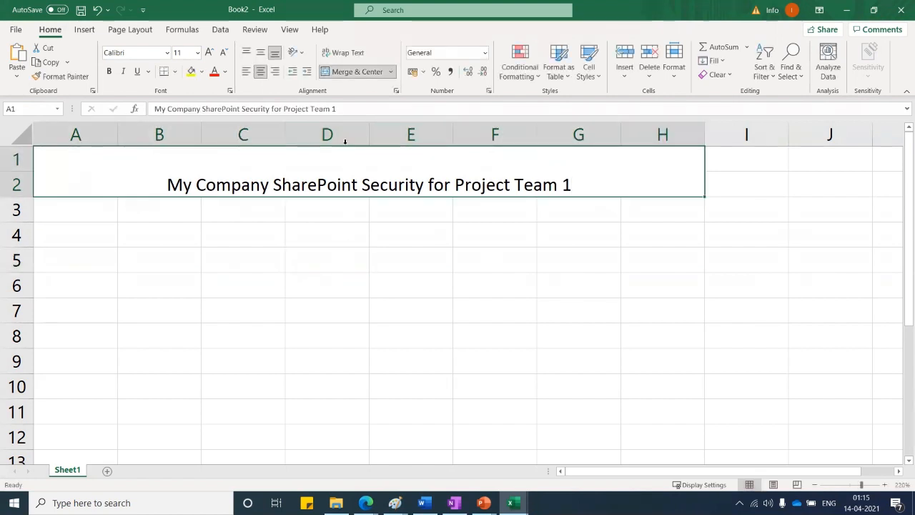
click(260, 53)
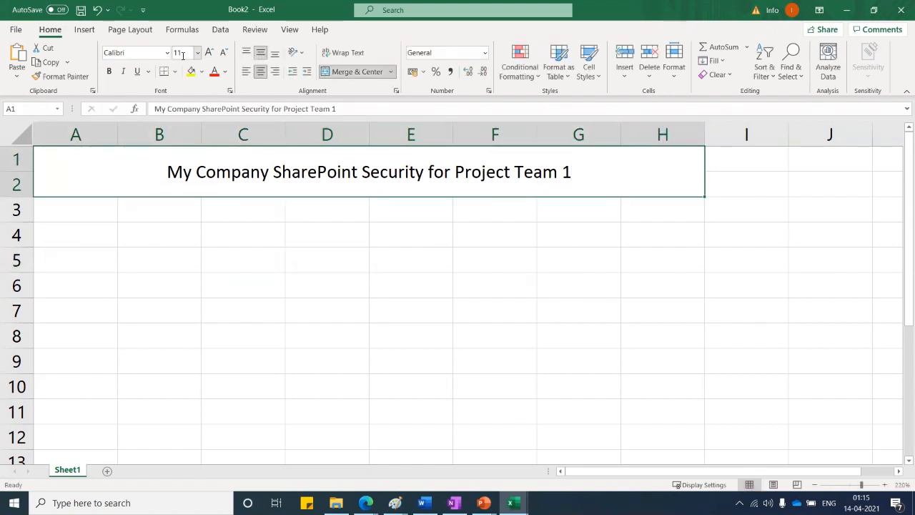
click(109, 72)
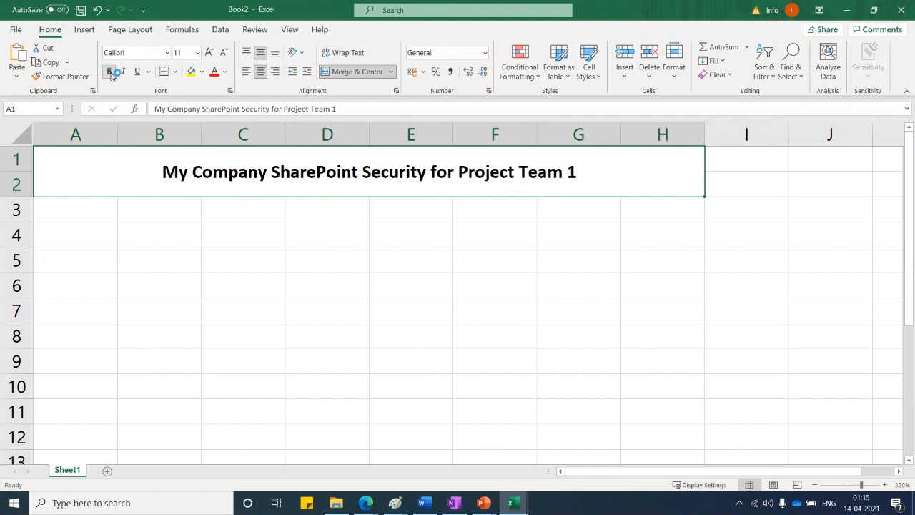
click(287, 274)
click(200, 168)
click(252, 233)
click(118, 158)
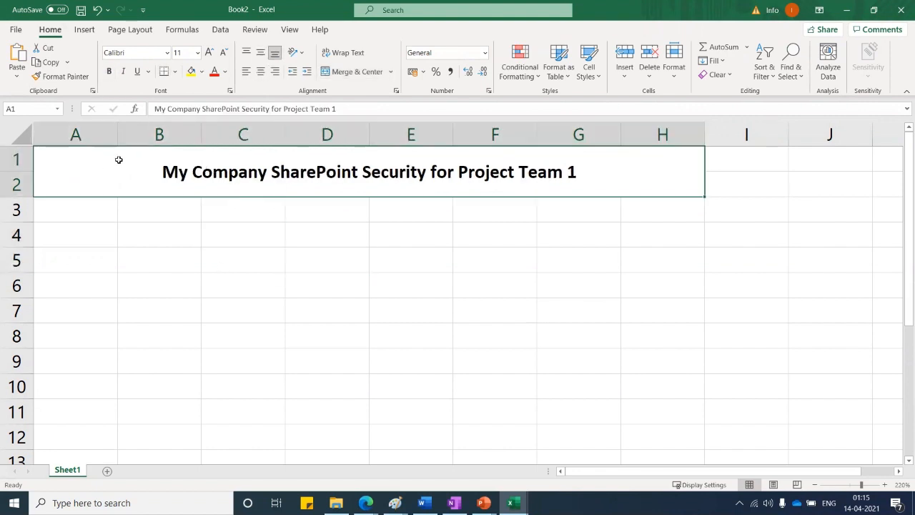
Give the title cell a medium blue fill and white font colour
click(197, 72)
click(204, 72)
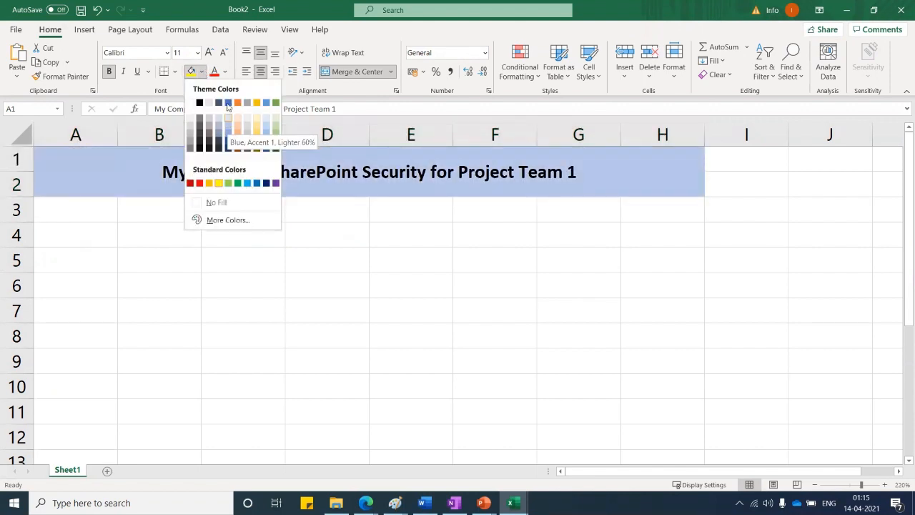
click(228, 103)
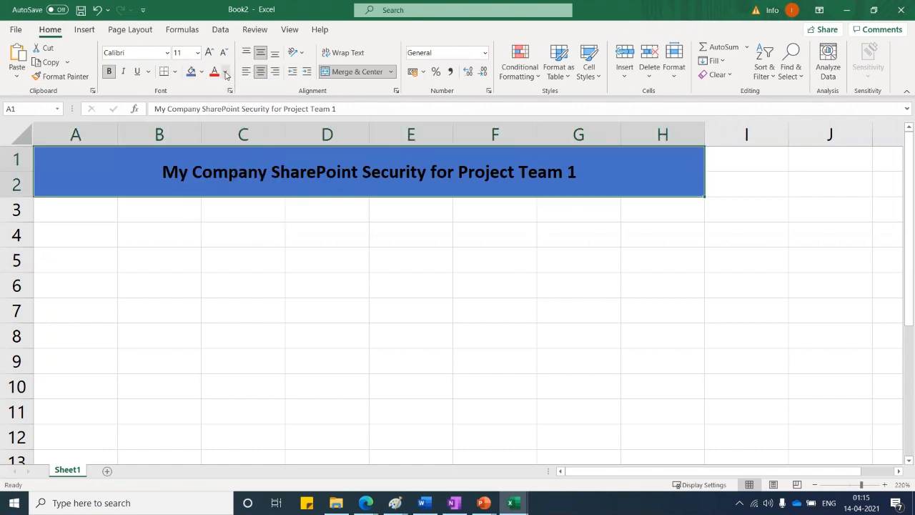
click(225, 72)
click(213, 120)
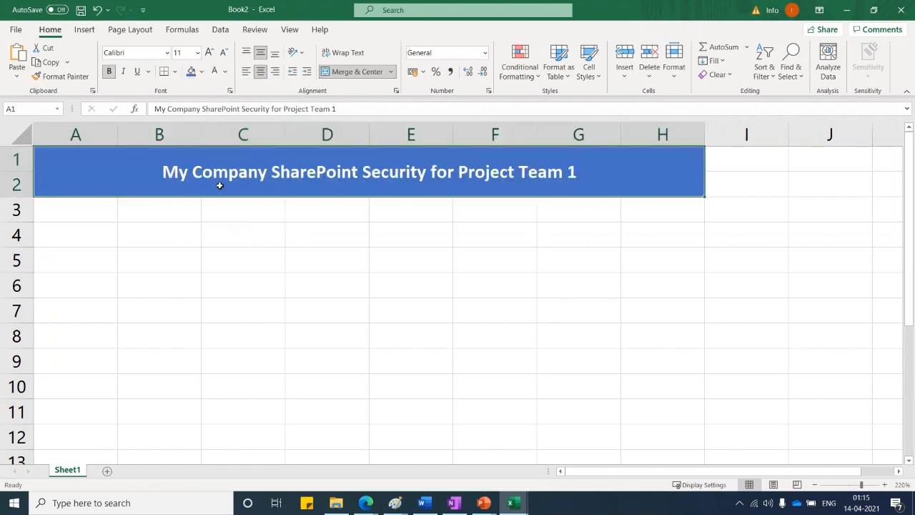
click(277, 261)
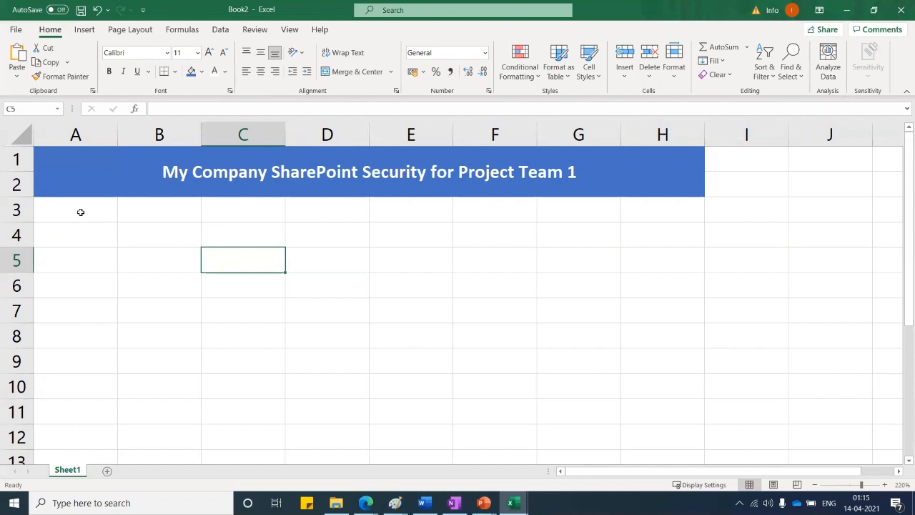
Enter 'Security Group' in A3 and 'Security Permission' in B3, autofitting columns A and B
click(81, 213)
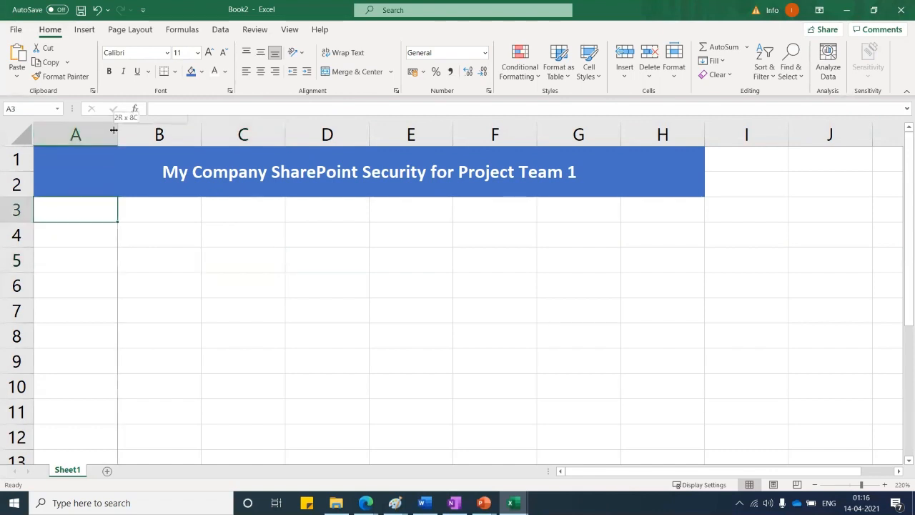
drag(114, 129, 137, 129)
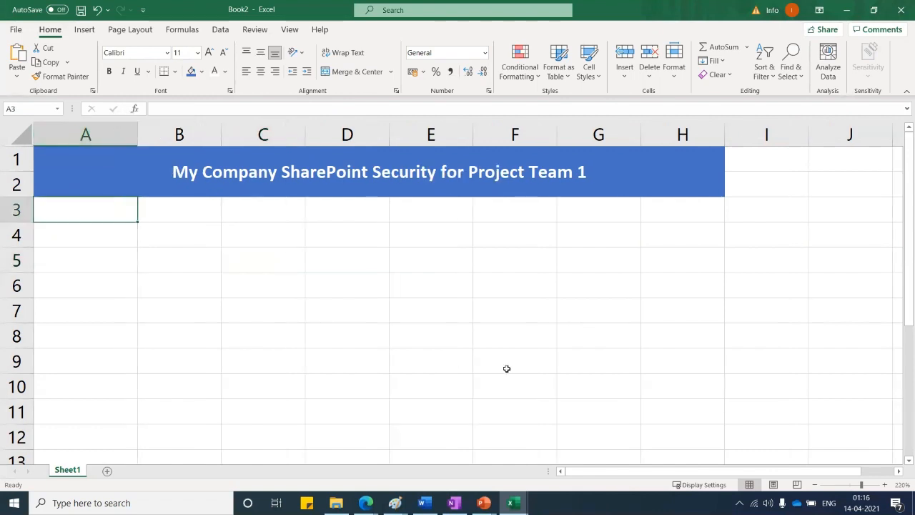
text(SE)
key(BackSpace)
text(e)
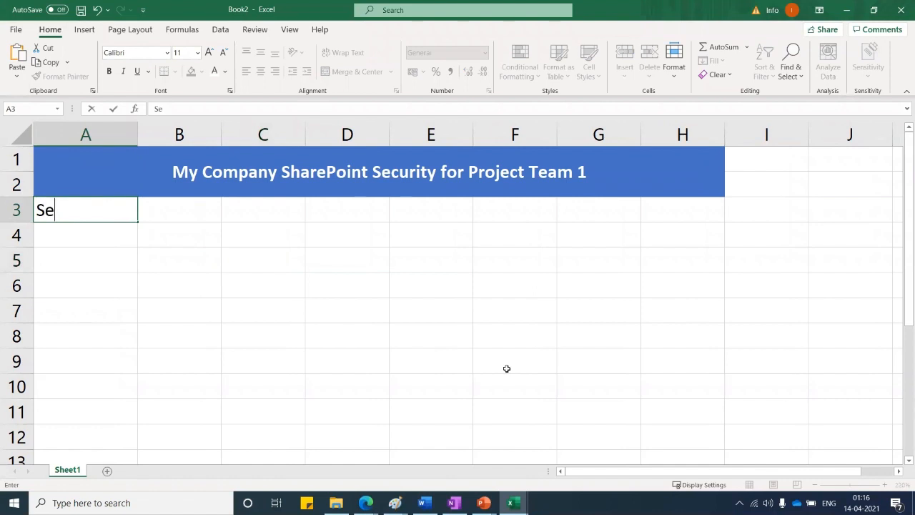
text(curity)
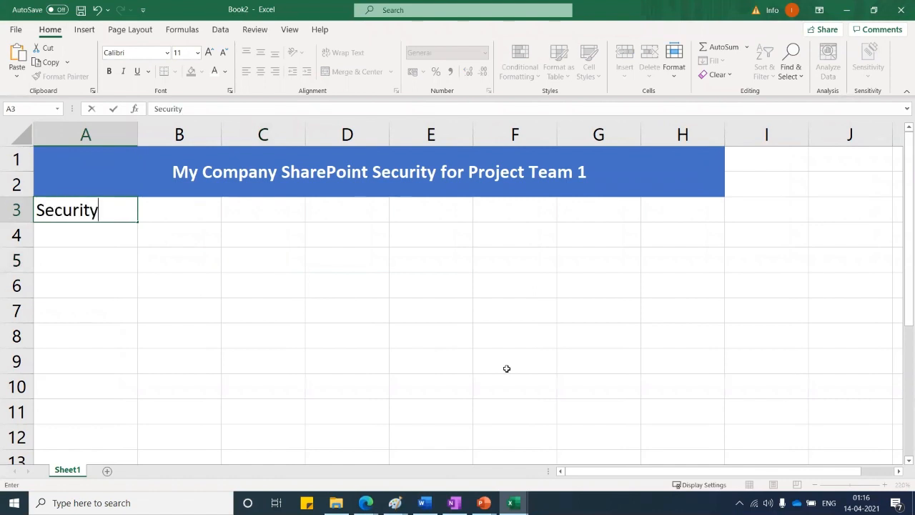
text( Group)
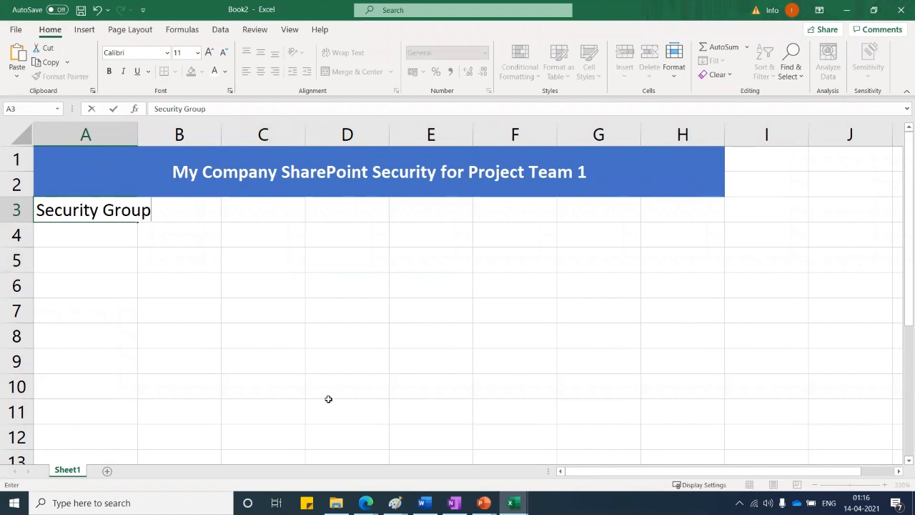
click(188, 324)
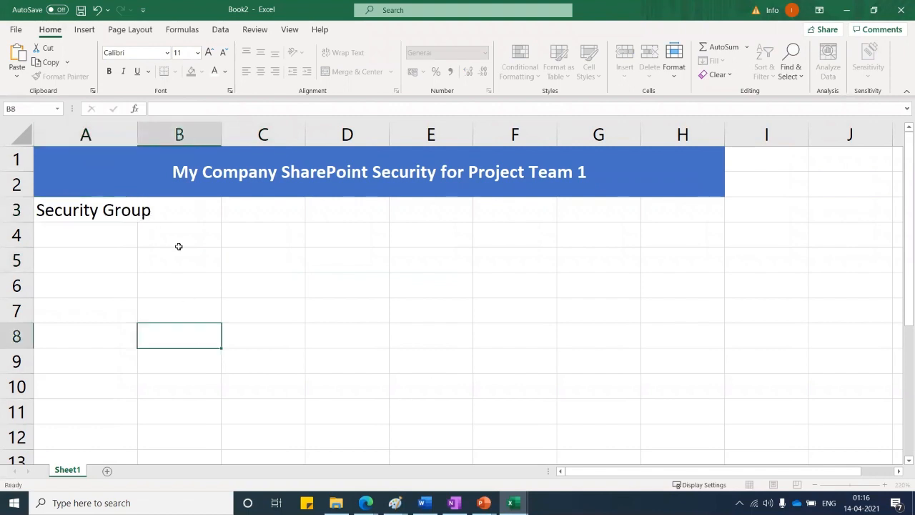
double_click(137, 125)
click(185, 208)
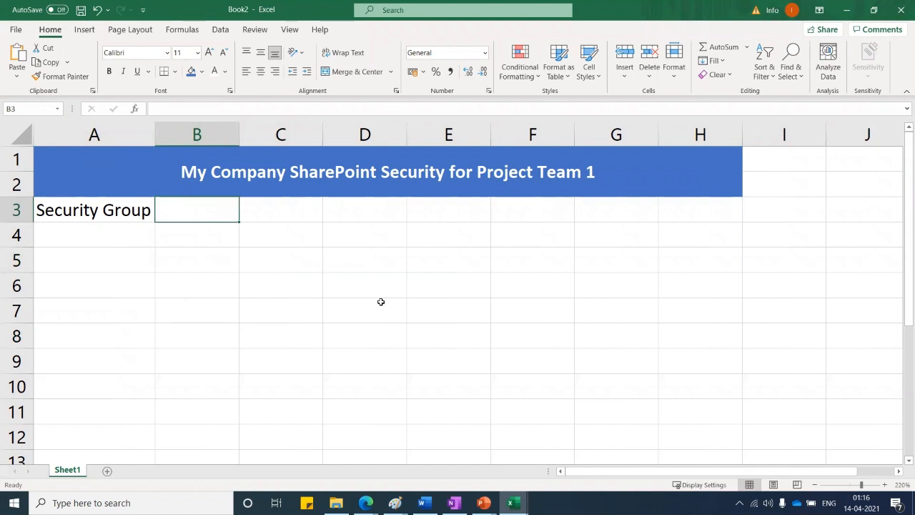
text(Secur)
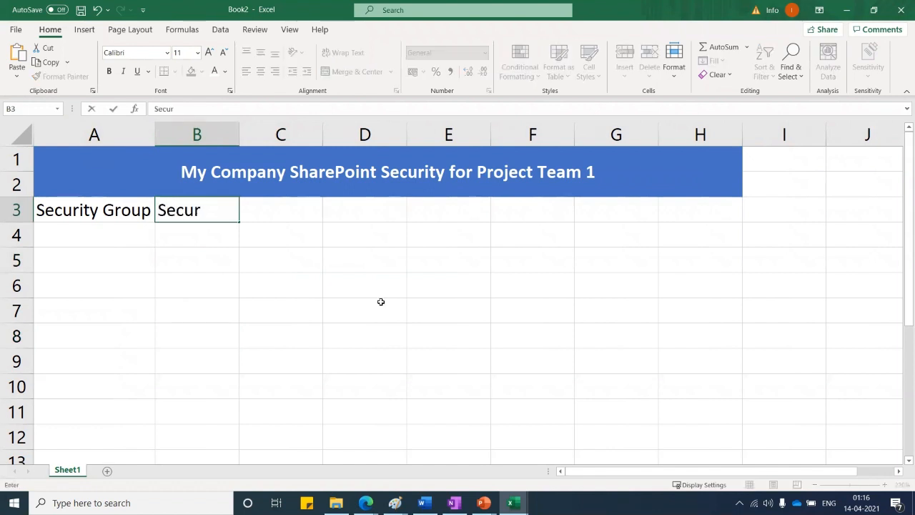
text(ity Permis)
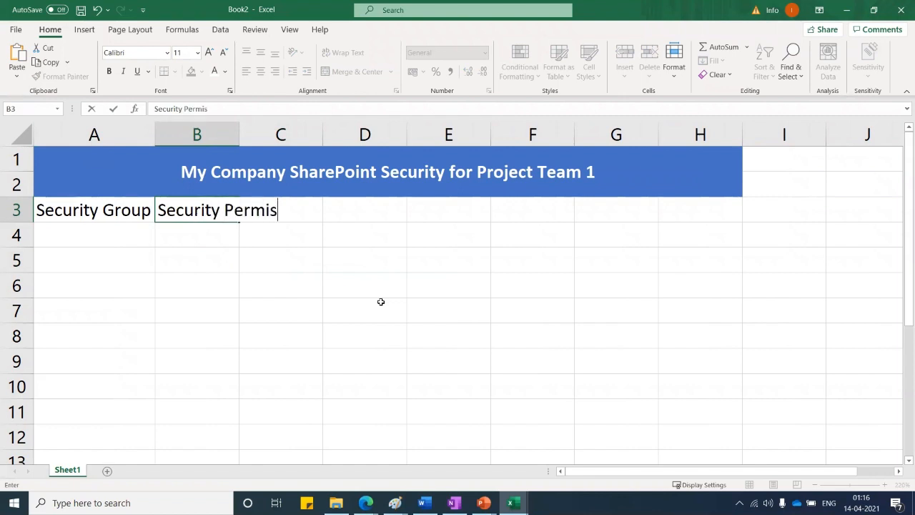
text(sion)
click(380, 327)
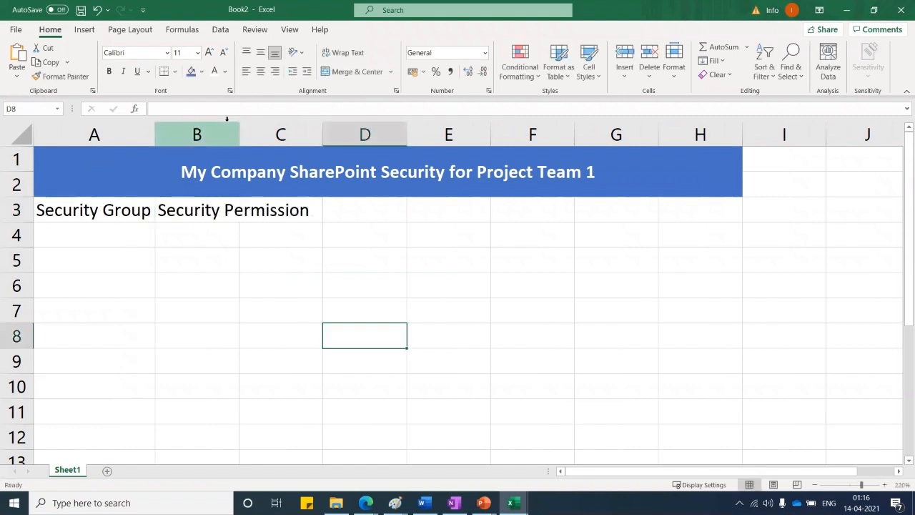
double_click(239, 124)
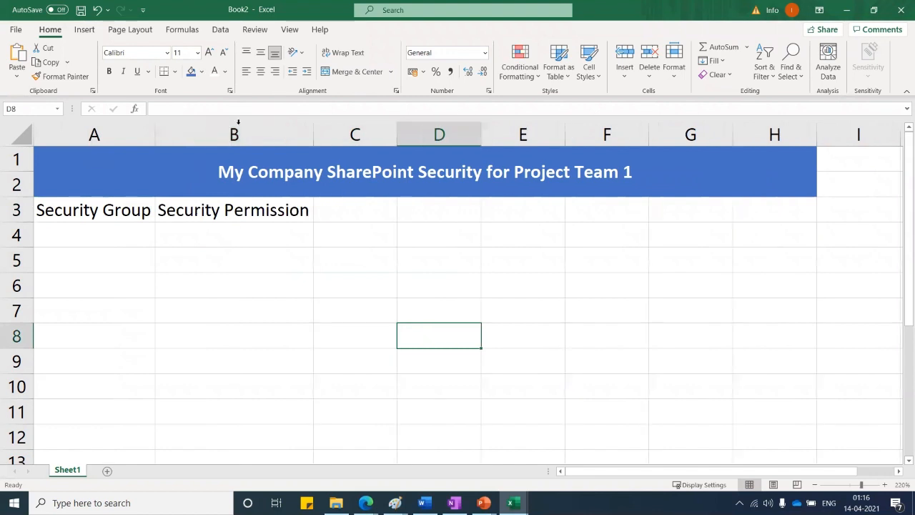
Enter 'Resource' in C3 and 'Members' in D3, widen column C, and select the row 3 headings
click(371, 218)
drag(392, 130, 429, 131)
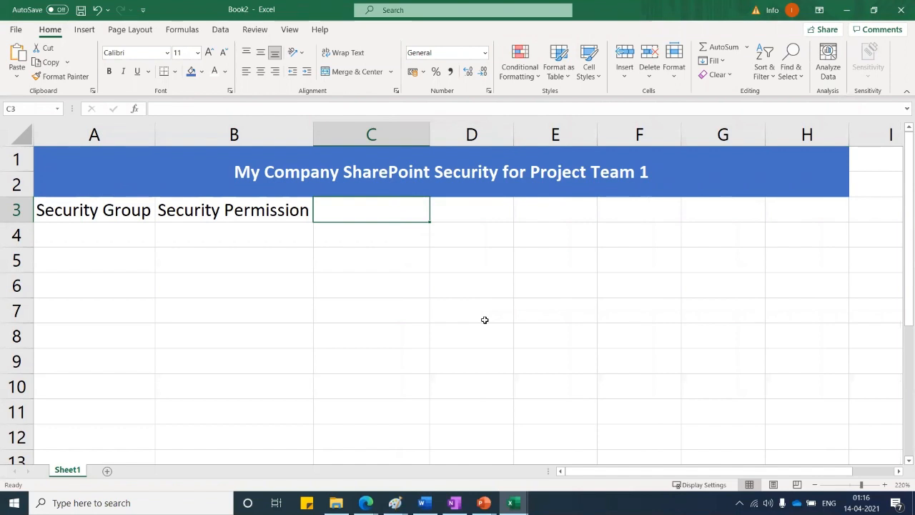
text(W)
key(BackSpace)
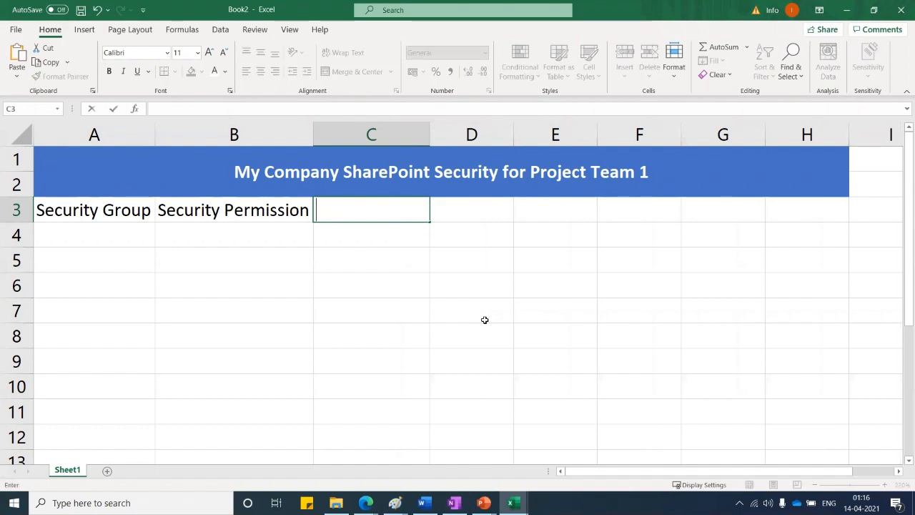
text(Resource)
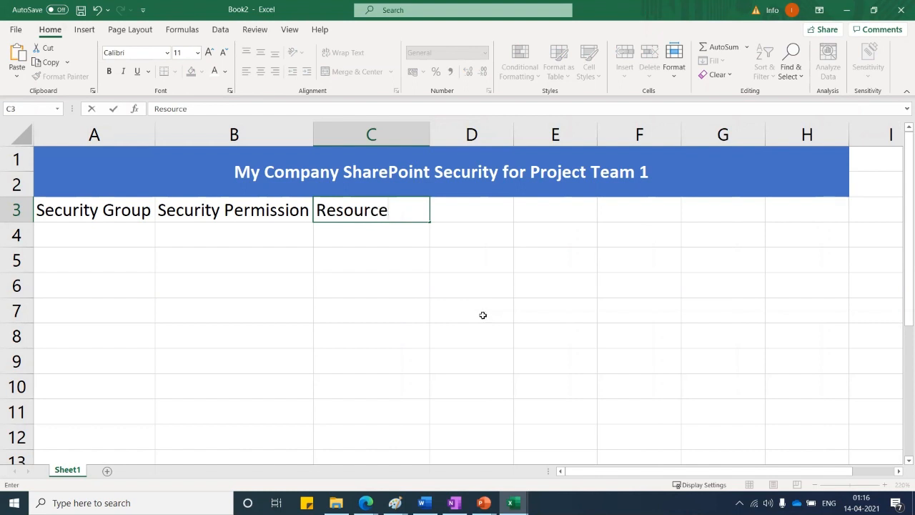
click(482, 315)
click(469, 212)
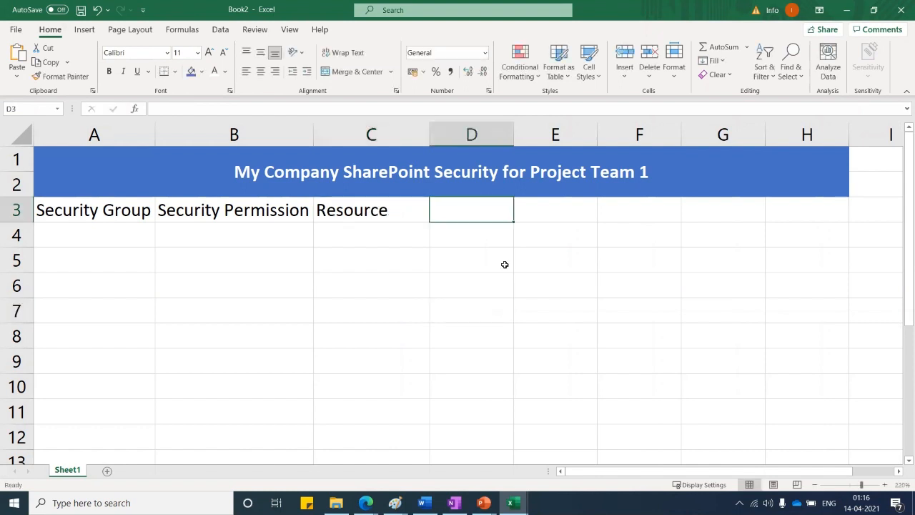
text(M)
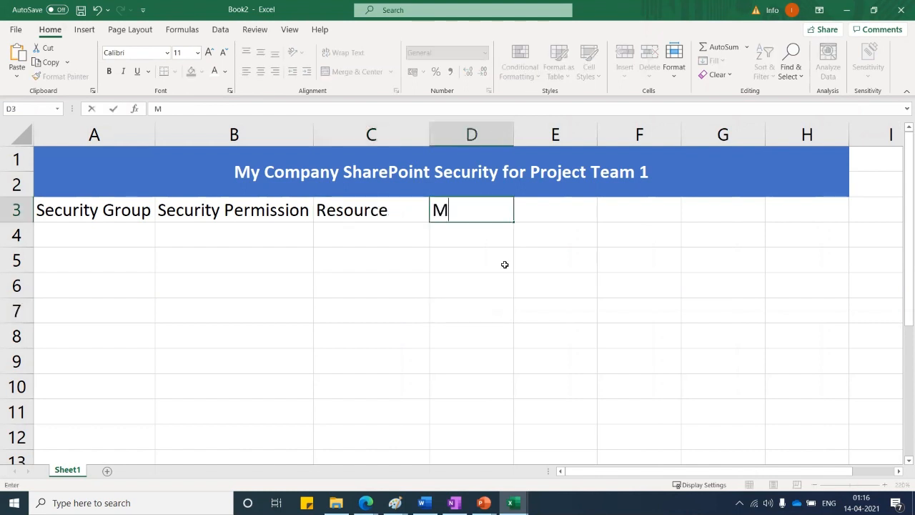
text(embers)
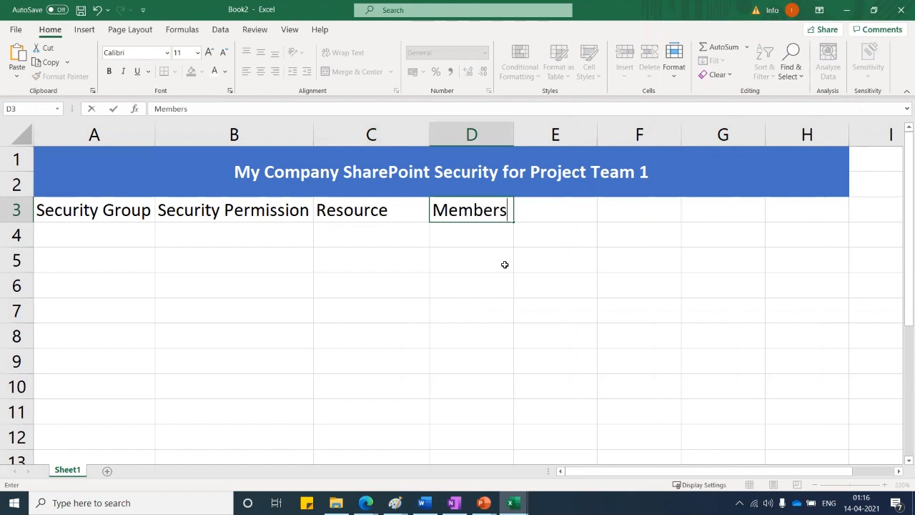
key(Return)
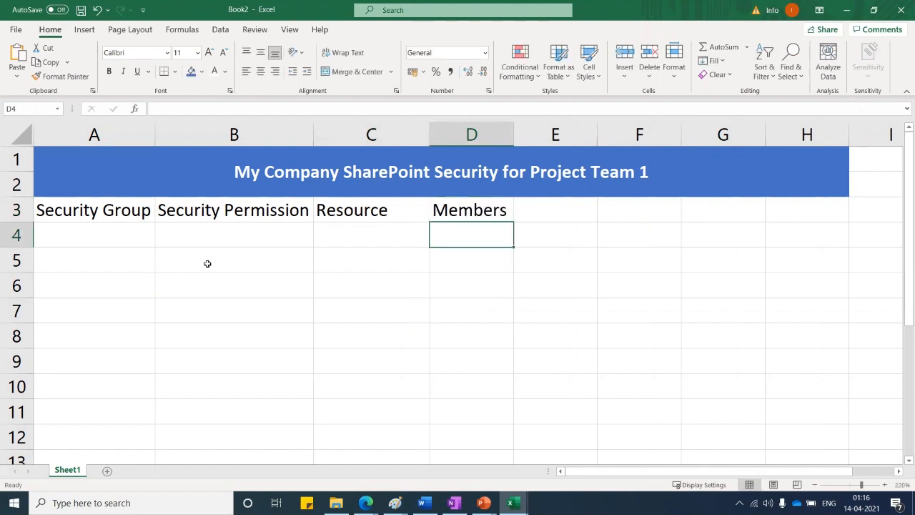
drag(221, 246, 221, 255)
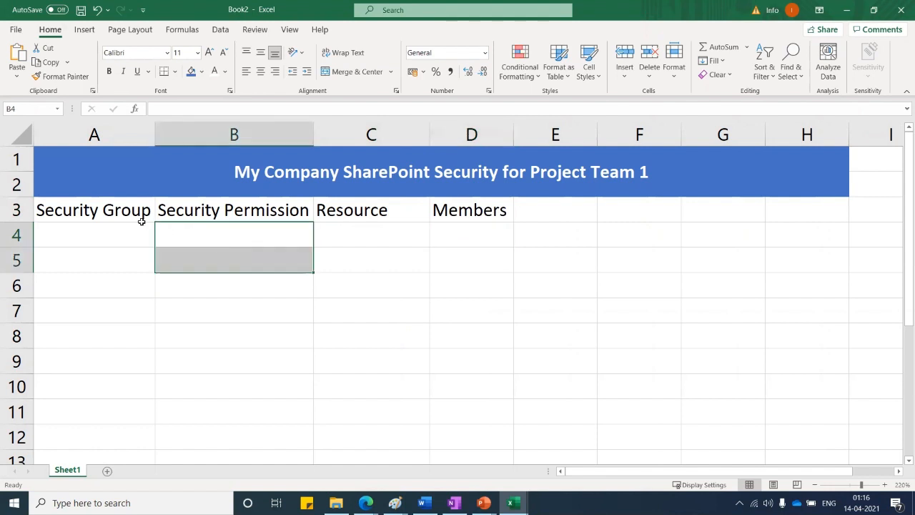
drag(100, 210, 582, 216)
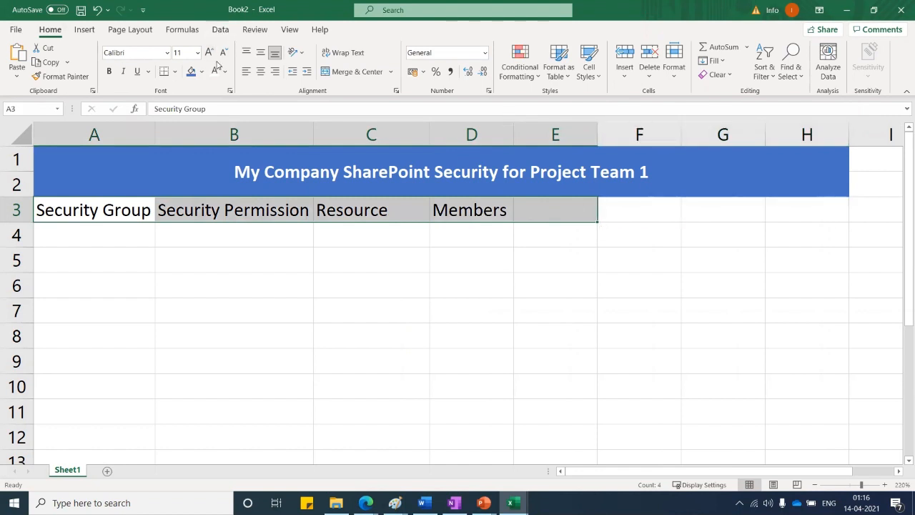
Apply All Borders to the A3:E3 headings and widen columns A through D
click(176, 73)
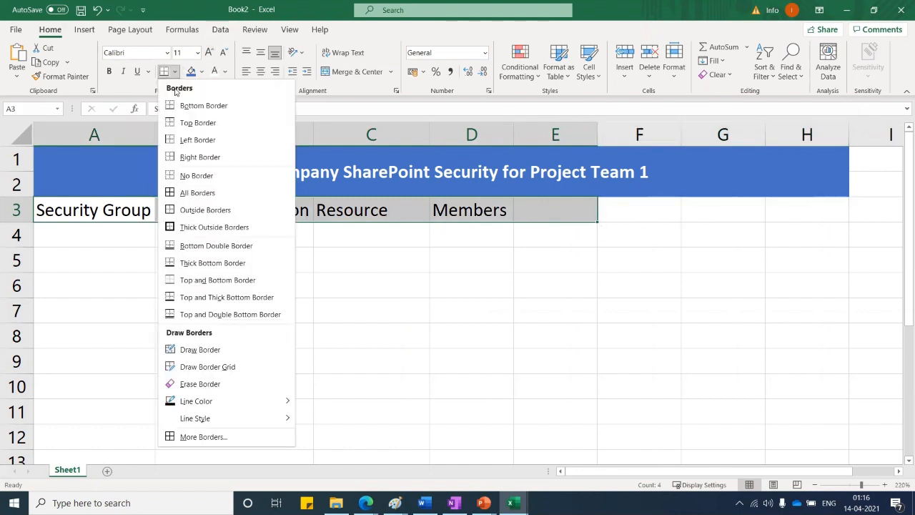
click(182, 193)
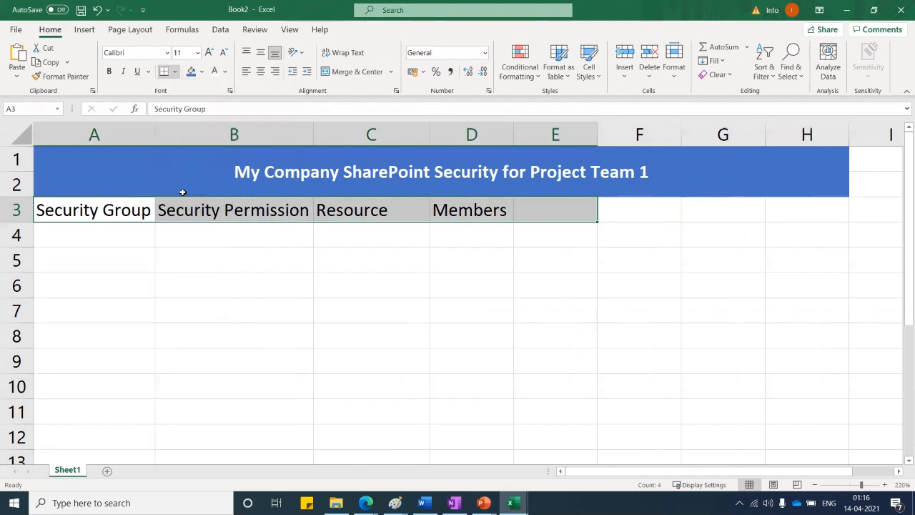
click(183, 265)
drag(155, 131, 180, 131)
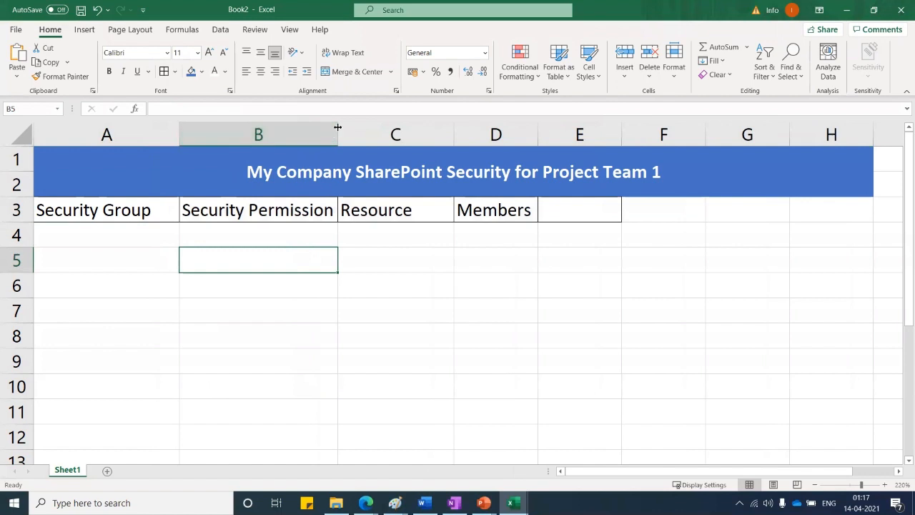
drag(337, 130, 387, 130)
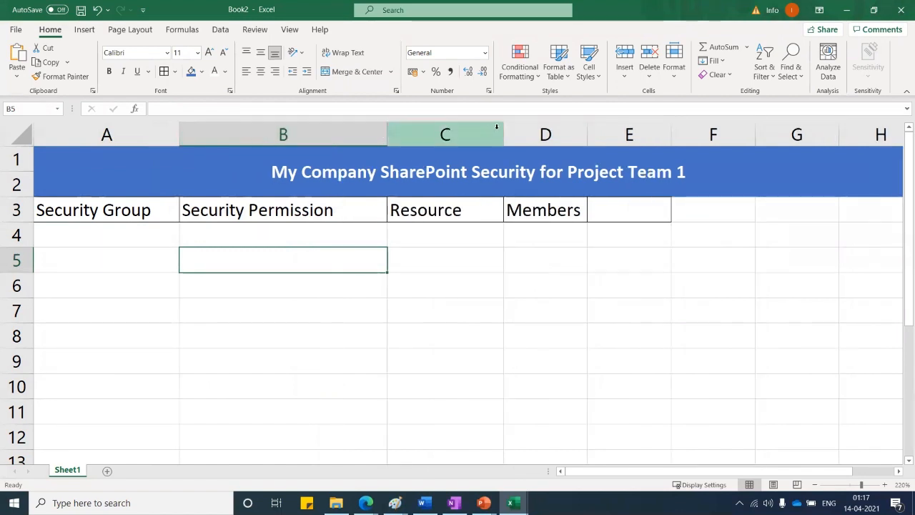
drag(504, 130, 529, 130)
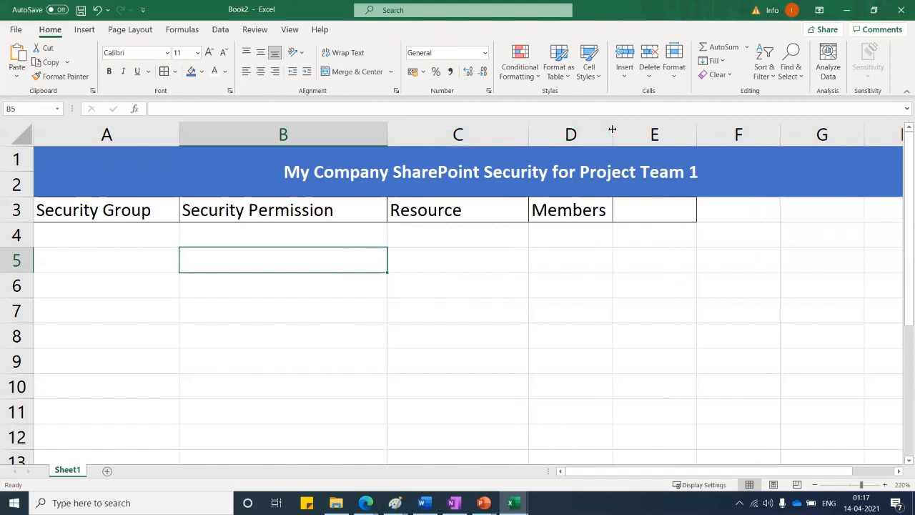
drag(612, 126, 681, 125)
Left-align the merged title text
click(577, 178)
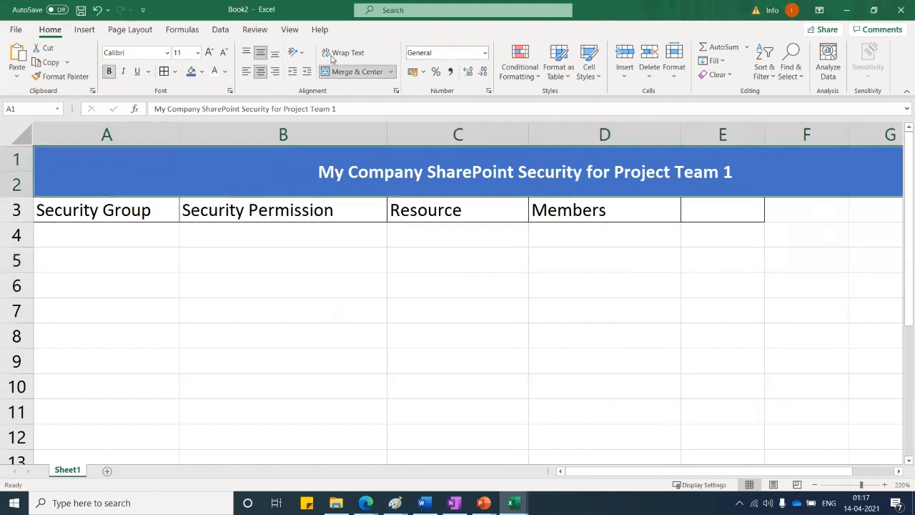
click(245, 74)
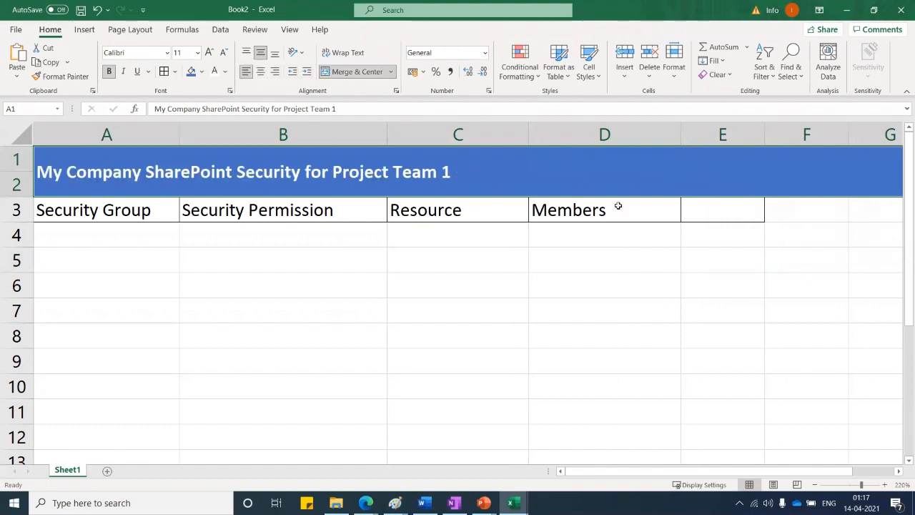
click(338, 306)
Shade the A3:D3 headings light blue
click(81, 233)
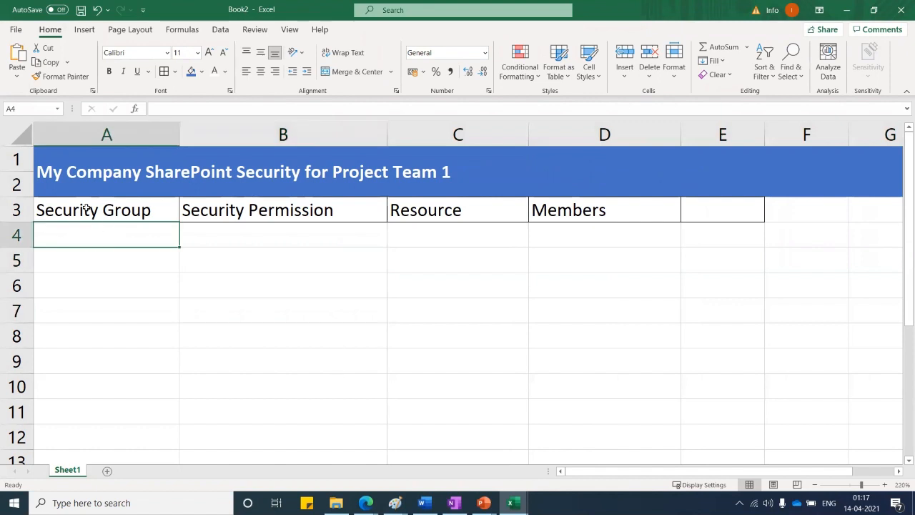
drag(86, 207, 572, 212)
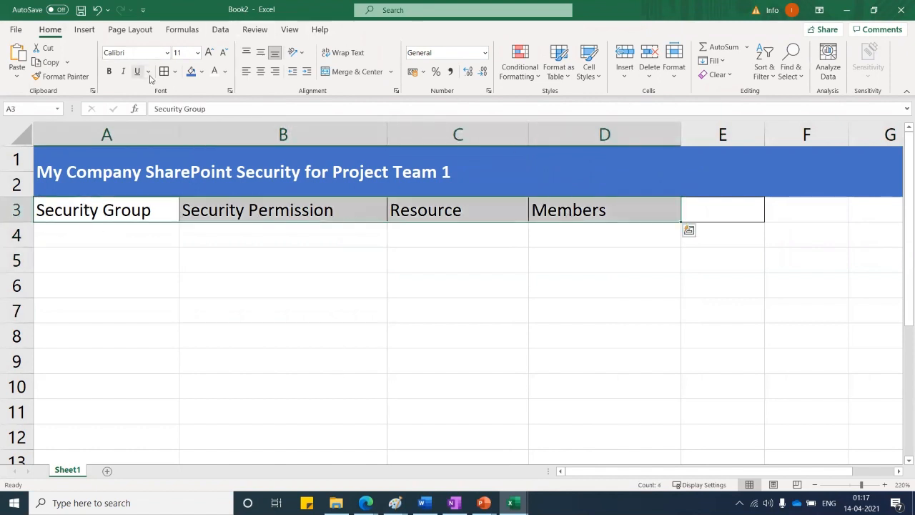
click(201, 72)
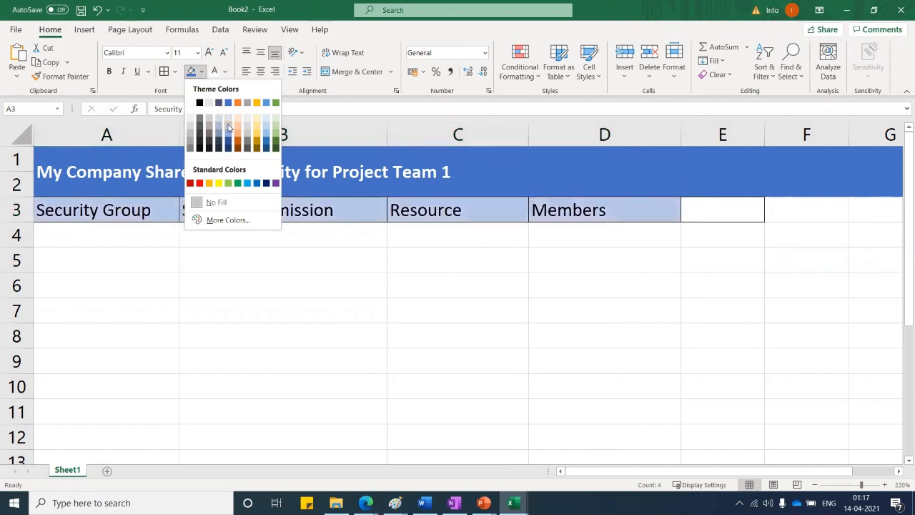
click(226, 118)
click(110, 248)
click(104, 236)
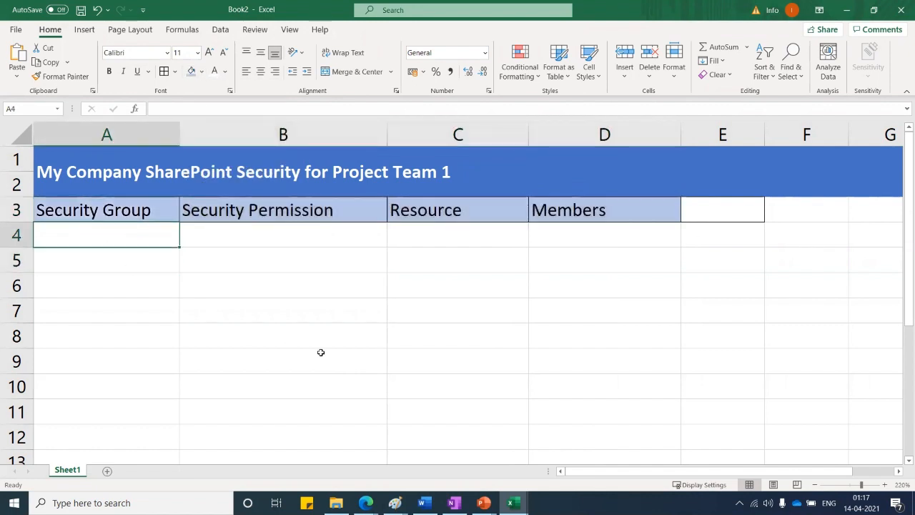
Enter 'Project Viewer' in cell A4
text(P)
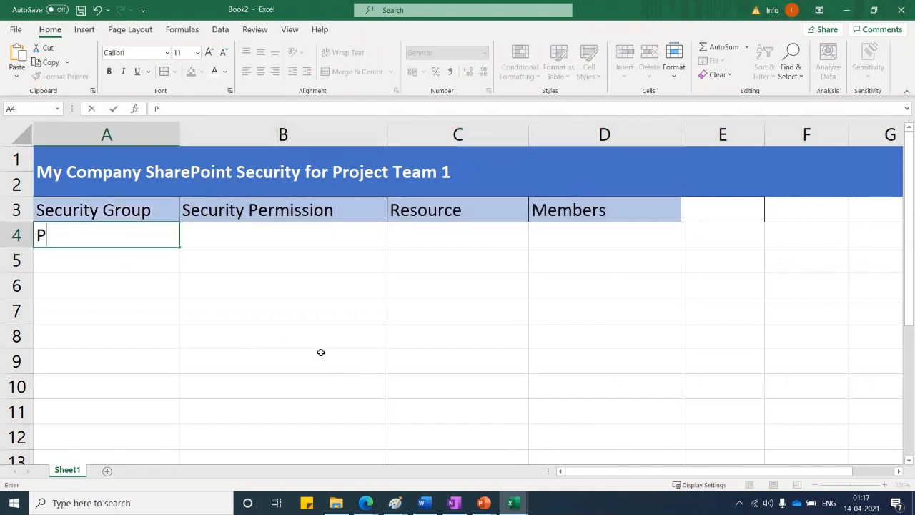
text(roject)
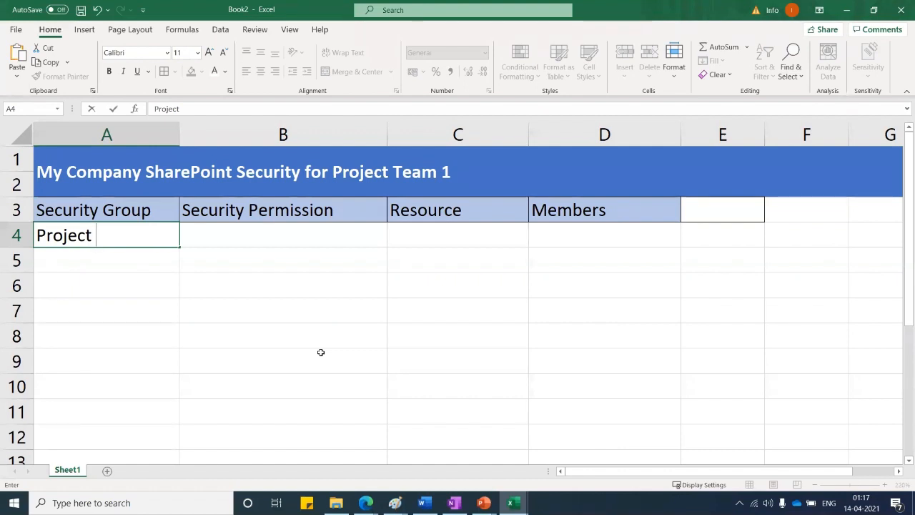
text(Vie)
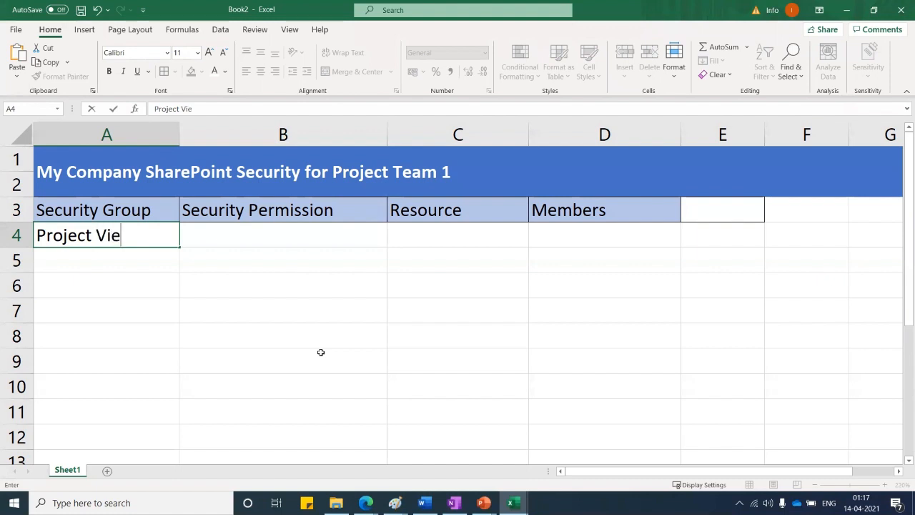
text(wer)
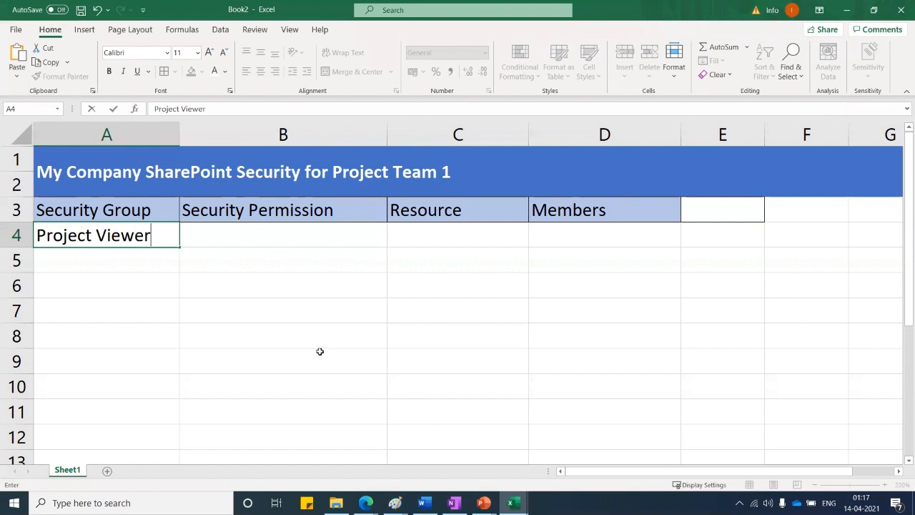
click(217, 295)
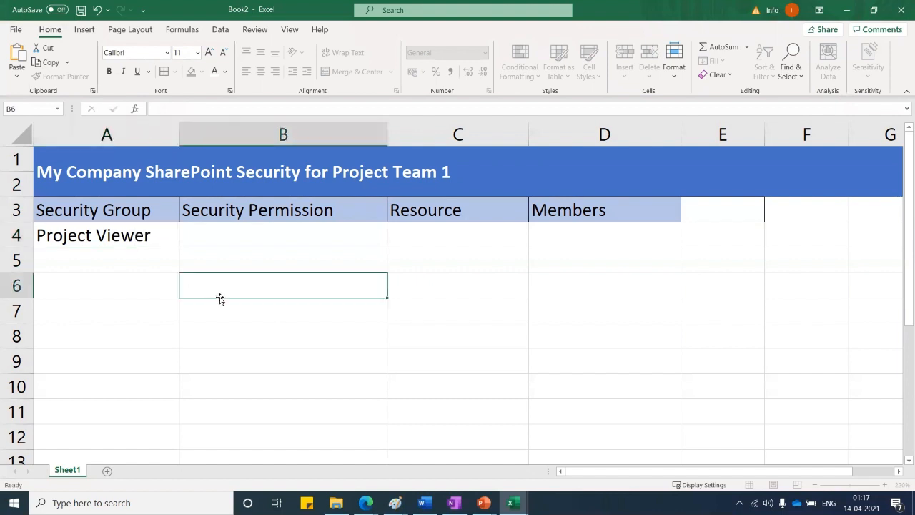
click(212, 235)
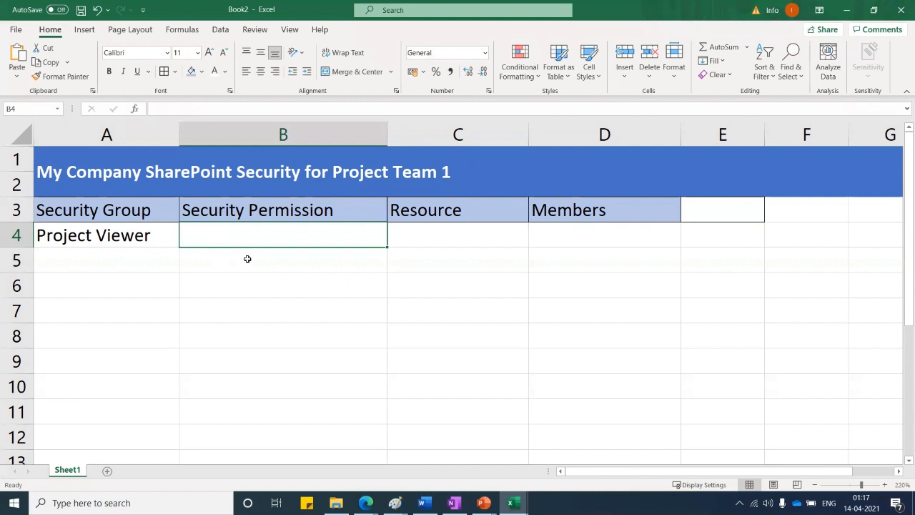
Put 'List all Project Item' in B4 and move 'Read all Project Proposal' into B5
text(List)
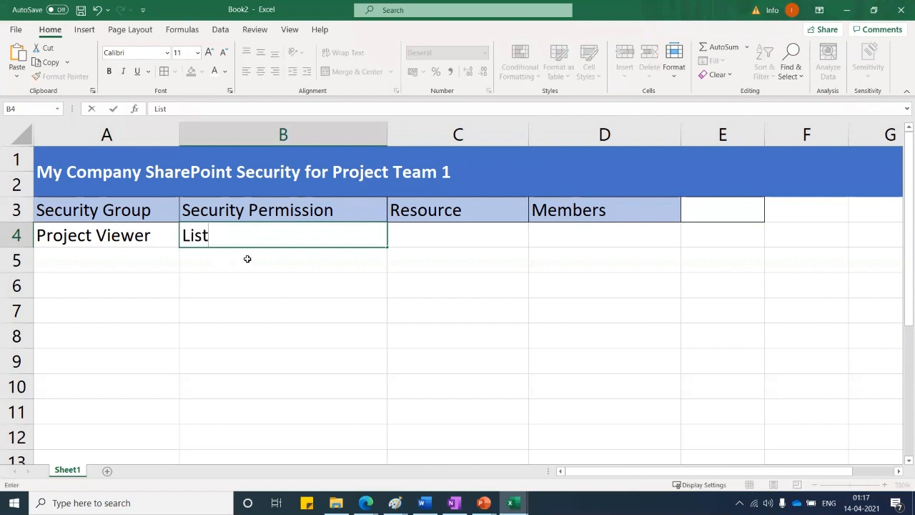
text( all Project)
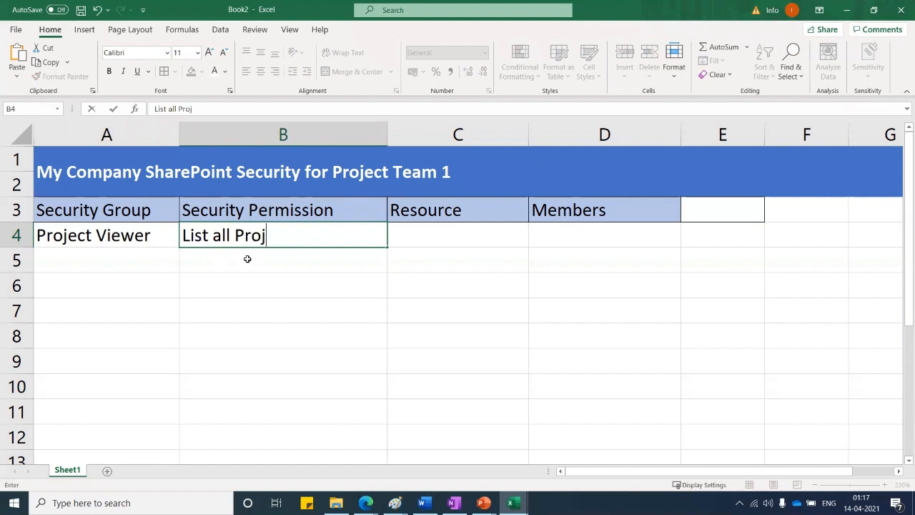
text(tem)
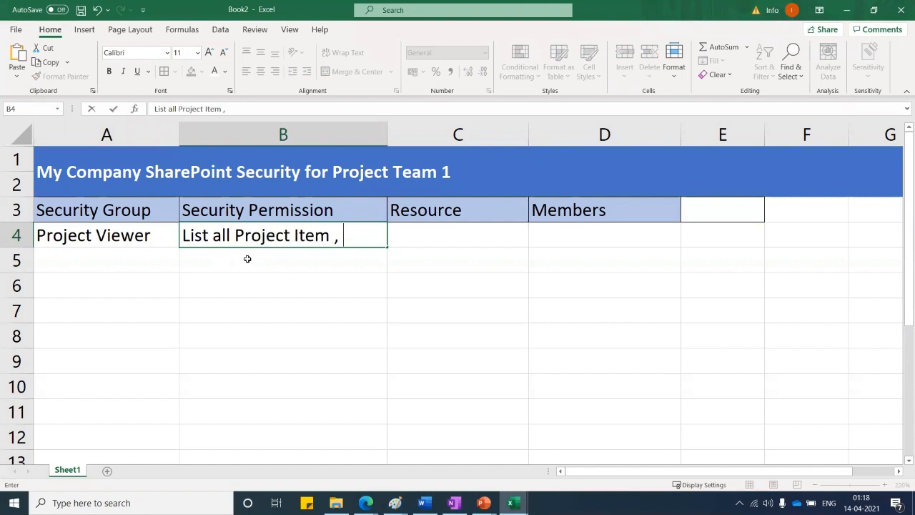
text( , Read all)
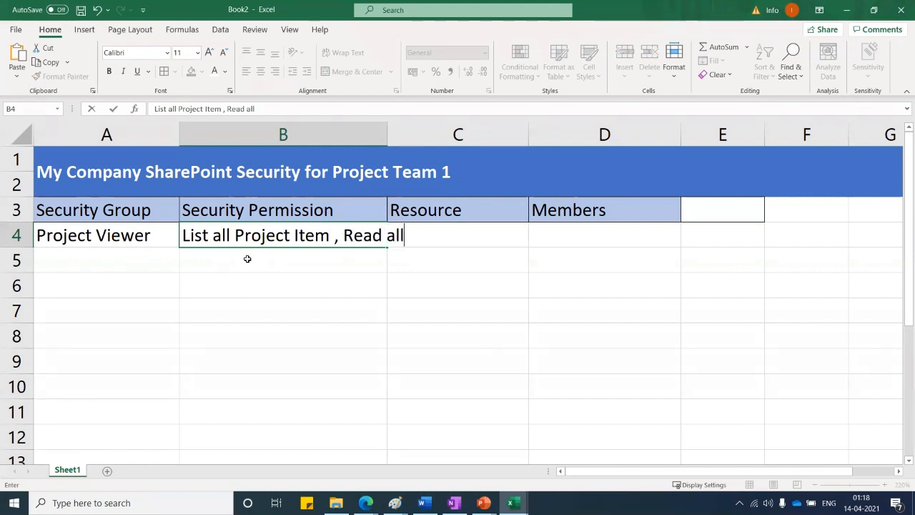
text( Project )
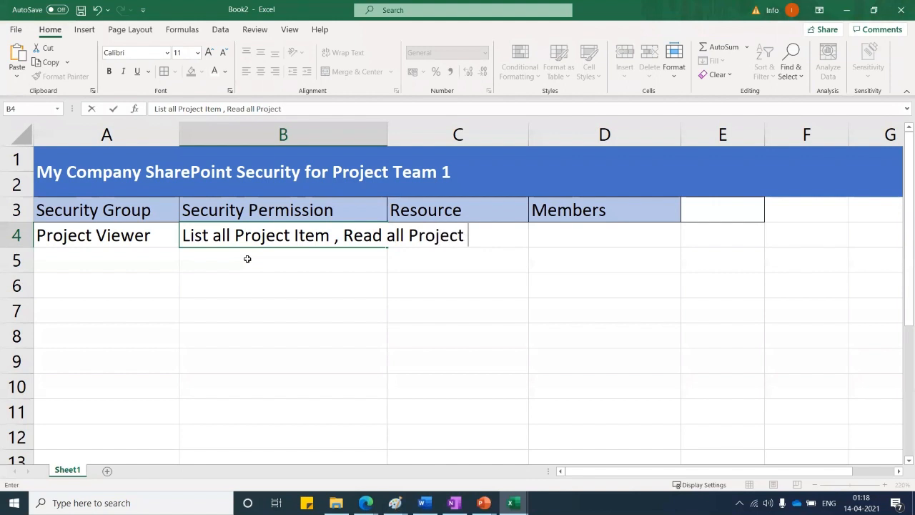
text(Proposal)
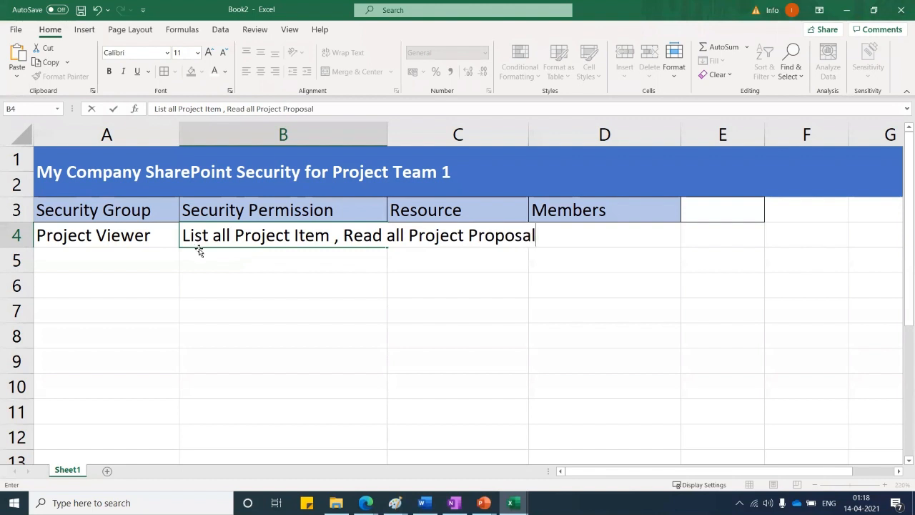
drag(345, 236, 574, 235)
key(ctrl+c)
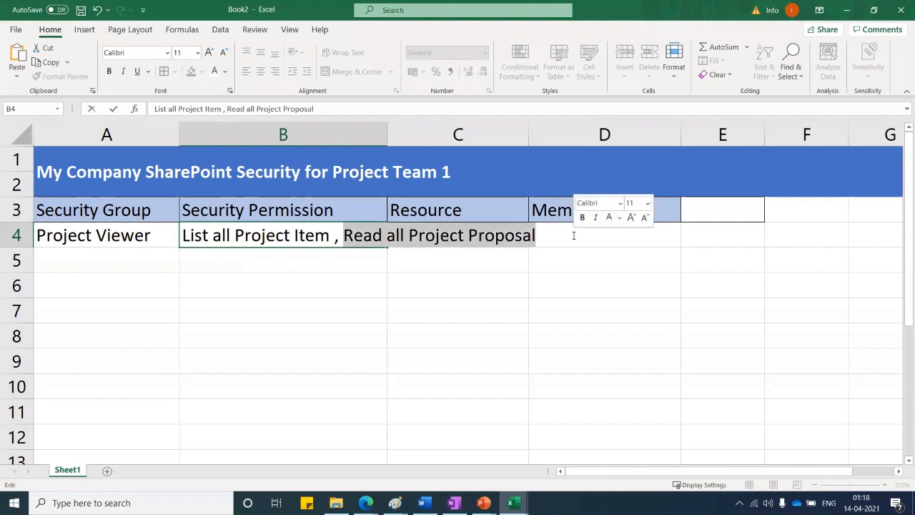
key(Delete)
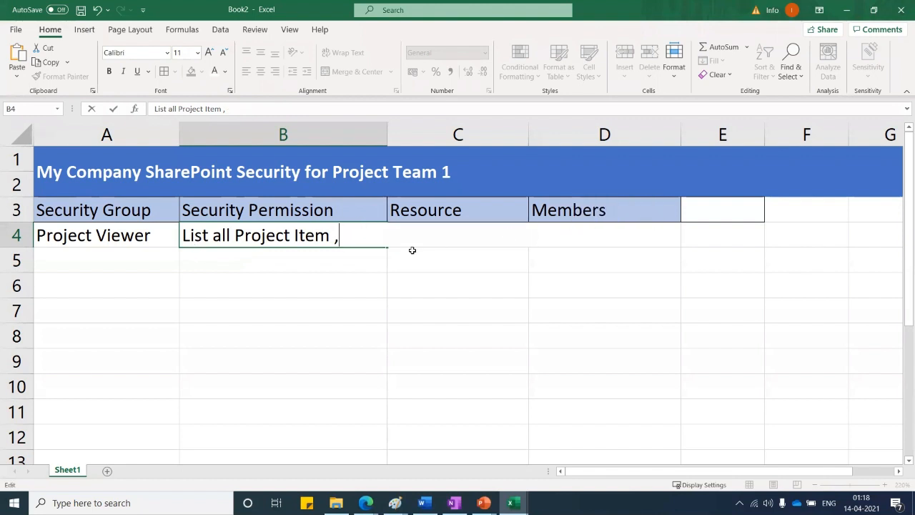
click(282, 261)
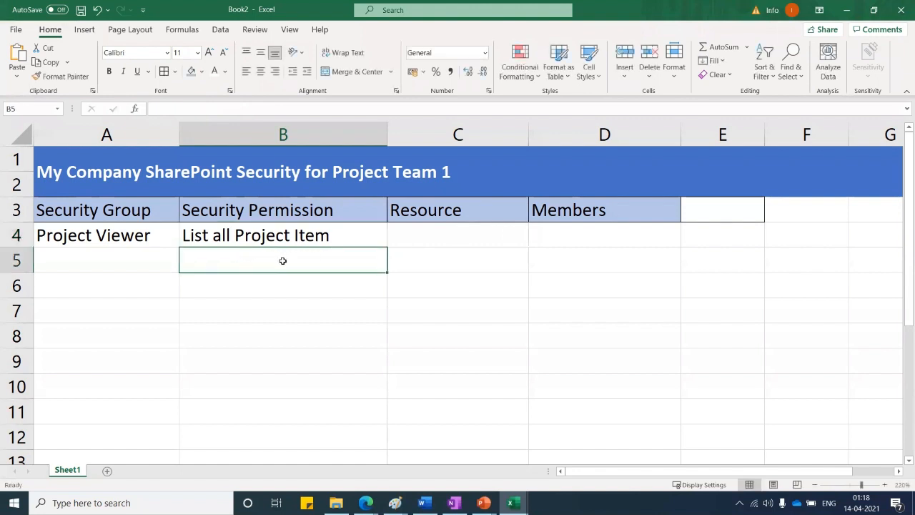
key(ctrl+v)
Enter 'Download offline Proposal' in B6
click(274, 289)
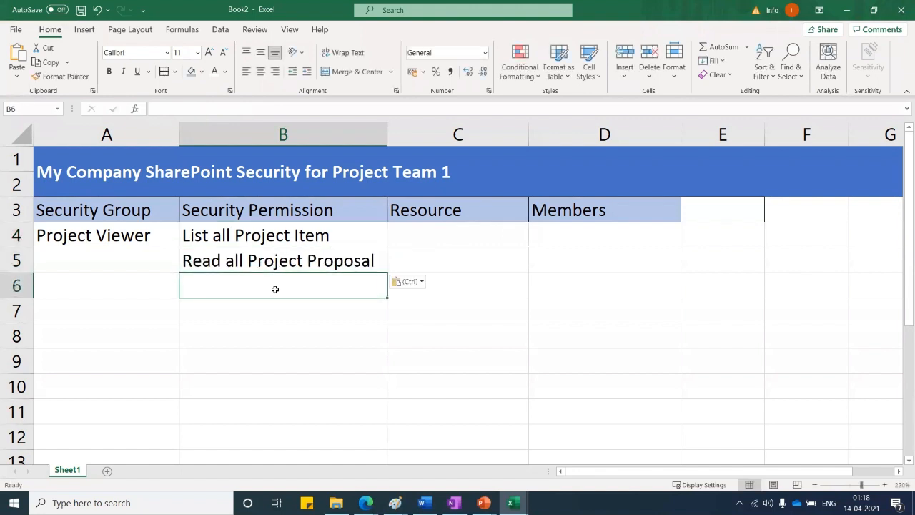
text(Down)
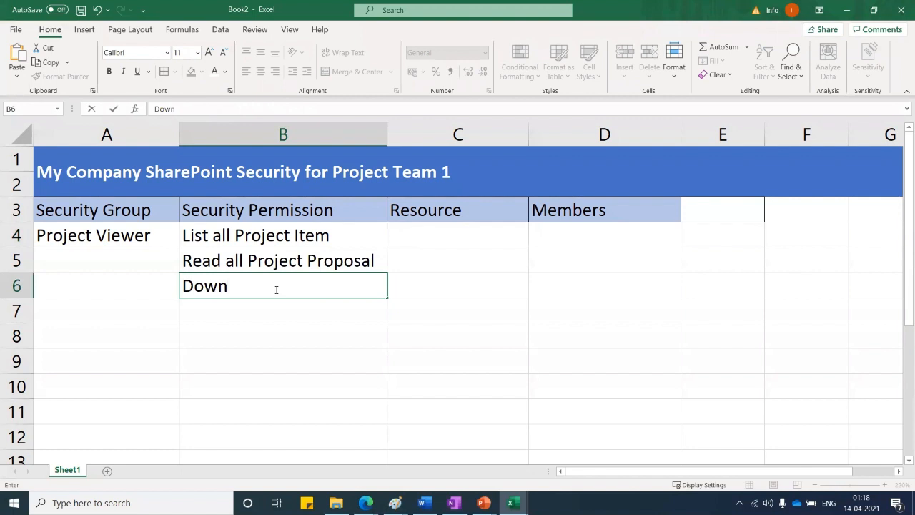
text(load offline)
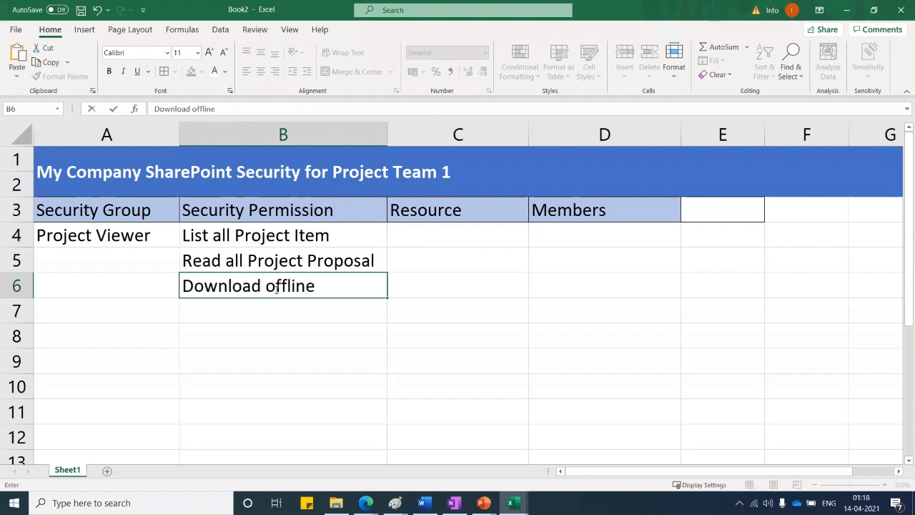
text( Pr)
text(oosal)
key(BackSpace)
key(BackSpace)
key(BackSpace)
key(BackSpace)
text(posal)
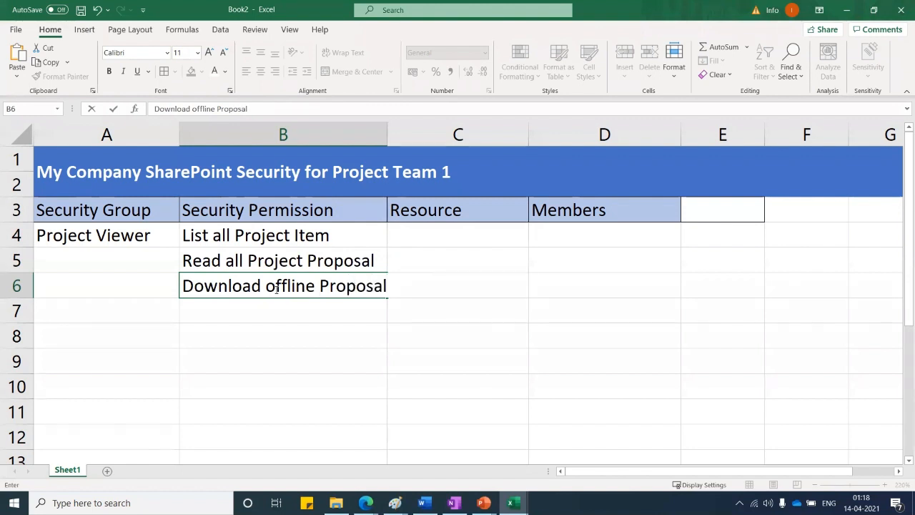
key(Return)
click(92, 352)
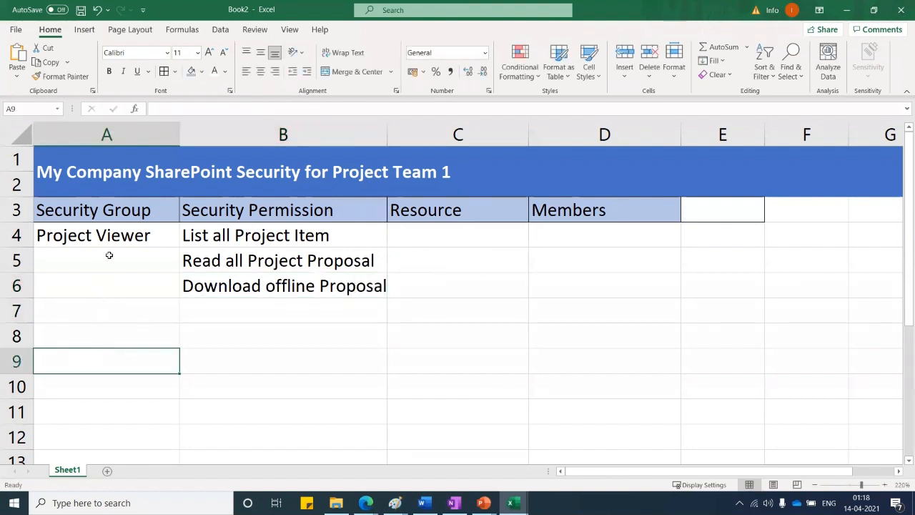
Merge A4:A6 with Project Viewer vertically centred, and widen column B
drag(107, 236, 115, 290)
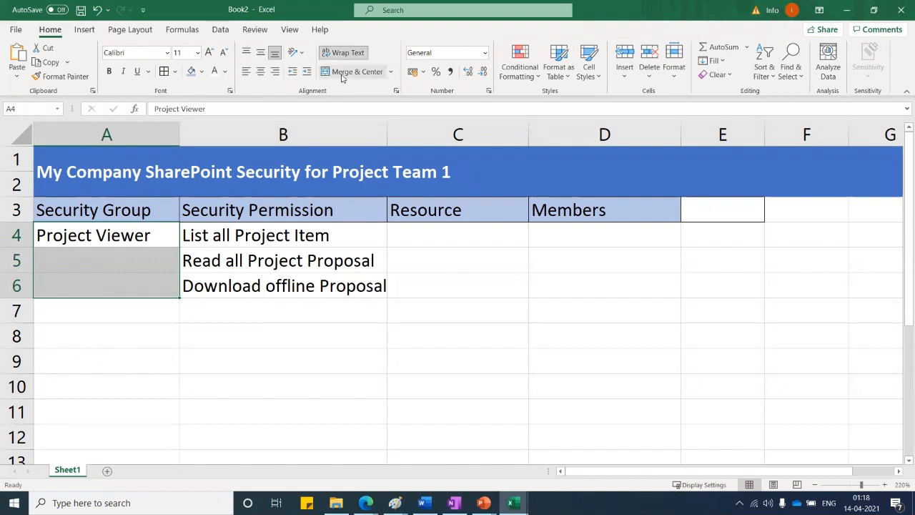
click(342, 74)
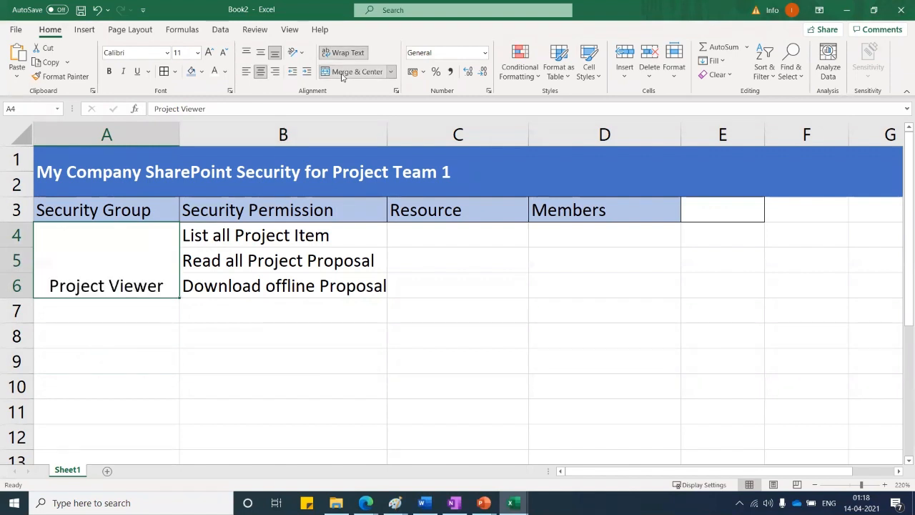
click(260, 52)
click(279, 326)
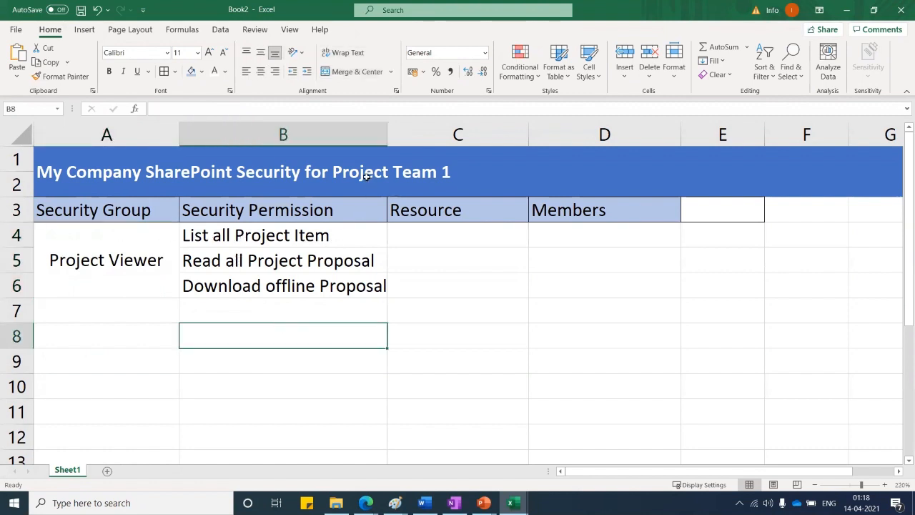
drag(386, 135, 396, 135)
Enter 'Project 1 Site' in C4 and merge C4:C6
key(Right)
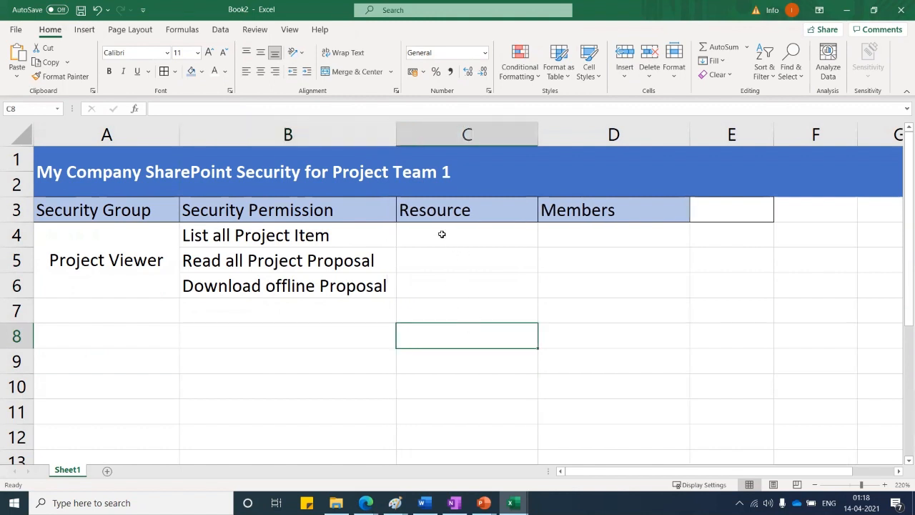
click(446, 240)
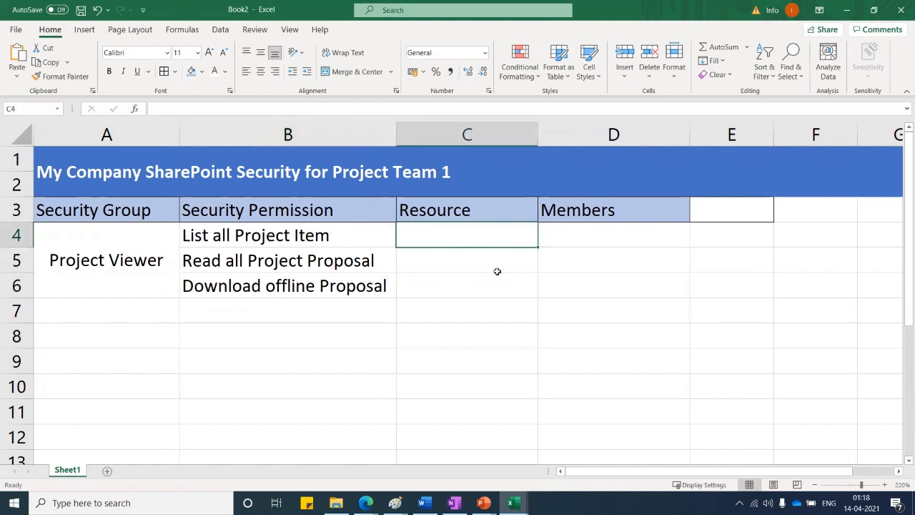
text(Projec)
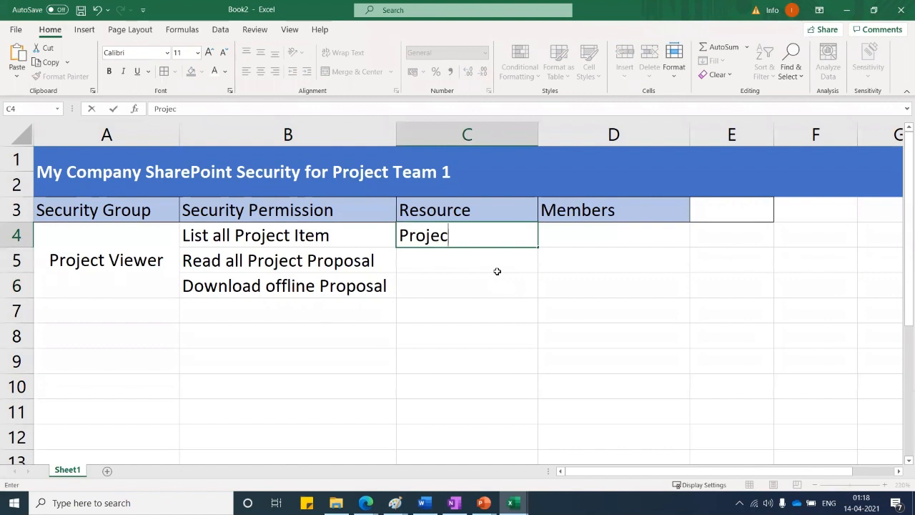
text(t 1 Site)
click(495, 282)
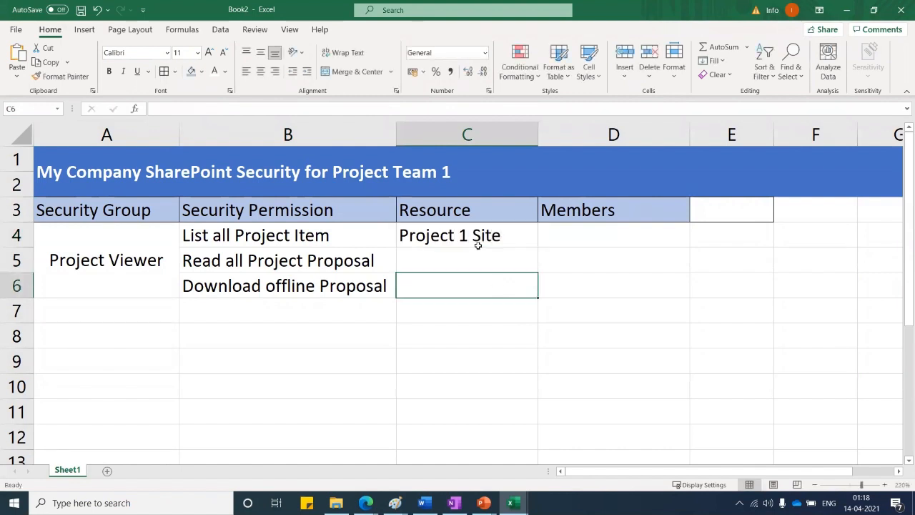
drag(476, 236, 467, 289)
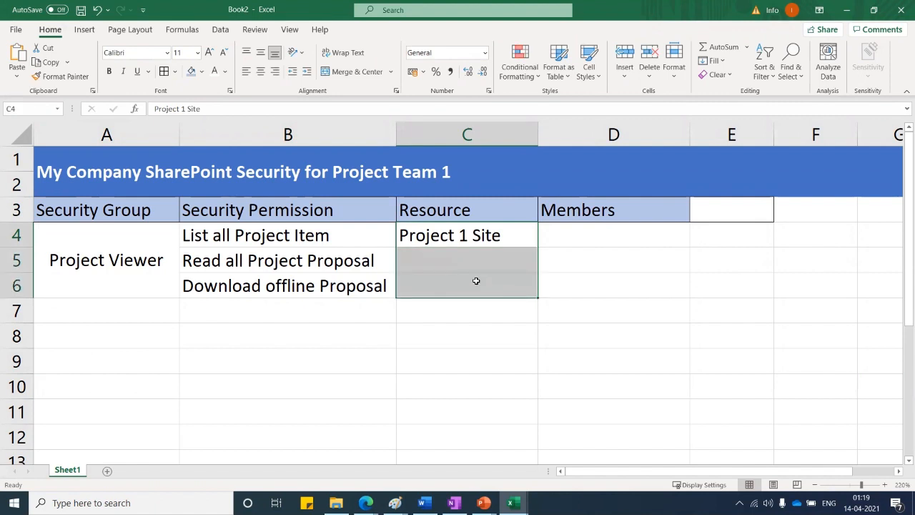
click(357, 71)
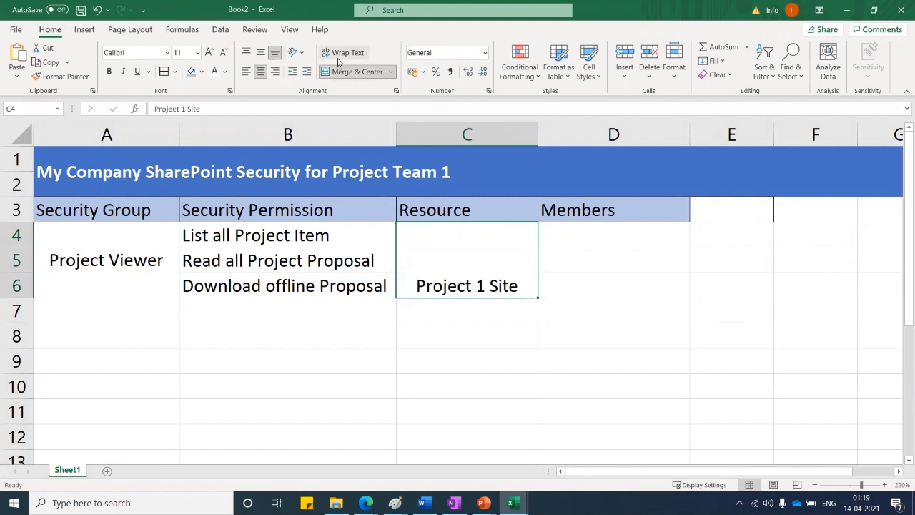
Vertically centre 'Project 1 Site' and enter three member names in D4:D6
click(261, 52)
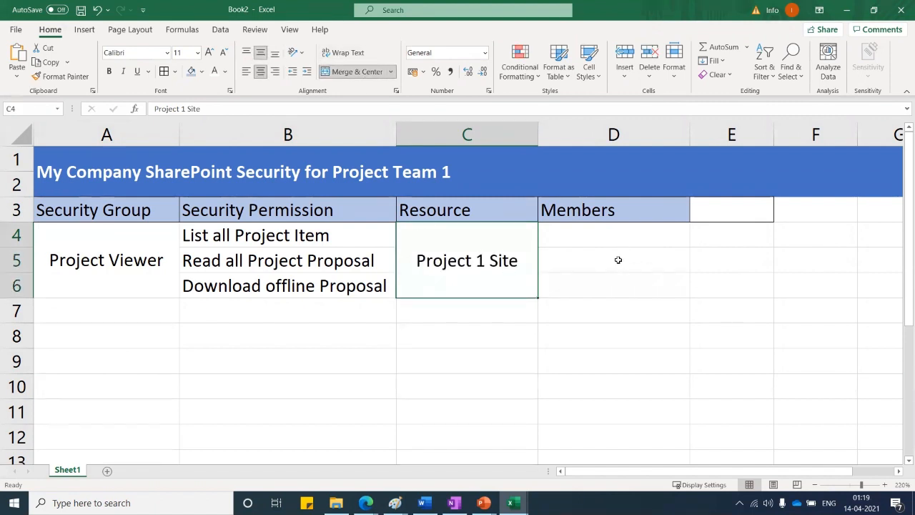
click(616, 250)
click(592, 231)
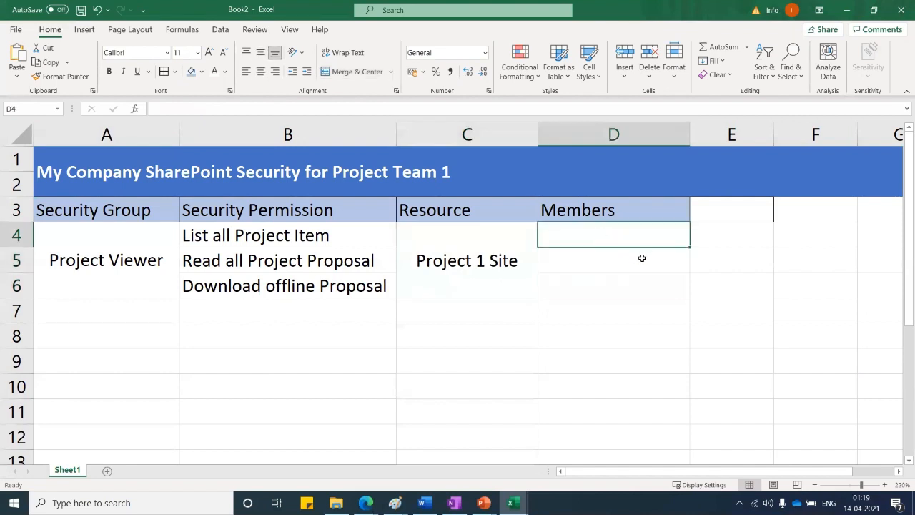
text(Tom)
key(Return)
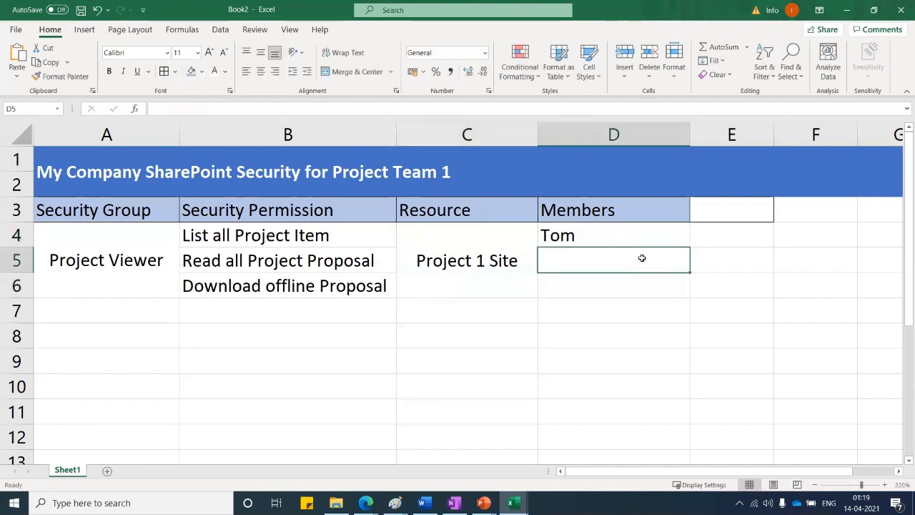
text(Tim)
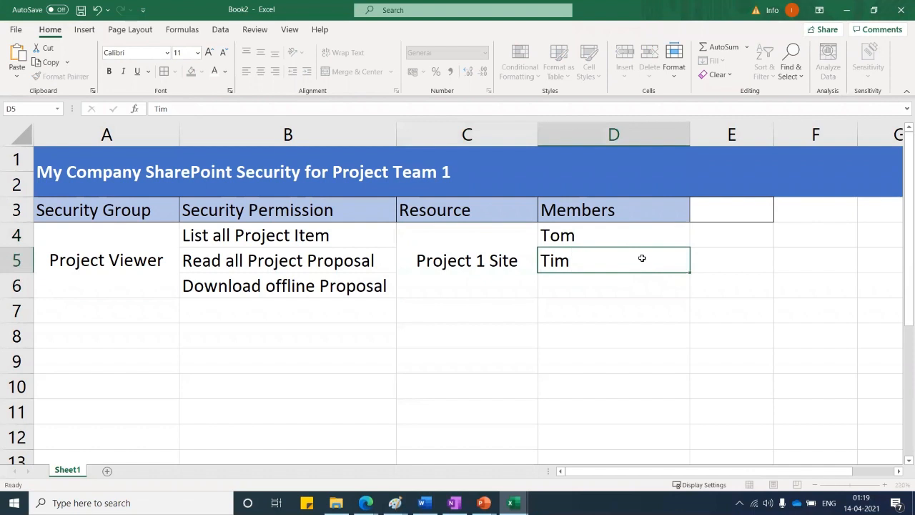
key(Return)
text(Don)
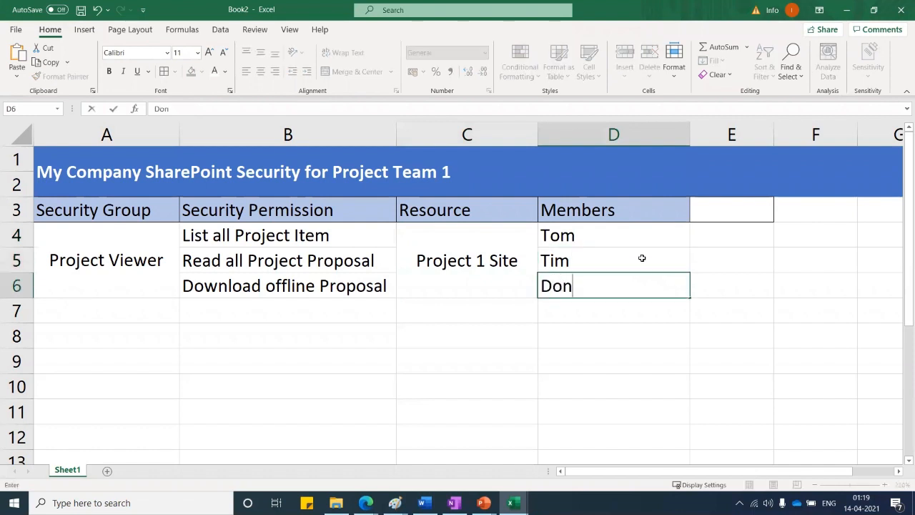
key(Return)
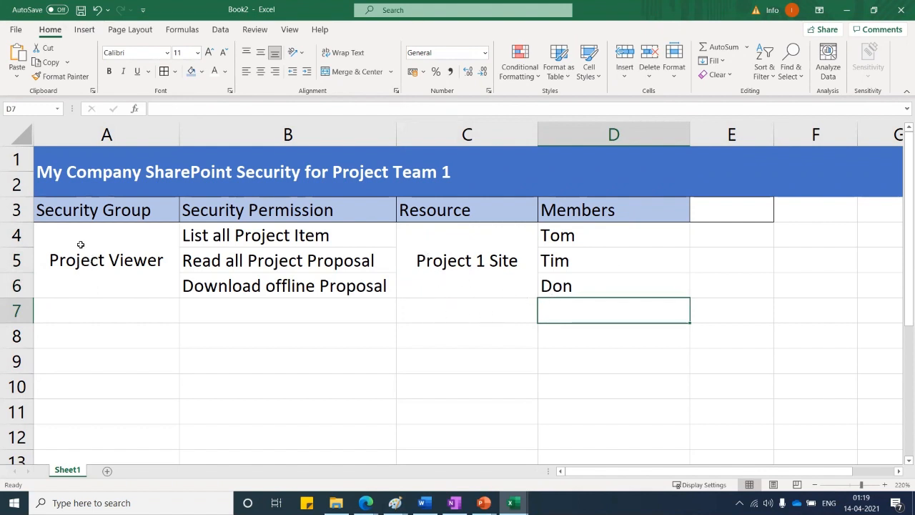
Apply All Borders to the A4:D6 block
drag(73, 238, 621, 259)
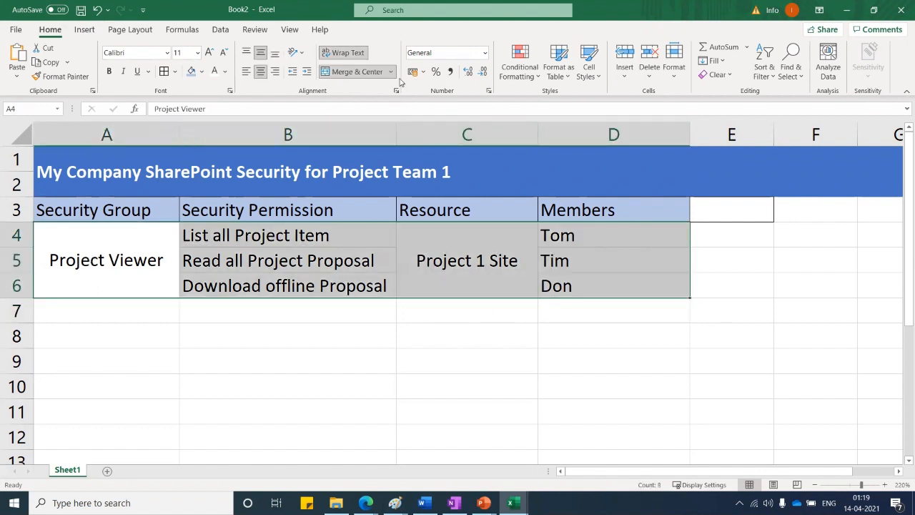
click(165, 71)
click(165, 360)
click(132, 310)
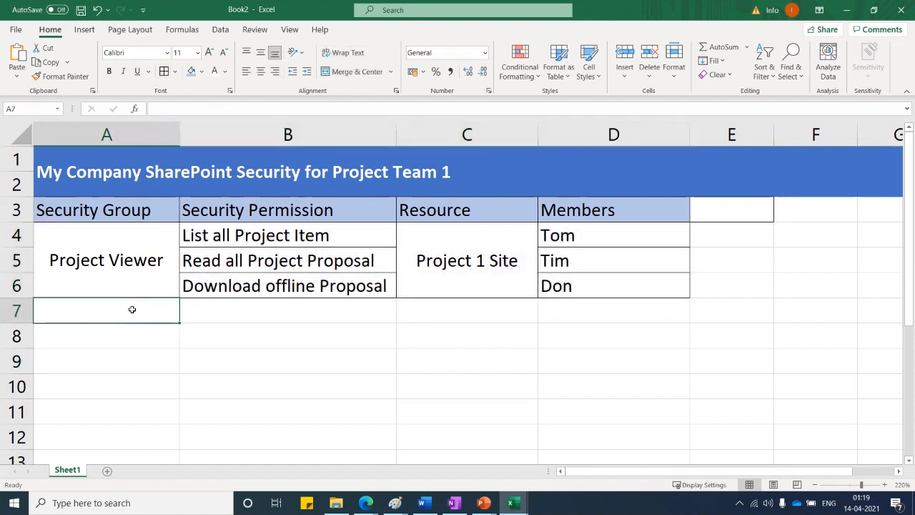
Enter Project Engineer in A7 and Upload Project Task List in B7
text(Proj)
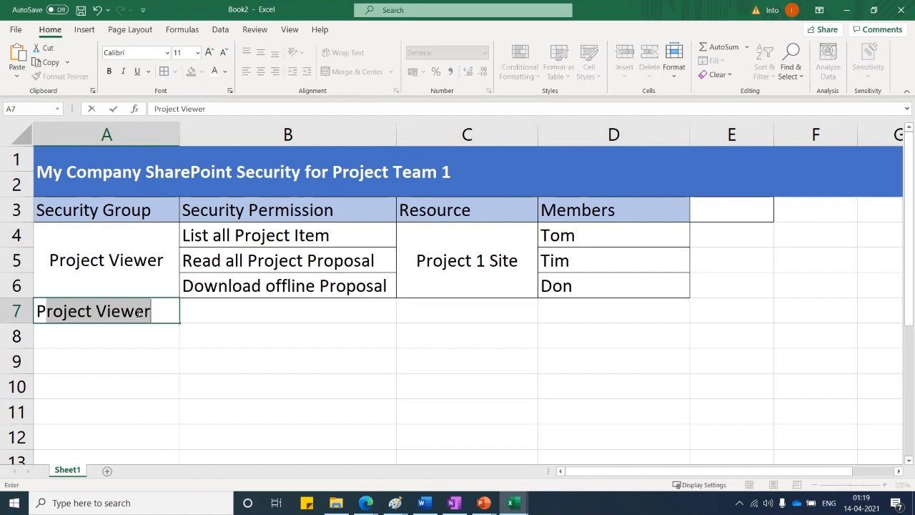
text(ec)
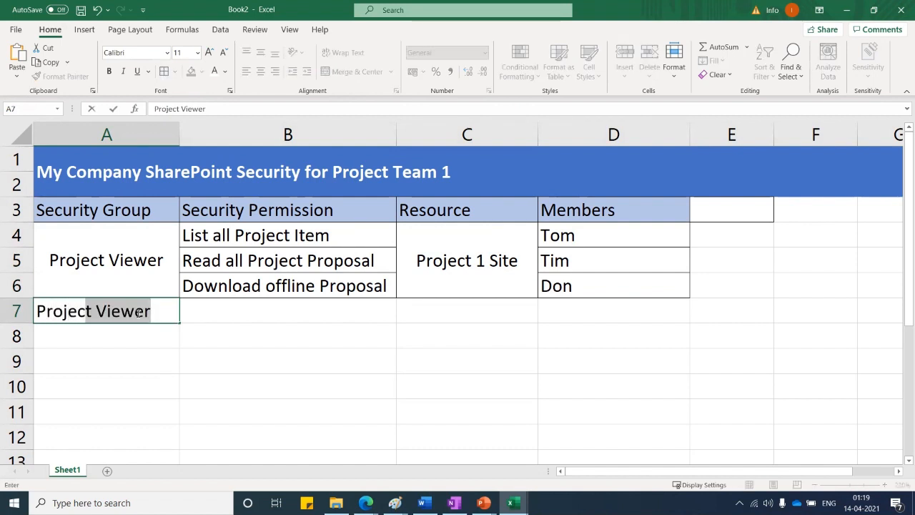
text(t E)
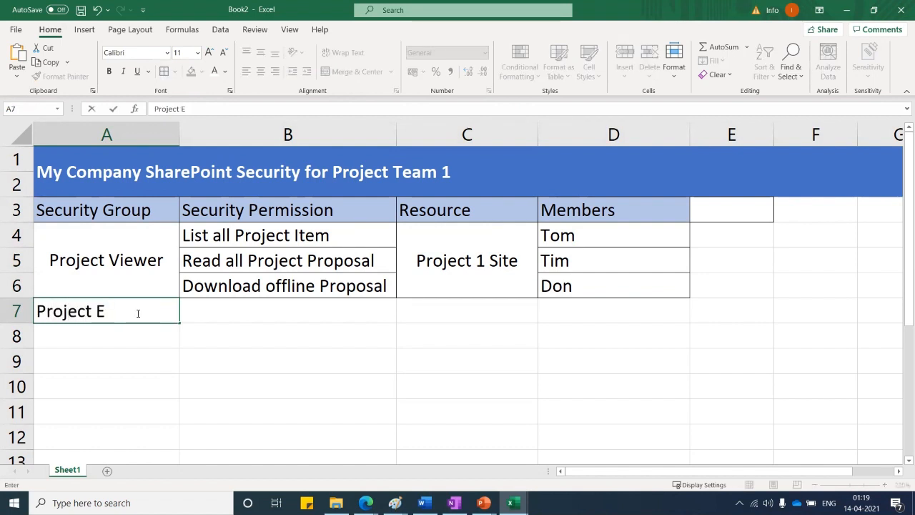
text(ngineer)
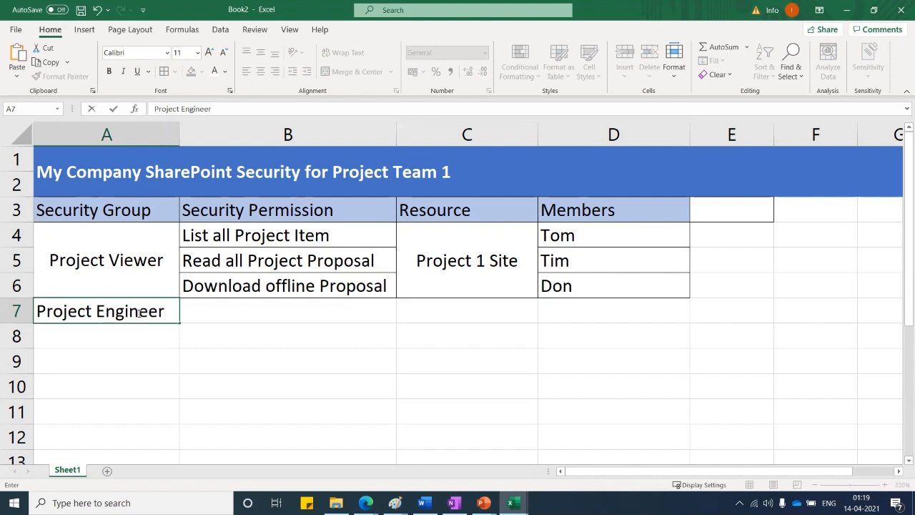
click(230, 370)
click(201, 304)
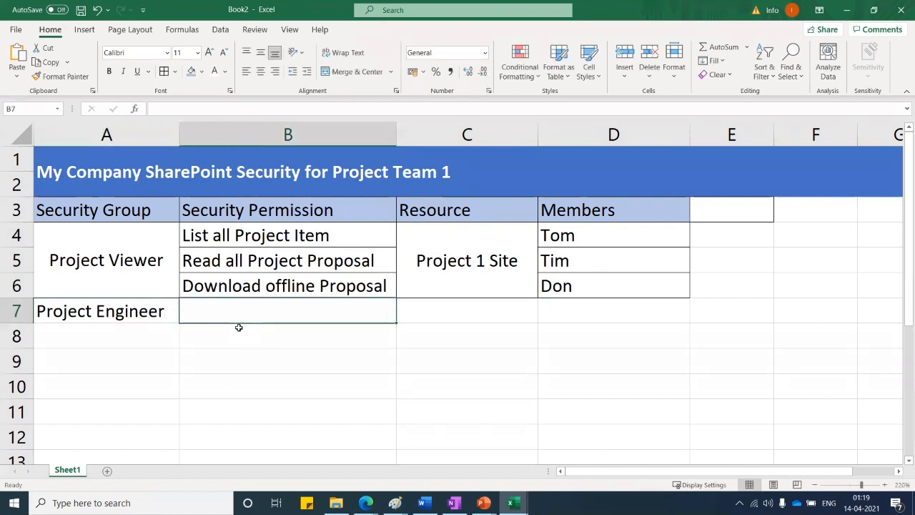
text(Up)
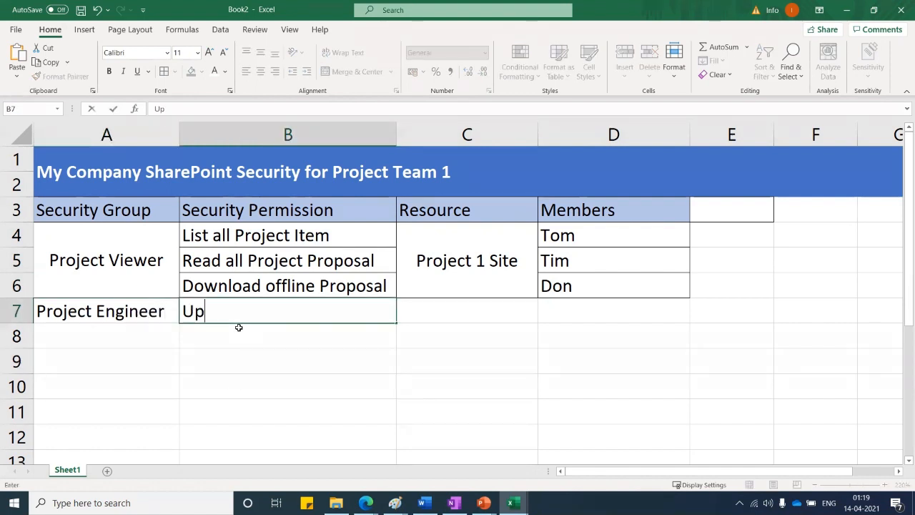
text(load)
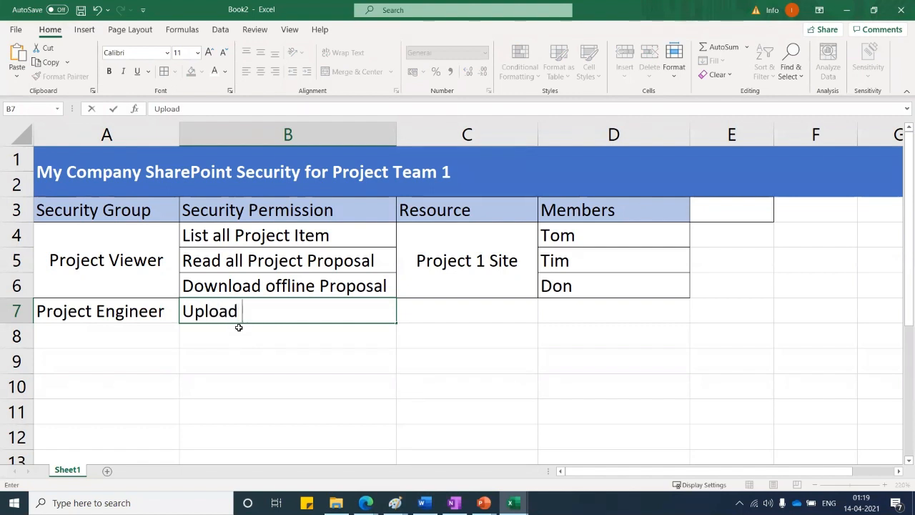
text( Project)
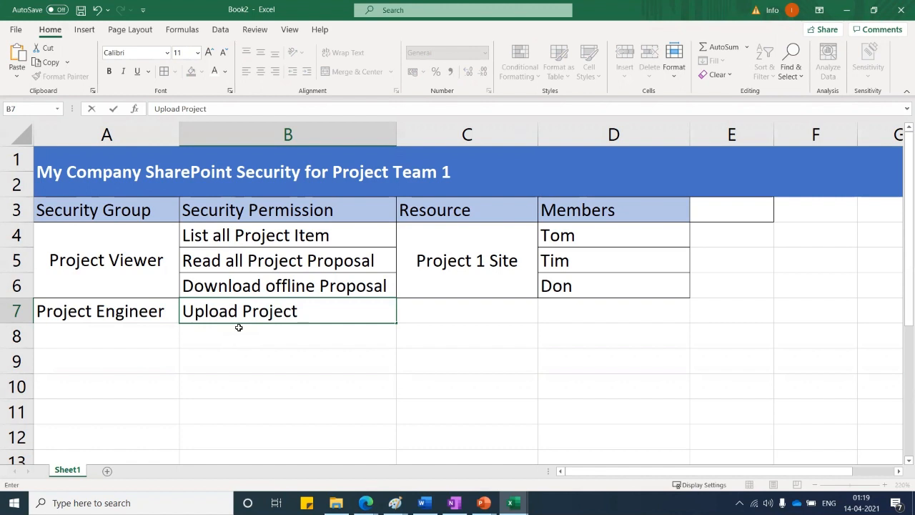
text( Task List)
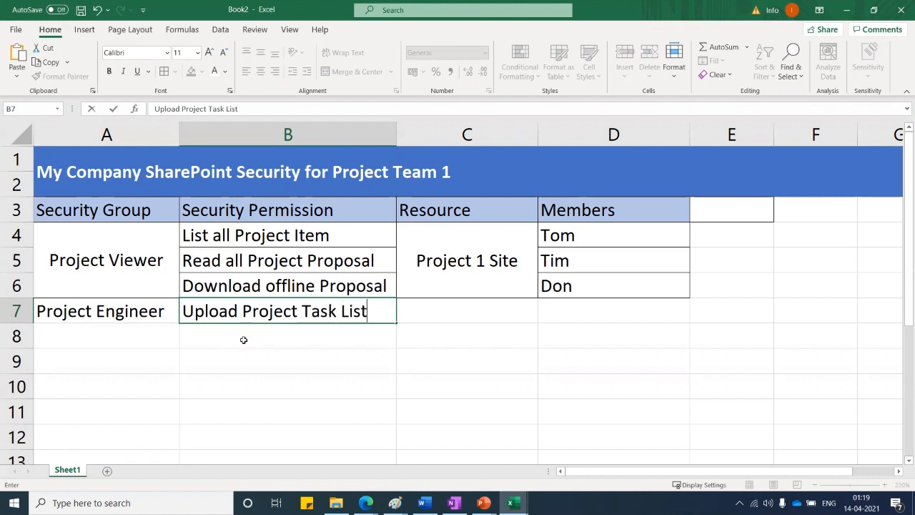
click(243, 337)
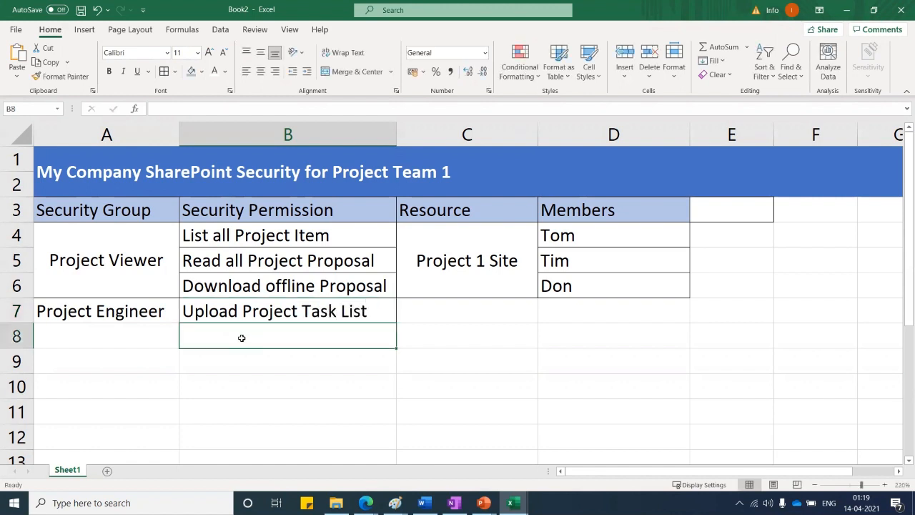
Fill B8:B10 with Update Project Task List, Read all Project Proposal and Download offline Proposal
text(U)
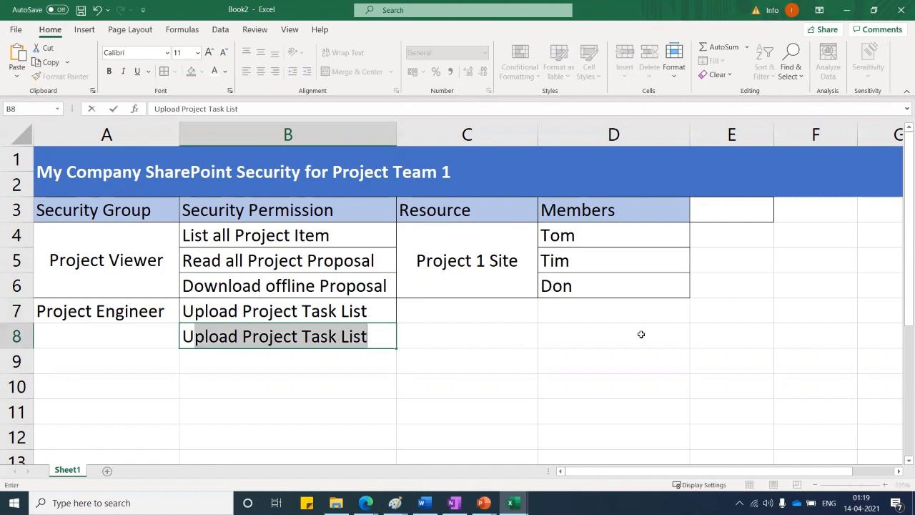
key(BackSpace)
key(BackSpace)
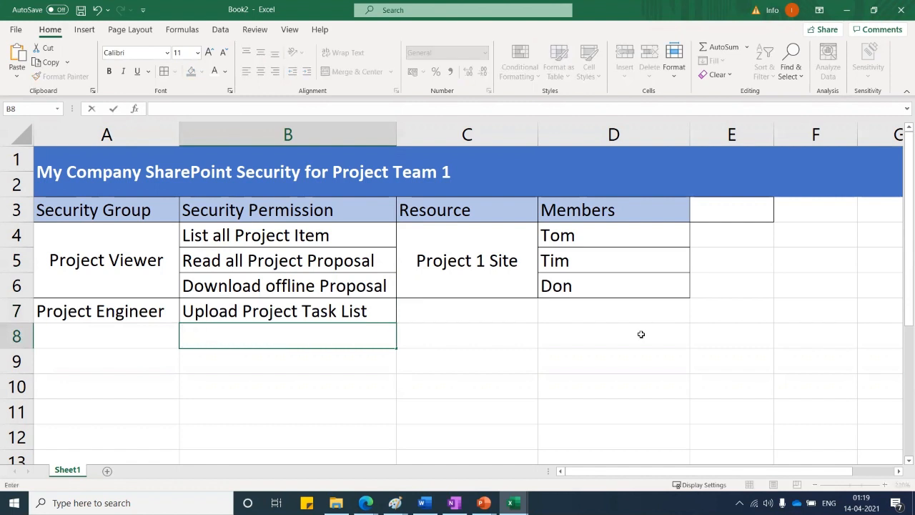
text(Updat)
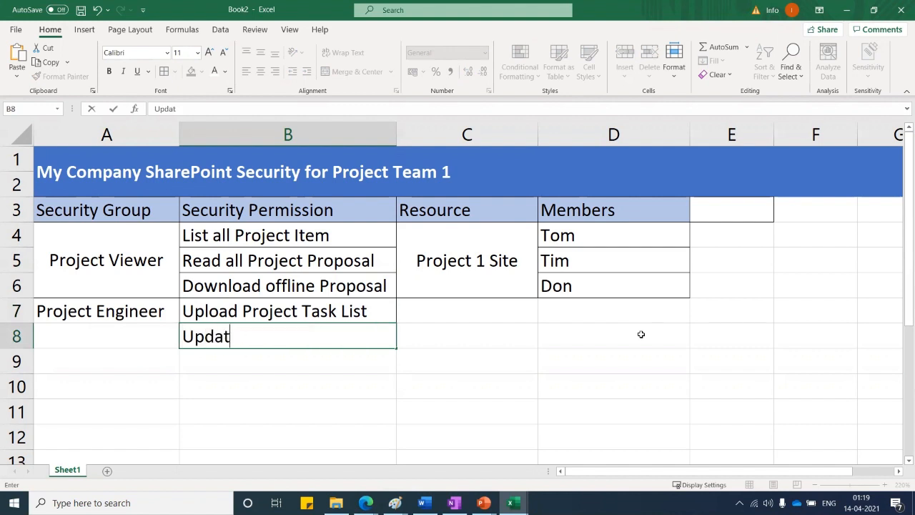
text(e Project )
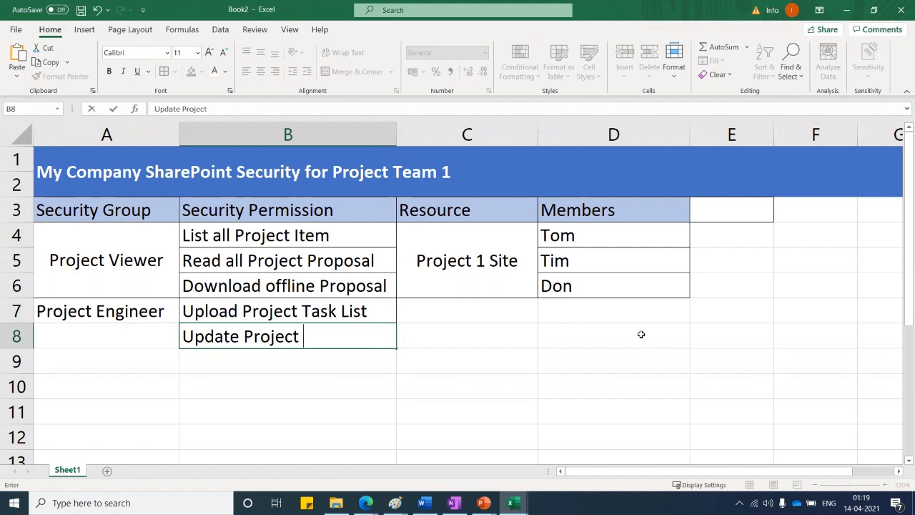
text(Task List)
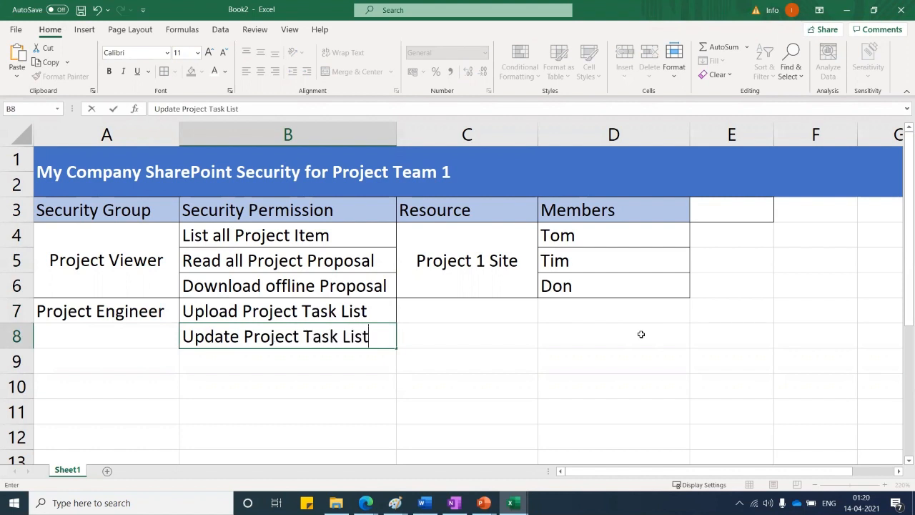
key(Return)
text(Read)
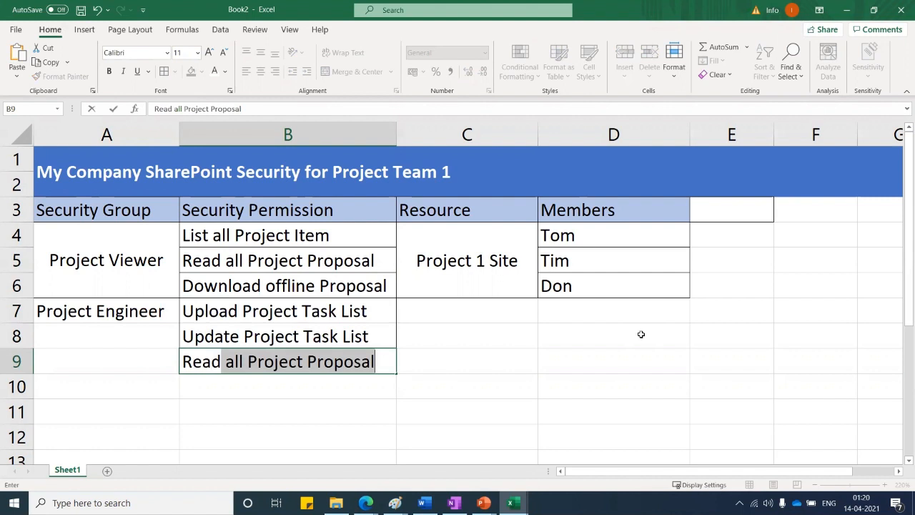
key(Return)
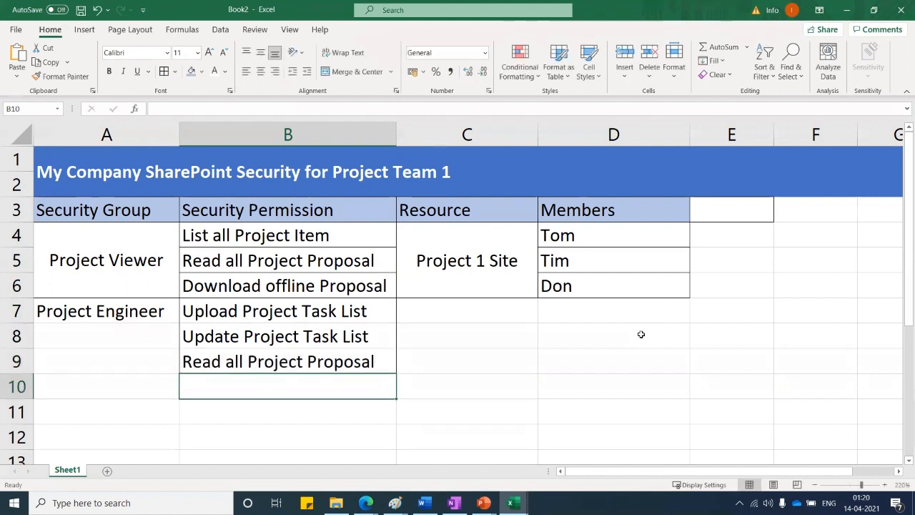
text(D)
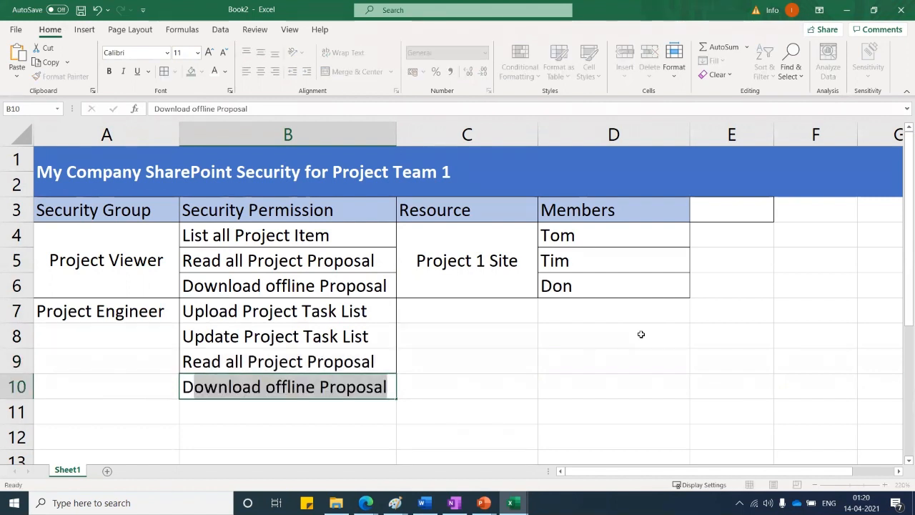
key(Return)
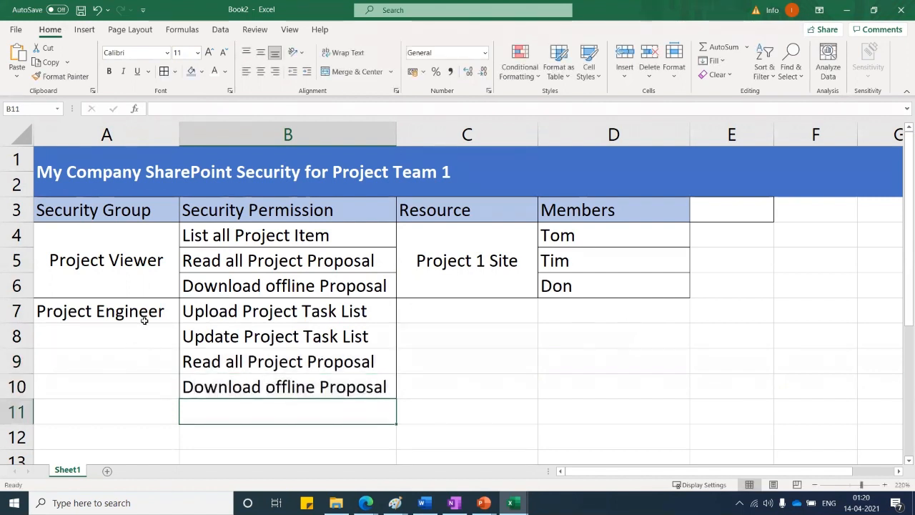
Merge A7:A10 so Project Engineer is centred horizontally and vertically
drag(143, 317, 143, 393)
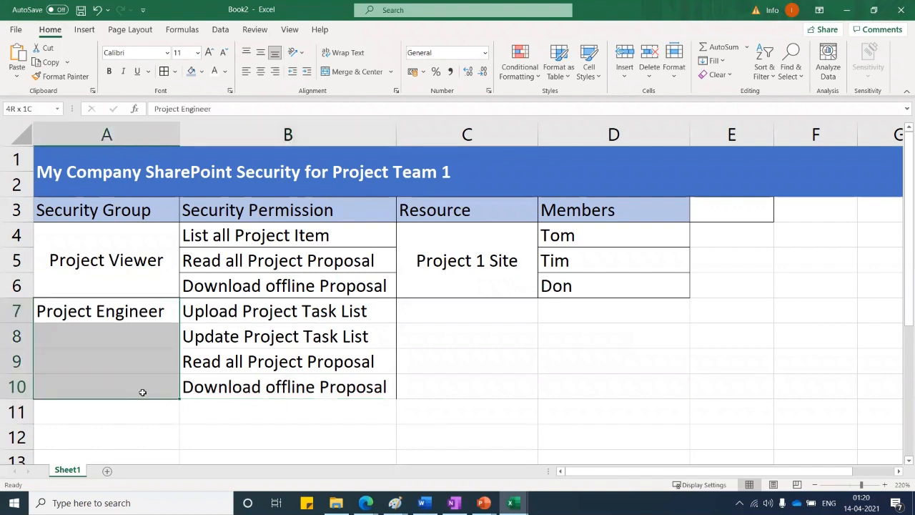
click(342, 72)
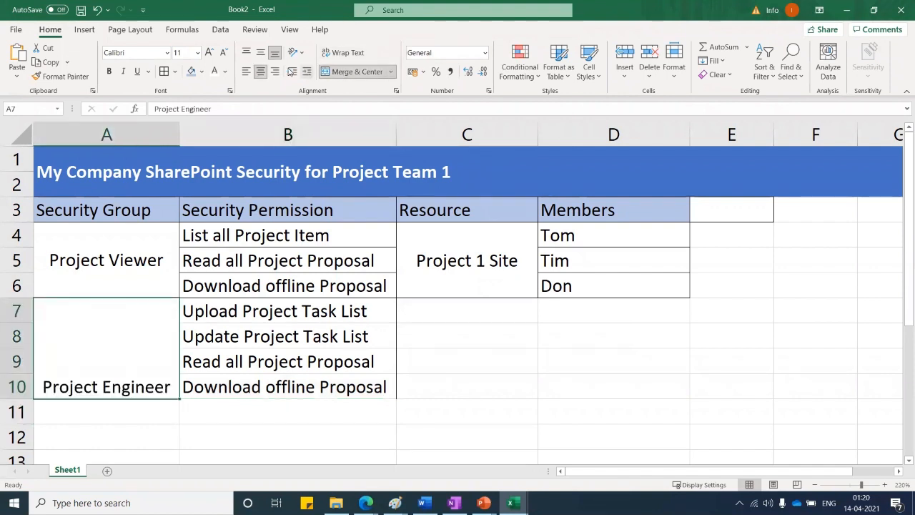
click(260, 53)
click(490, 351)
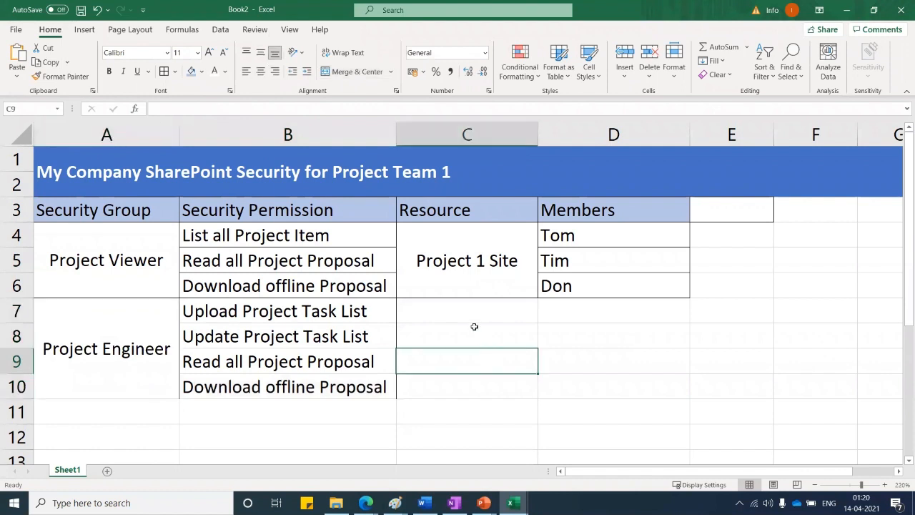
Copy Project 1 Site from C4 into C7, then merge and centre C7:C10
click(457, 247)
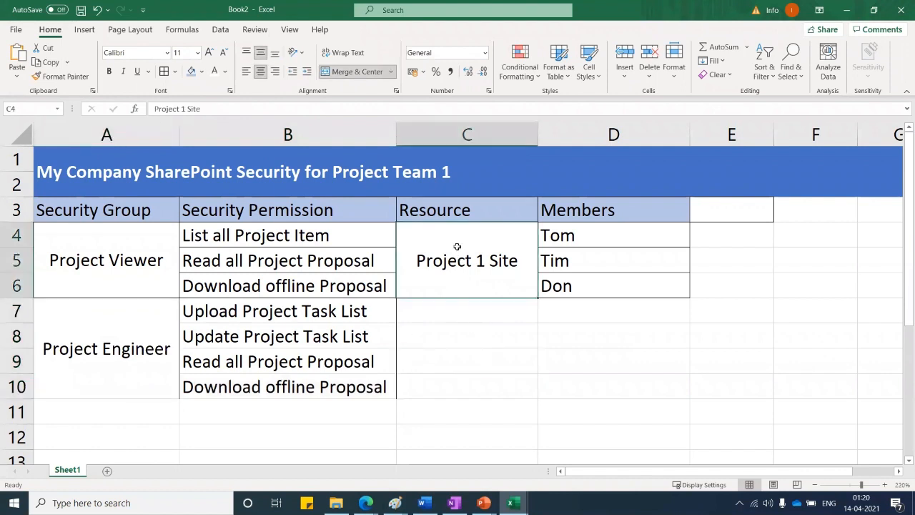
key(ctrl+c)
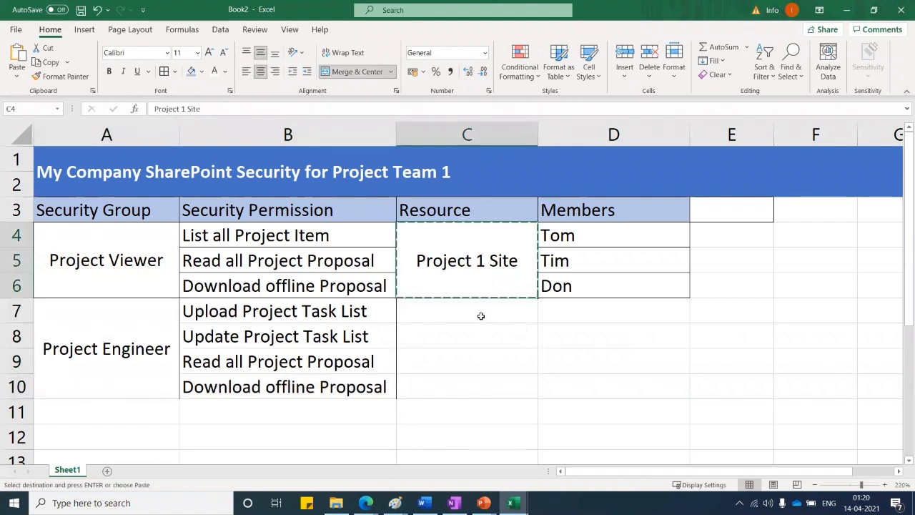
click(472, 307)
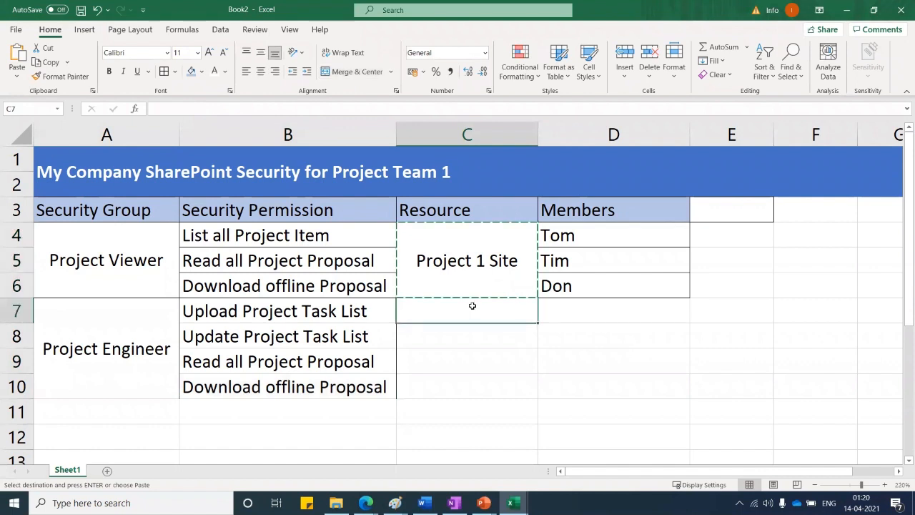
key(ctrl+v)
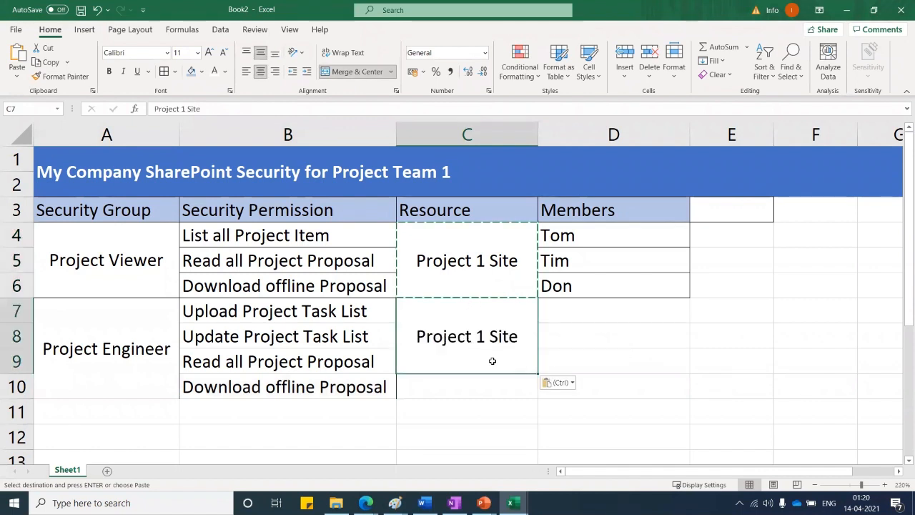
drag(468, 366, 467, 386)
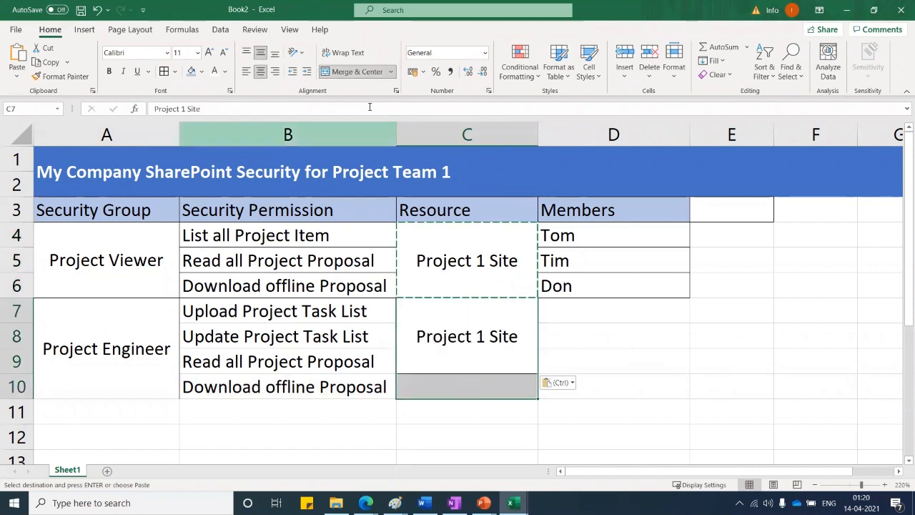
click(356, 72)
click(355, 71)
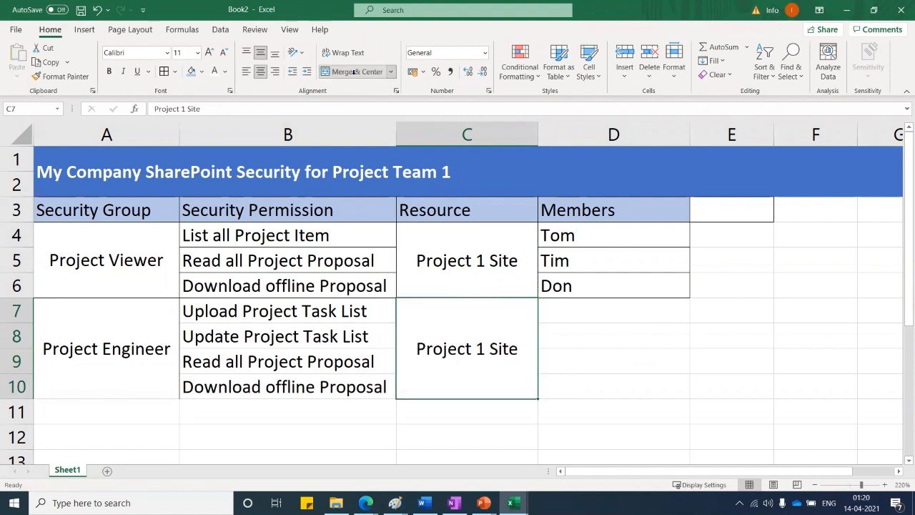
click(588, 357)
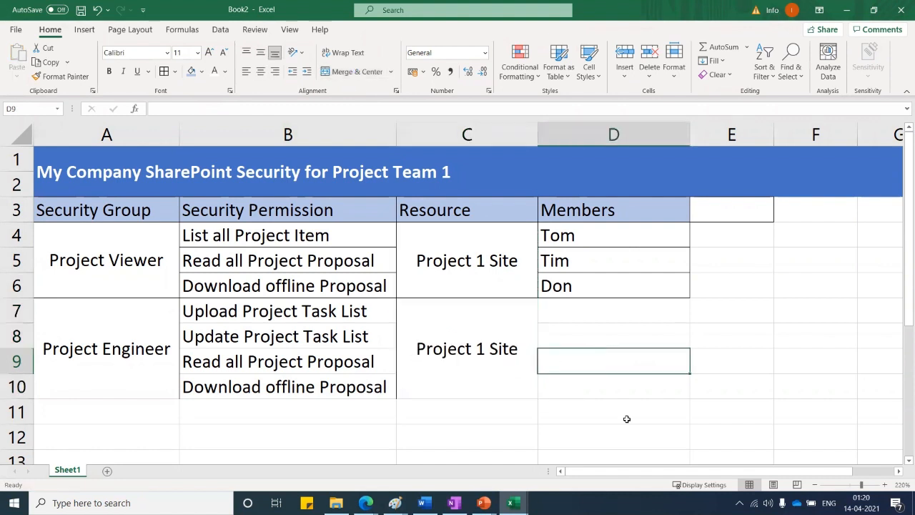
Enter the two engineer member names in D7 and D8
click(585, 309)
text(Hrd)
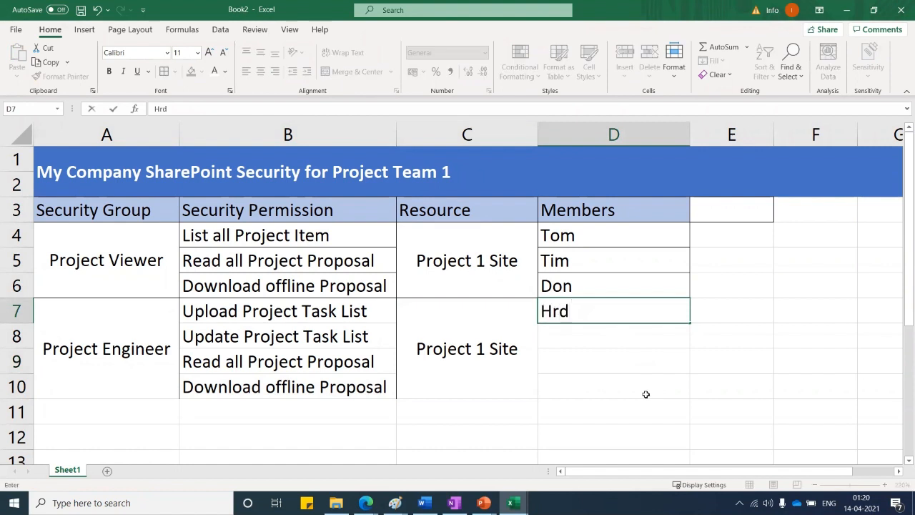
key(Return)
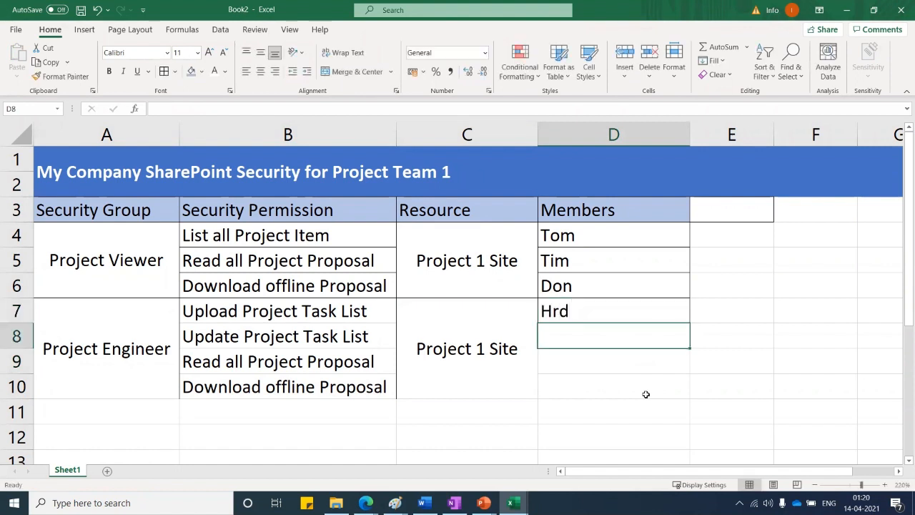
text(Hrd)
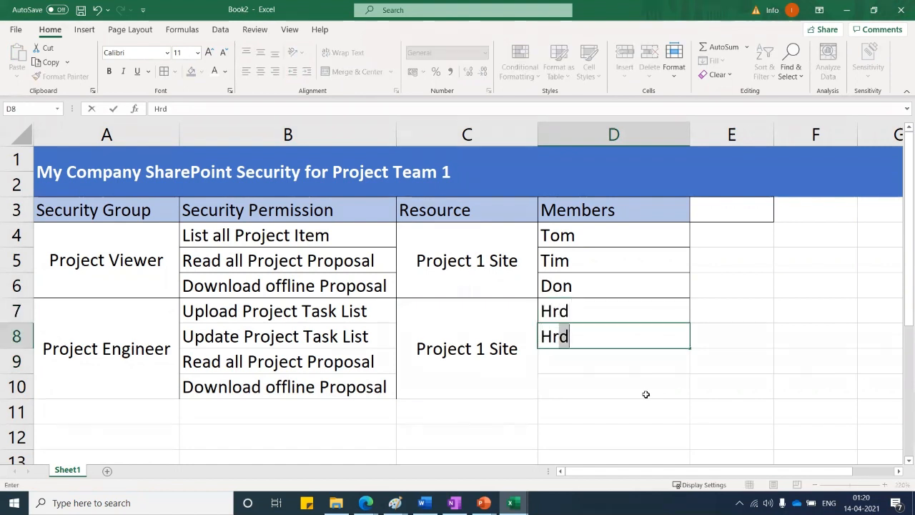
key(BackSpace)
key(Return)
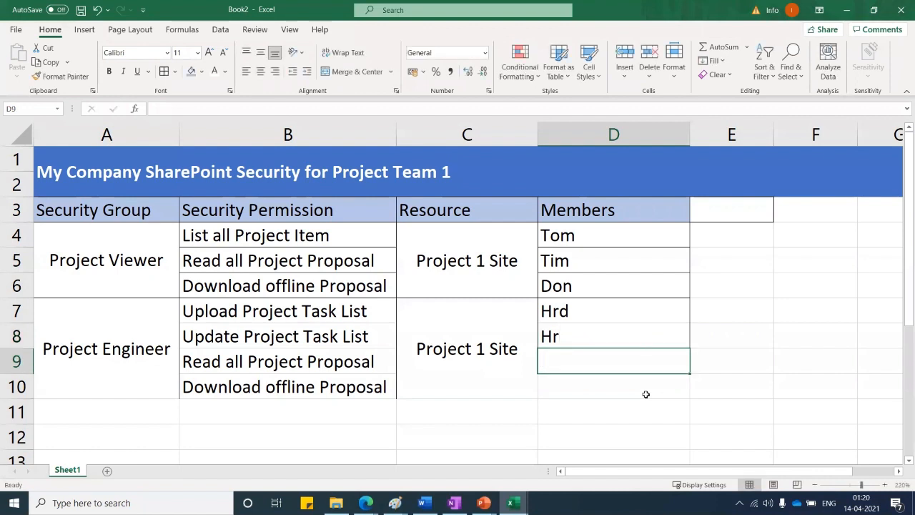
Apply All Borders to the Project Engineer block A7:D10
click(95, 408)
scroll(275, 344, down, 1)
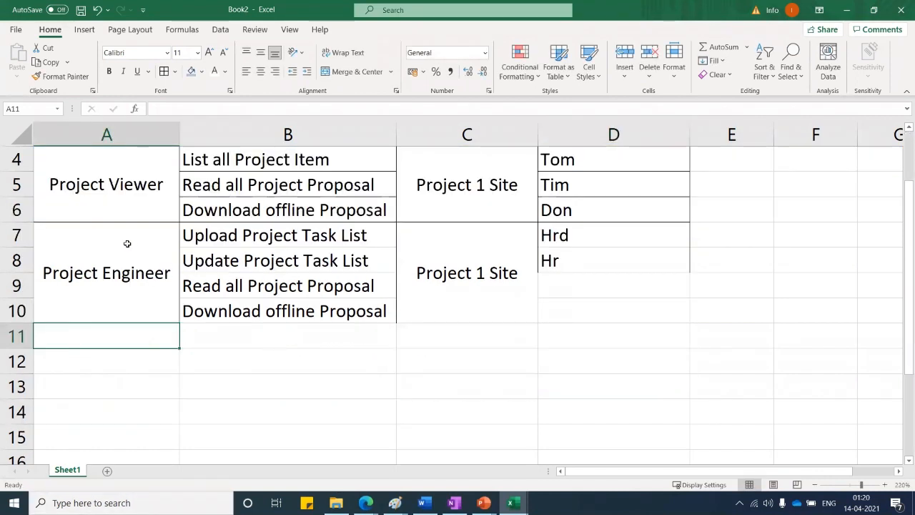
drag(78, 235, 622, 264)
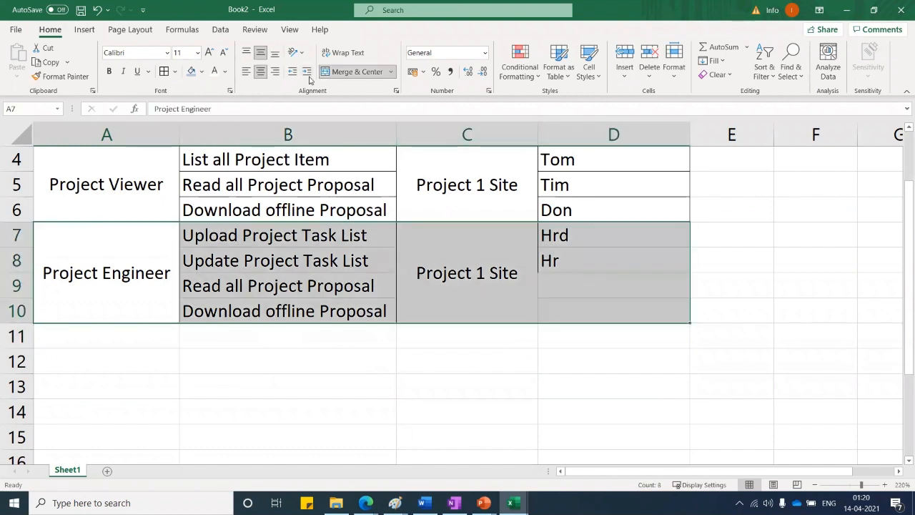
click(165, 72)
click(495, 330)
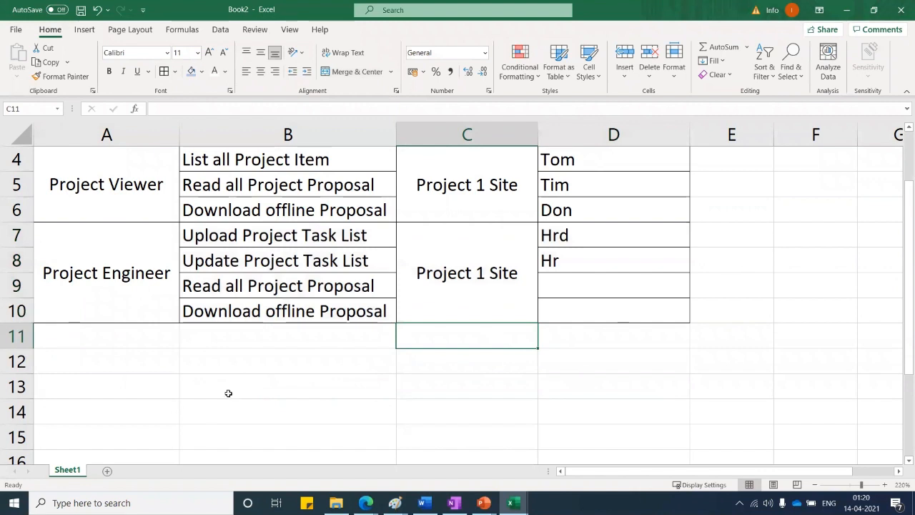
click(126, 378)
Start row 11 with Project Manager in A11 and All Task in B11
click(92, 337)
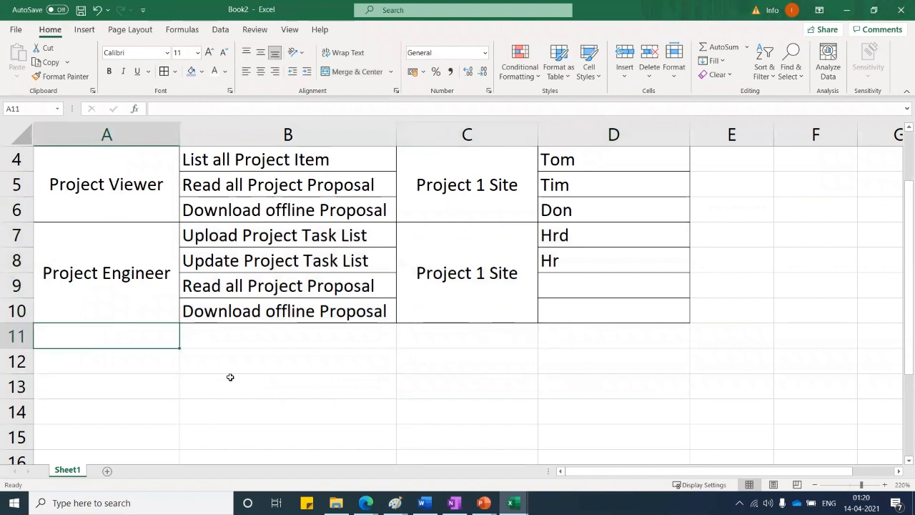
text(Pr)
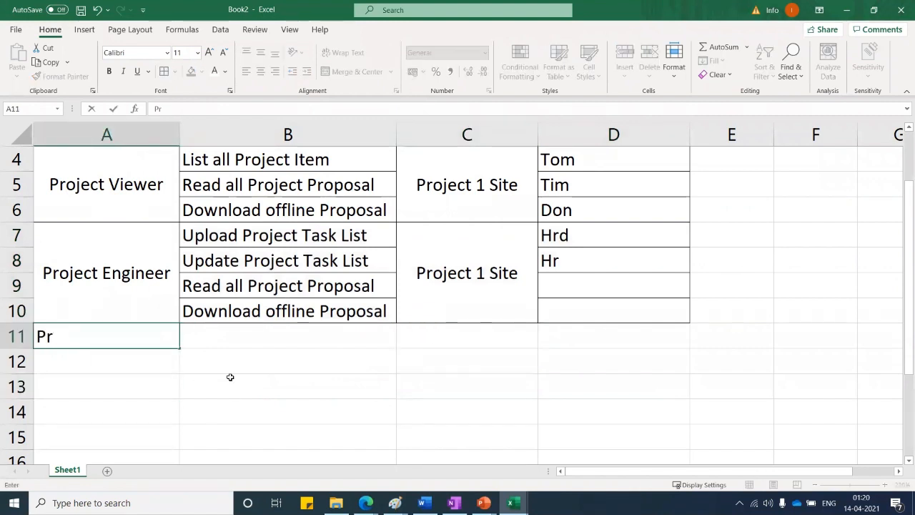
text(oject)
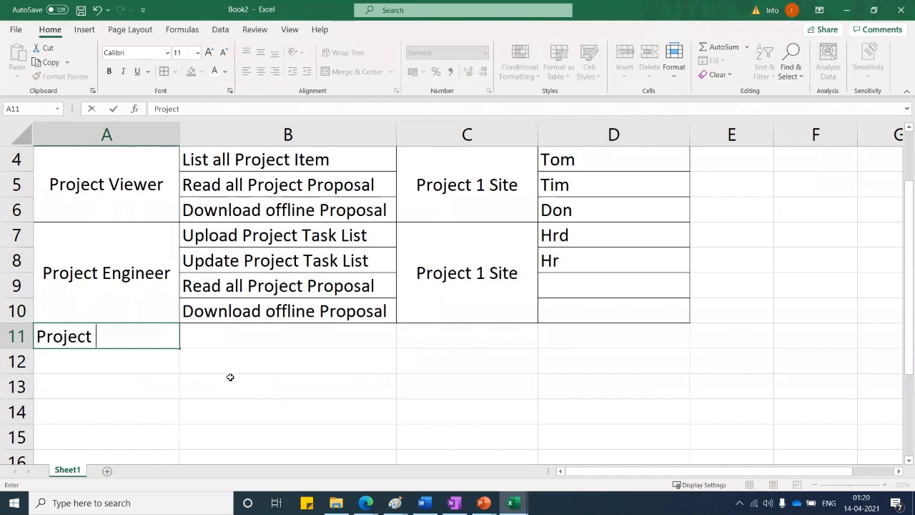
text( Manager)
key(Tab)
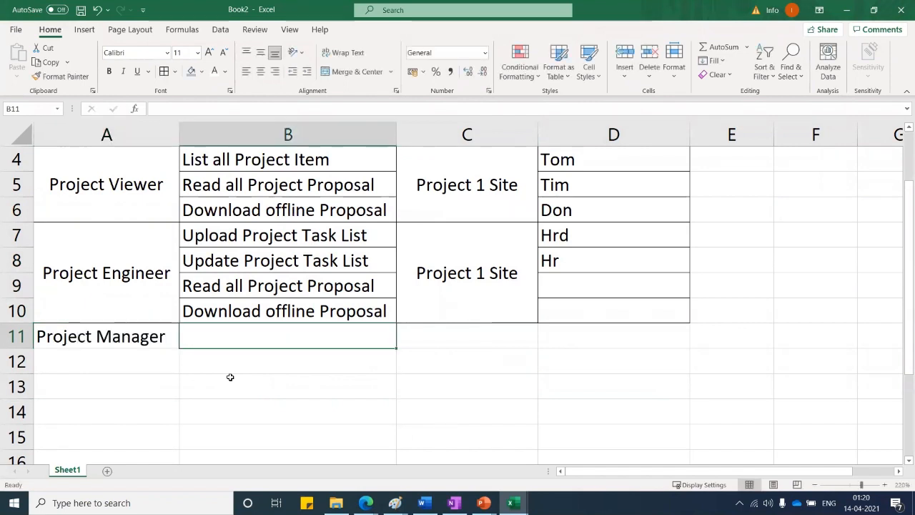
text(A)
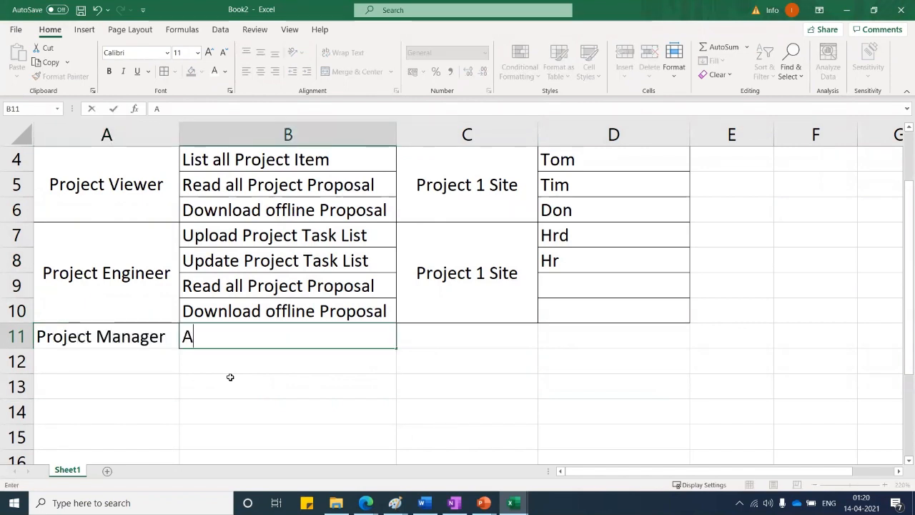
text(ll Task)
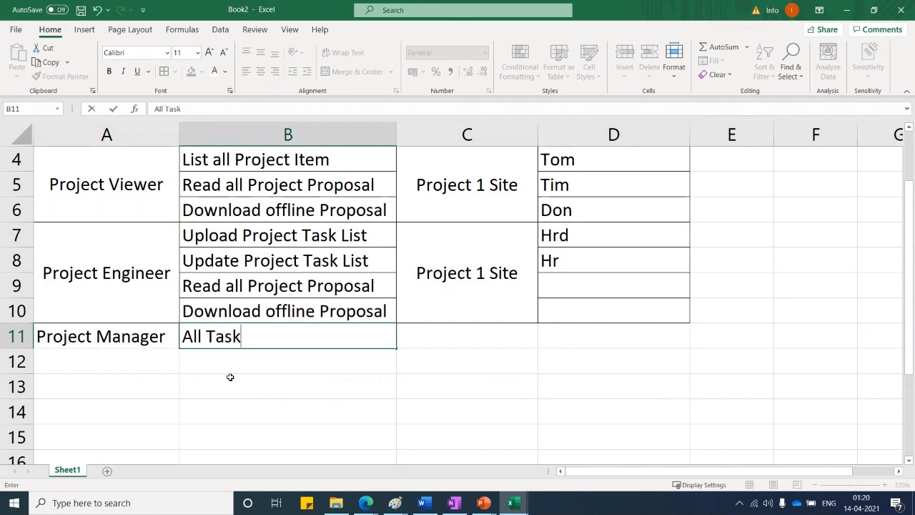
key(Return)
Put Project 1 Site in C11 and the admin account as member in D11
click(475, 265)
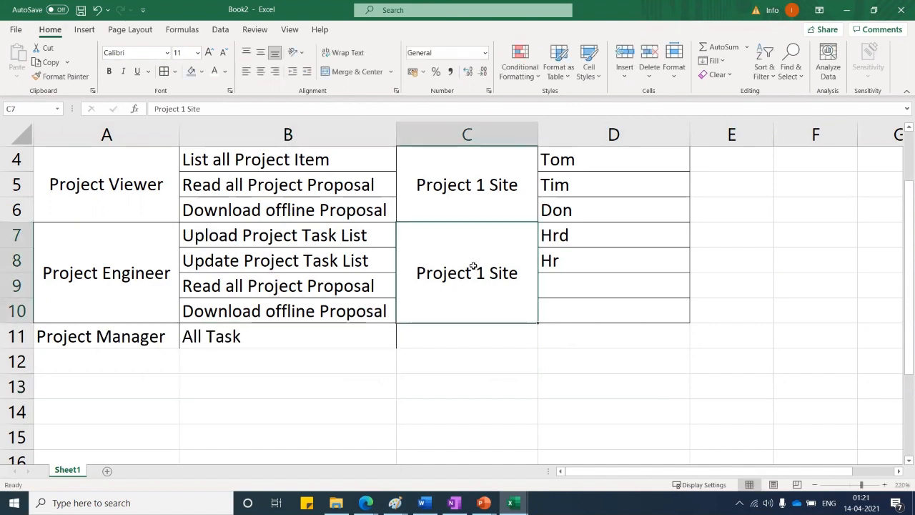
drag(537, 326, 516, 342)
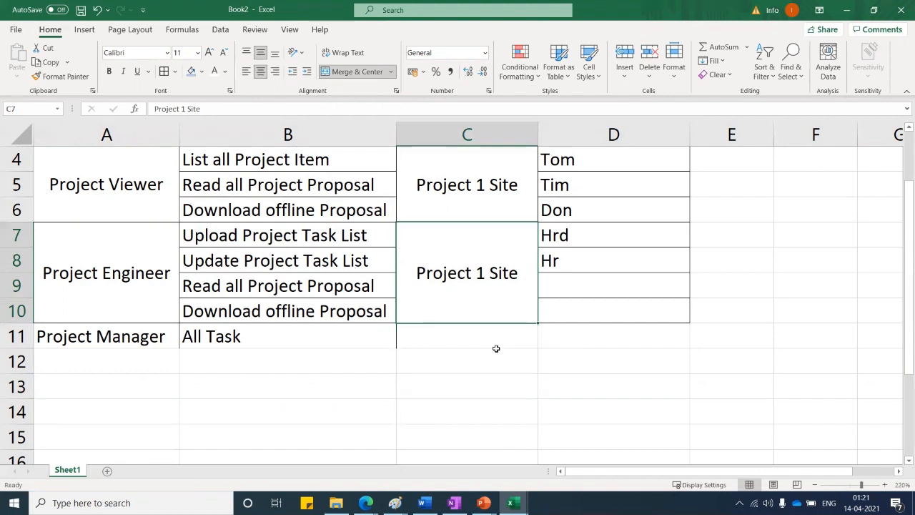
click(457, 336)
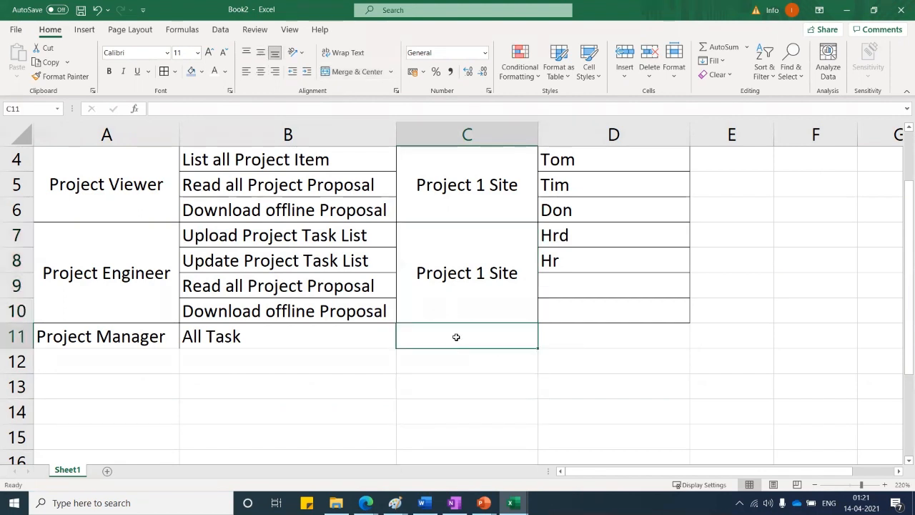
text(Project 1 Site)
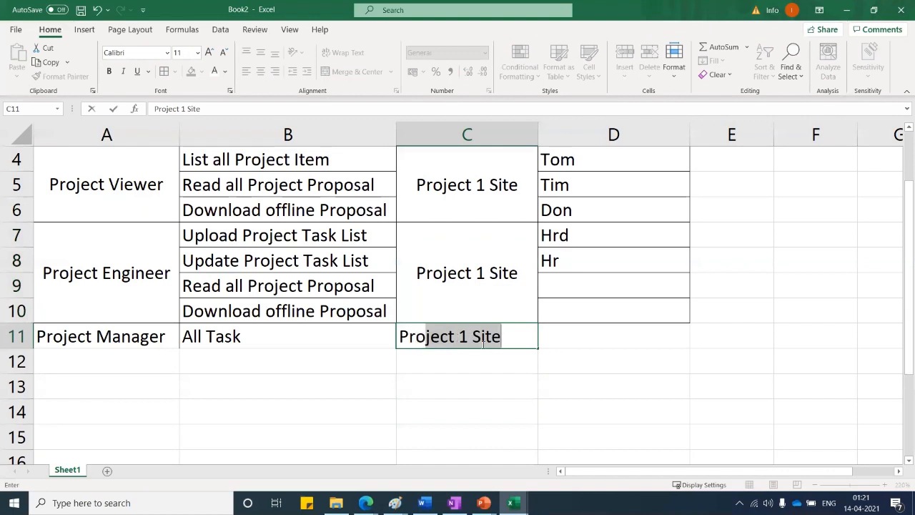
click(577, 351)
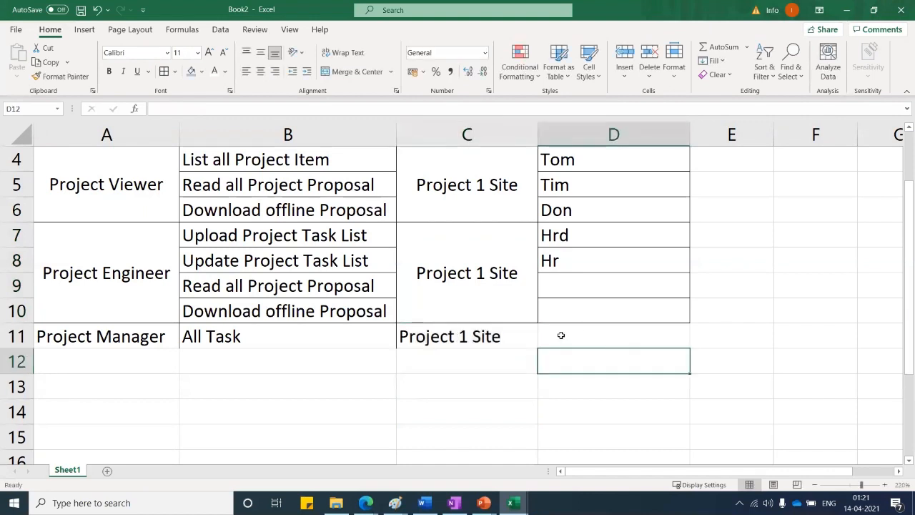
click(562, 334)
text(SP)
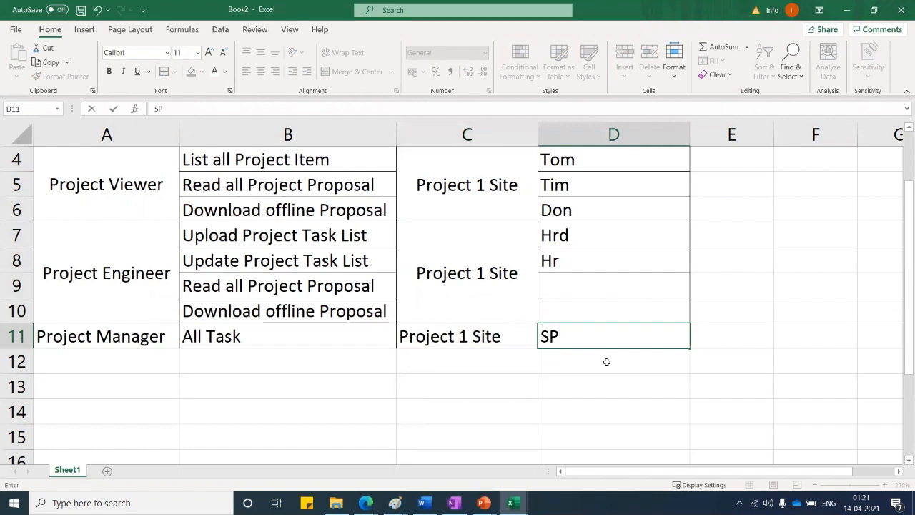
text(Admin)
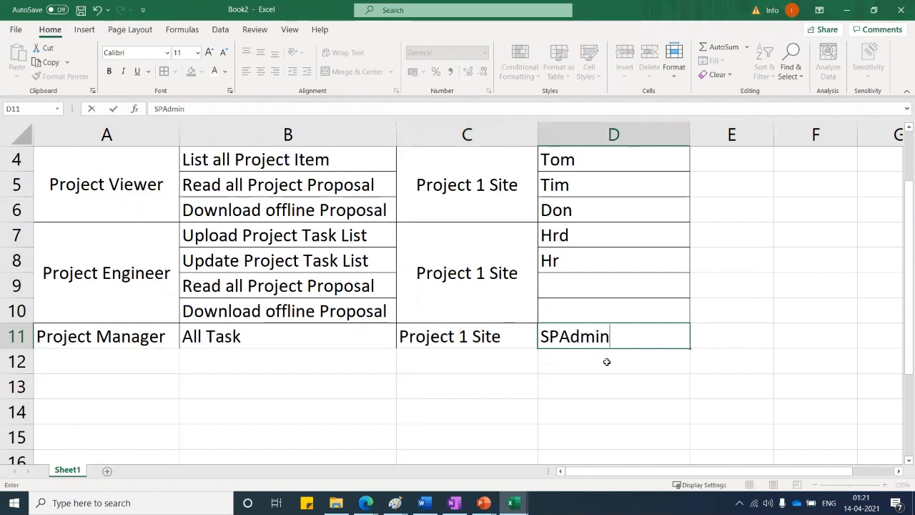
key(Return)
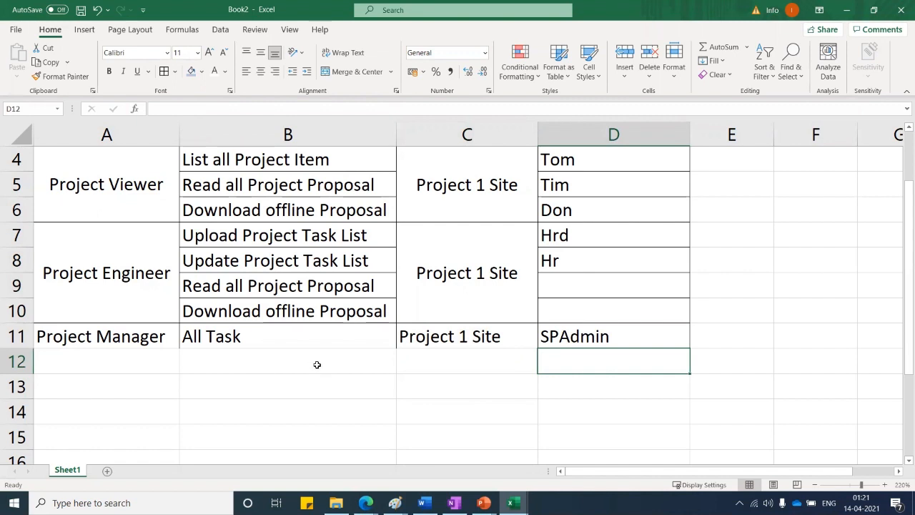
scroll(318, 365, up, 1)
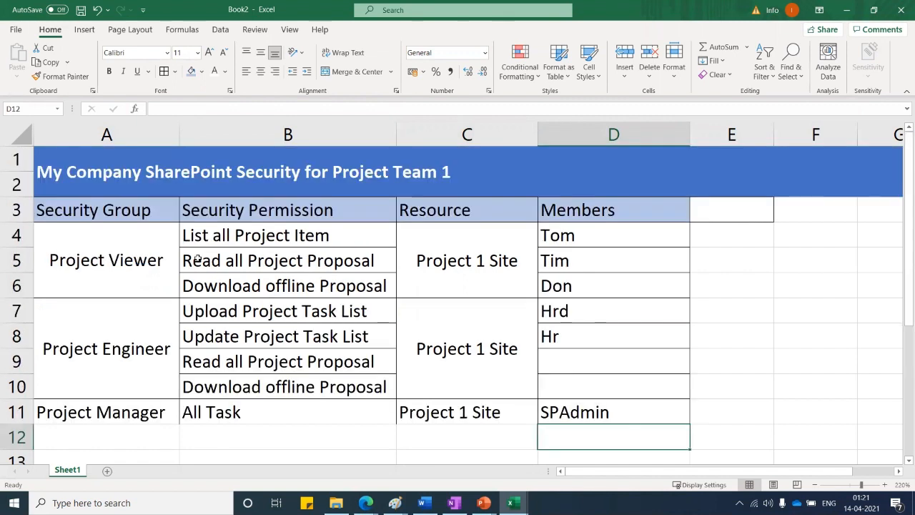
click(164, 177)
scroll(585, 428, right, 1)
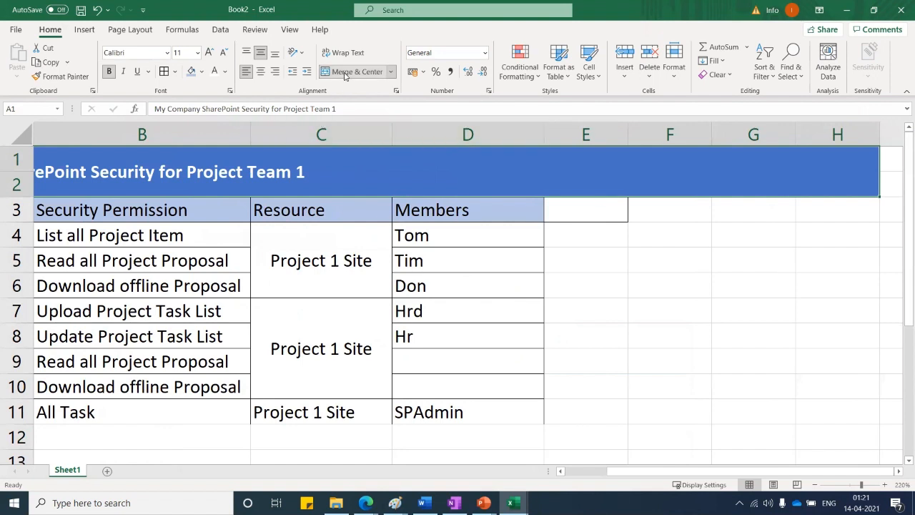
scroll(336, 150, left, 1)
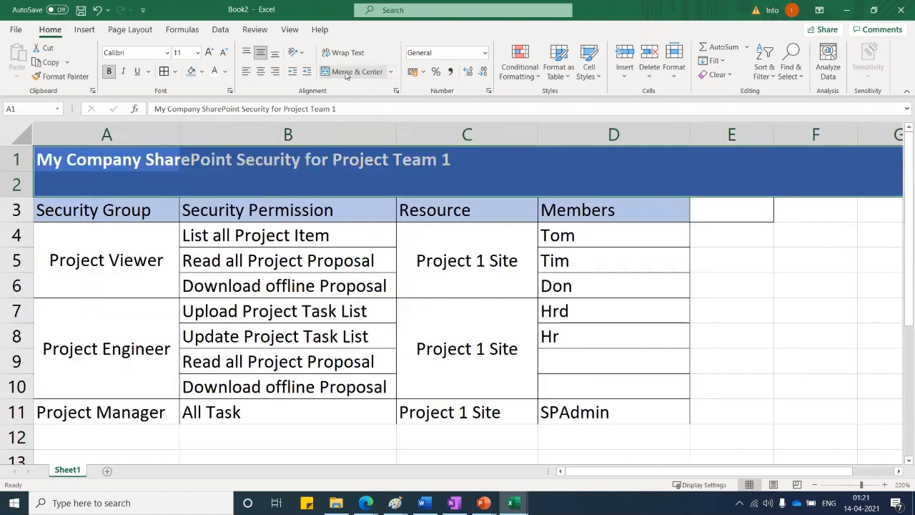
click(202, 72)
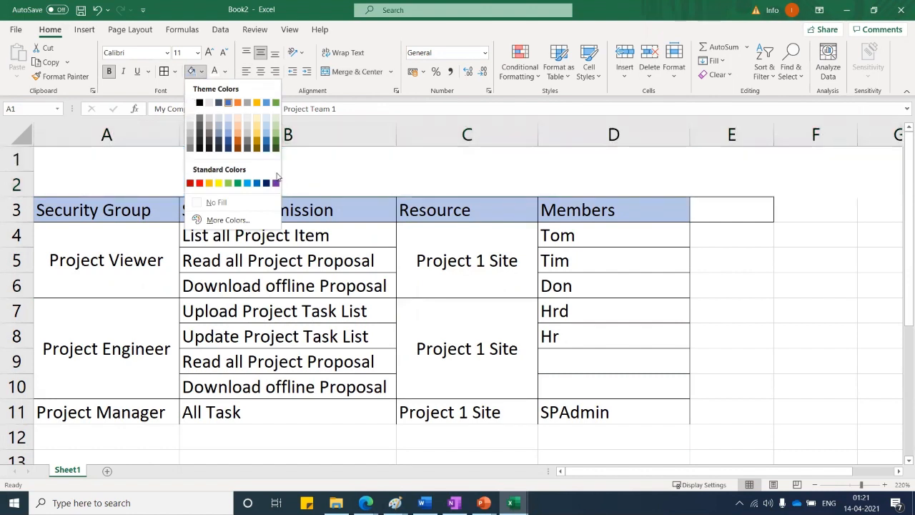
click(763, 279)
click(745, 324)
scroll(278, 343, down, 1)
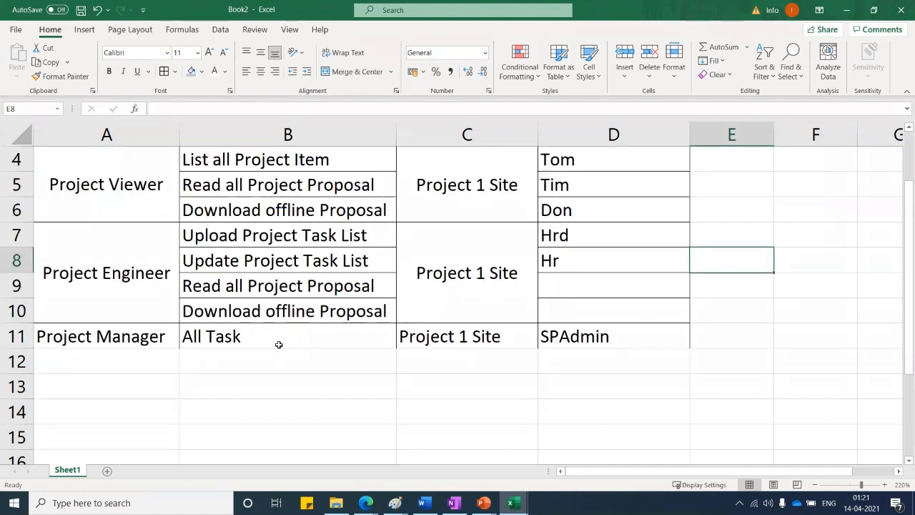
scroll(278, 340, up, 1)
drag(61, 248, 614, 383)
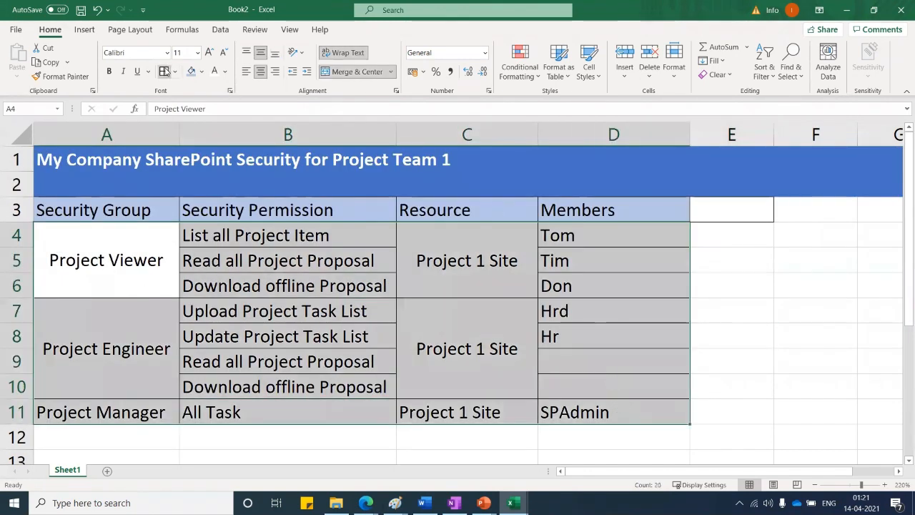
click(766, 314)
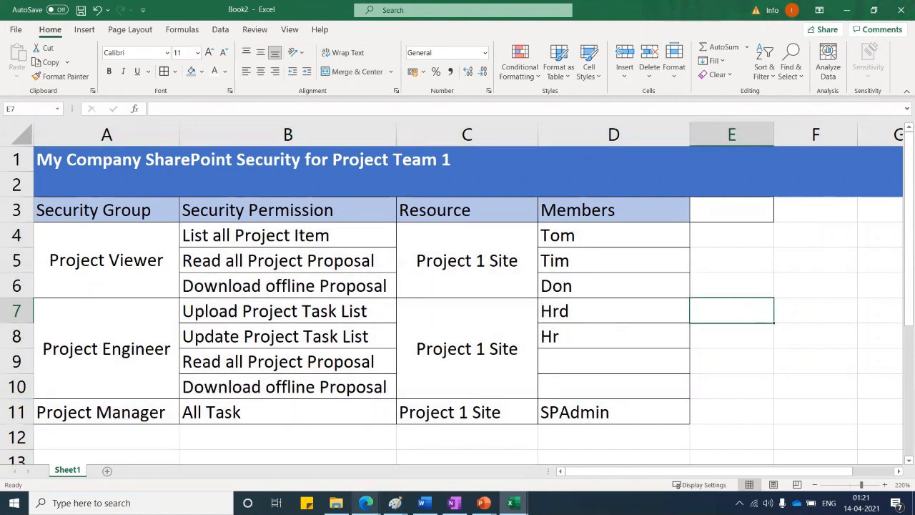
click(336, 503)
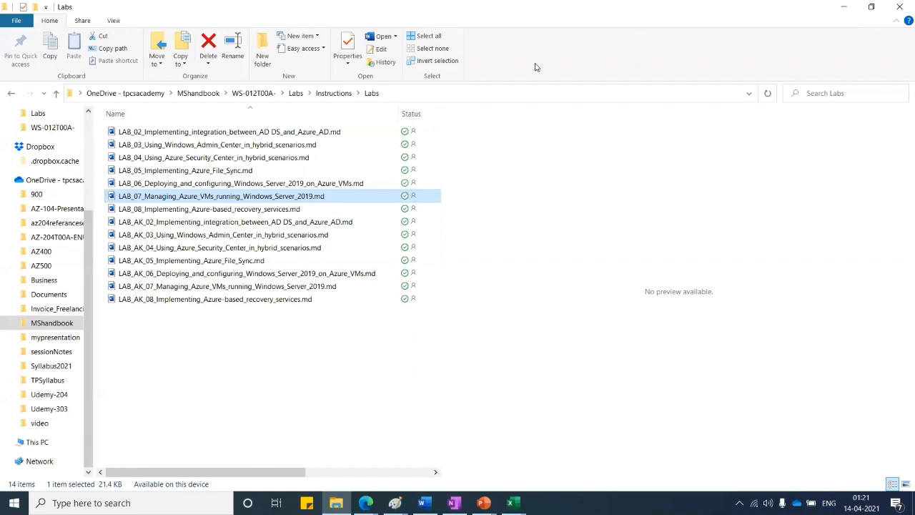
click(846, 7)
click(447, 375)
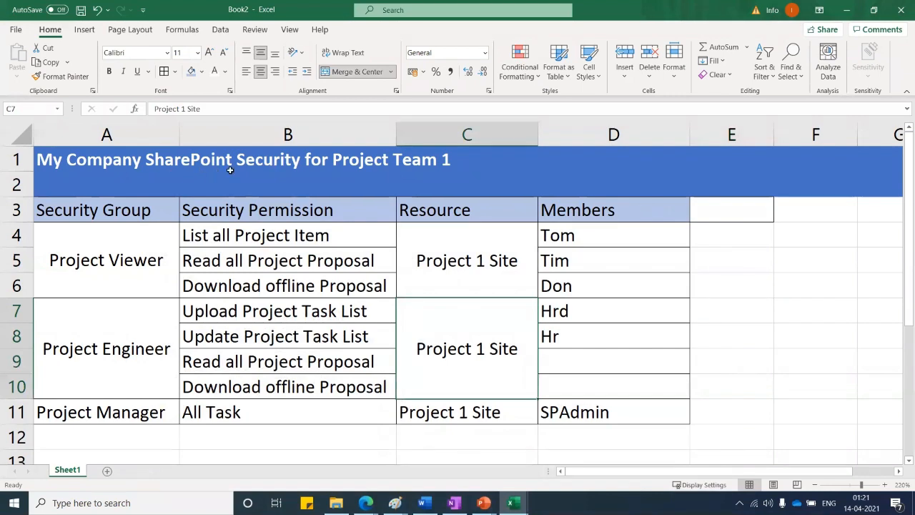
Through File > Save As > Browse, pick Desktop and save the workbook as Project Plan
click(15, 29)
click(50, 191)
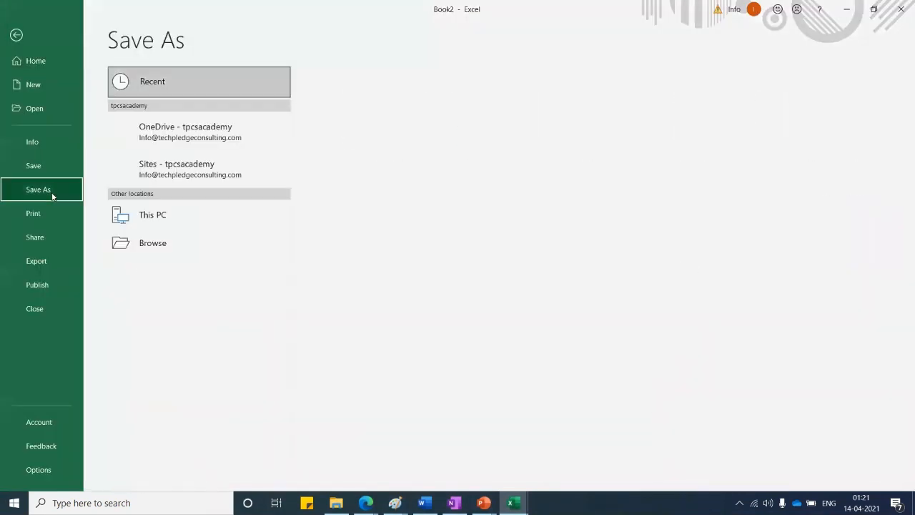
click(238, 243)
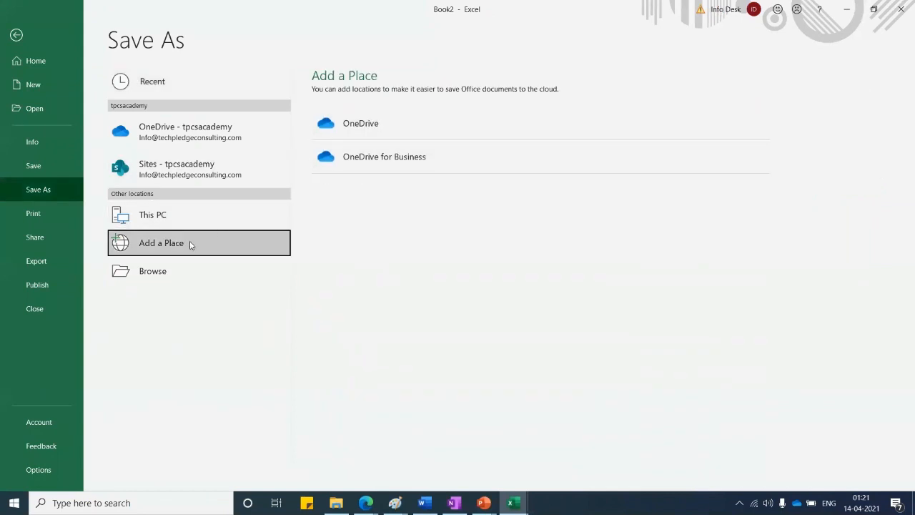
click(153, 271)
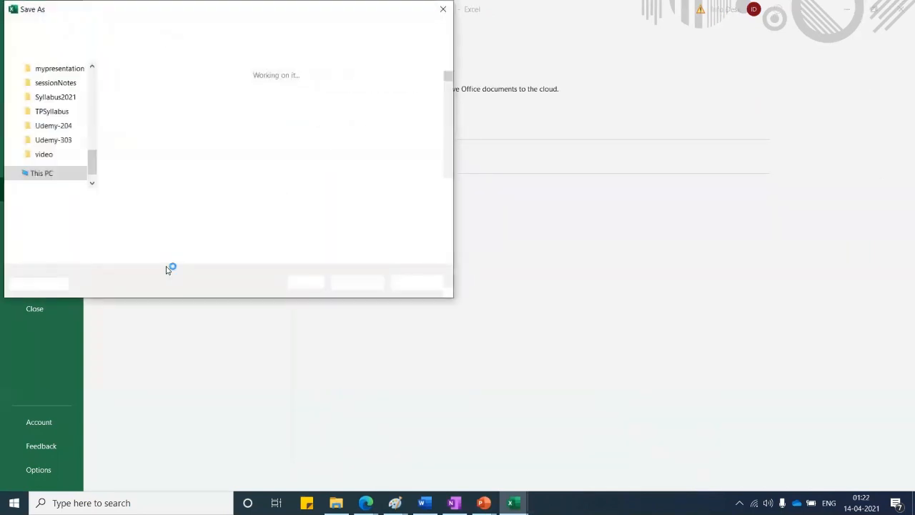
scroll(48, 146, up, 3)
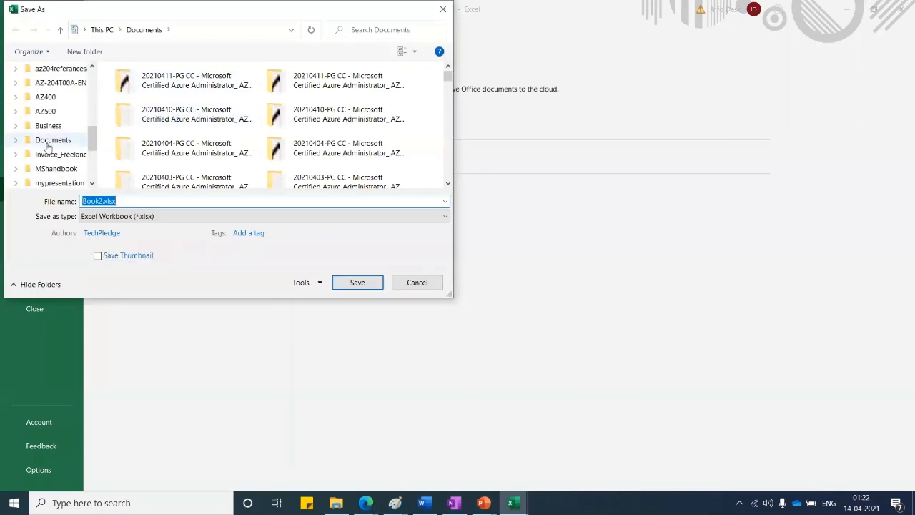
scroll(48, 147, up, 10)
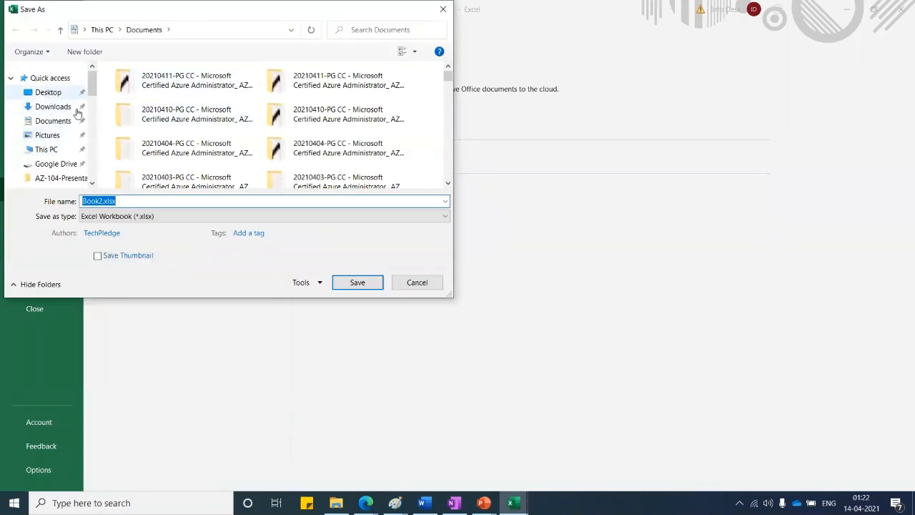
click(60, 93)
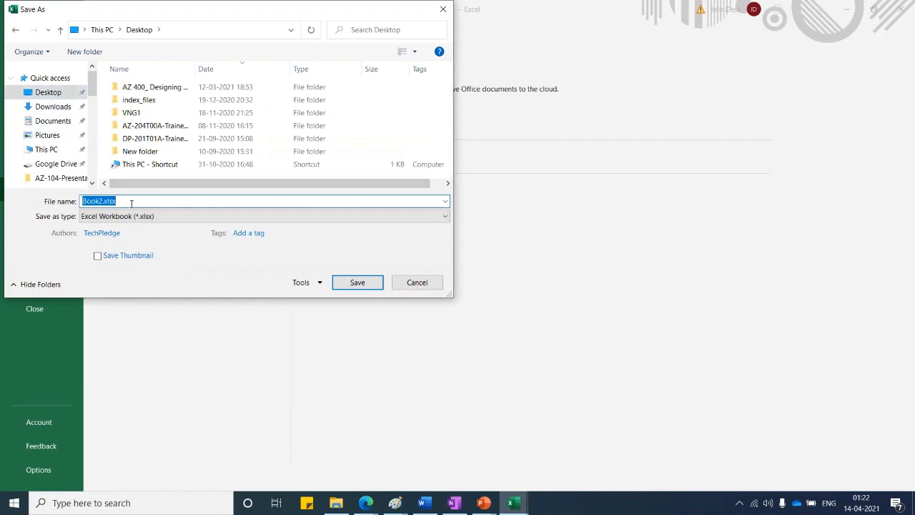
text(Project Plan)
click(366, 283)
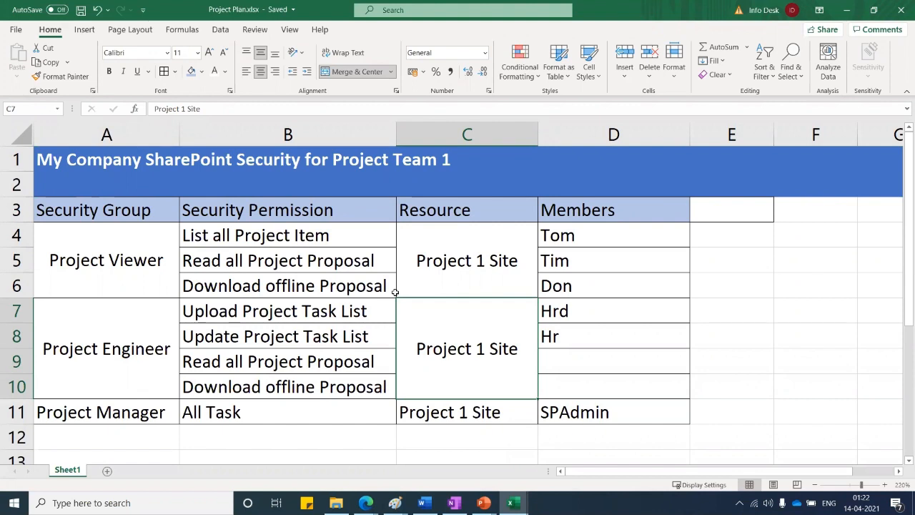
Undo the stray edit so C7 shows Project 1 Site again
text(UA)
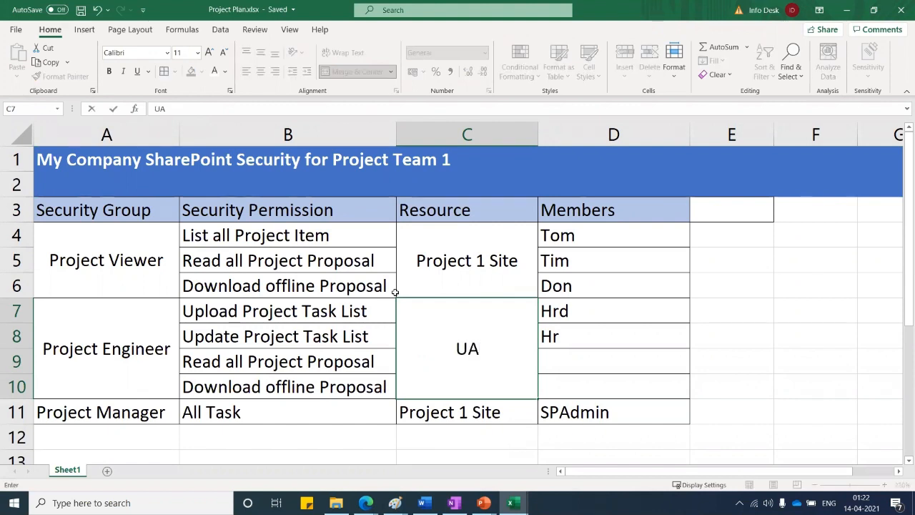
key(BackSpace)
key(BackSpace)
click(737, 309)
key(ctrl+z)
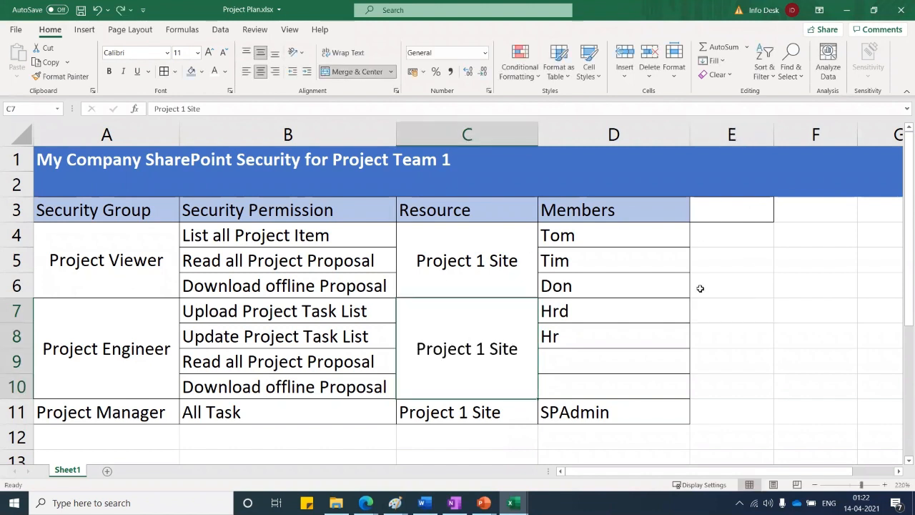
Type the heading UAT in E3 beside Members
click(731, 215)
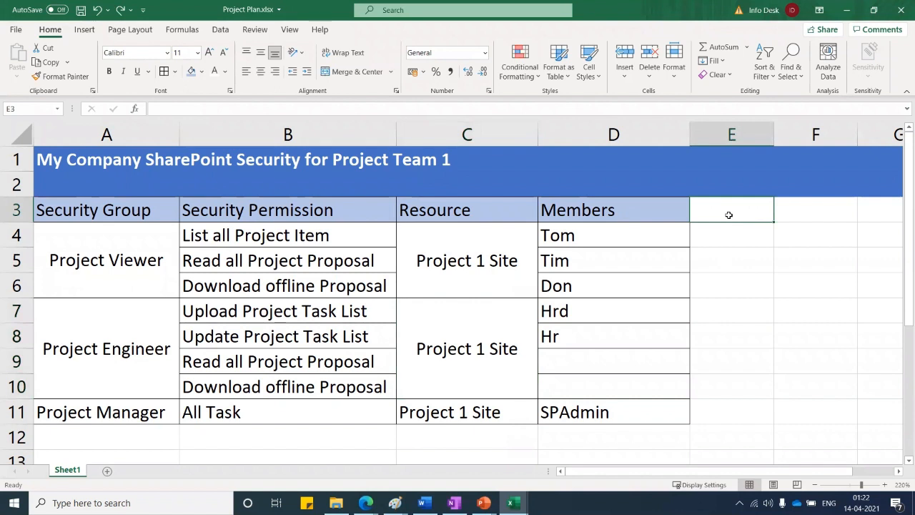
text(UA)
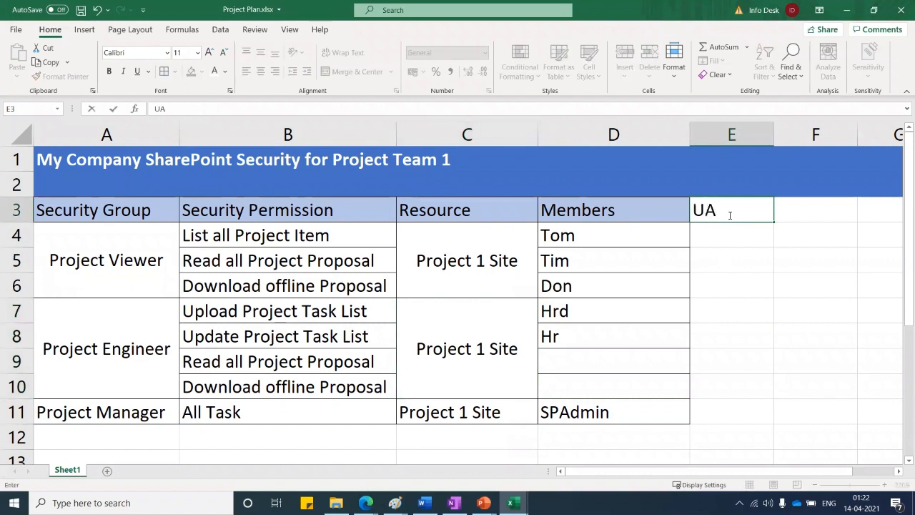
text(T)
click(728, 252)
click(728, 238)
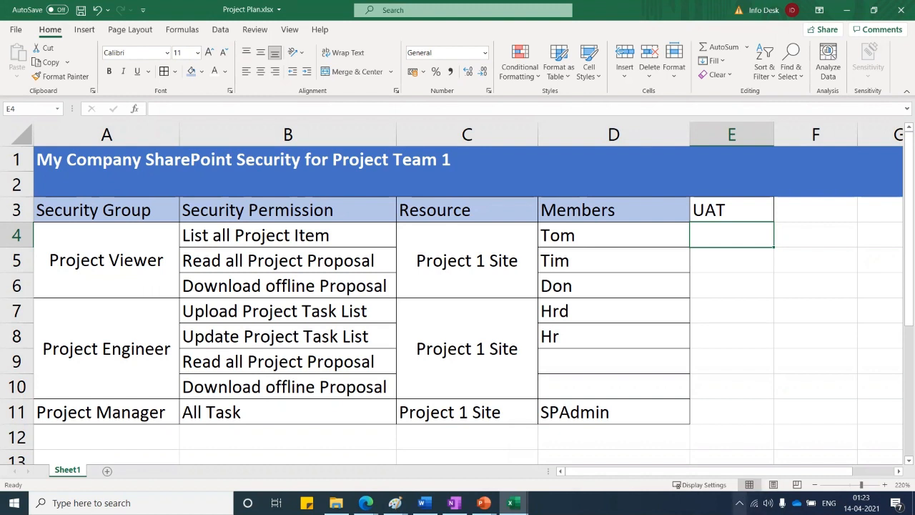
Switch from Excel to the TechPledge Internal browser window
click(739, 502)
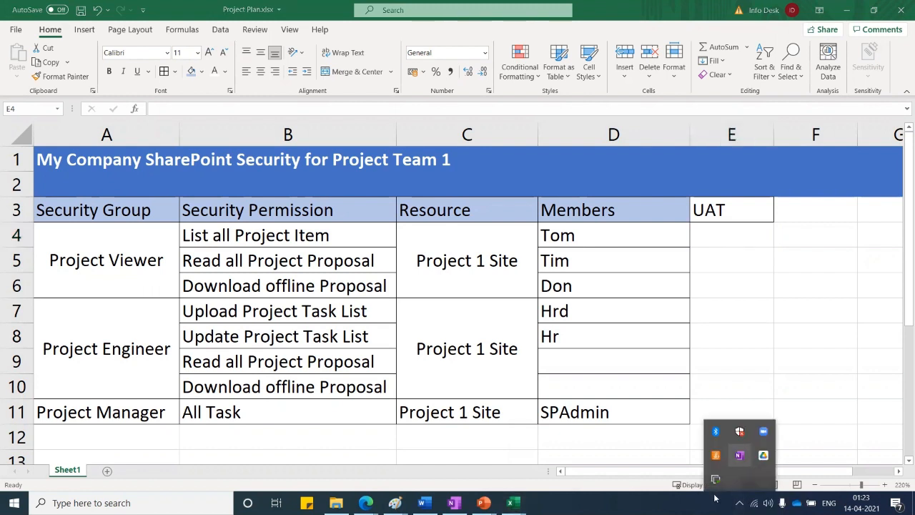
click(661, 492)
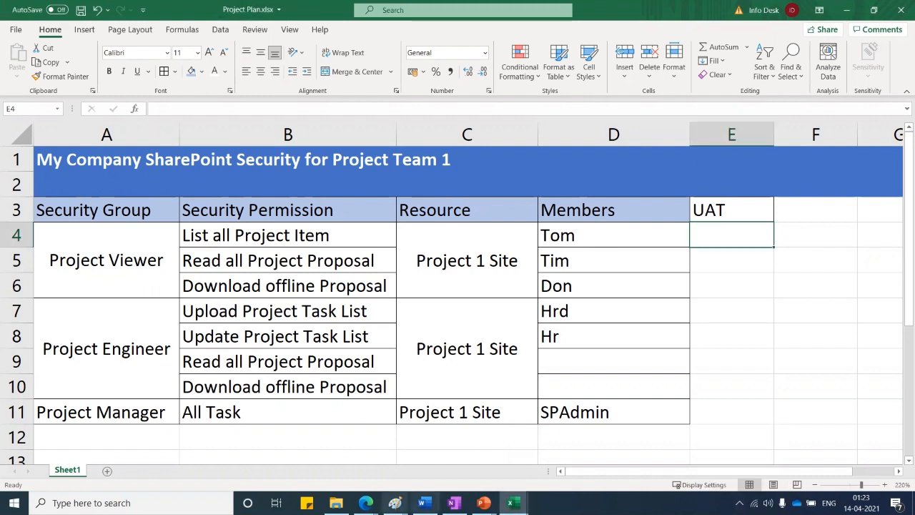
click(365, 502)
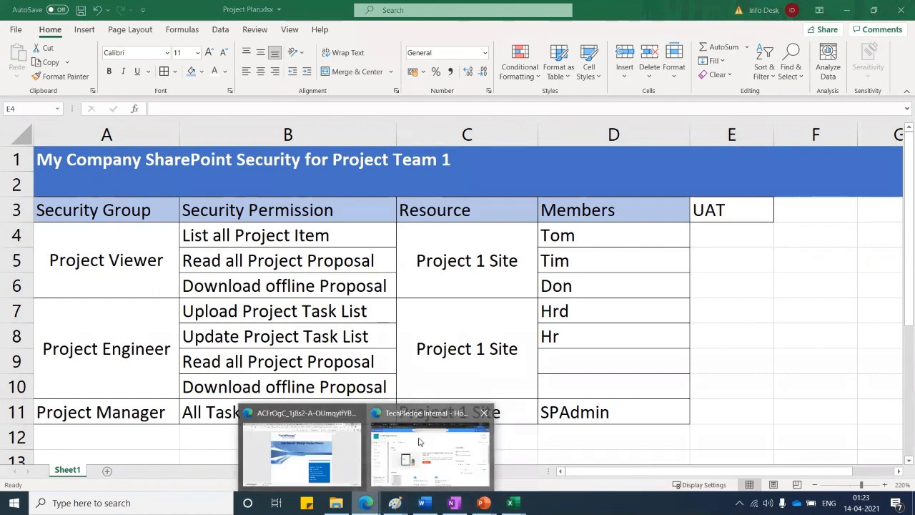
click(386, 446)
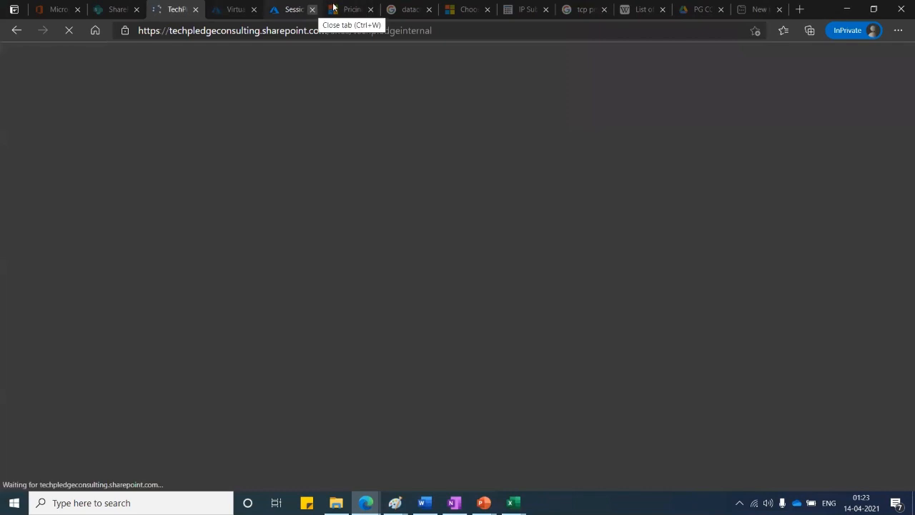
Close the TechPledge tab, sign into Azure, open SPvm and copy its public IP
key(ctrl+w)
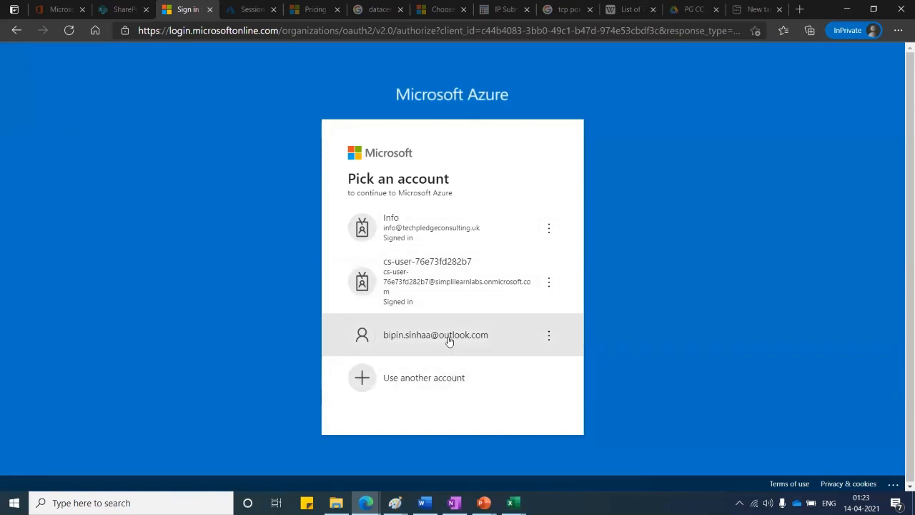
click(450, 336)
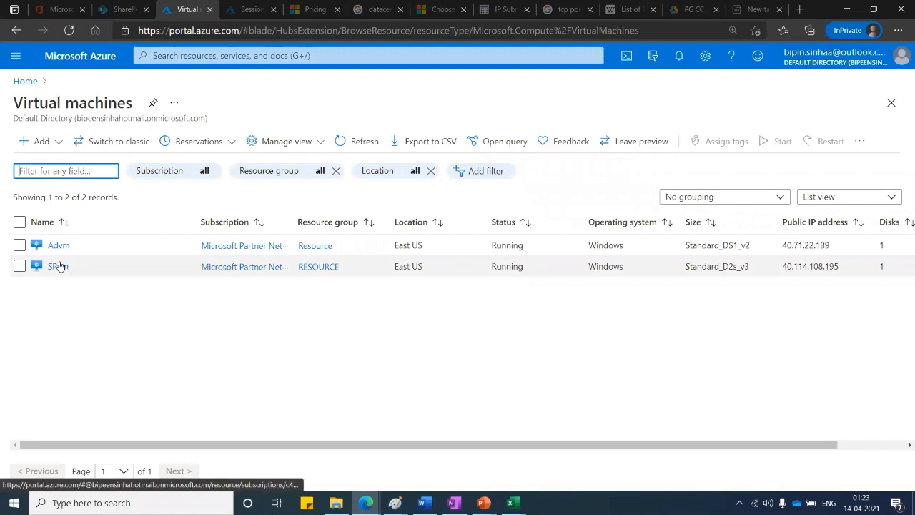
click(58, 266)
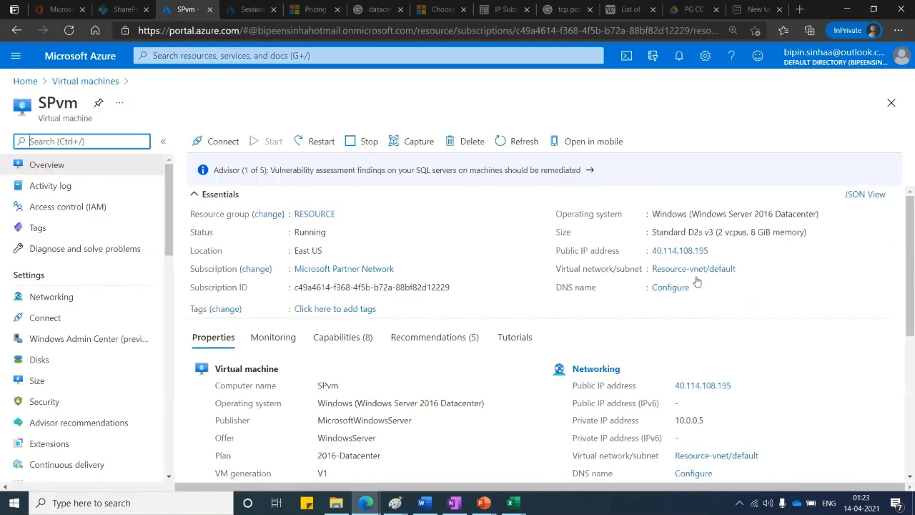
click(716, 250)
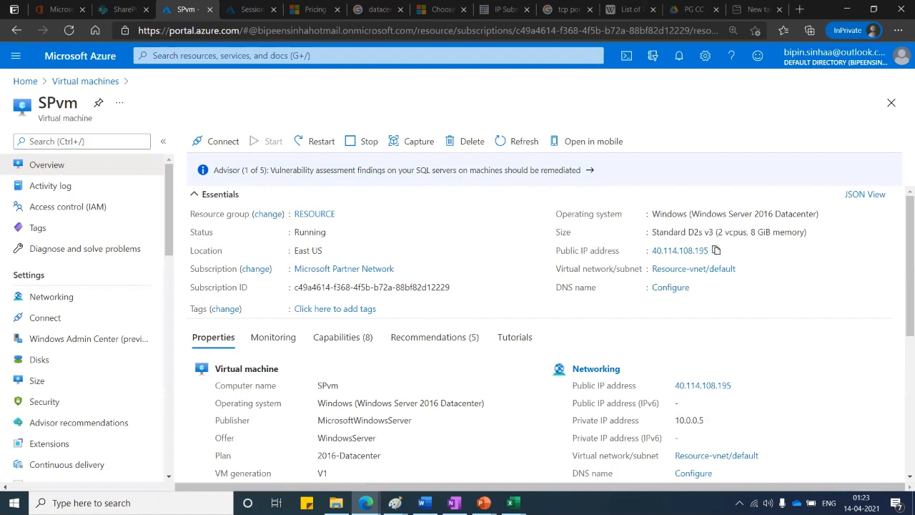
Launch Remote Desktop Connection via mstsc and connect to 40.114.108.195
click(92, 502)
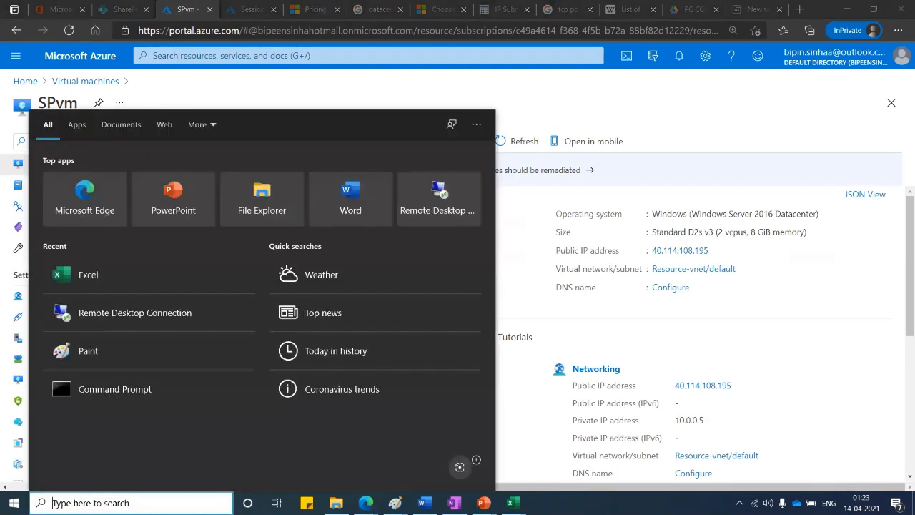
text(mstsc)
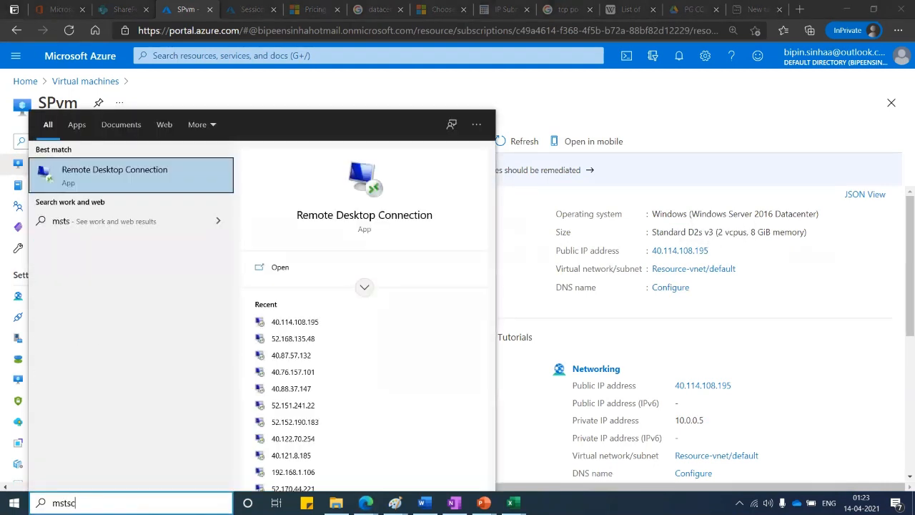
key(Return)
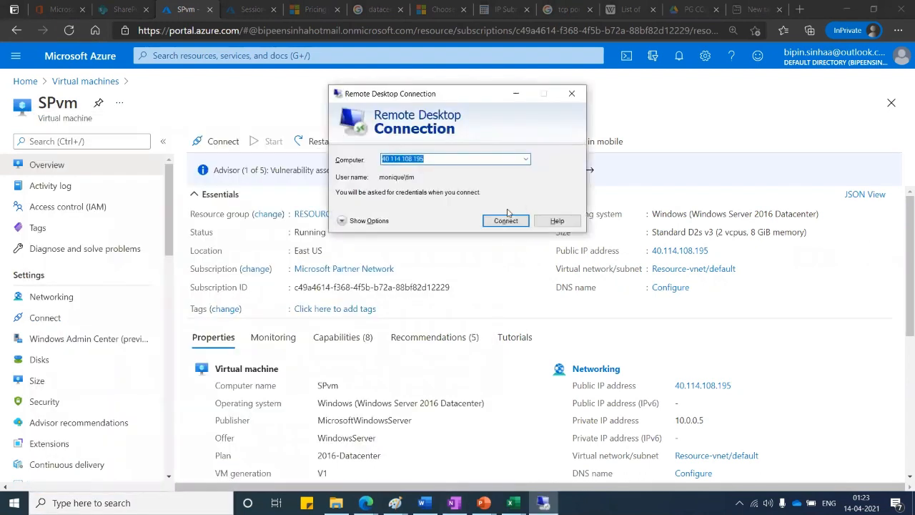
click(505, 221)
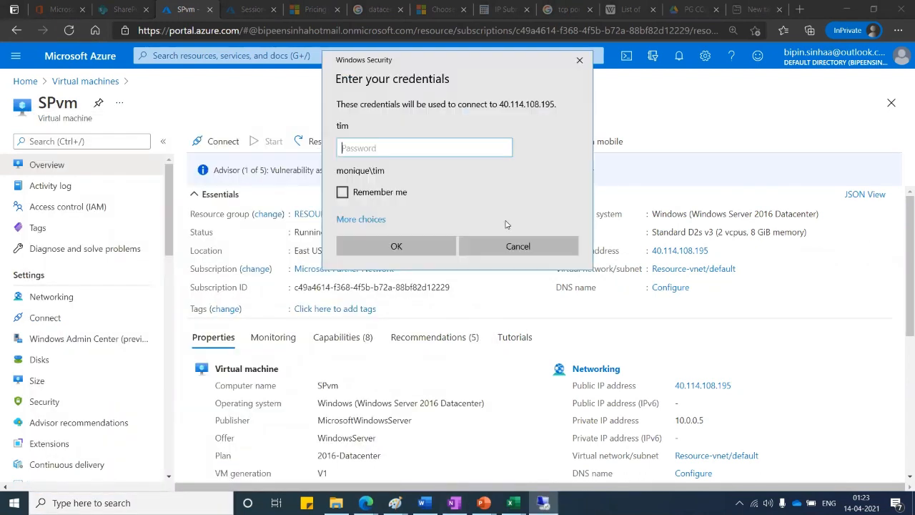
Choose Use a different account and enter the admin user name and password
click(376, 220)
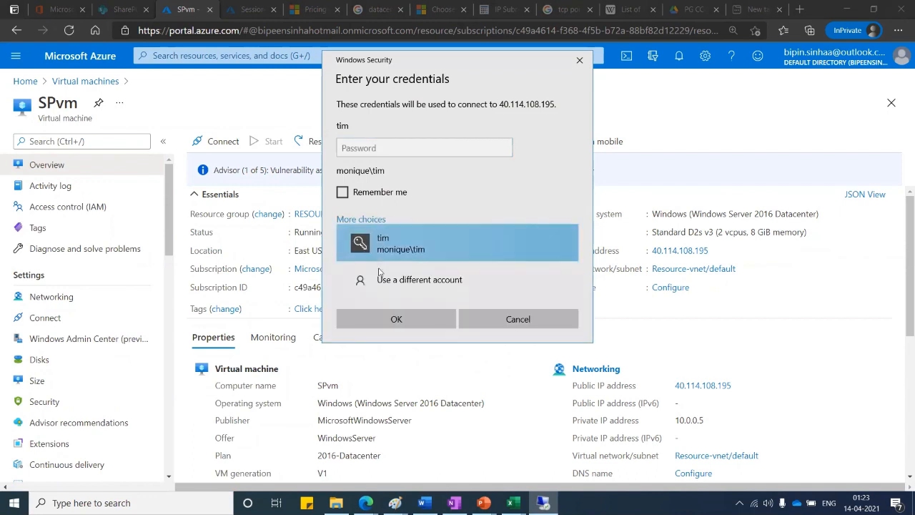
click(381, 279)
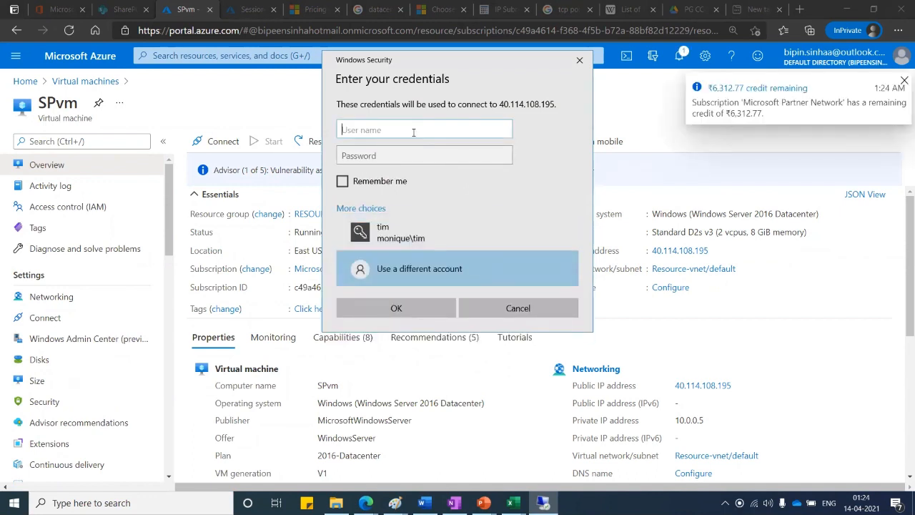
text(moniqu)
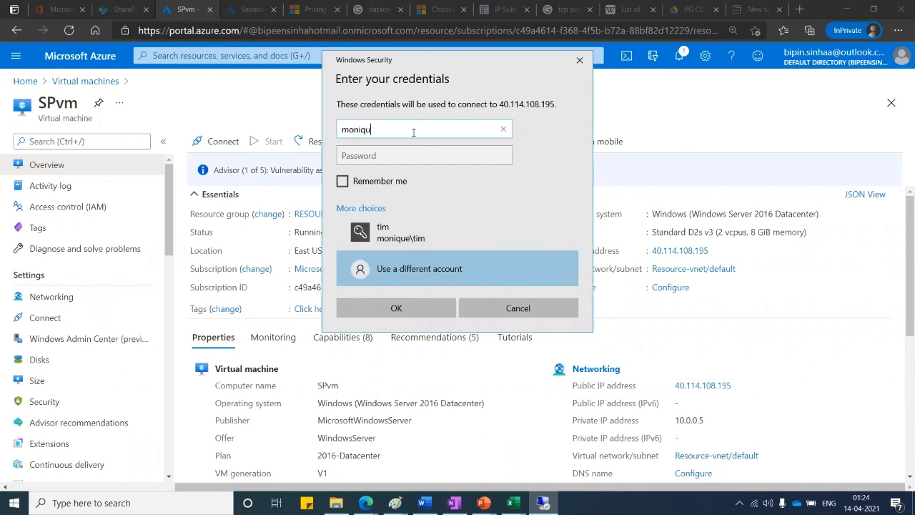
text(e\spadmin)
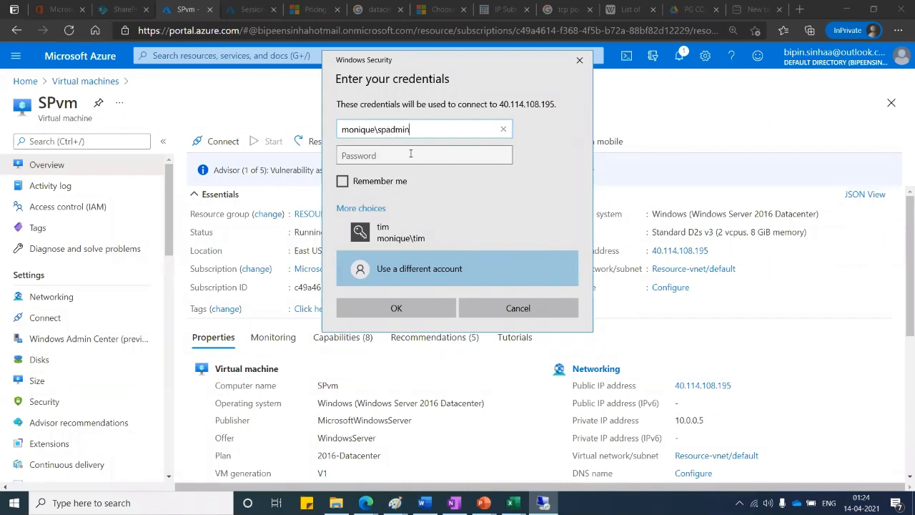
click(407, 157)
text(•)
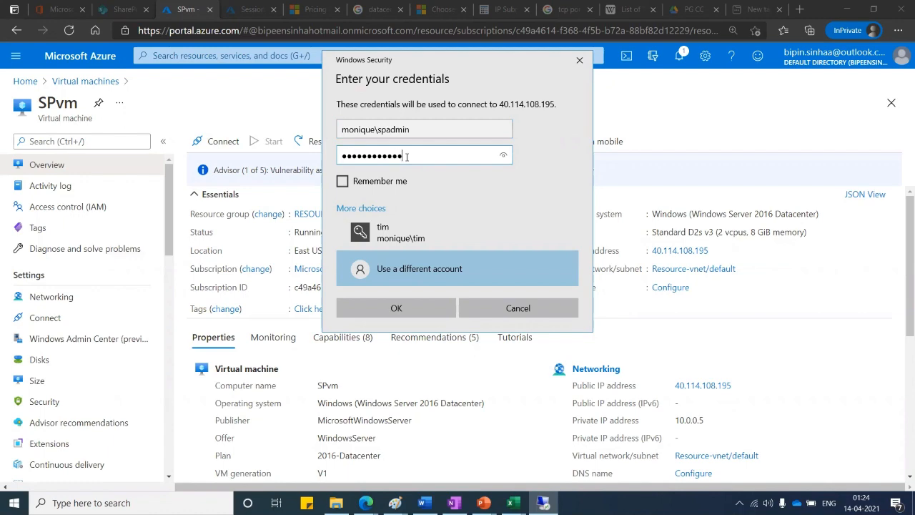
key(Return)
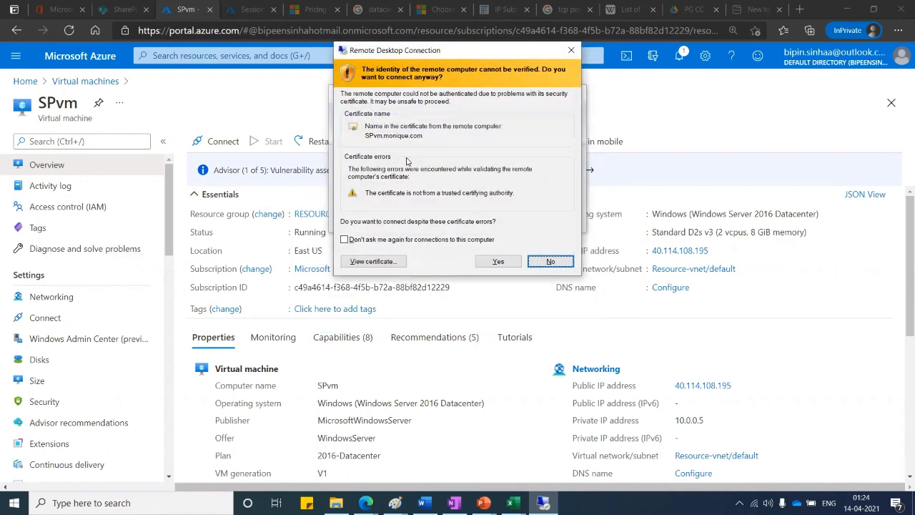
Accept the certificate warning, open Application Management on the server, then minimize the remote session
click(510, 265)
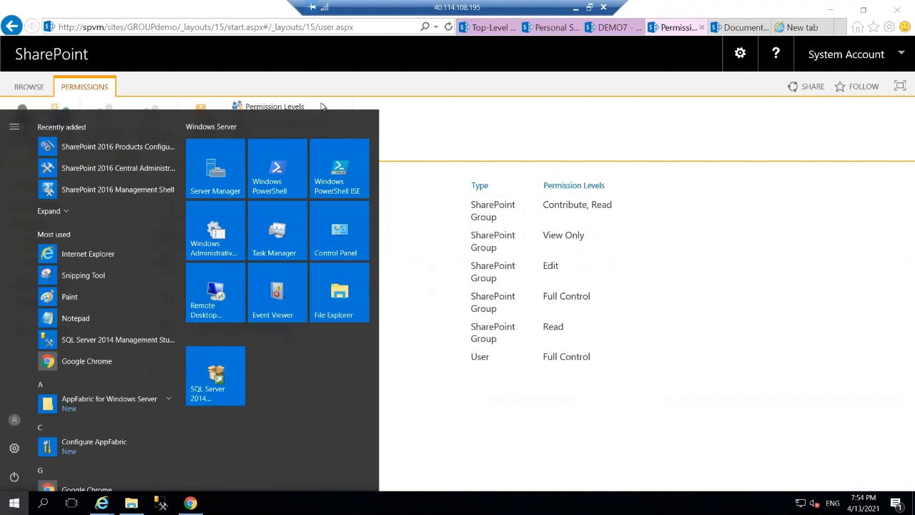
click(474, 30)
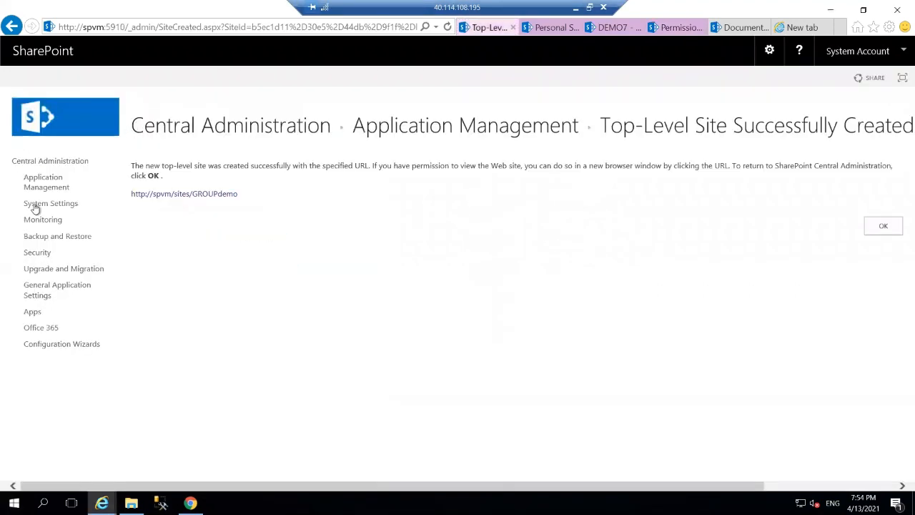
click(59, 185)
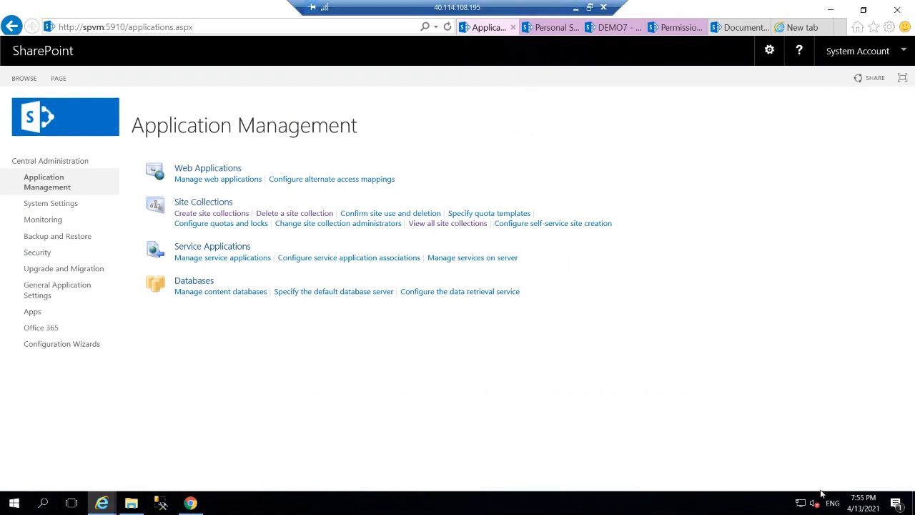
click(578, 8)
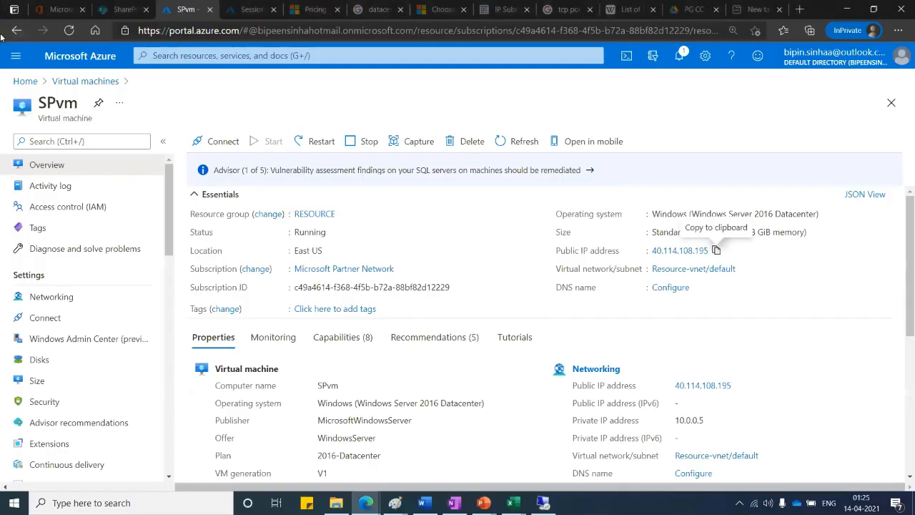
Minimize the browser and workbook, then drag the Recycle Bin to the desktop's middle
click(848, 10)
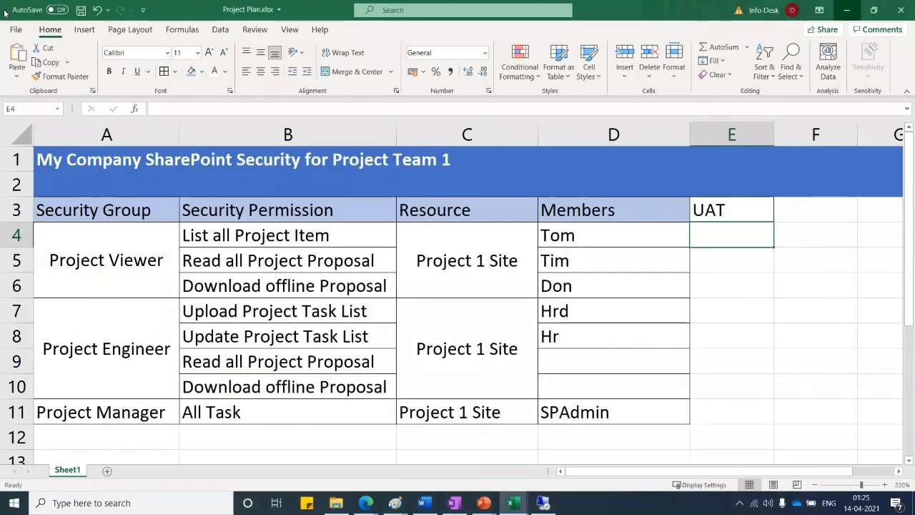
click(847, 10)
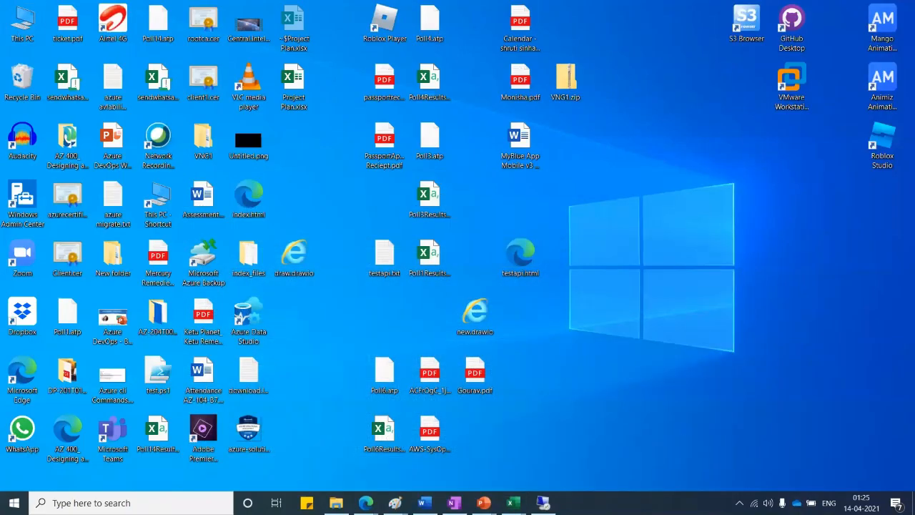
click(739, 503)
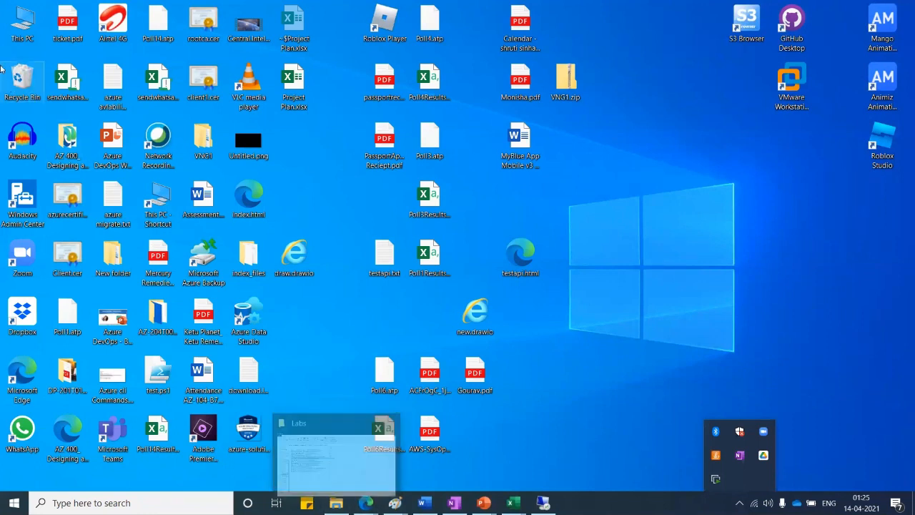
drag(12, 78, 455, 103)
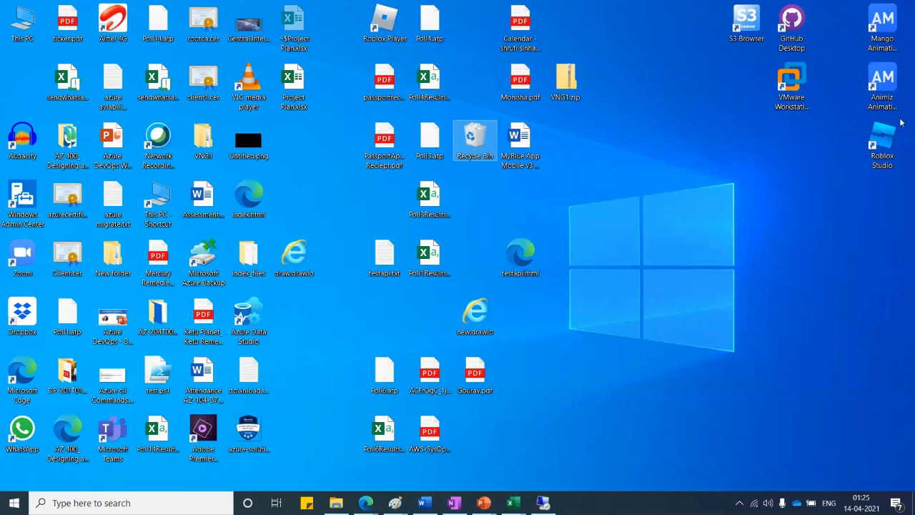
Check the hidden tray icons and preview the open Edge windows
click(740, 503)
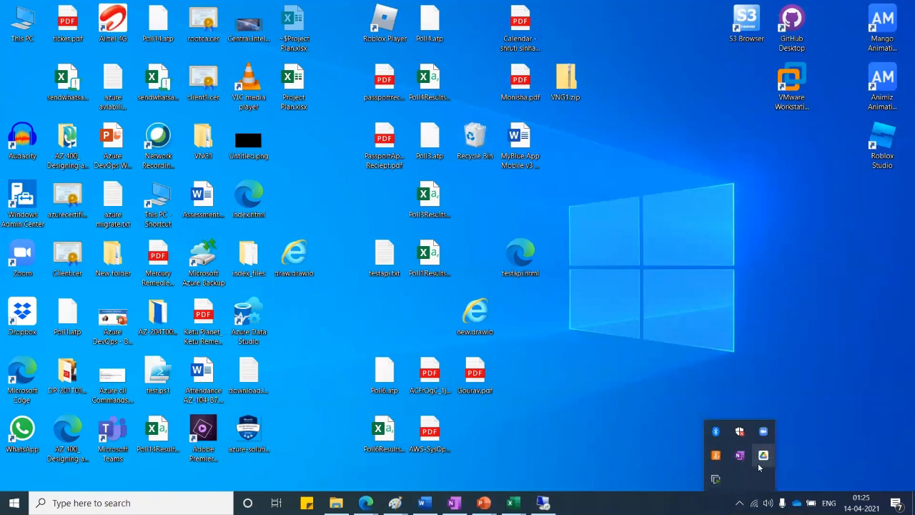
click(670, 262)
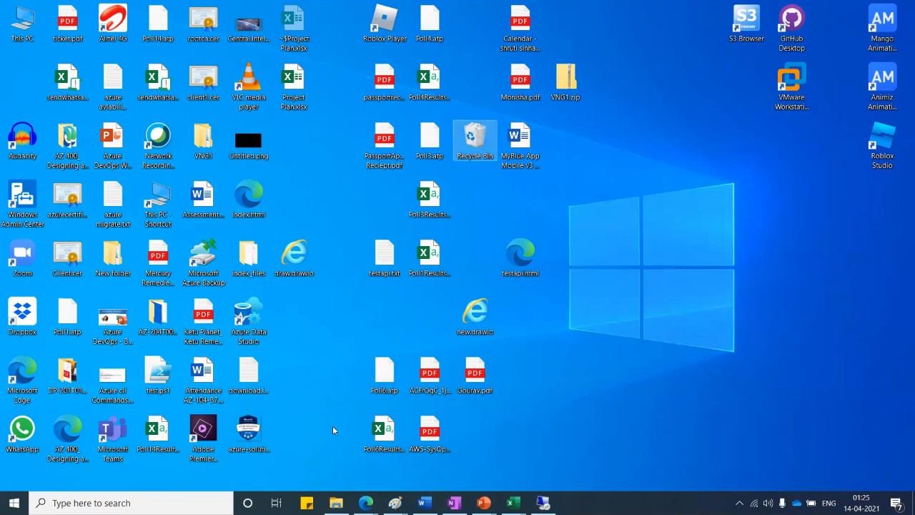
click(366, 503)
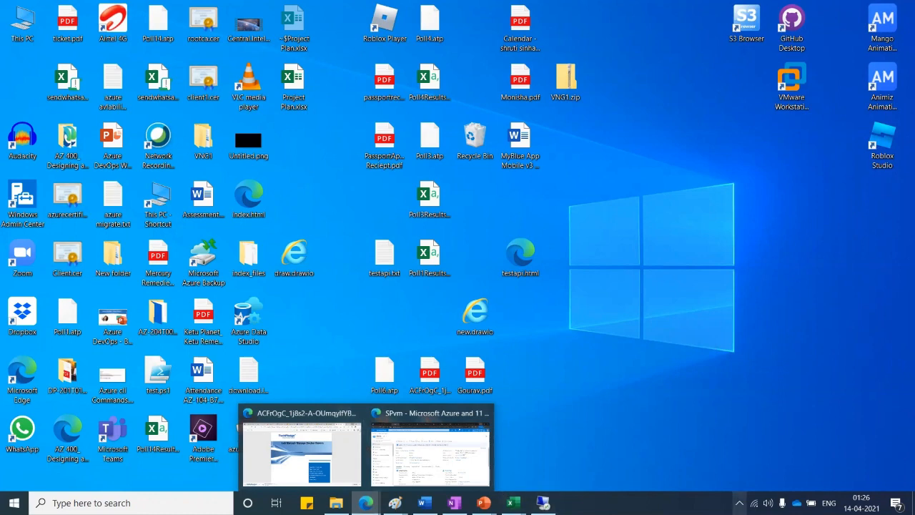
Mute and then unmute the headphones in the tray volume flyout, keeping volume at 100
click(739, 503)
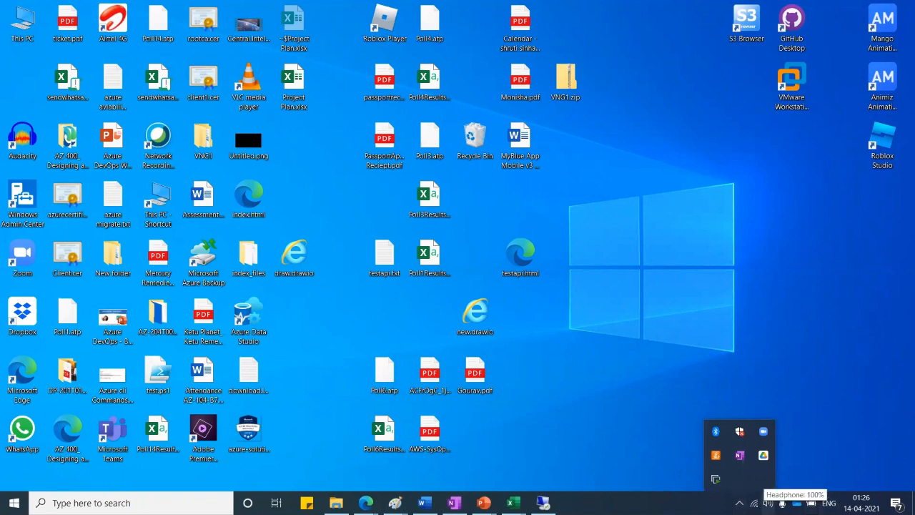
click(664, 375)
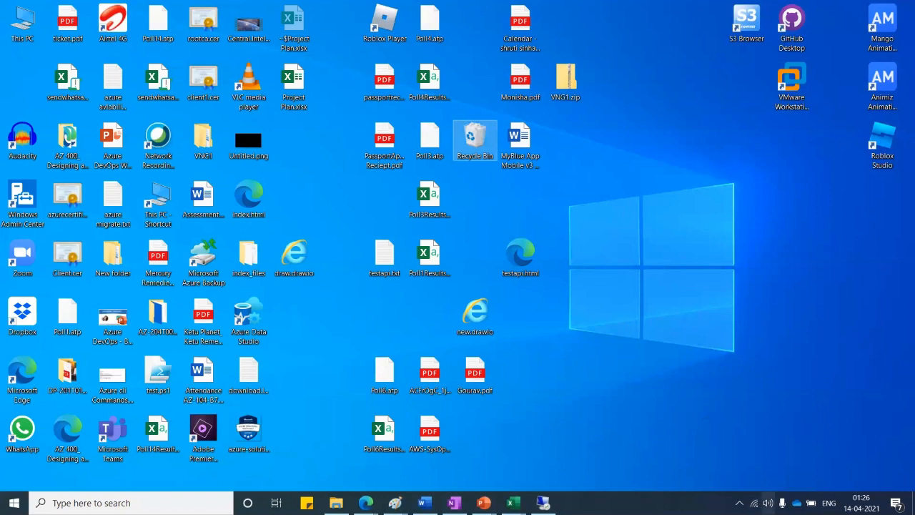
click(764, 493)
click(721, 474)
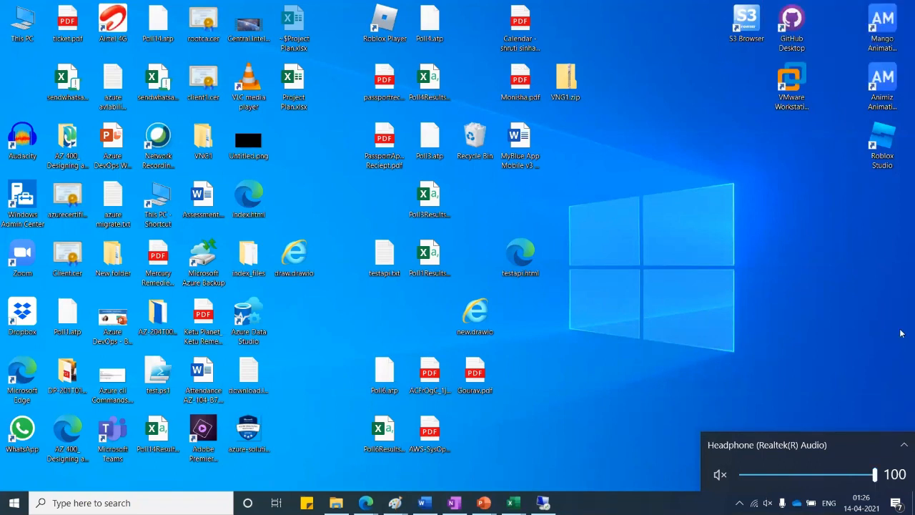
click(720, 474)
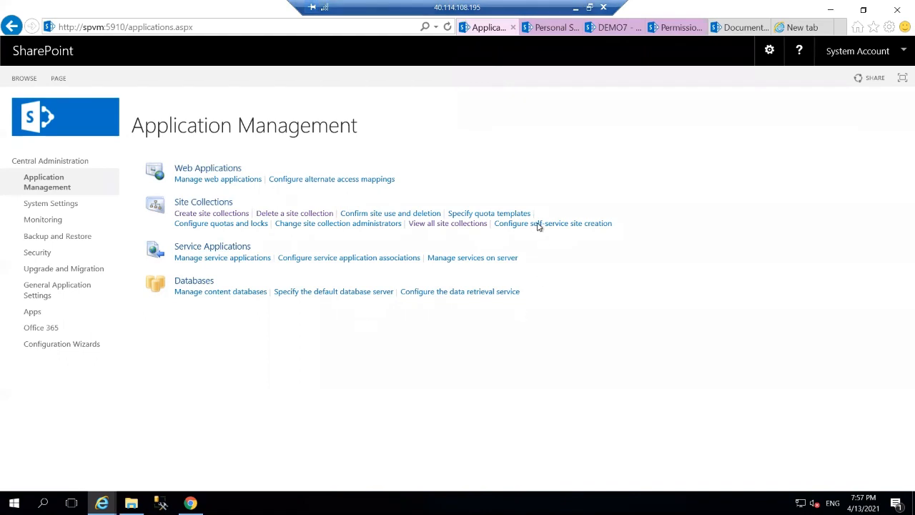
Switch to Project Plan.xlsx, select the Security Group cells A4:A11, and search Windows for 'zoom'
click(575, 7)
mouse_move(514, 503)
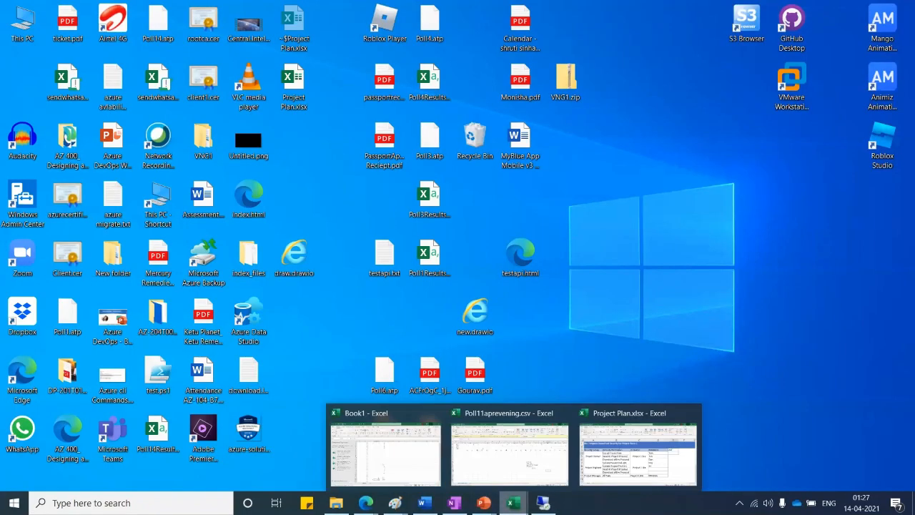
click(633, 447)
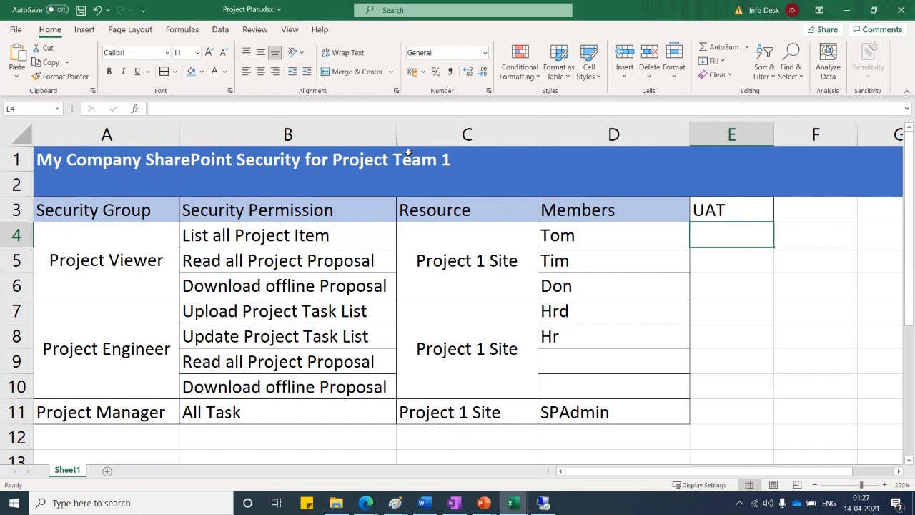
drag(146, 242, 138, 415)
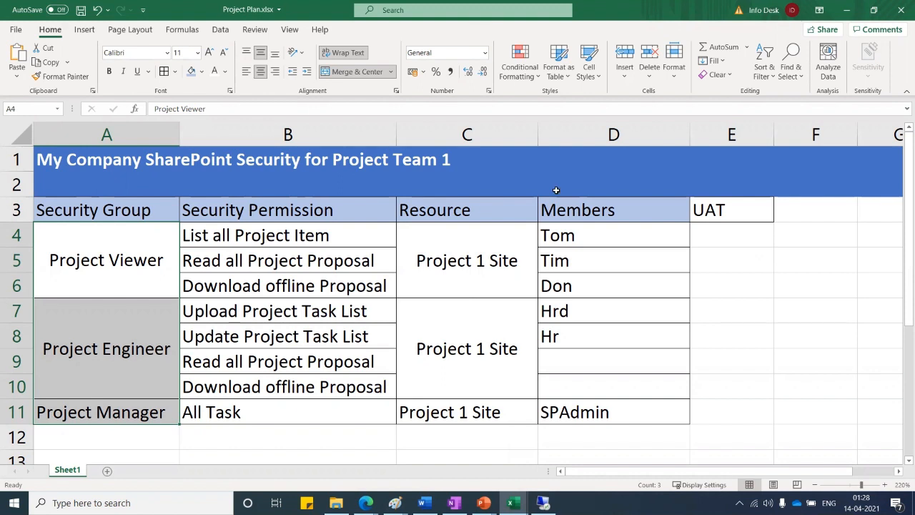
click(140, 503)
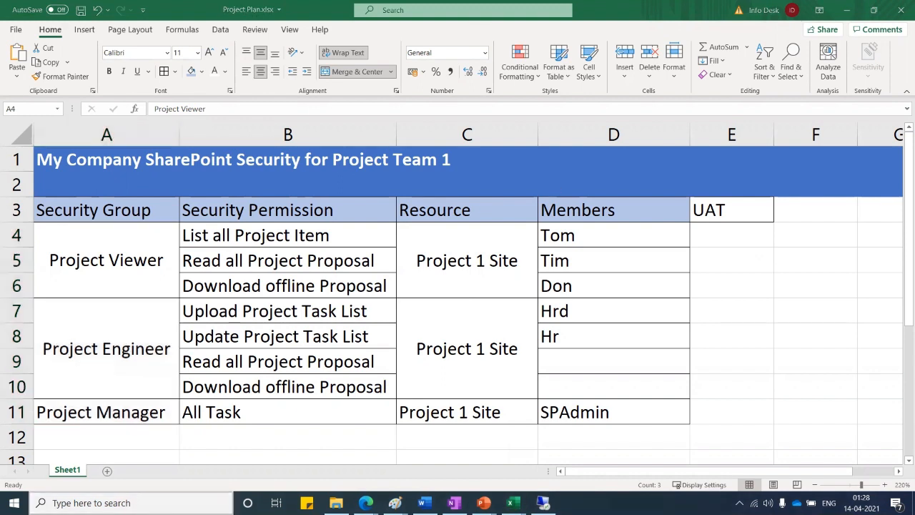
text(zoom)
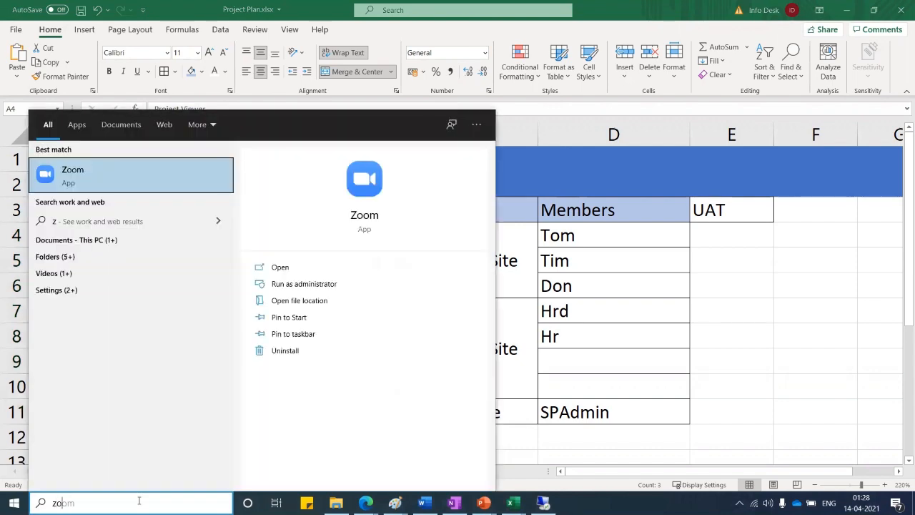
Launch Zoom, reopen Project Plan.xlsx via a Windows search for 'excel', then return to the remote session
click(107, 173)
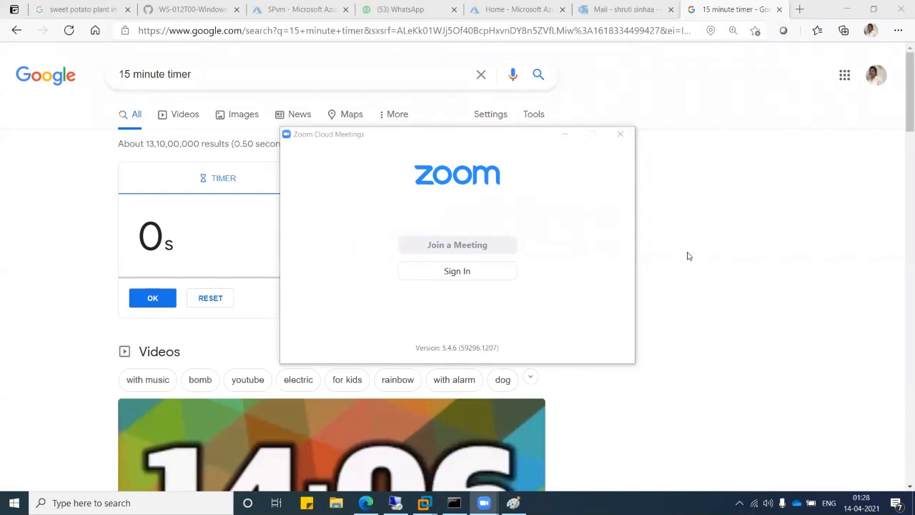
click(689, 255)
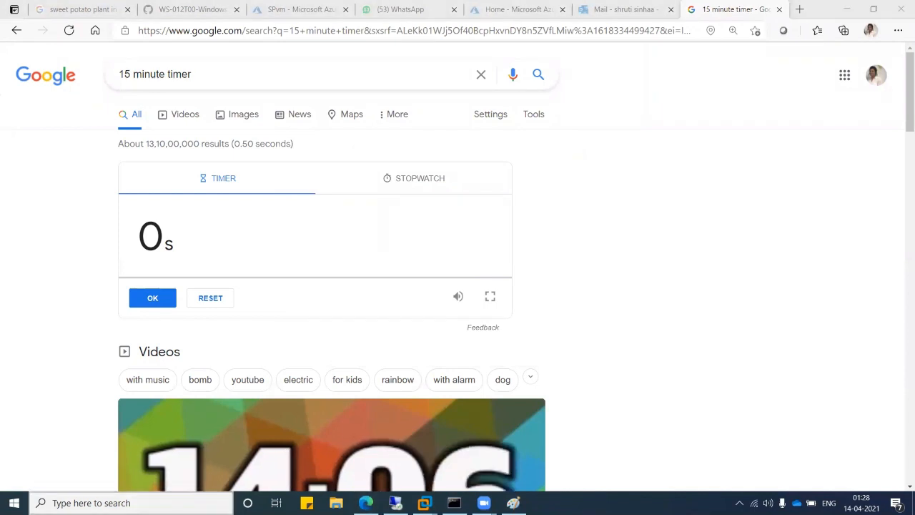
click(91, 503)
text(exc)
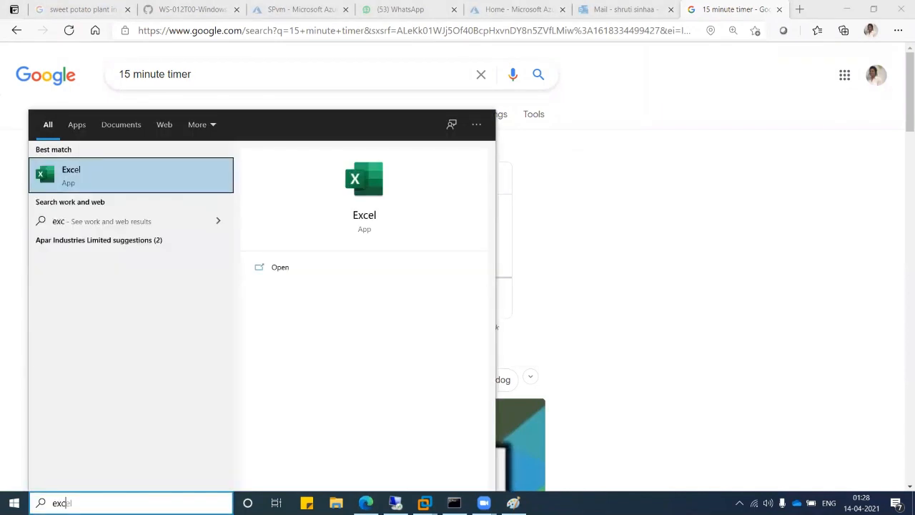
text(el)
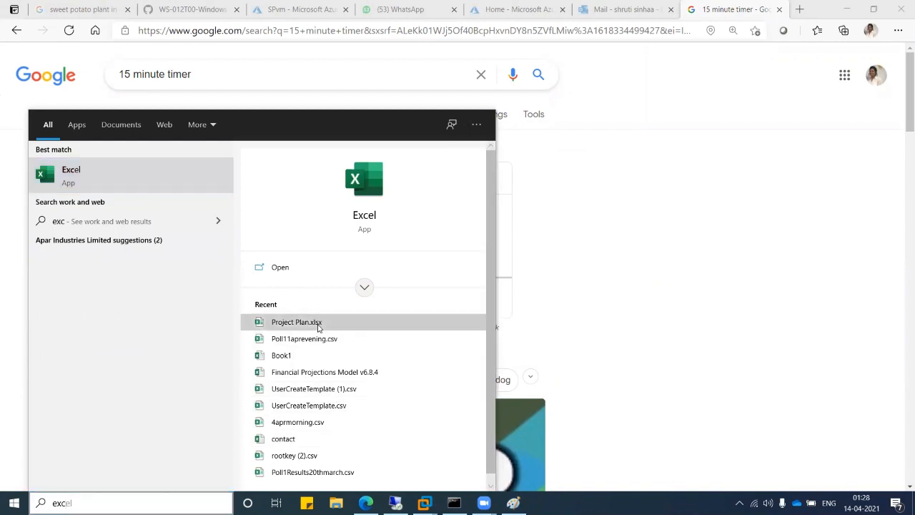
key(Return)
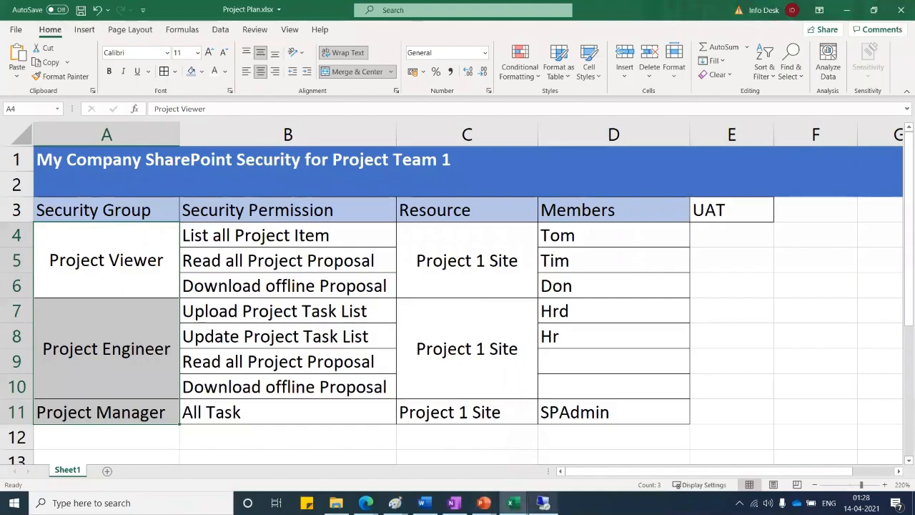
click(543, 503)
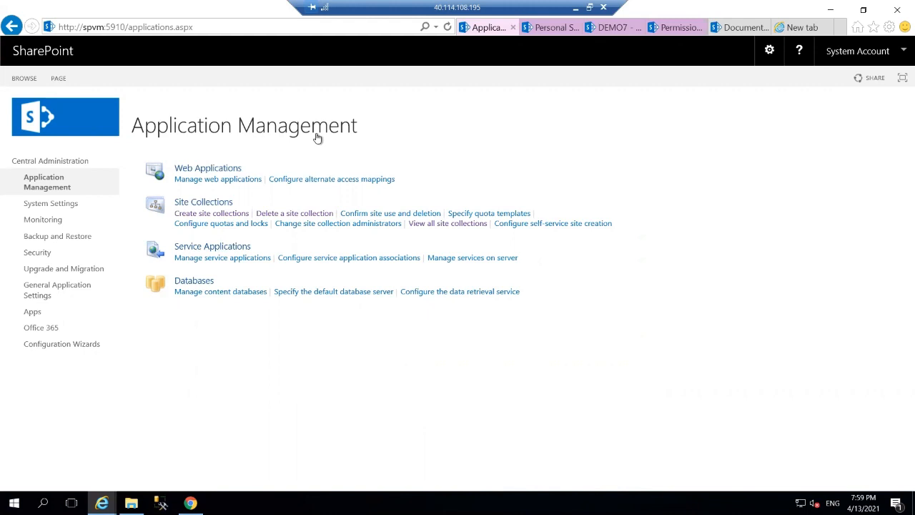
Start a new site collection titled 'project onganizatioin' with the URL /sites/pmo
click(211, 214)
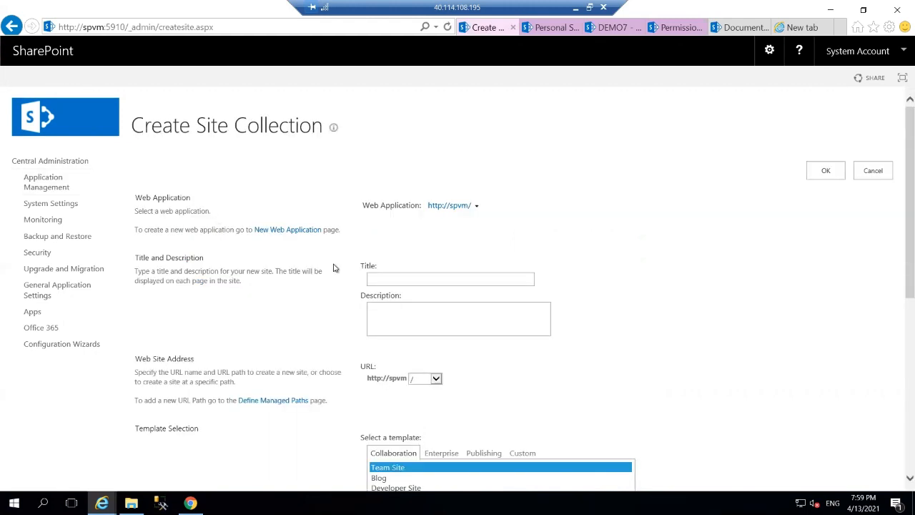
click(406, 280)
text(project on)
text(ga)
text(nizatioin)
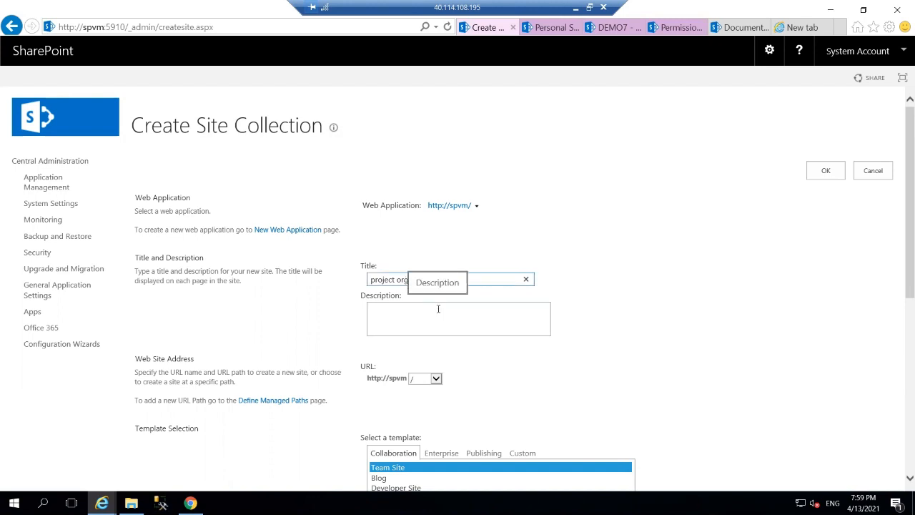
click(433, 379)
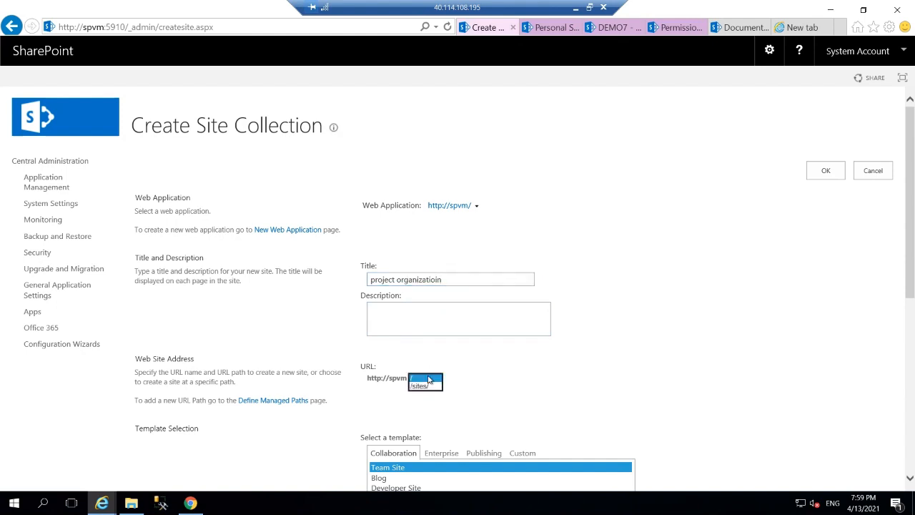
click(435, 387)
click(465, 377)
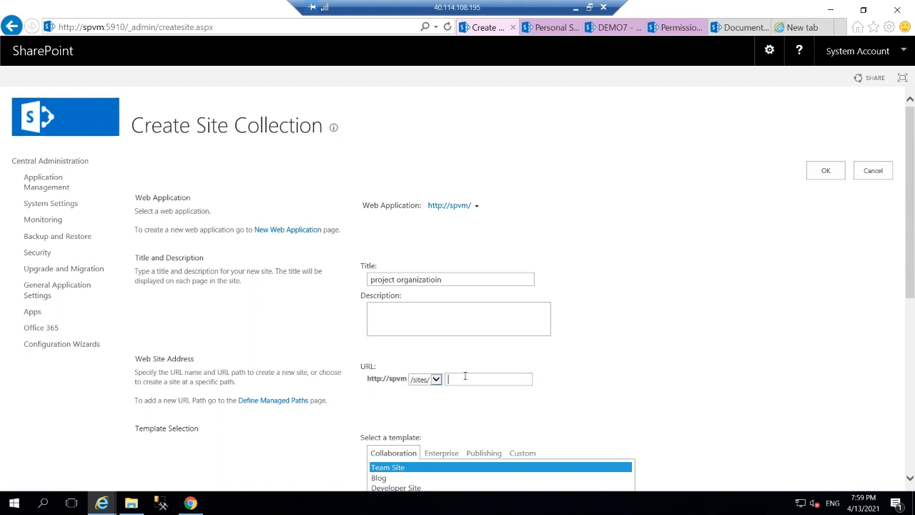
text(pmo)
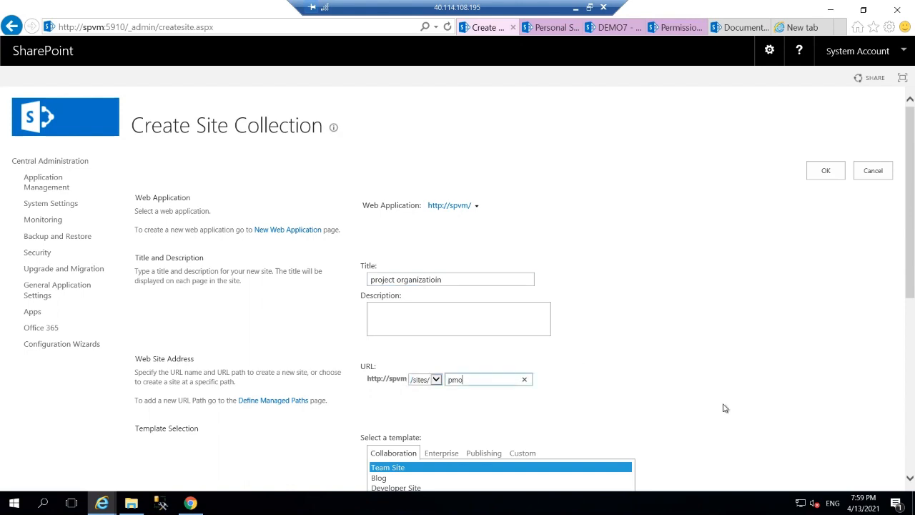
Set spadmin as primary administrator, choose the Project Site template, and submit the form
scroll(725, 408, down, 5)
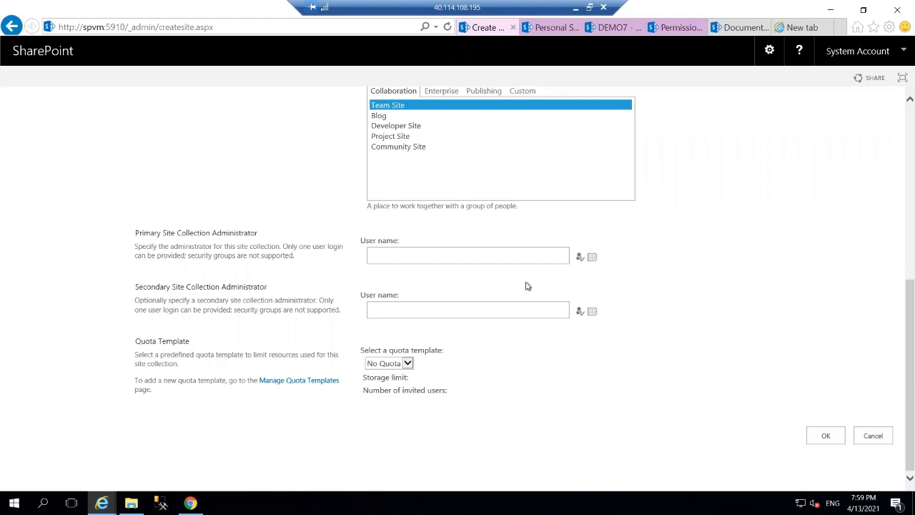
click(490, 248)
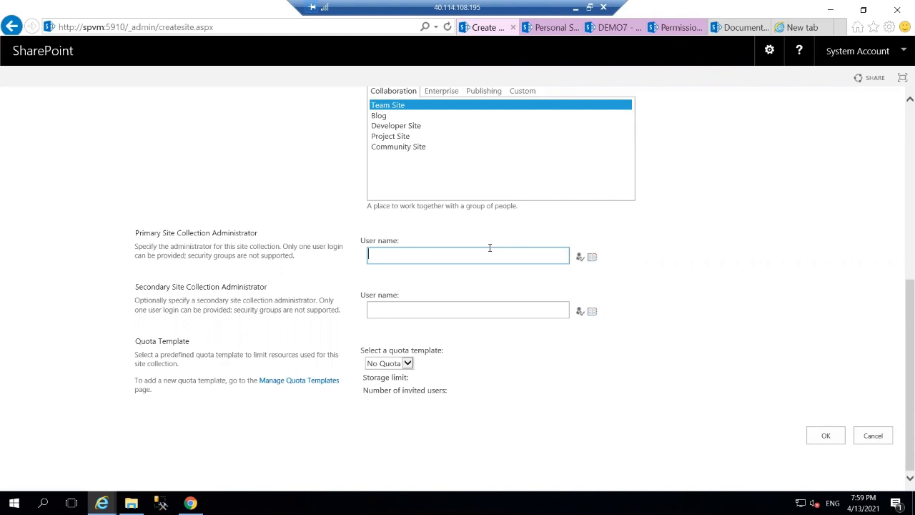
text(spadmin)
click(579, 258)
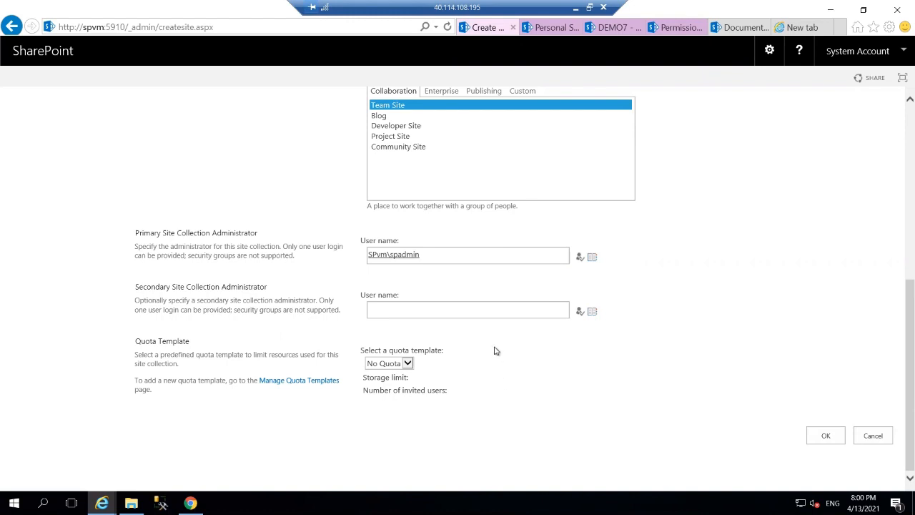
click(387, 136)
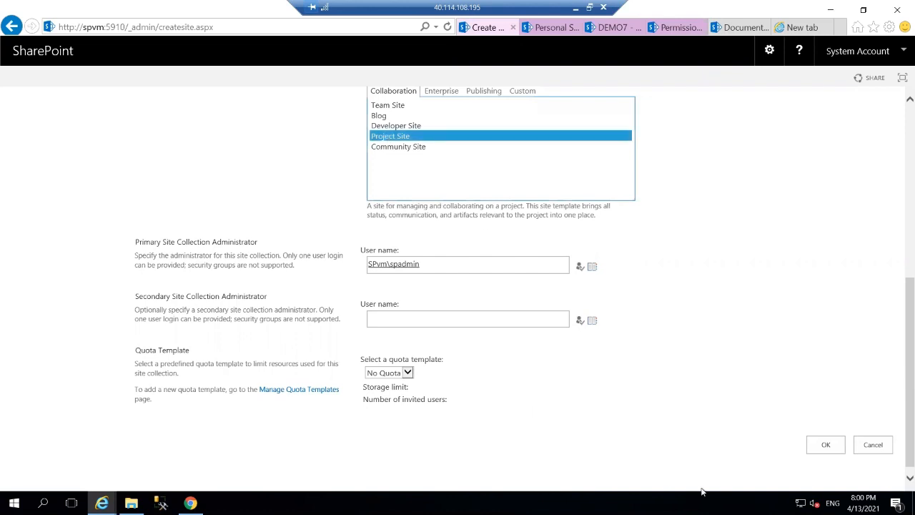
click(825, 439)
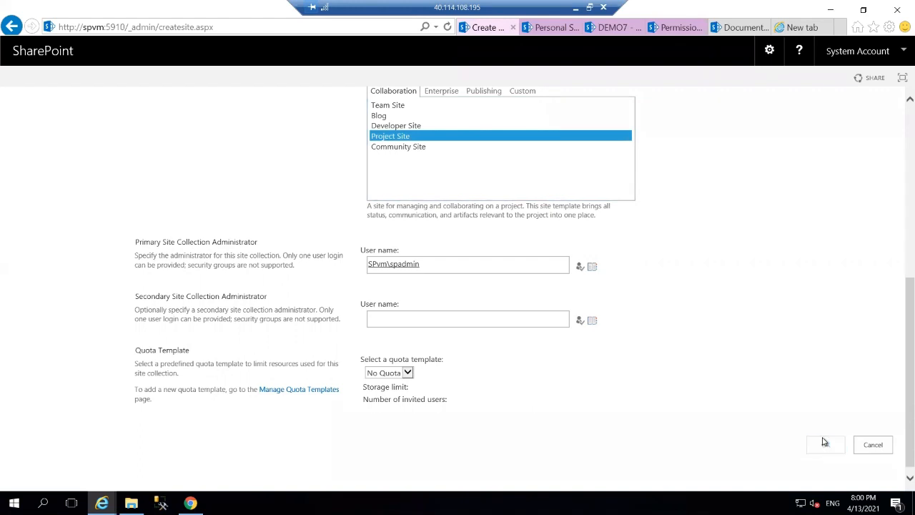
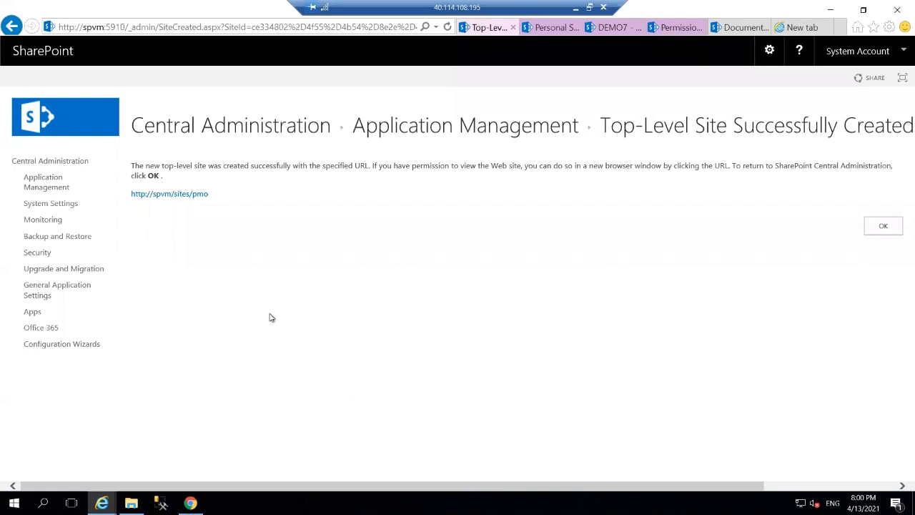
click(188, 197)
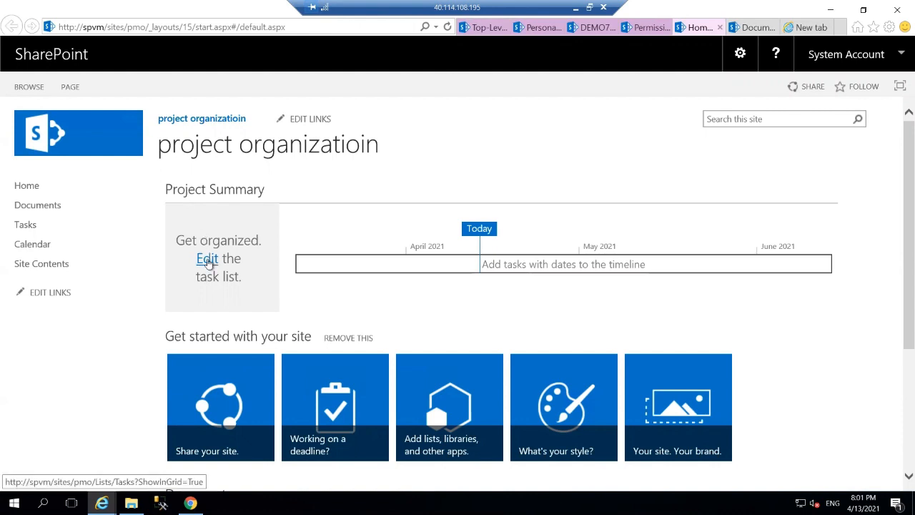
click(207, 262)
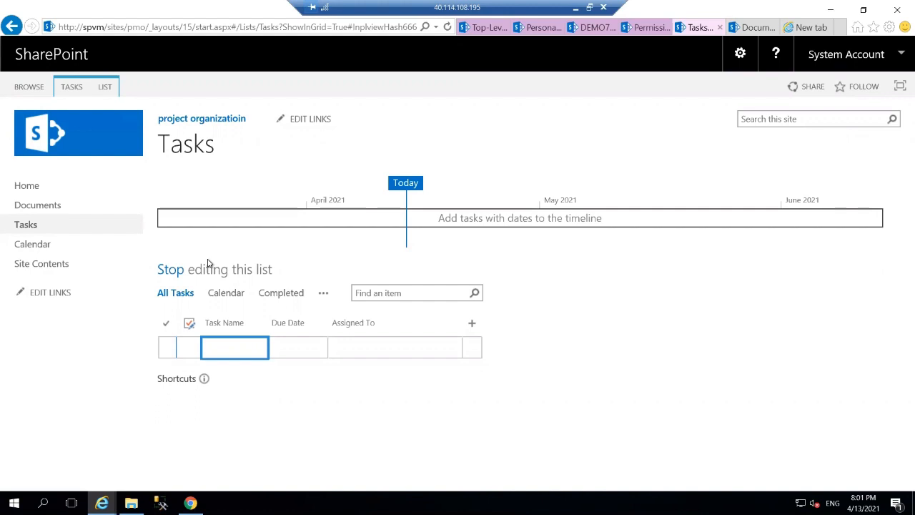
Add the task 'install sharepoint', due April 30, 2021, assigned to a team member
click(233, 345)
text(inst)
text(all )
text(s)
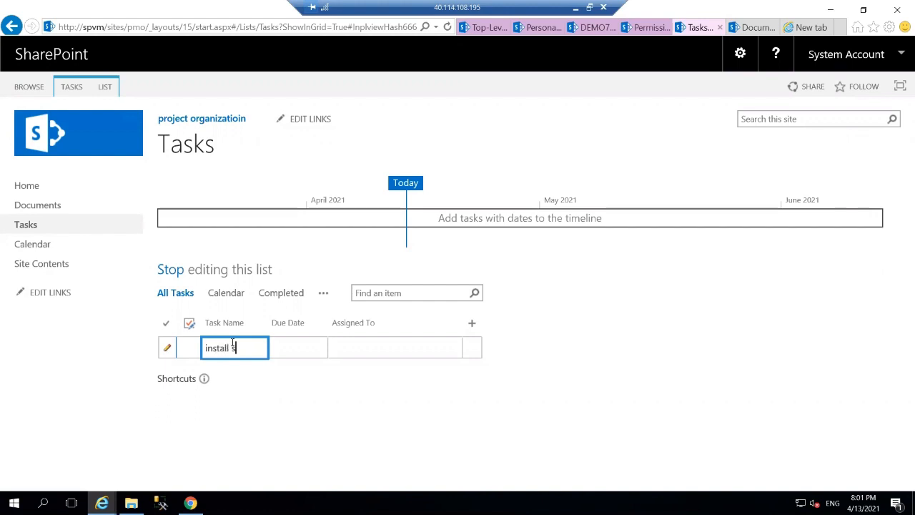
text(harepoi)
text(nt)
key(Tab)
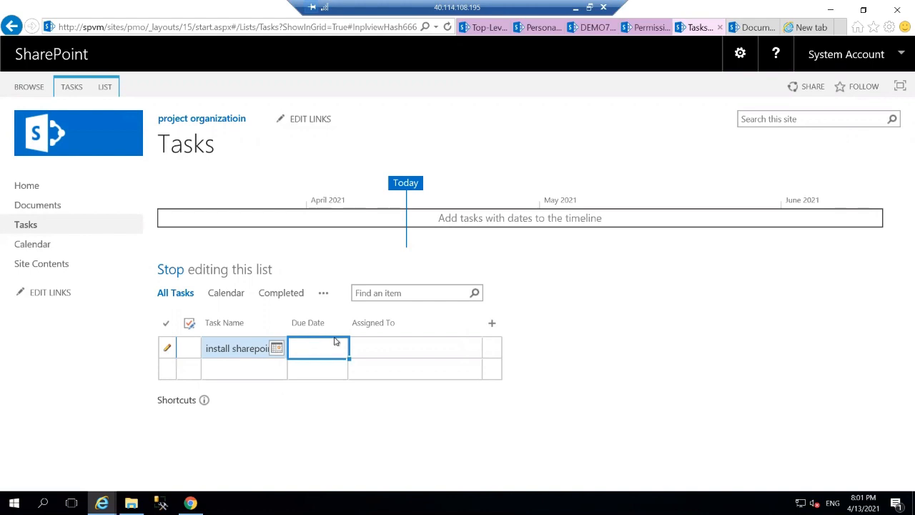
click(279, 349)
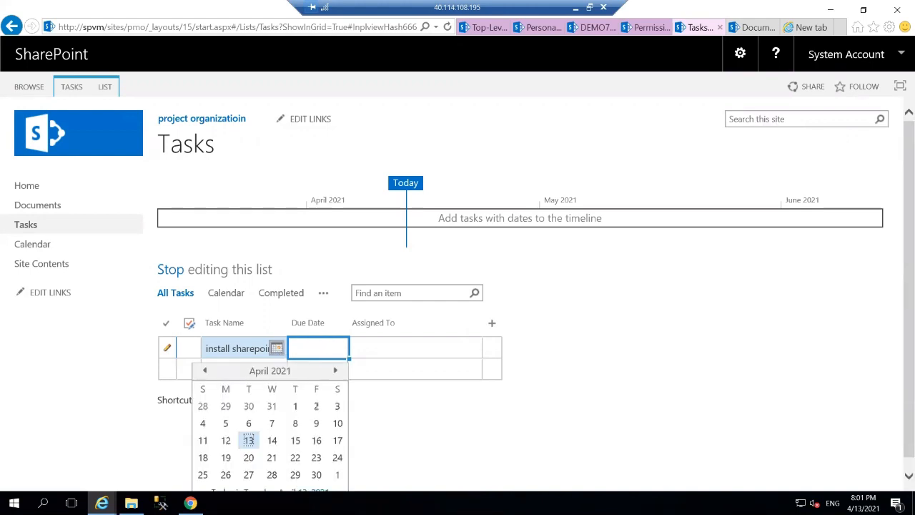
click(317, 474)
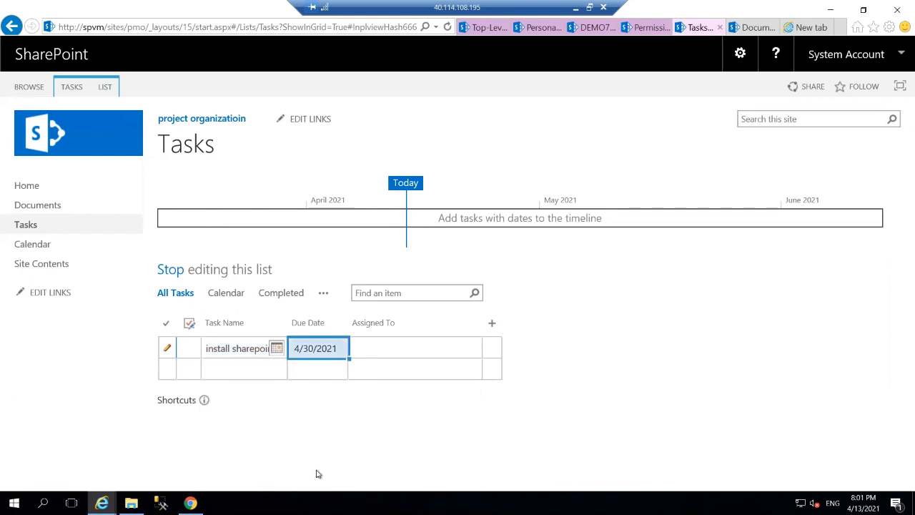
click(371, 348)
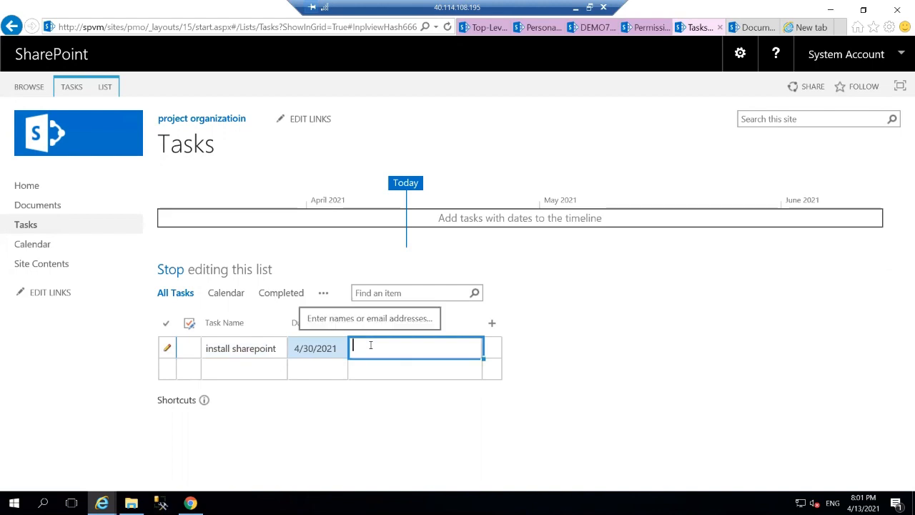
text(t)
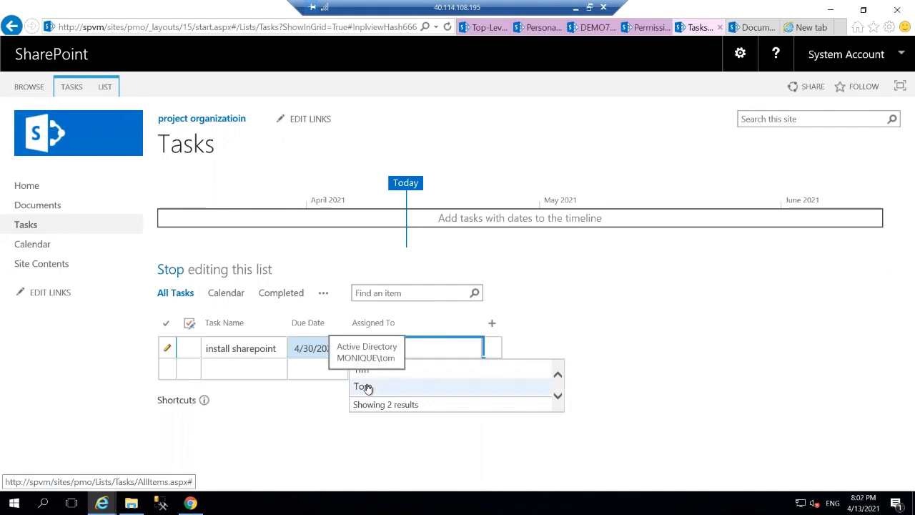
click(365, 387)
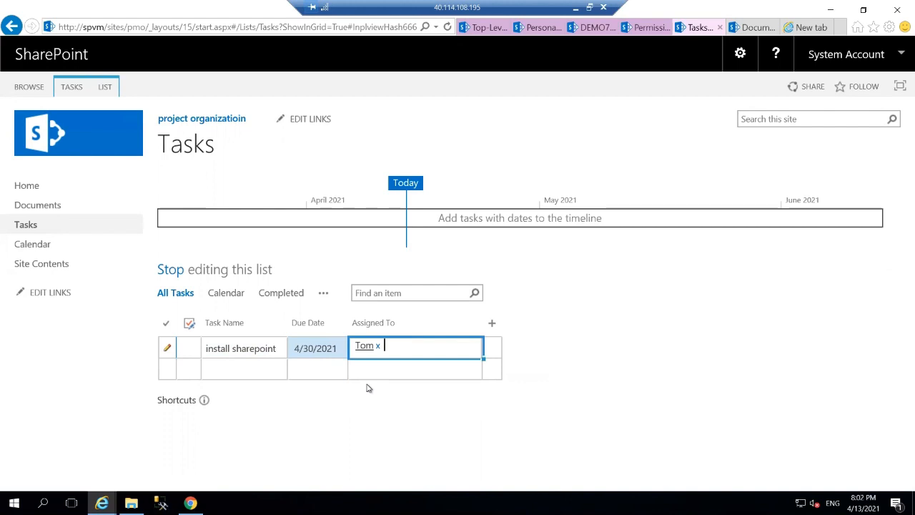
click(234, 375)
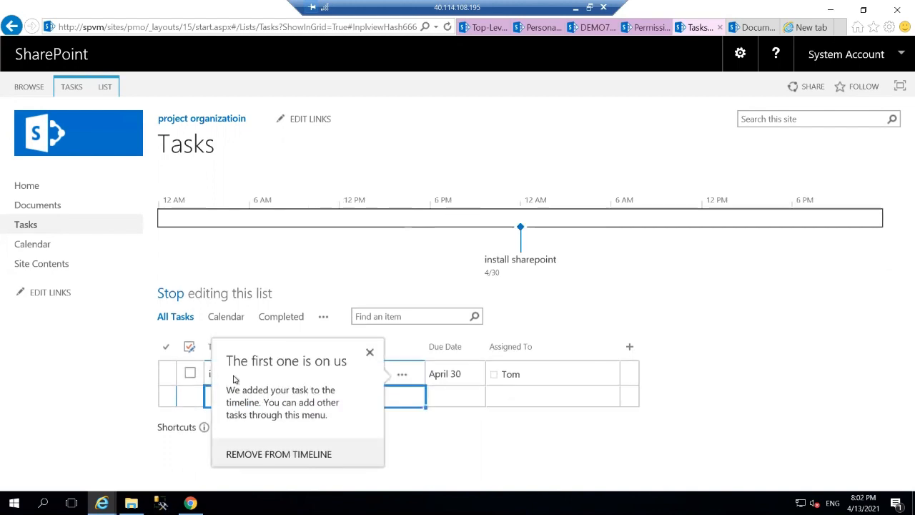
click(371, 355)
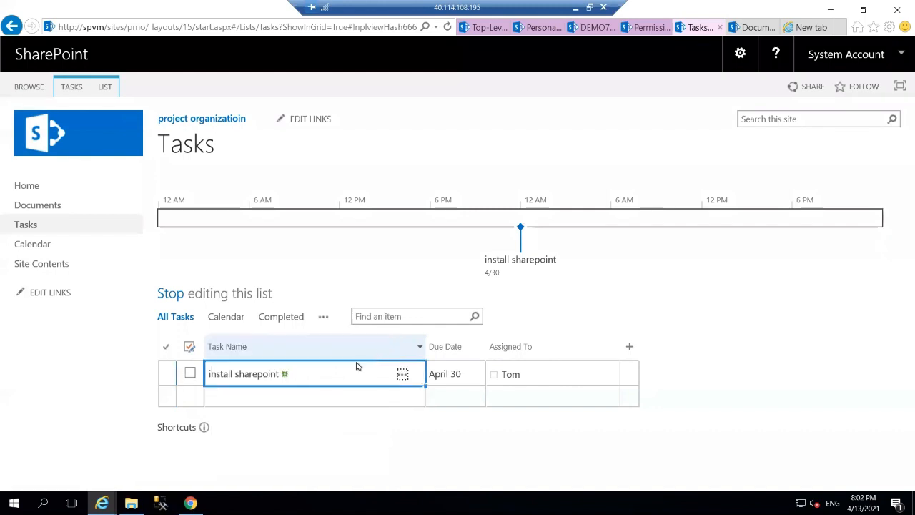
click(264, 398)
click(265, 397)
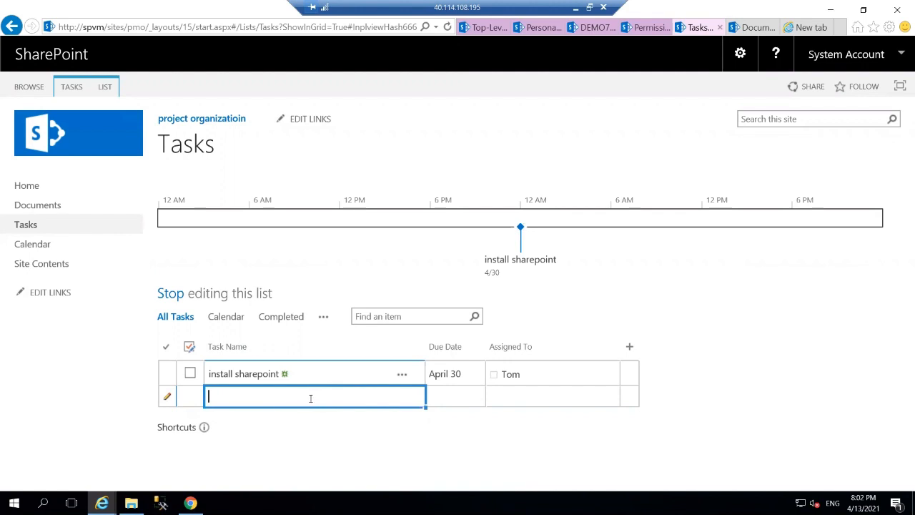
Add the task 'instal sql', due April 28, 2021, assigned to another team member
click(441, 395)
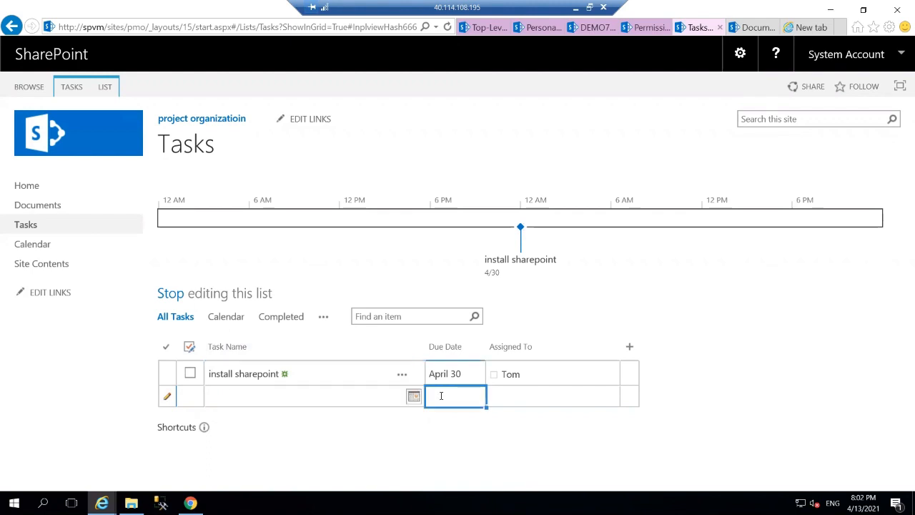
click(350, 397)
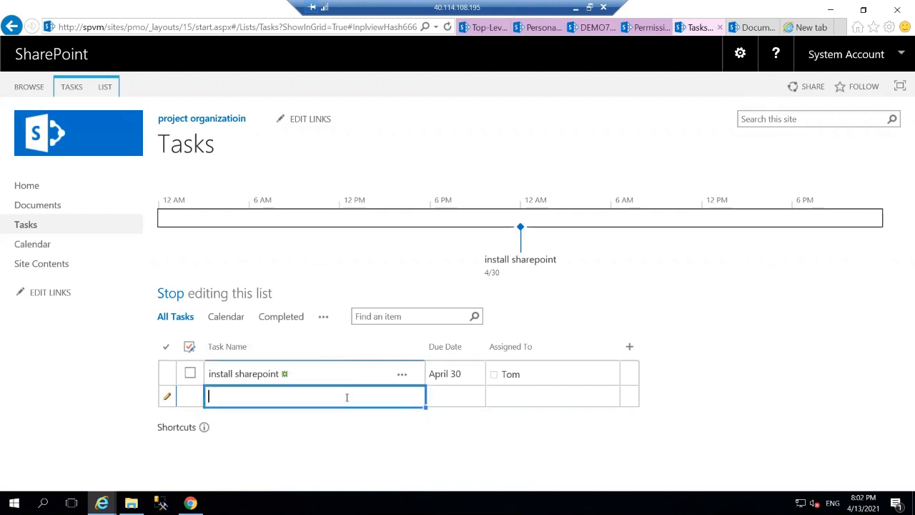
text(instal s)
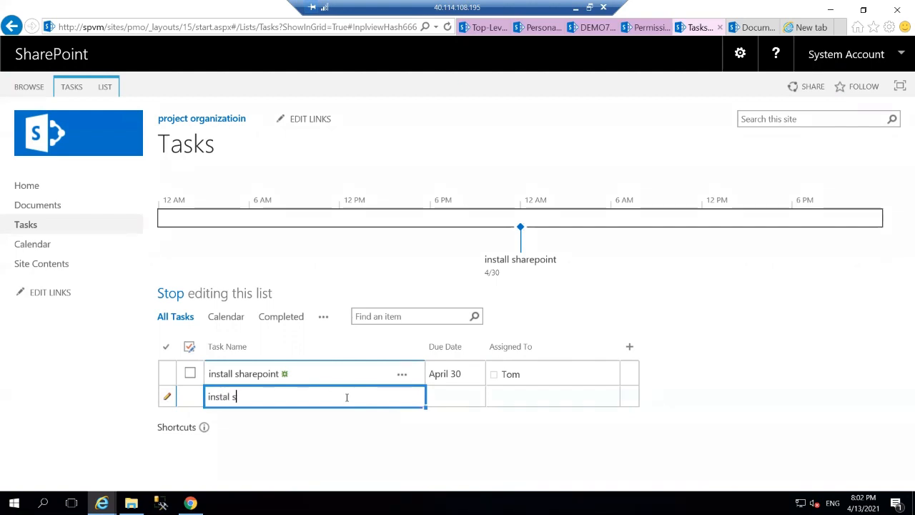
text(ql)
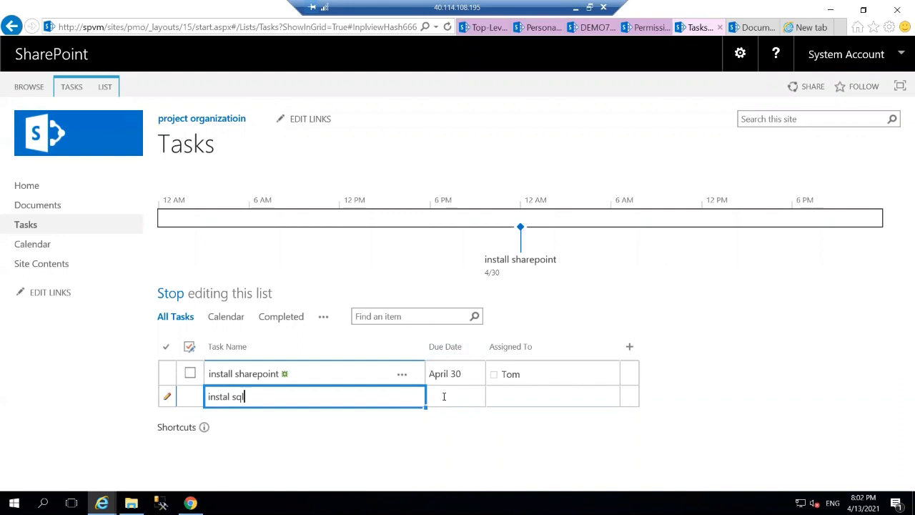
click(444, 396)
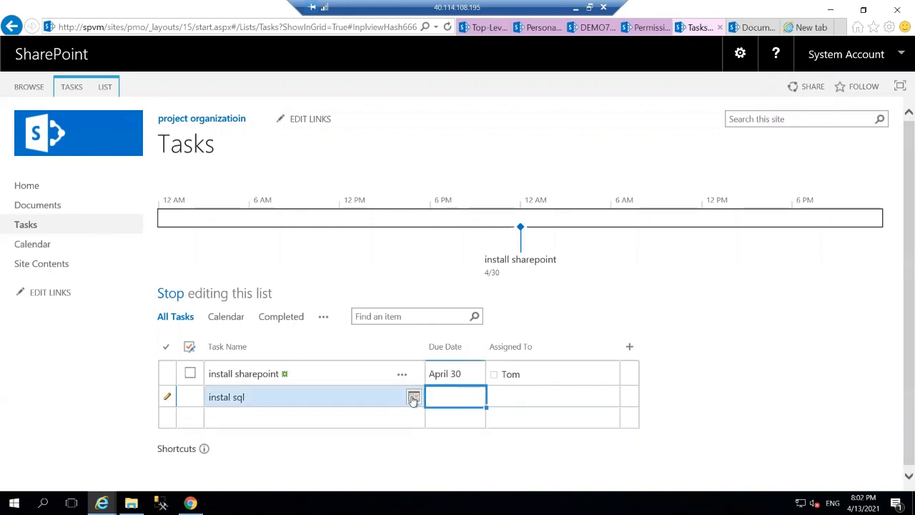
click(413, 396)
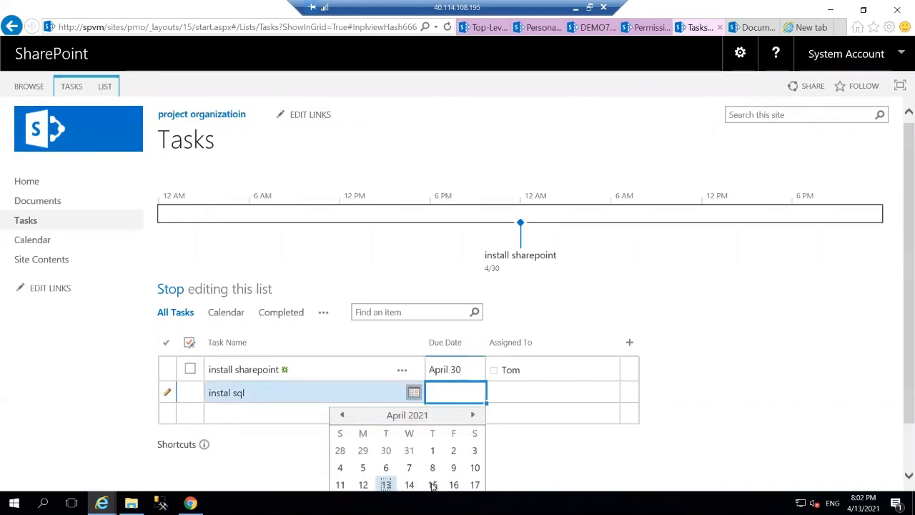
scroll(419, 483, down, 1)
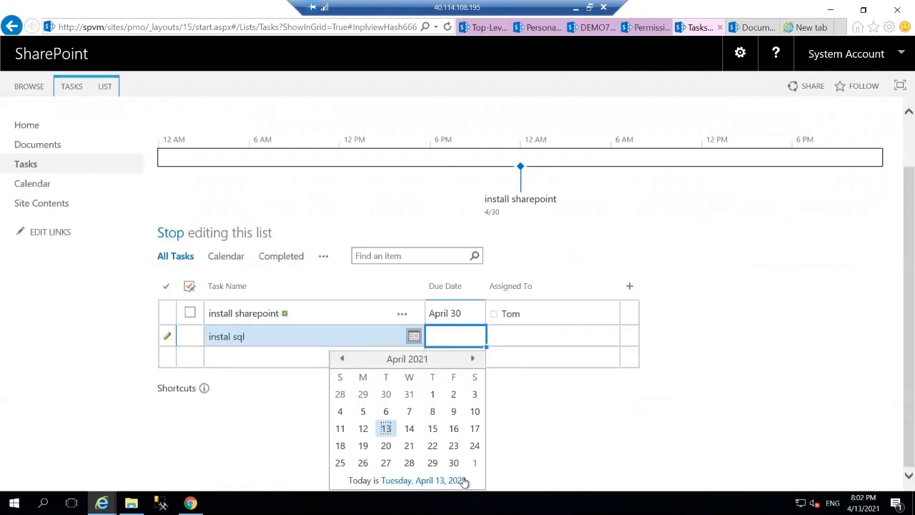
click(409, 464)
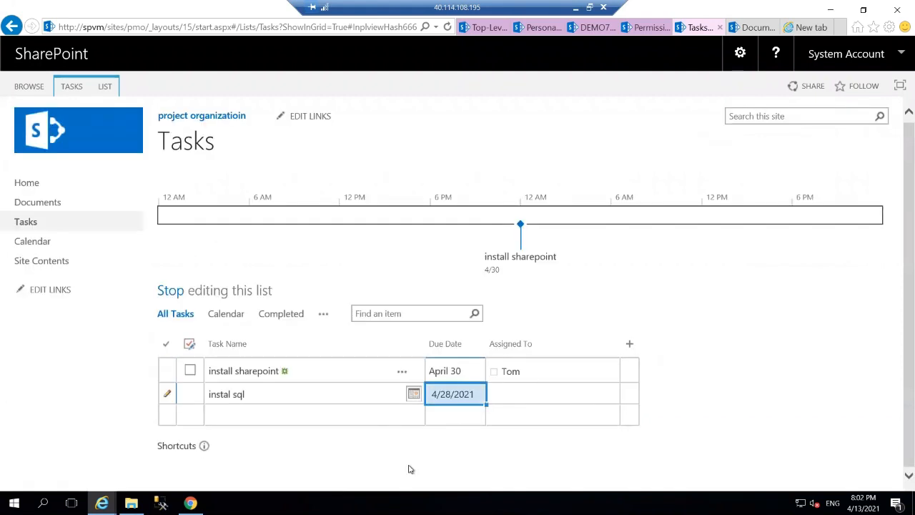
click(504, 399)
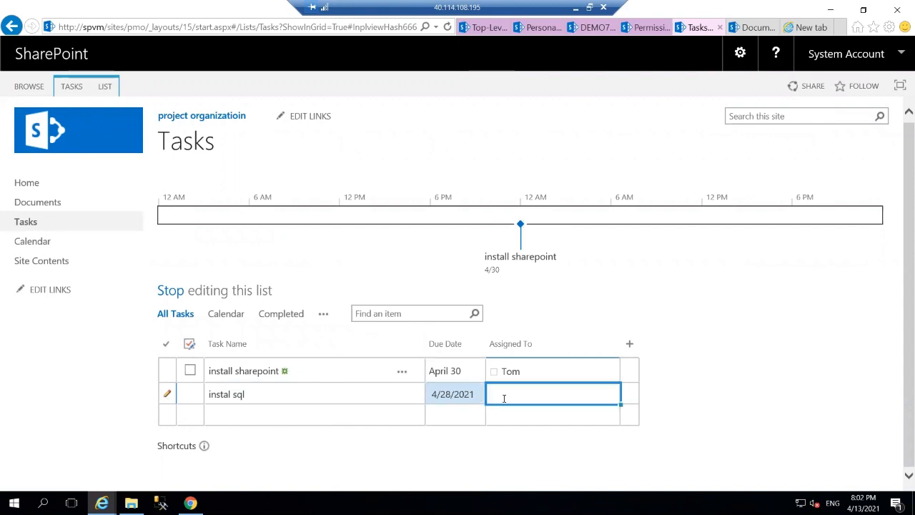
text(ti)
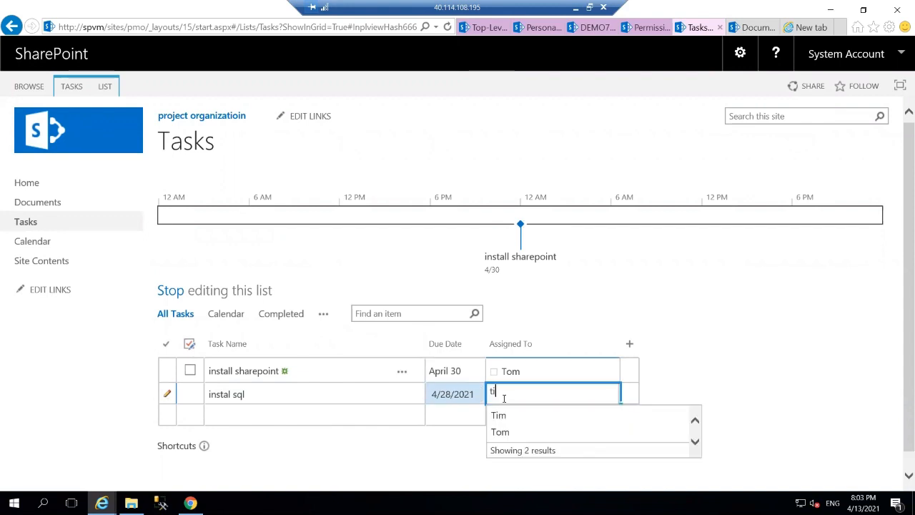
click(499, 416)
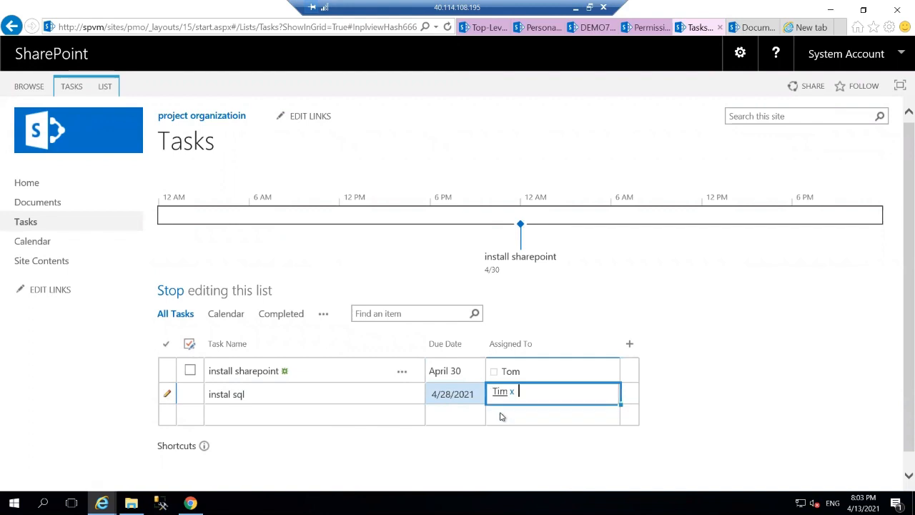
click(277, 413)
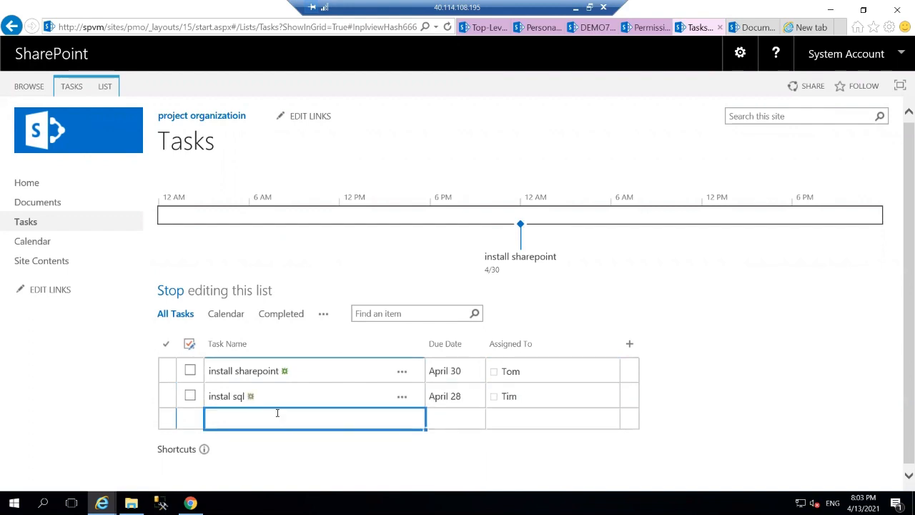
Enter a third task 'instal directory' with a due date of April 18, 2021
text(install)
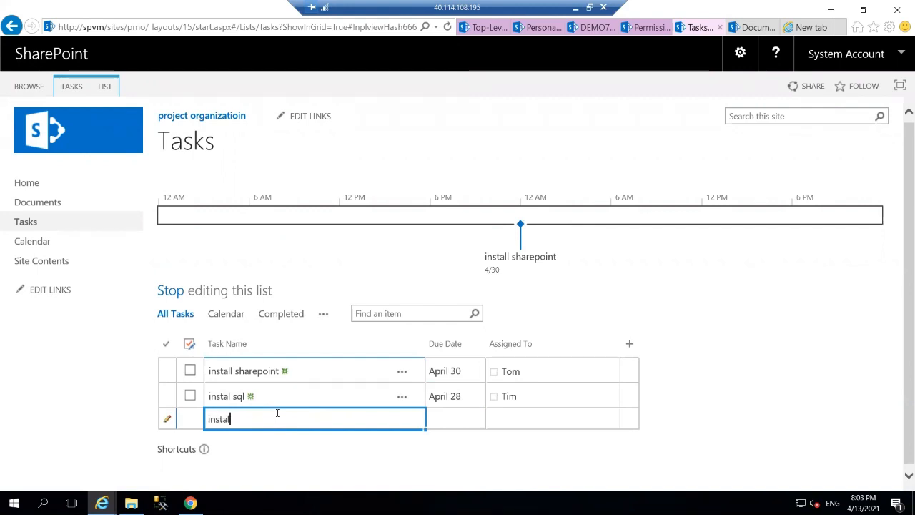
key(BackSpace)
text(dire)
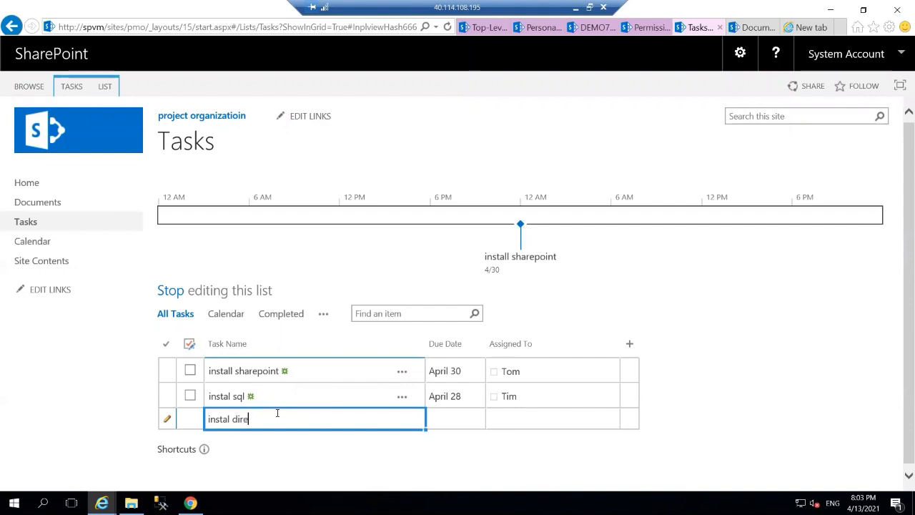
text(ctory)
click(447, 416)
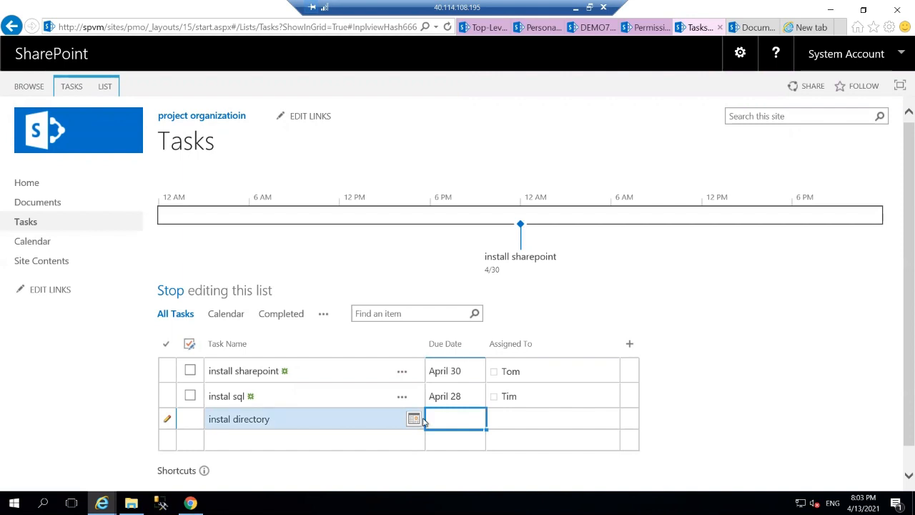
click(414, 418)
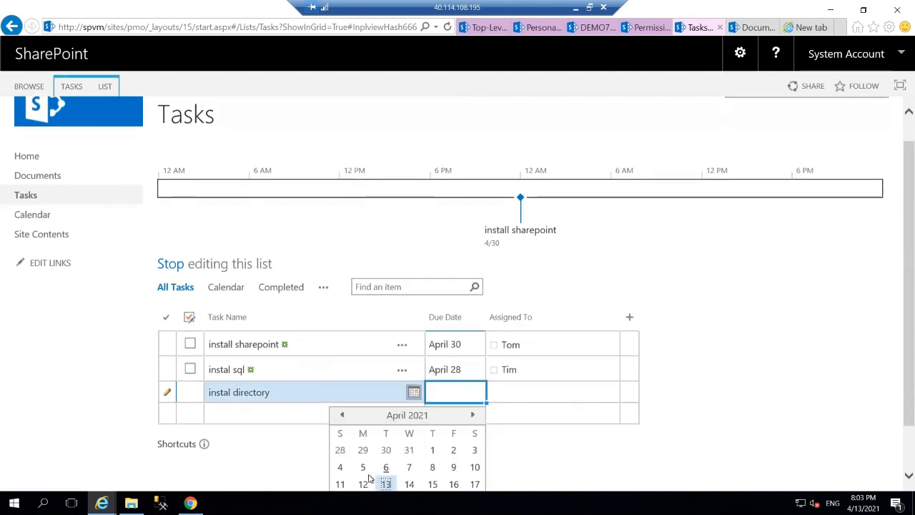
scroll(339, 490, down, 1)
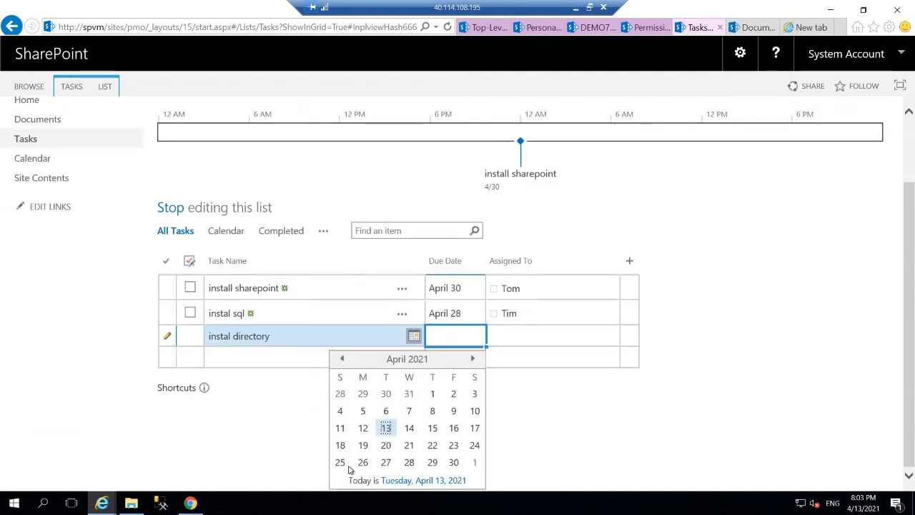
click(340, 445)
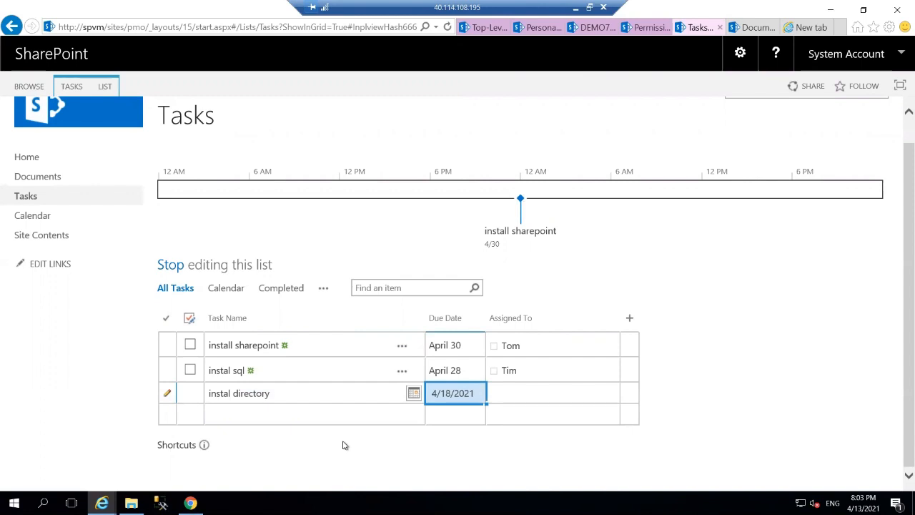
Assign 'instal directory' to Don, stop editing the list, and open Documents
click(493, 388)
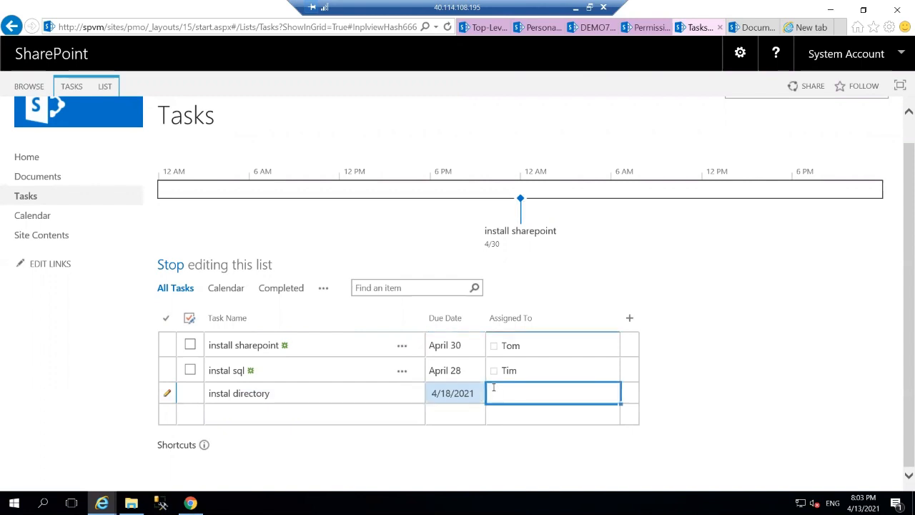
text(a)
text(o)
text(n)
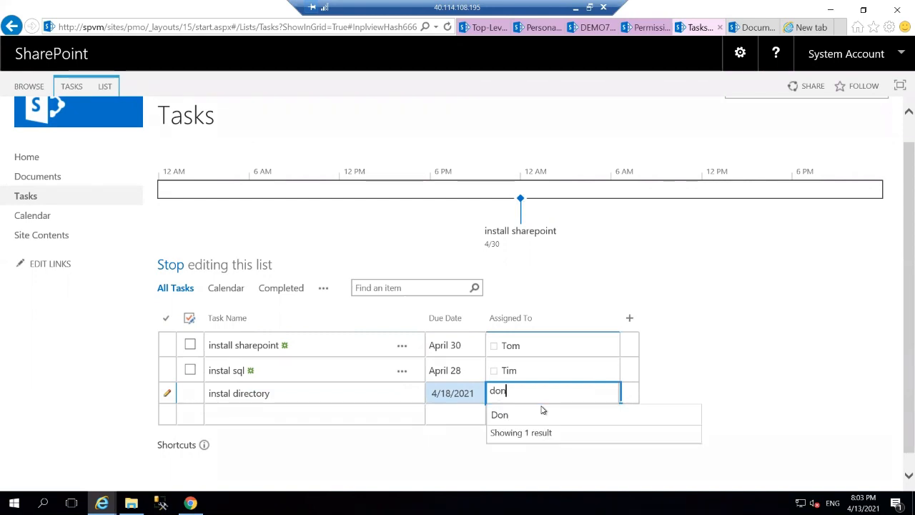
click(532, 417)
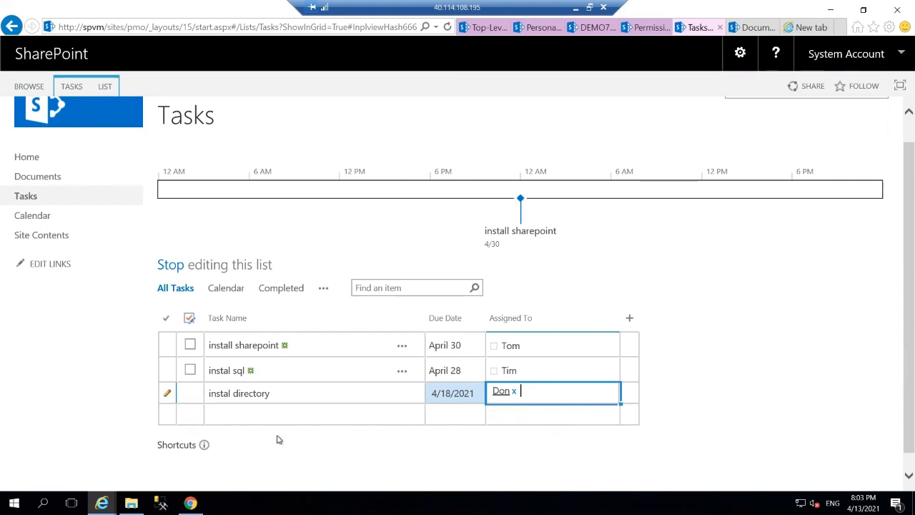
click(170, 266)
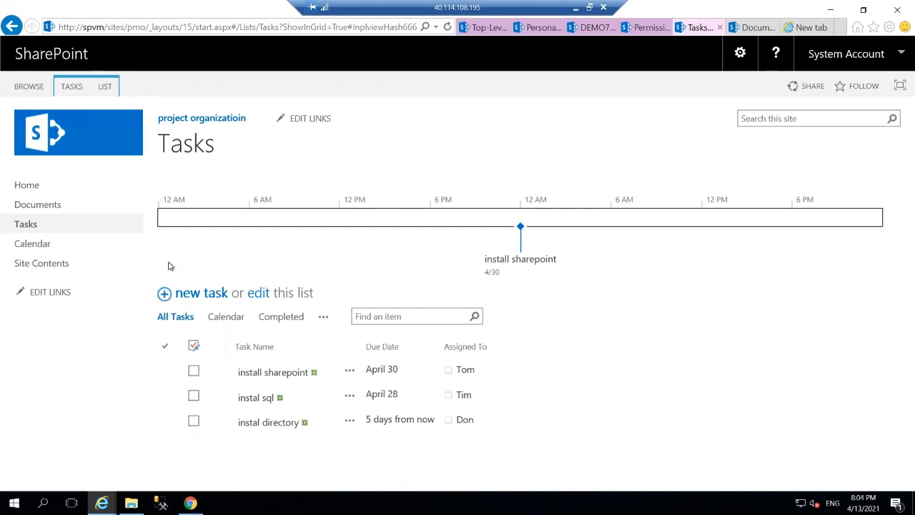
click(53, 208)
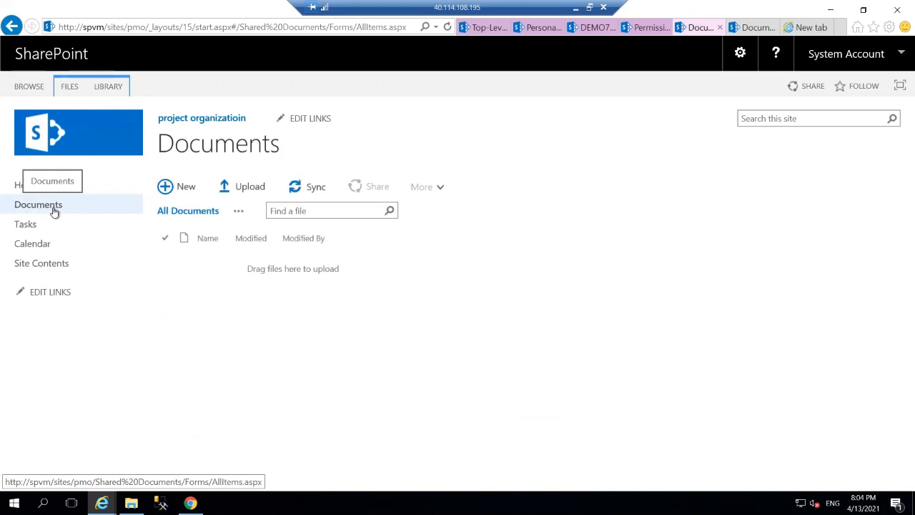
Start a document upload and browse the remote Desktop, then switch to the local computer
click(226, 186)
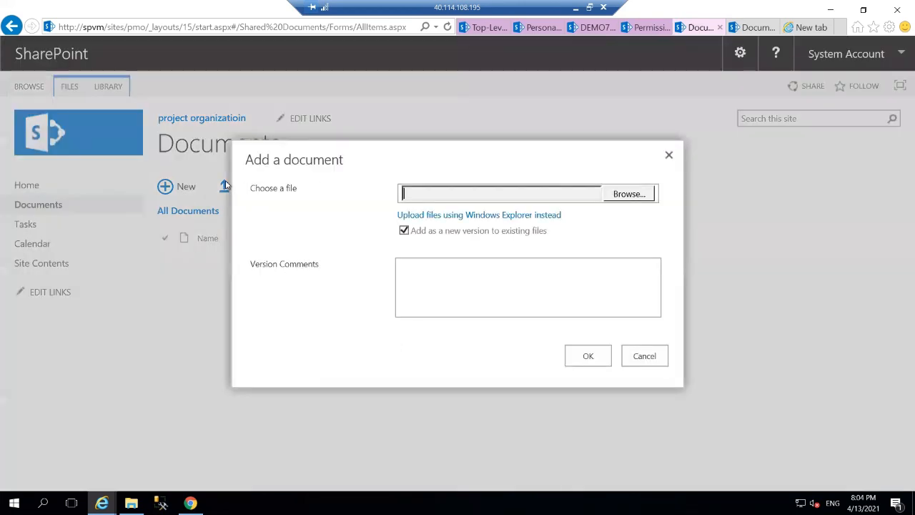
click(623, 195)
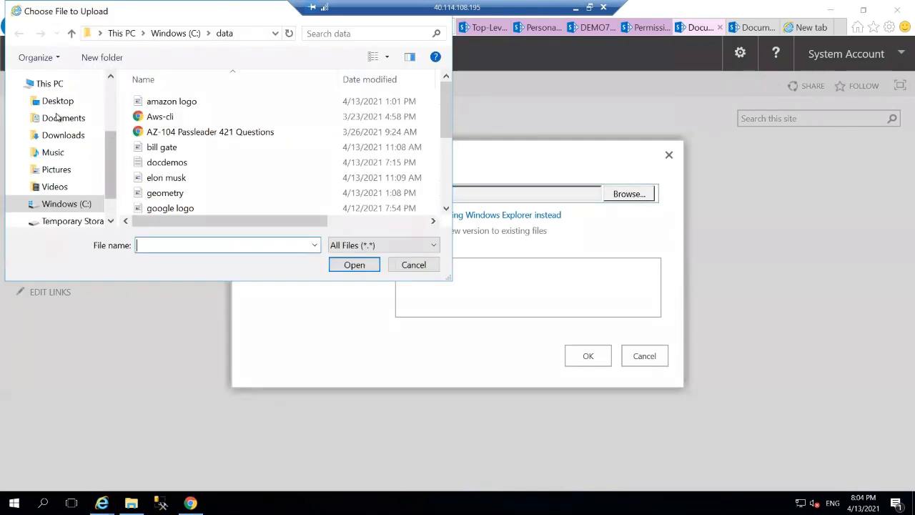
click(52, 106)
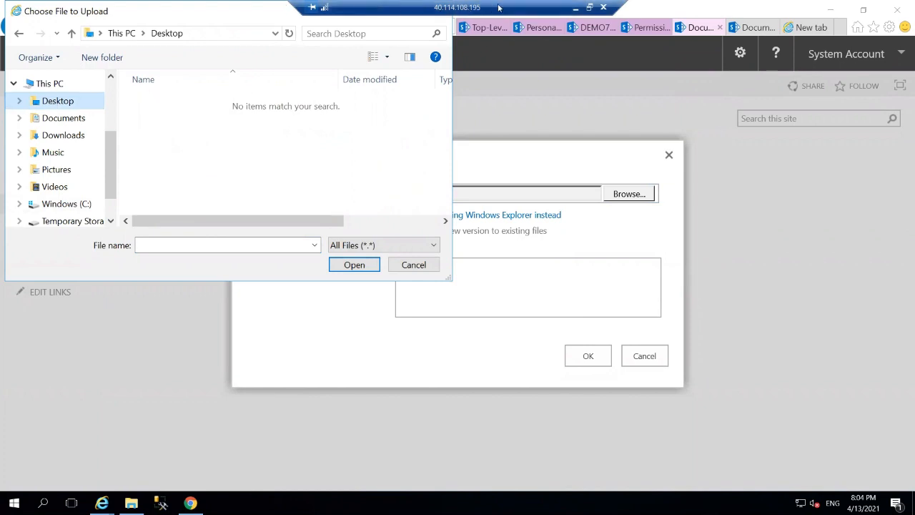
click(574, 12)
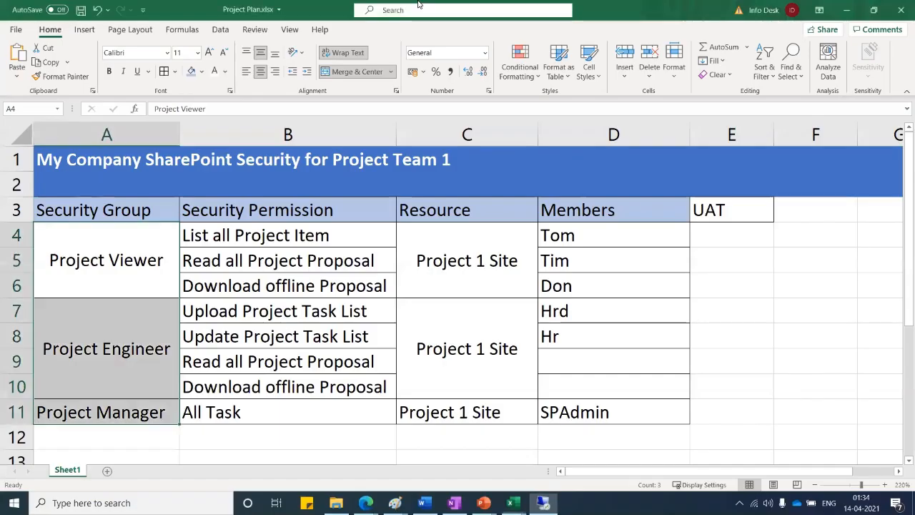
Copy Project Plan.xlsx from the local Desktop in File Explorer
click(336, 503)
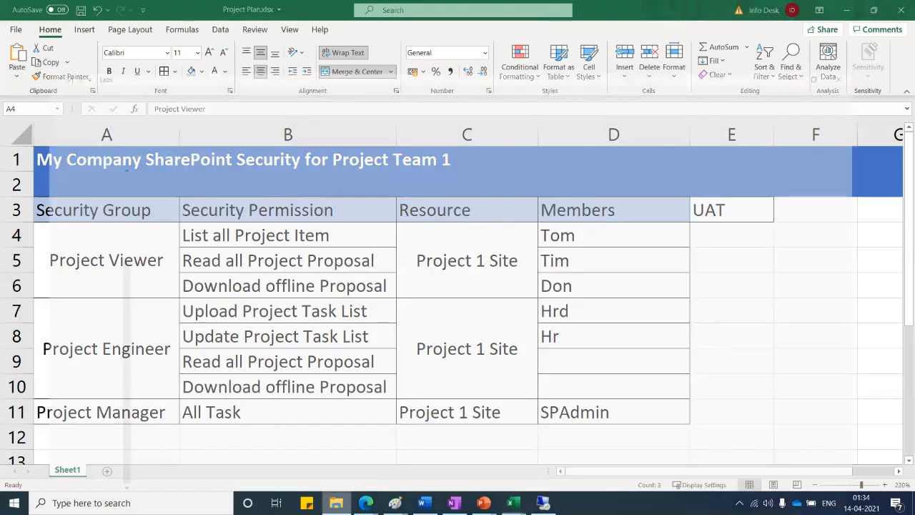
scroll(44, 181, up, 4)
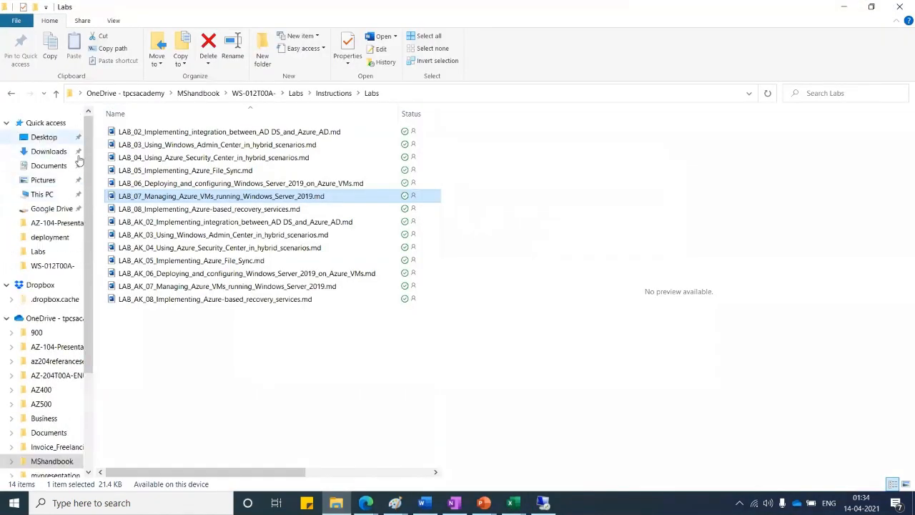
click(43, 136)
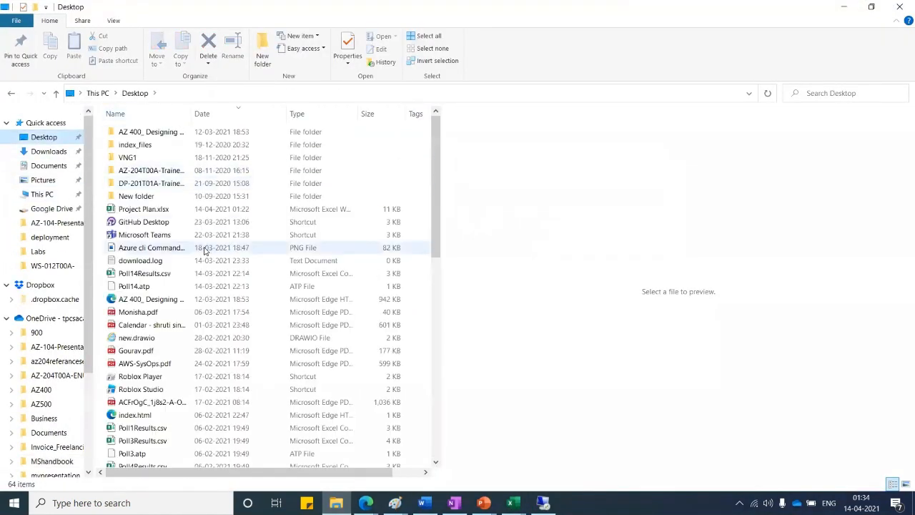
right_click(164, 212)
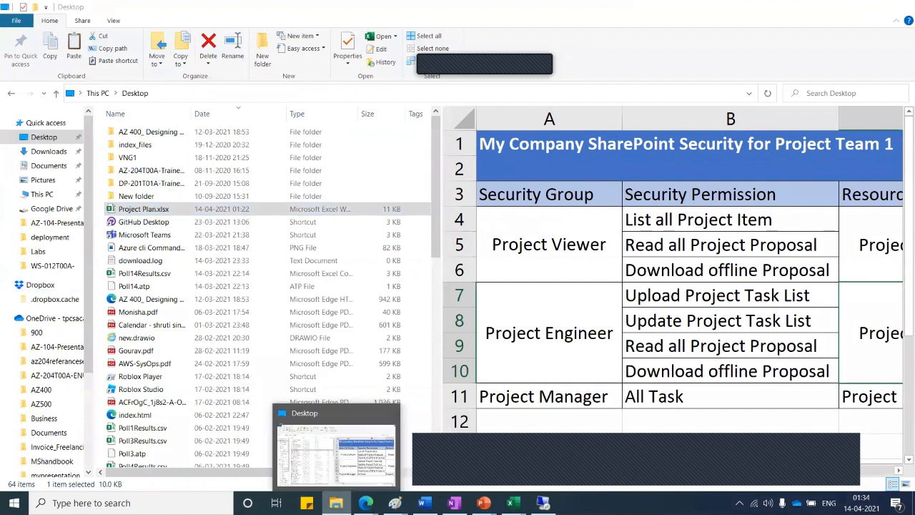
click(336, 503)
click(544, 503)
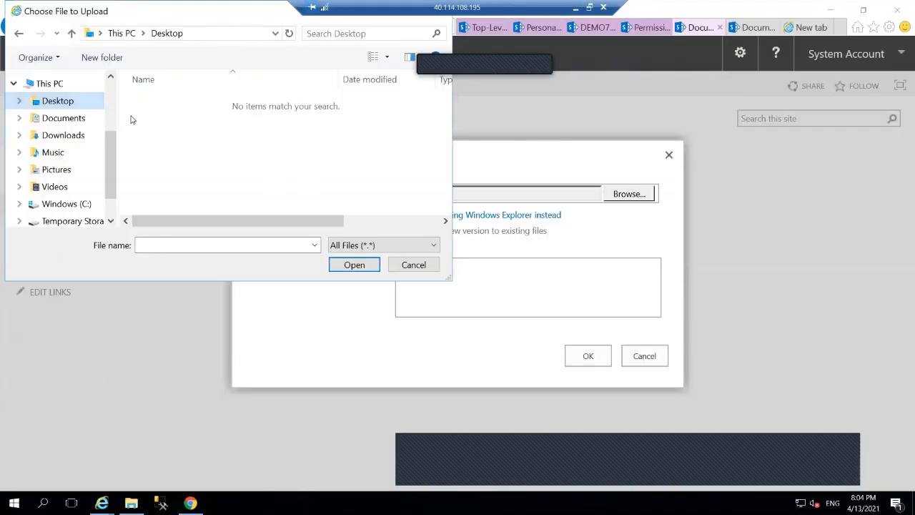
Paste Project Plan.xlsx into C:\data and upload it to the Documents library
click(95, 198)
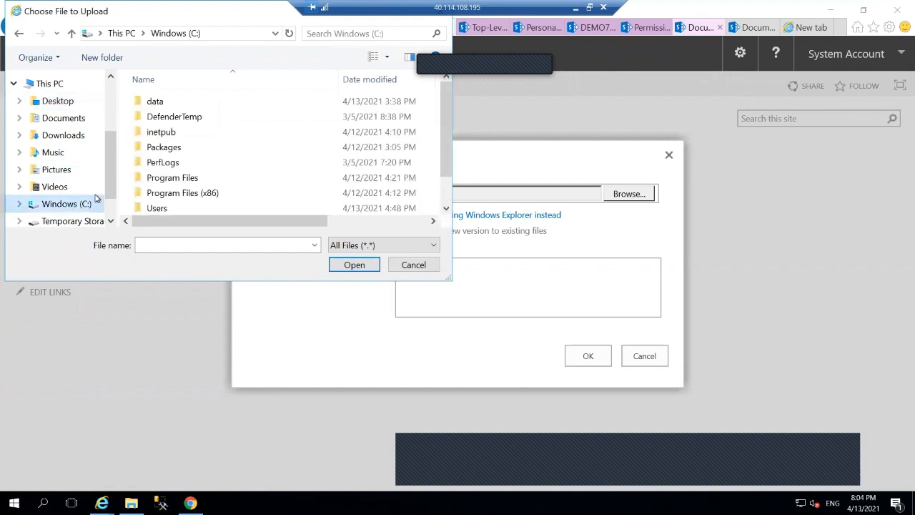
double_click(155, 103)
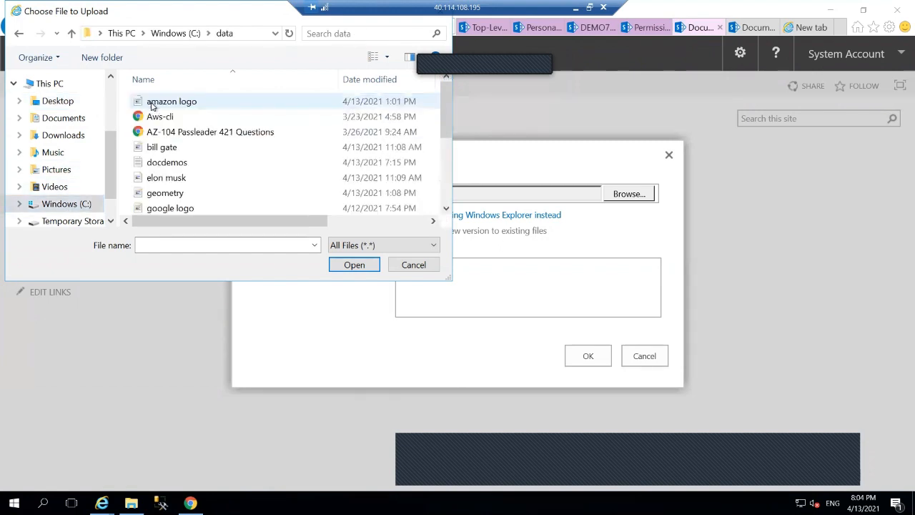
right_click(229, 168)
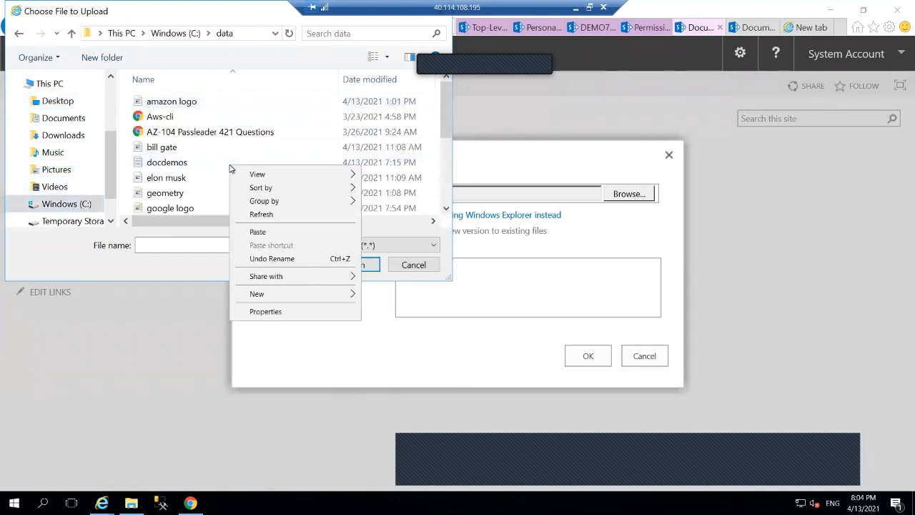
click(256, 232)
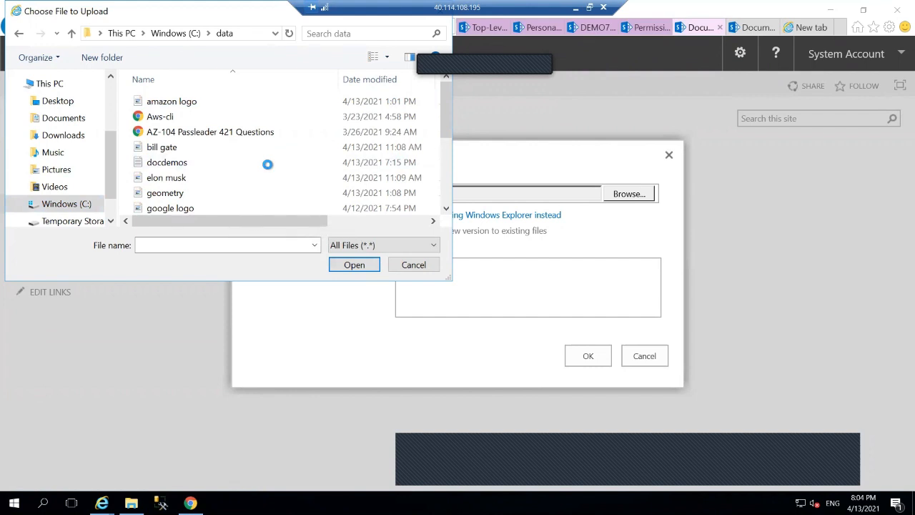
click(349, 266)
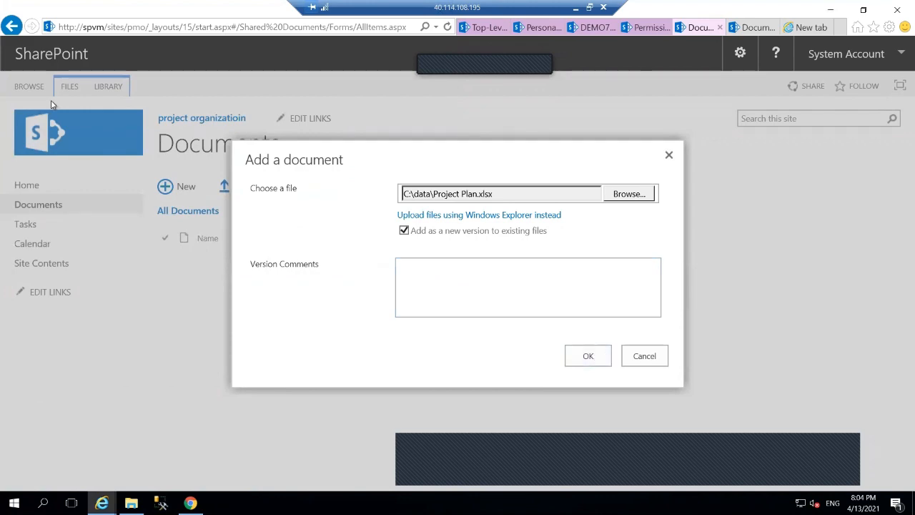
click(572, 355)
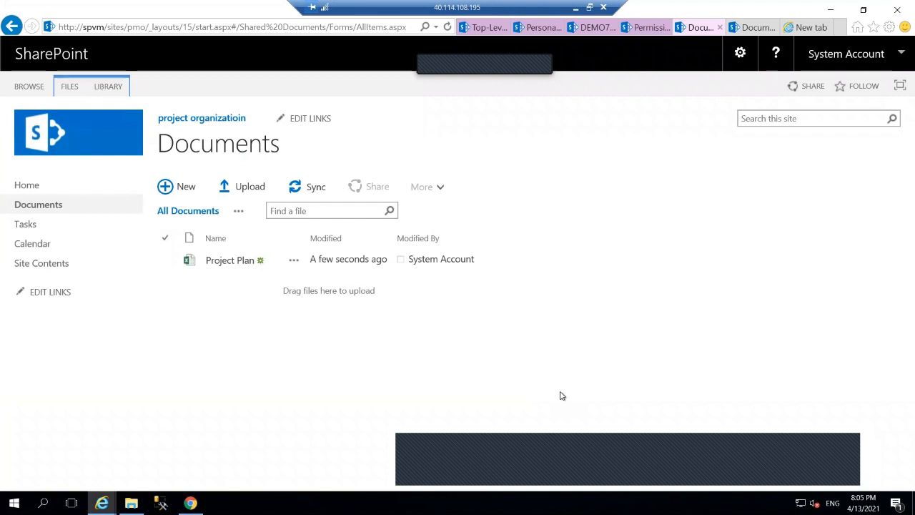
Go to Site settings, then Site permissions, and start a new group
drag(690, 201, 737, 60)
click(738, 63)
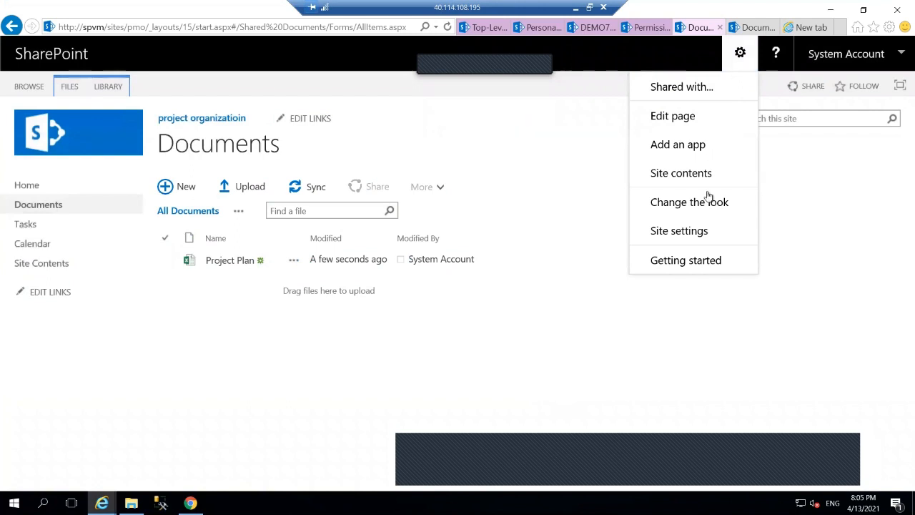
click(704, 230)
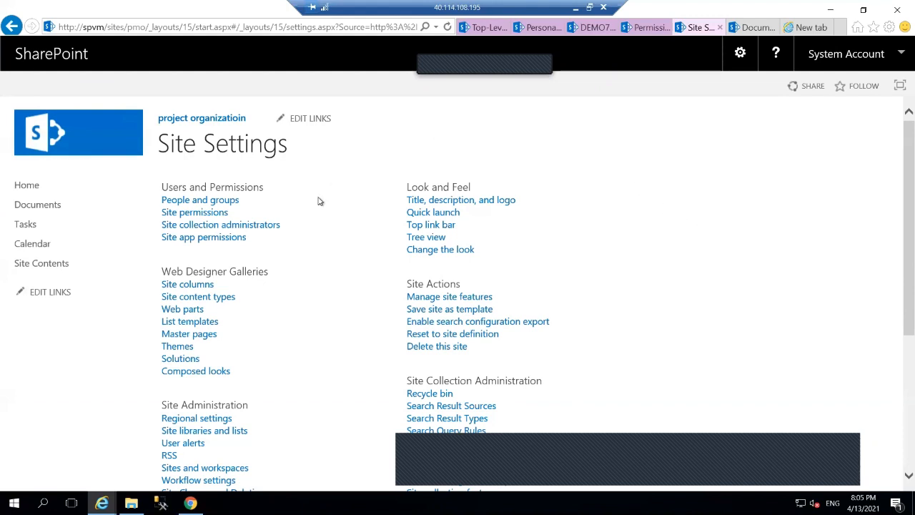
click(225, 214)
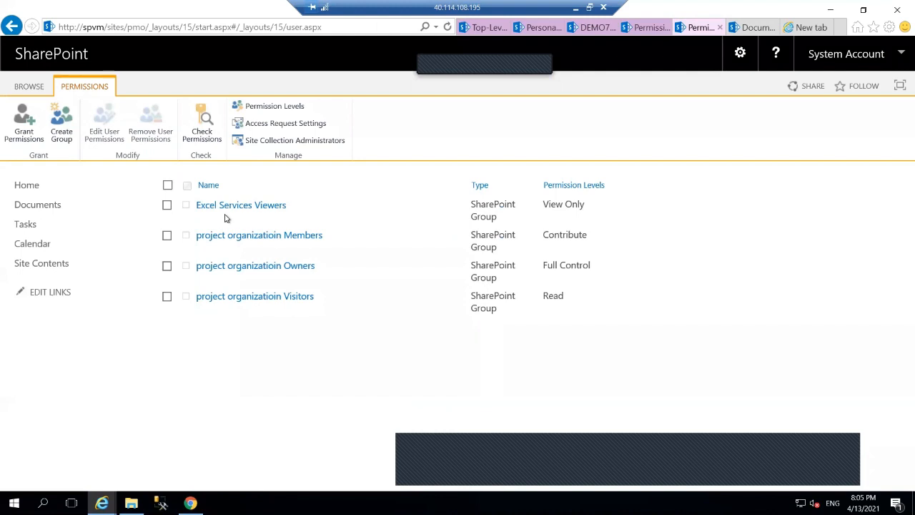
click(60, 122)
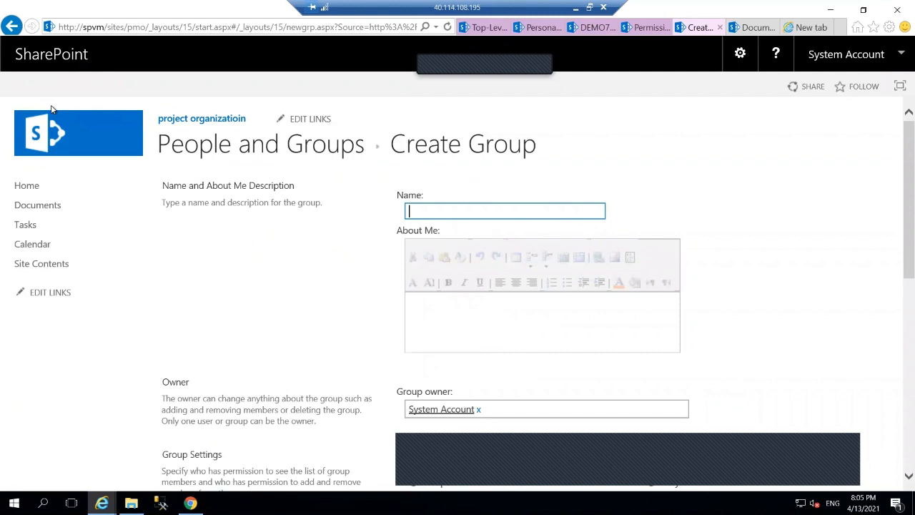
Create the group 'project viewer' with View Only and Read permissions
text(project viewer)
scroll(340, 333, down, 10)
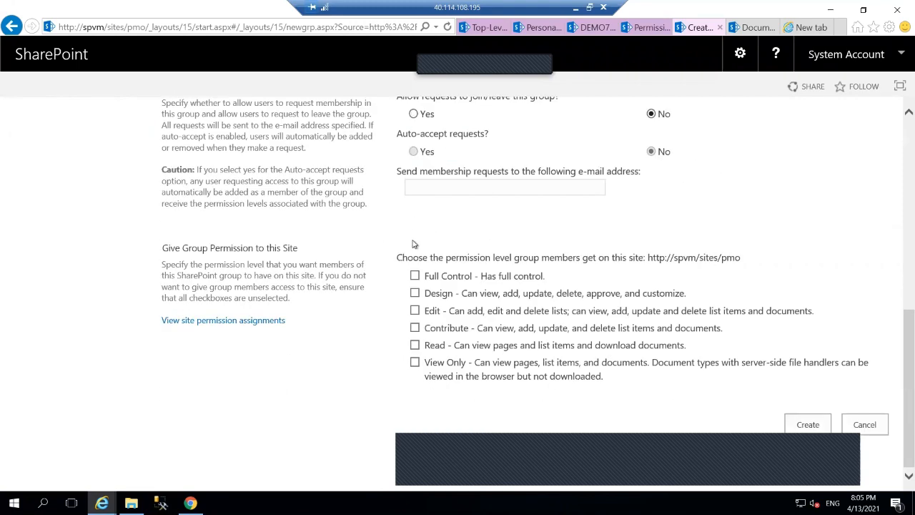
scroll(413, 245, up, 10)
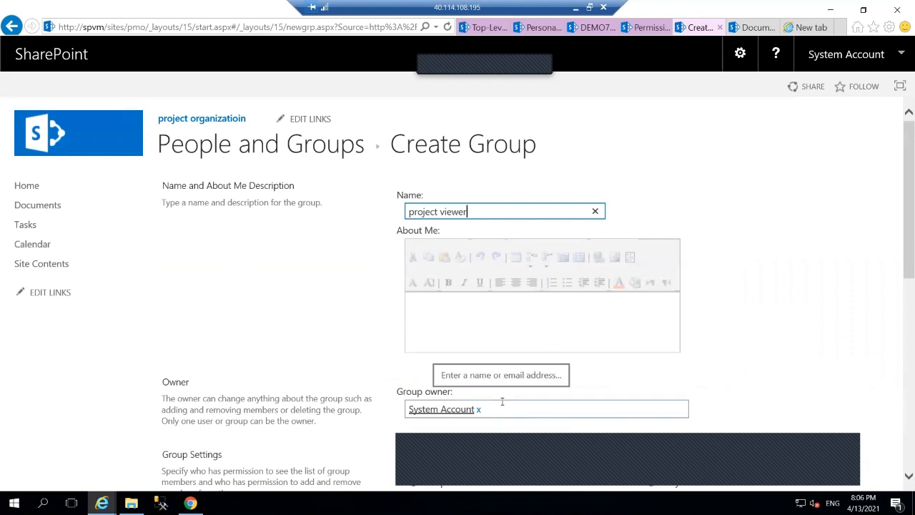
scroll(526, 353, down, 5)
scroll(526, 353, down, 2)
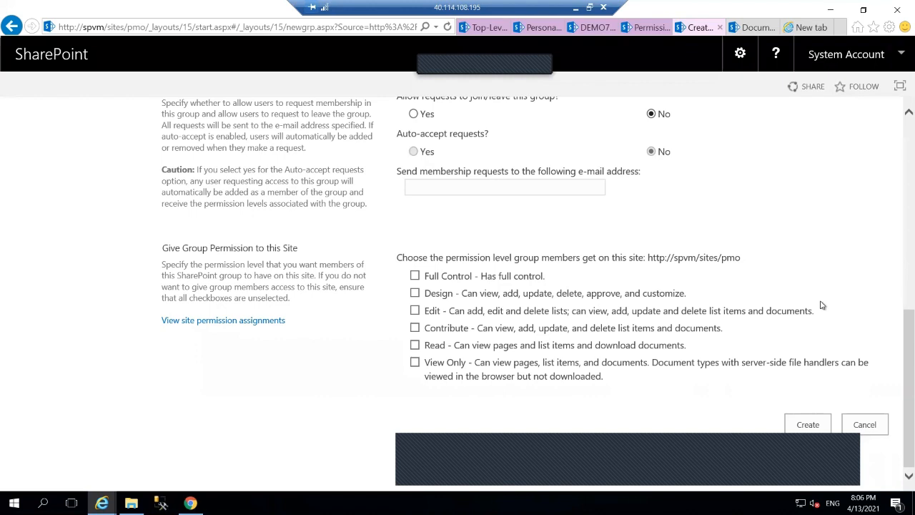
click(417, 363)
click(415, 345)
click(791, 426)
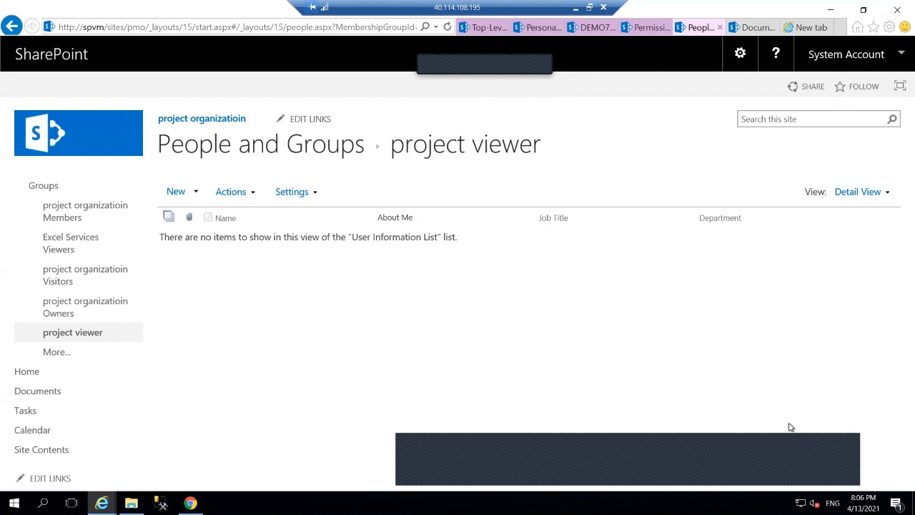
Share project viewer with three suggested users, then return to the project organizatioin home
click(180, 191)
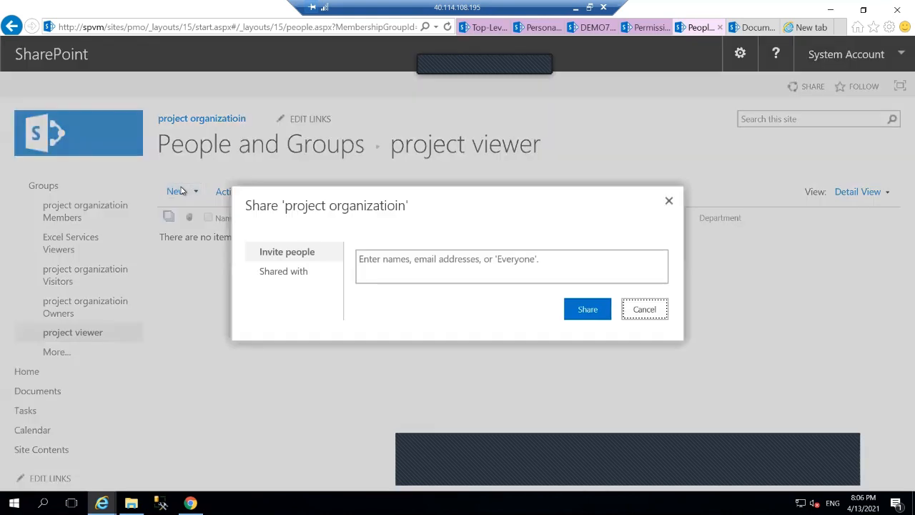
click(405, 265)
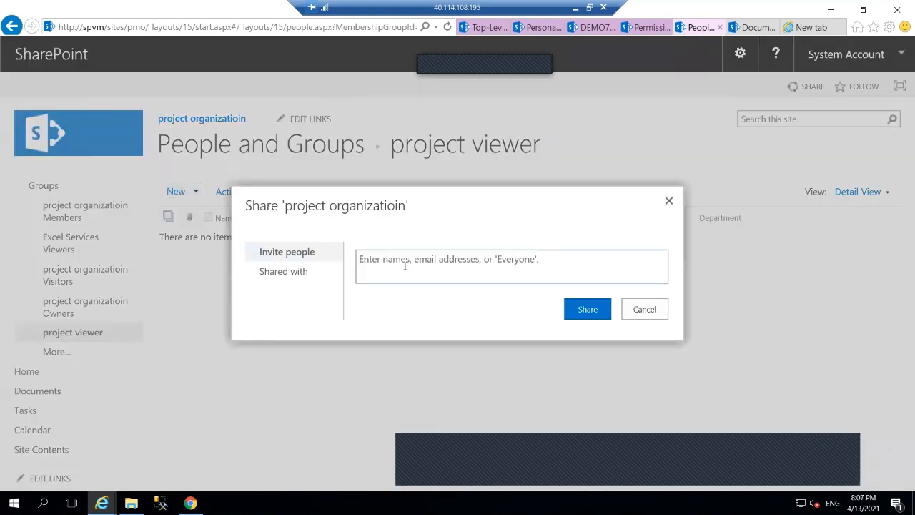
text(t)
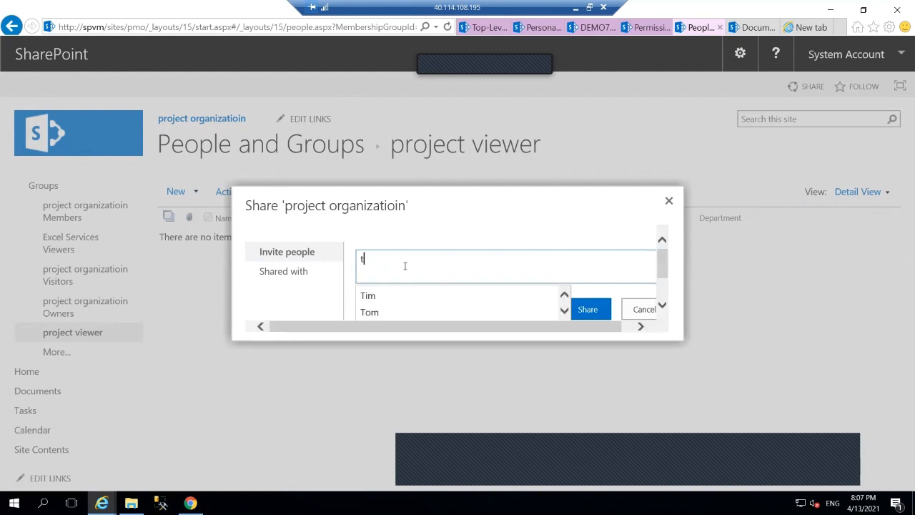
click(377, 300)
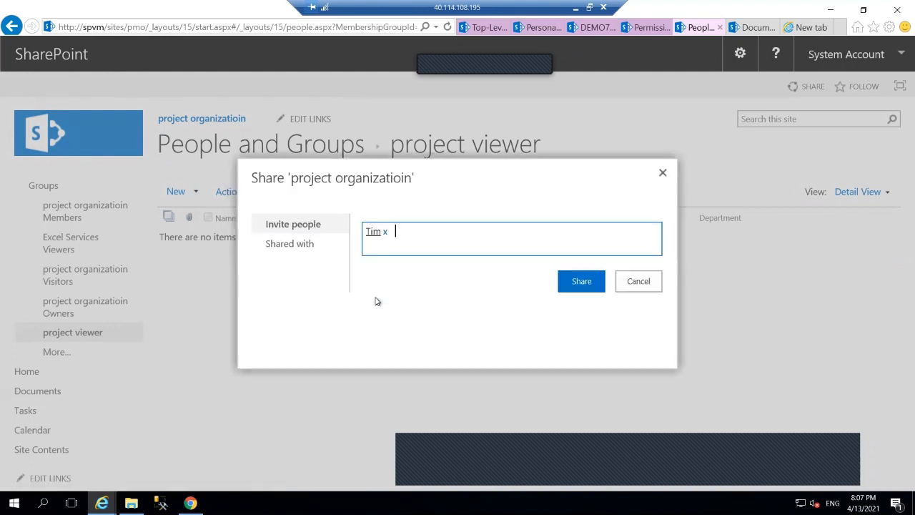
text(t)
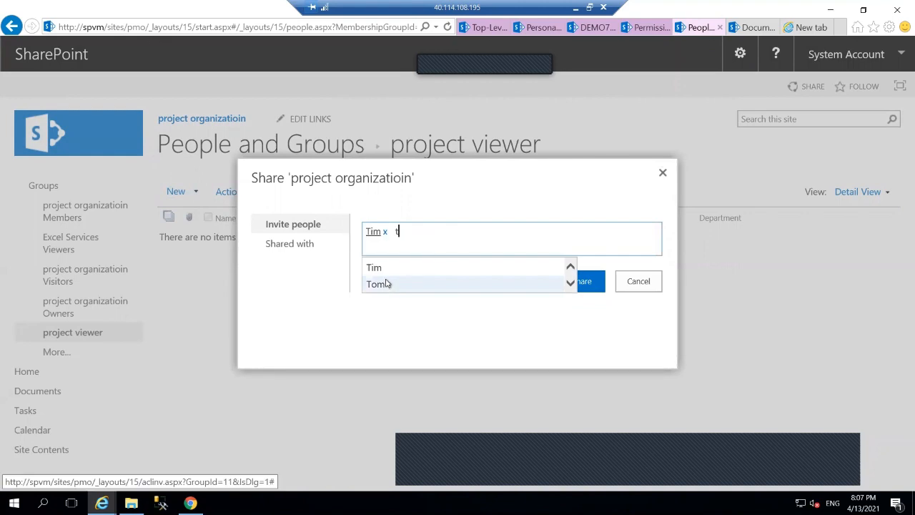
click(387, 284)
text(d)
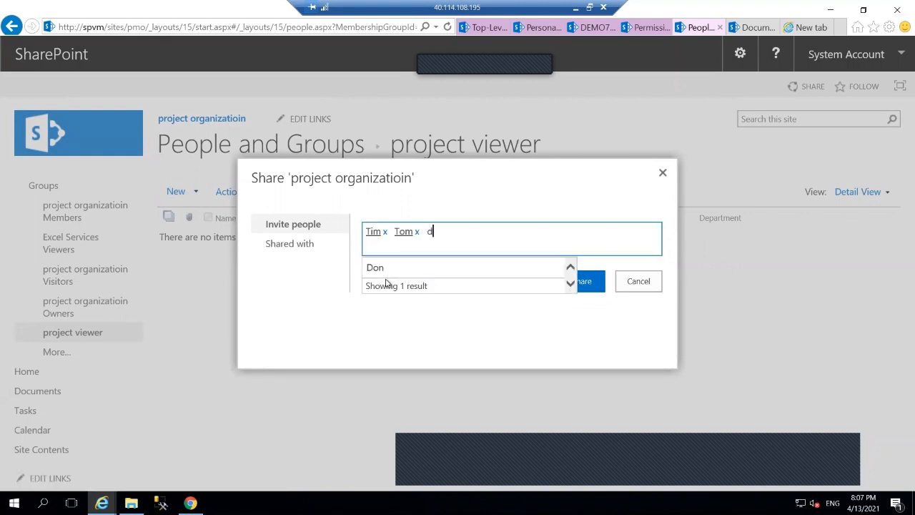
click(381, 270)
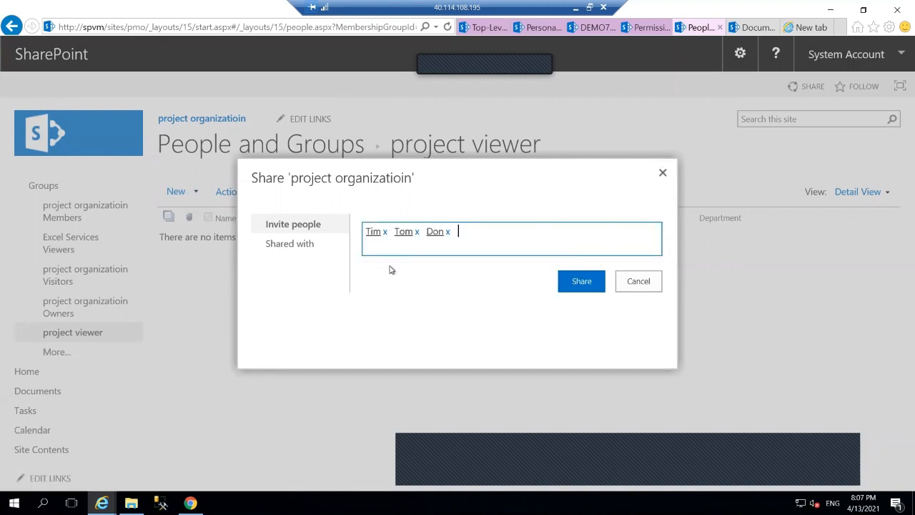
click(581, 281)
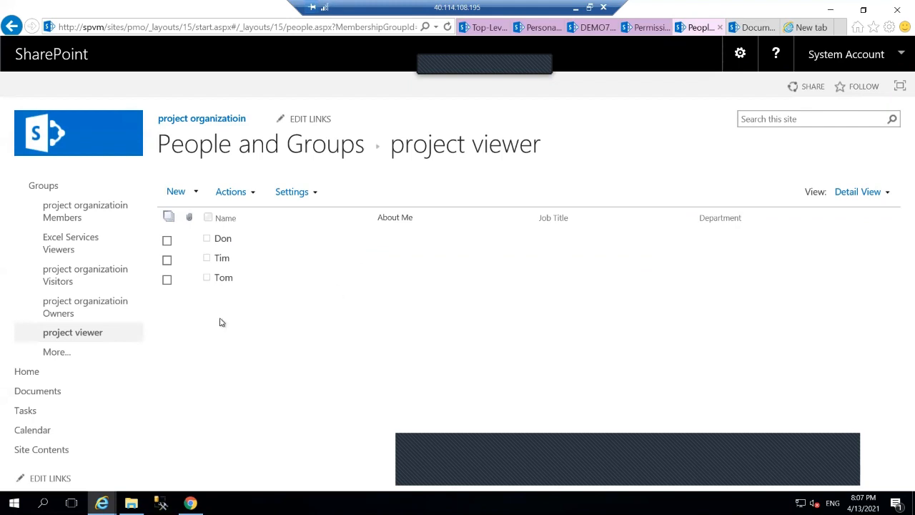
click(177, 119)
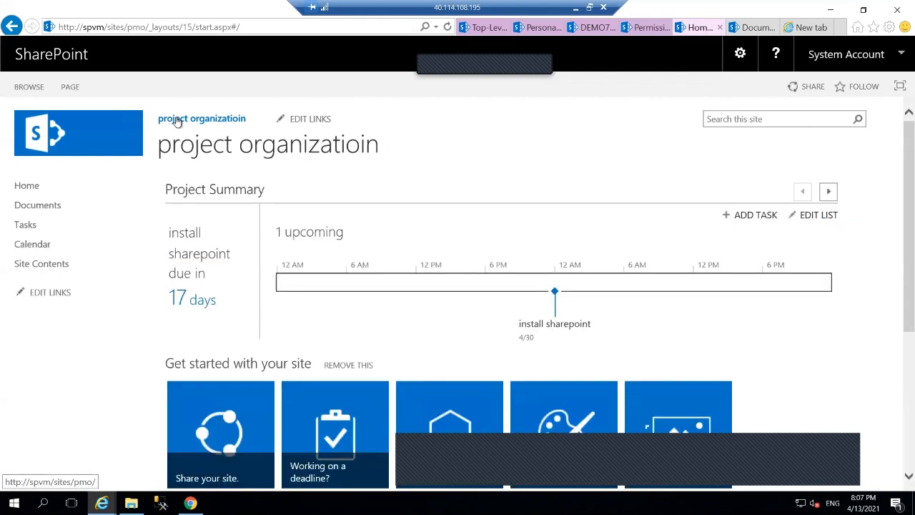
Go from Site settings to Site permissions and start a new group
click(740, 57)
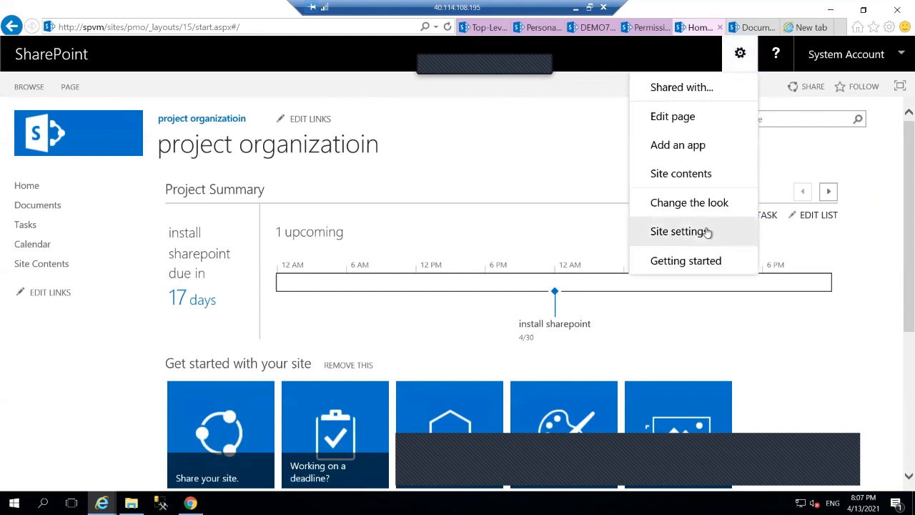
click(678, 232)
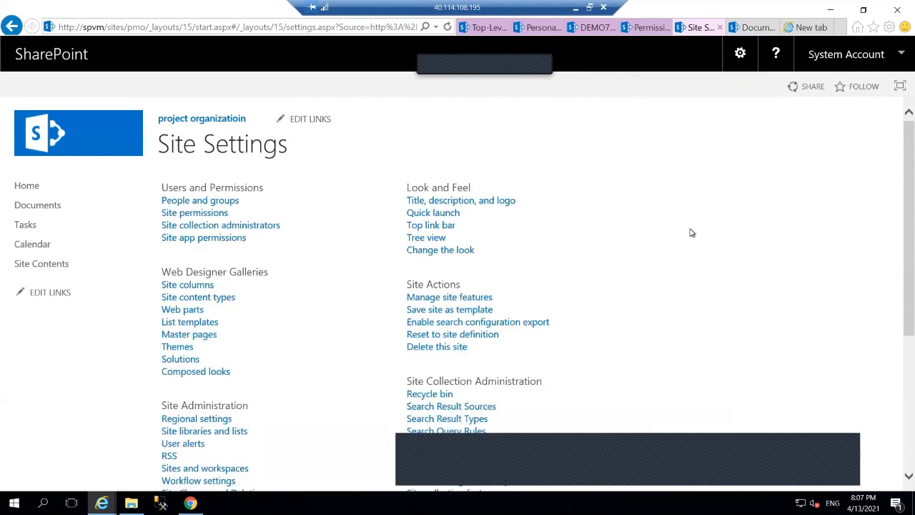
click(175, 216)
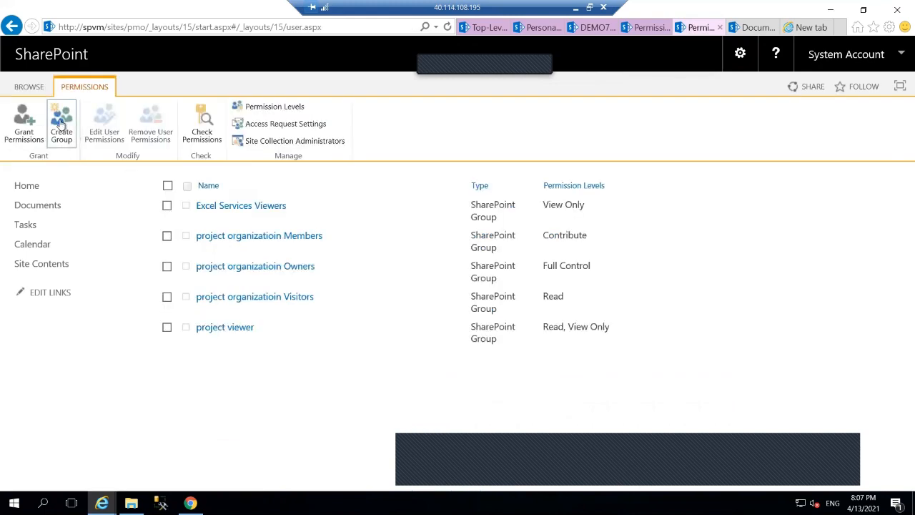
click(61, 125)
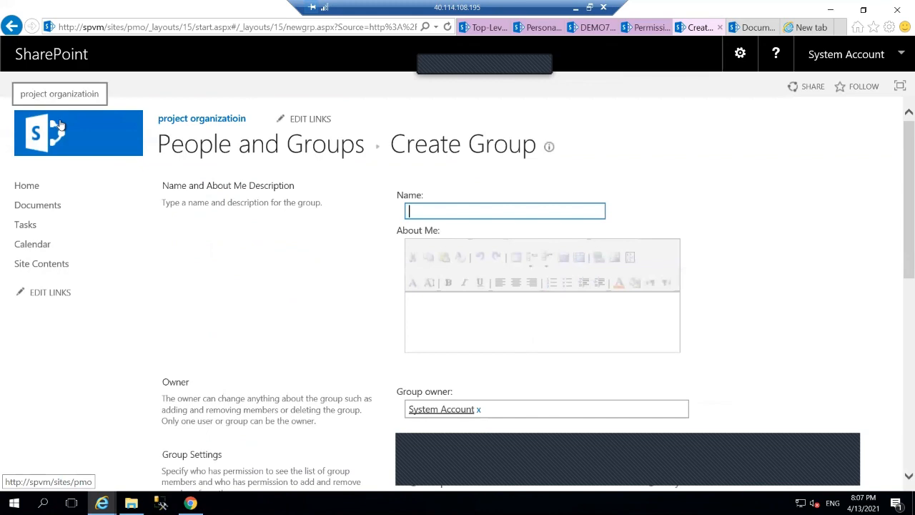
Create the 'project engineer' group with View Only, Read, Contribute and Edit permissions
text(p)
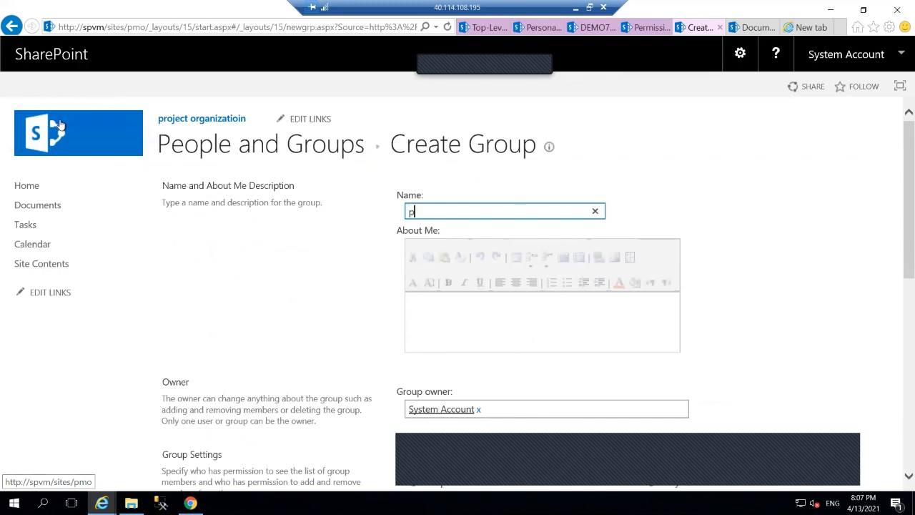
text(roject engineer)
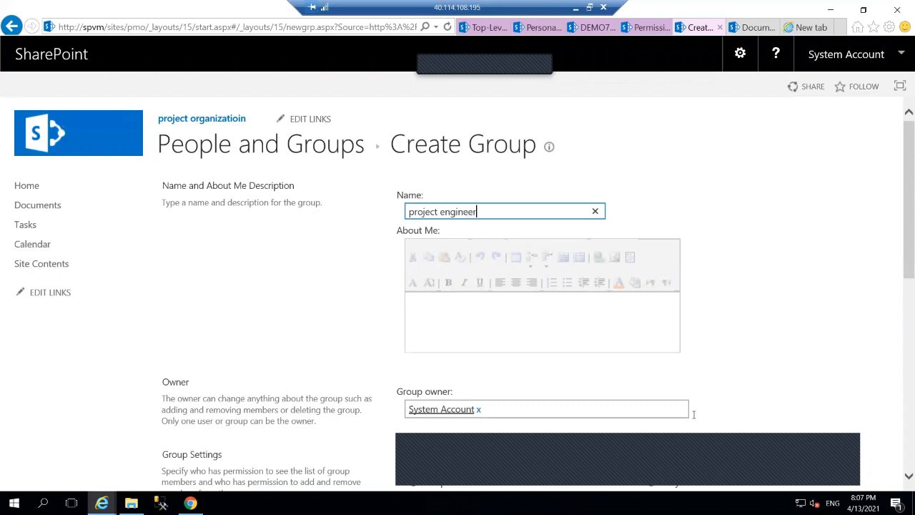
scroll(727, 414, down, 10)
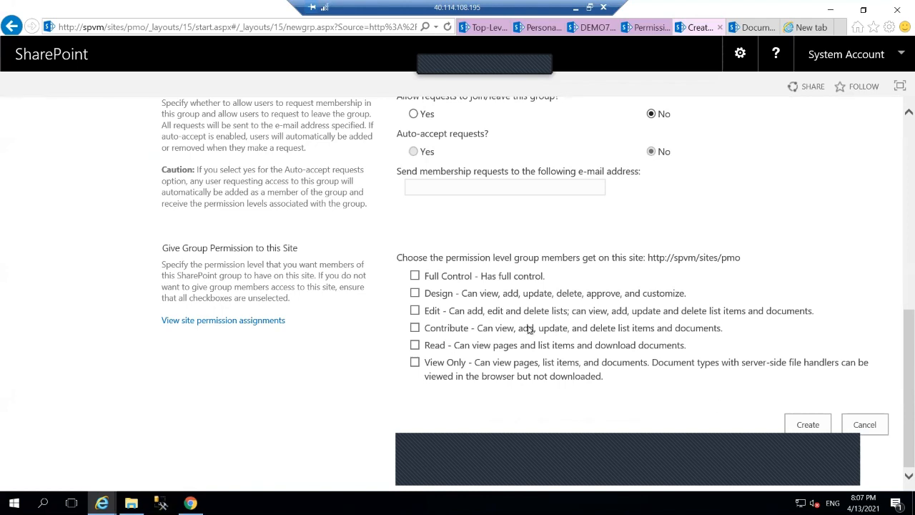
click(415, 362)
click(415, 345)
click(415, 328)
click(415, 311)
click(799, 422)
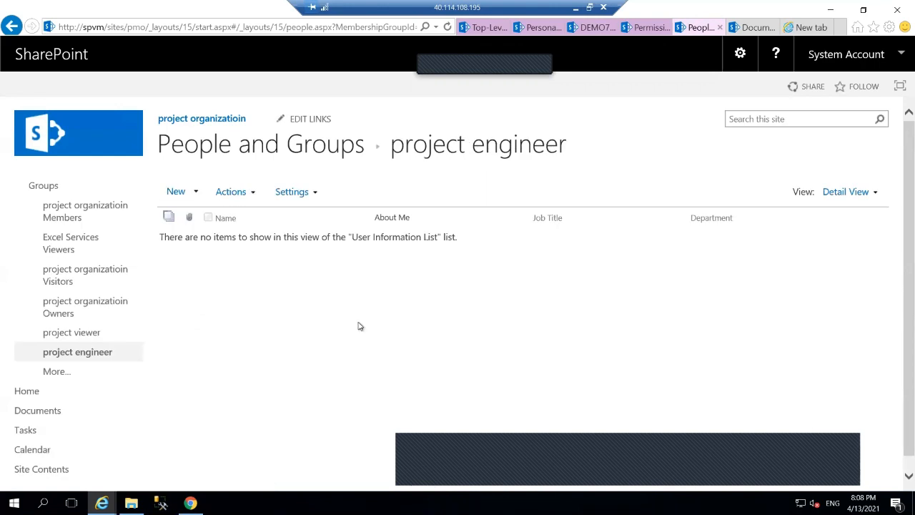
Invite one account to the project engineer group by picking its name suggestion
click(174, 192)
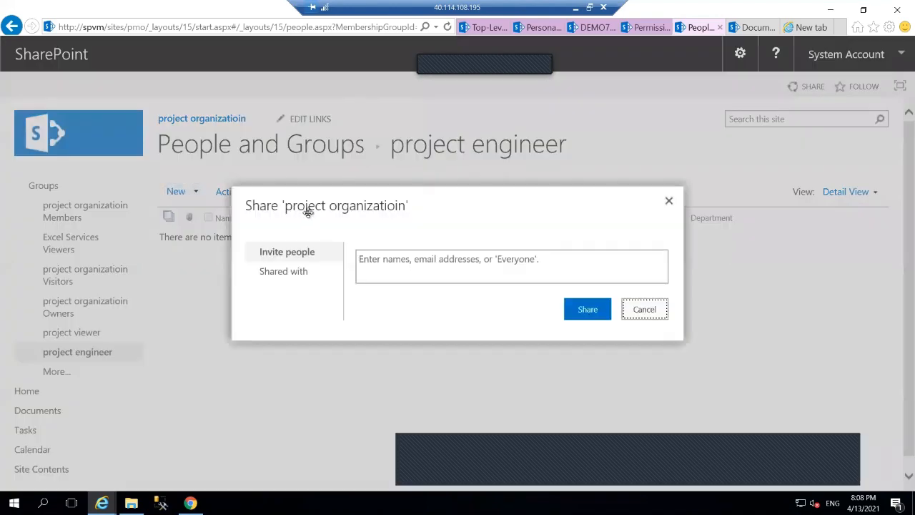
click(378, 259)
text(hr)
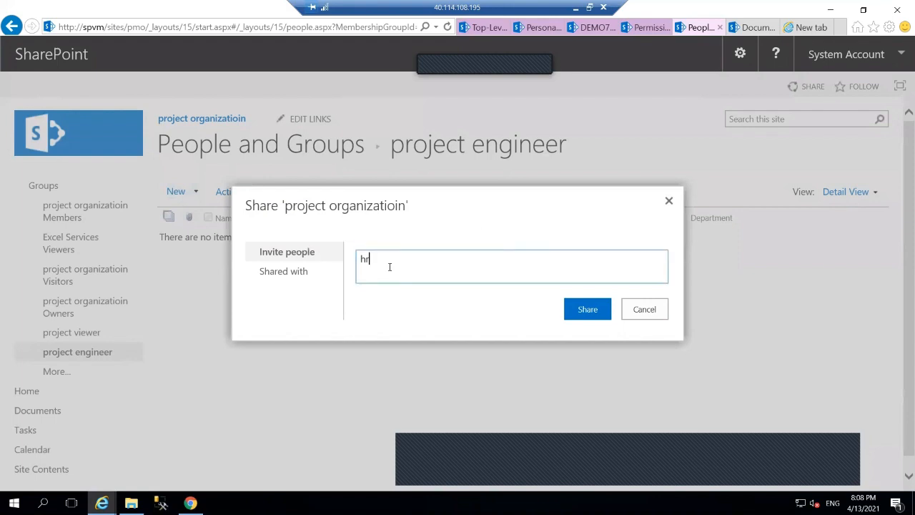
text(d)
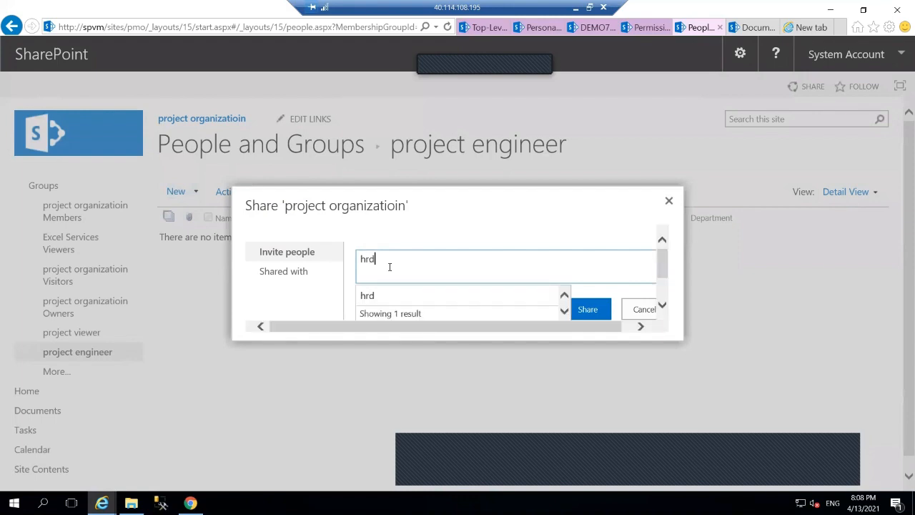
click(370, 299)
text(h)
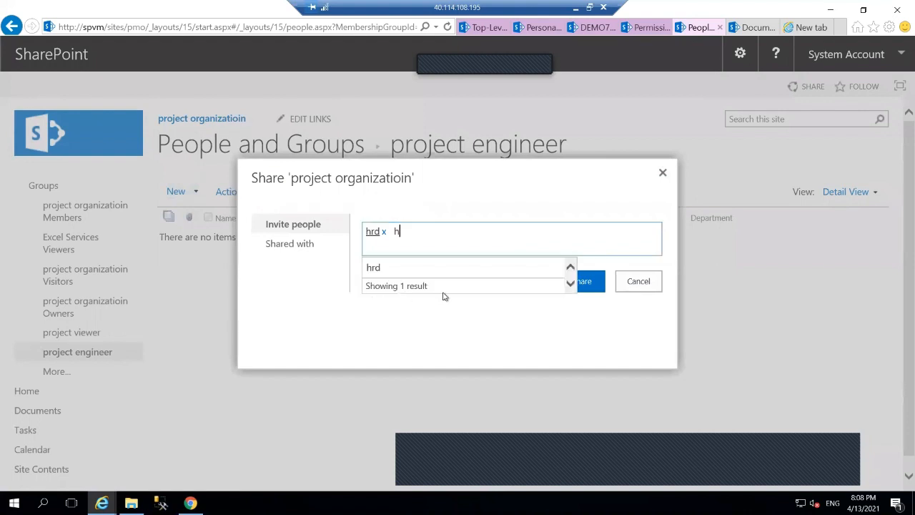
key(BackSpace)
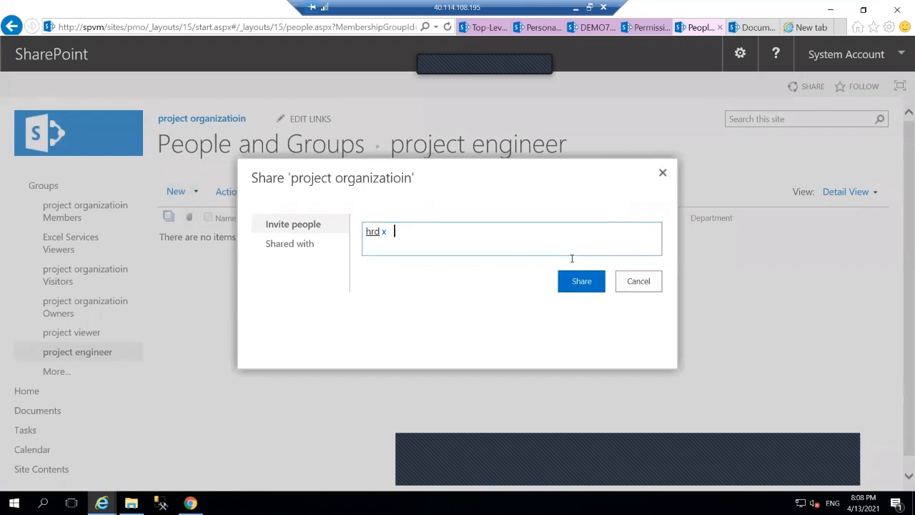
click(582, 283)
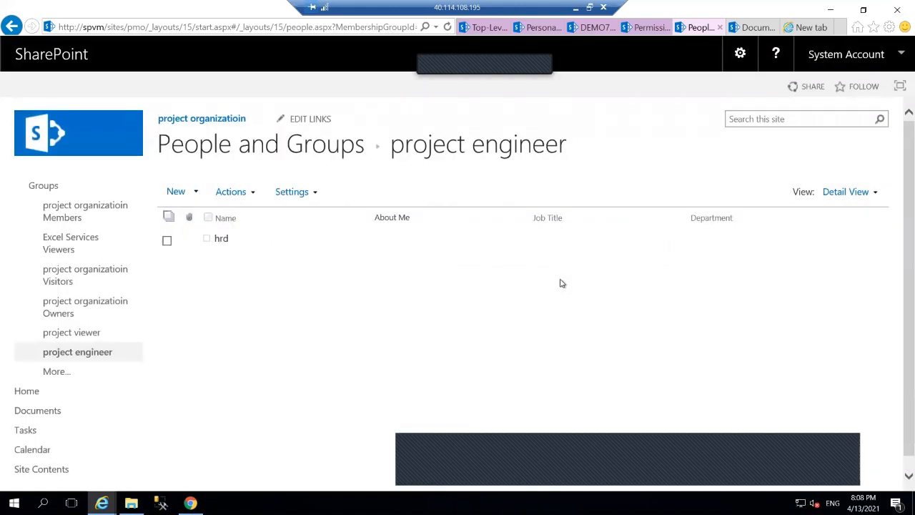
Return to the project organizatioin site and open Create Group from its Site permissions
click(193, 123)
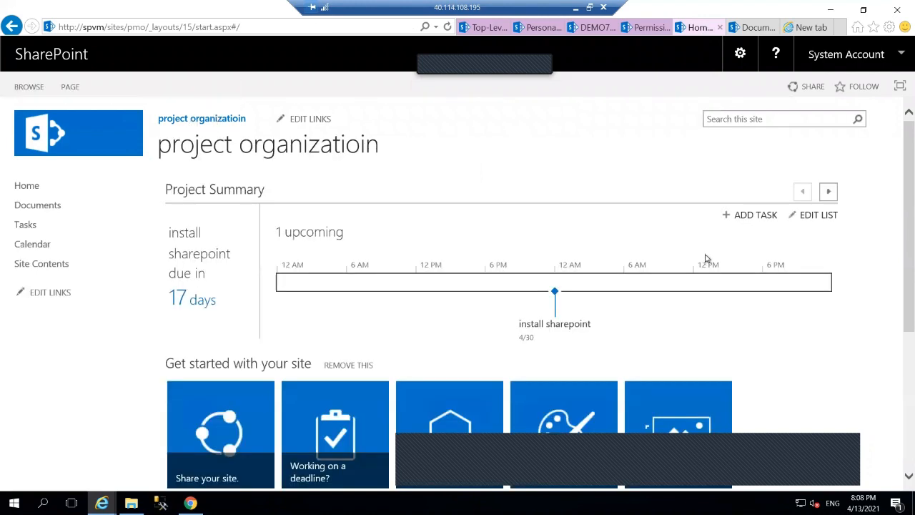
click(740, 56)
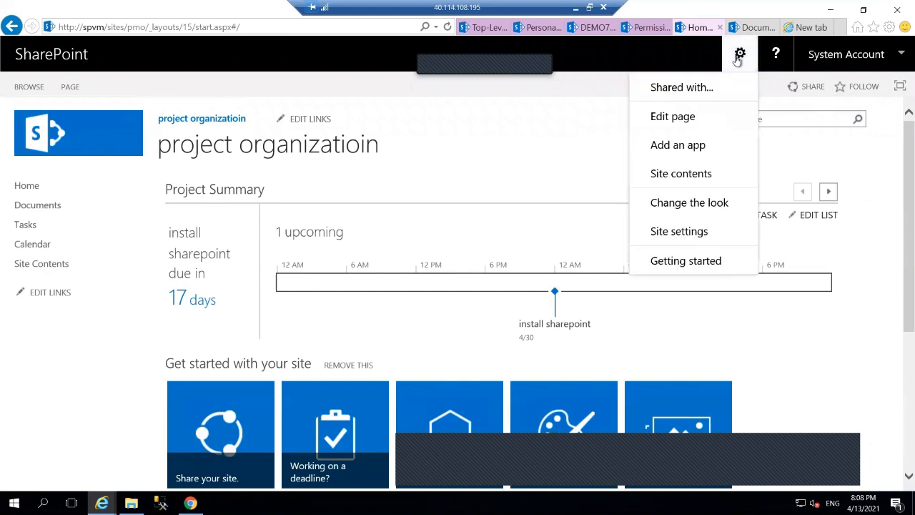
click(698, 238)
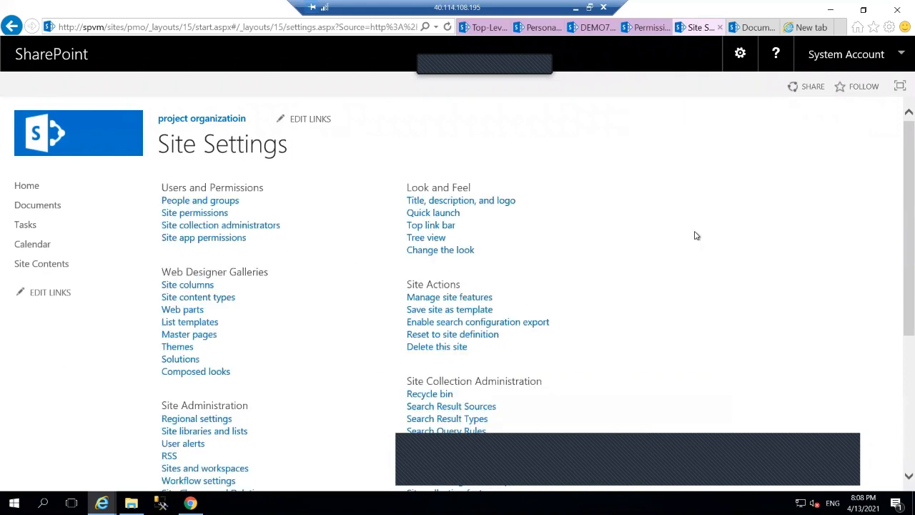
click(205, 214)
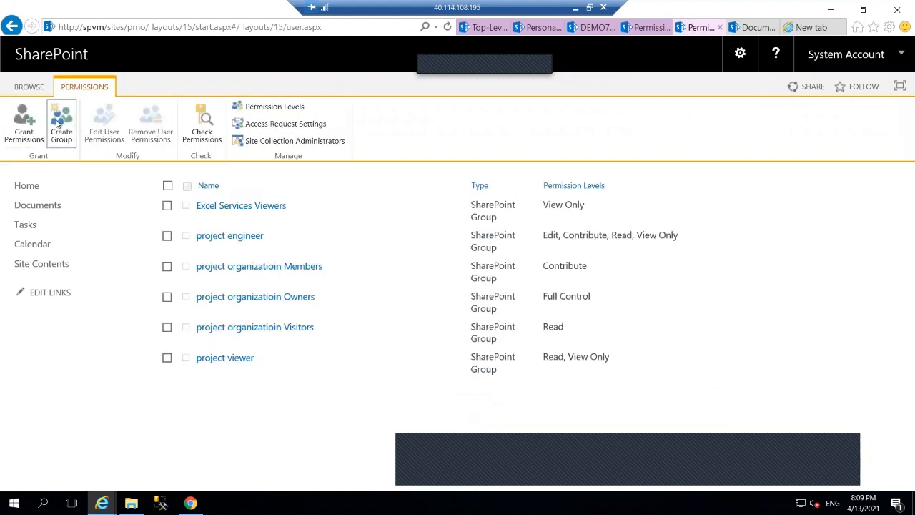
click(57, 123)
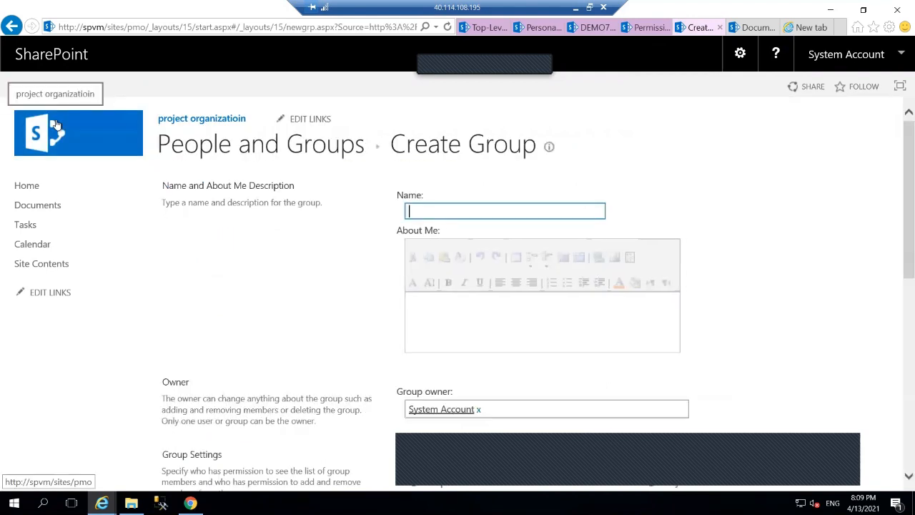
Name the new group 'manager', give it Full Control, and create it
text(m)
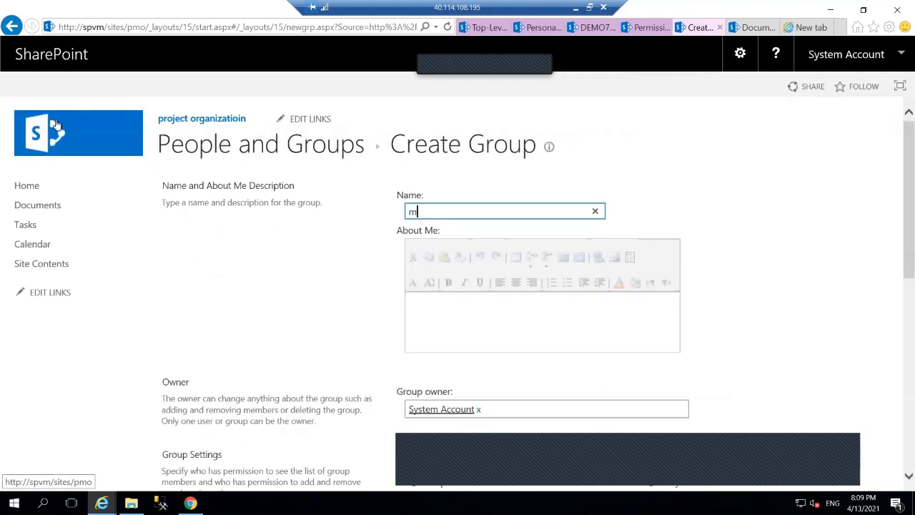
text(anager)
scroll(269, 271, down, 10)
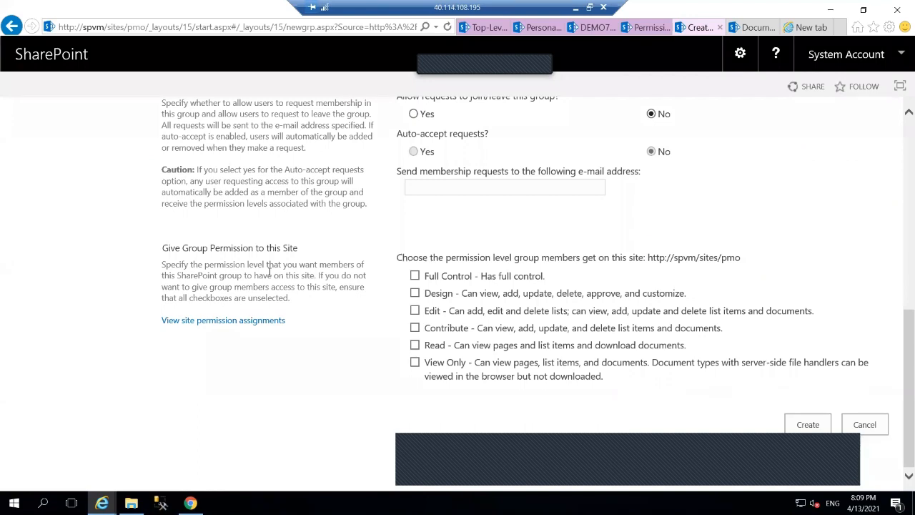
click(416, 278)
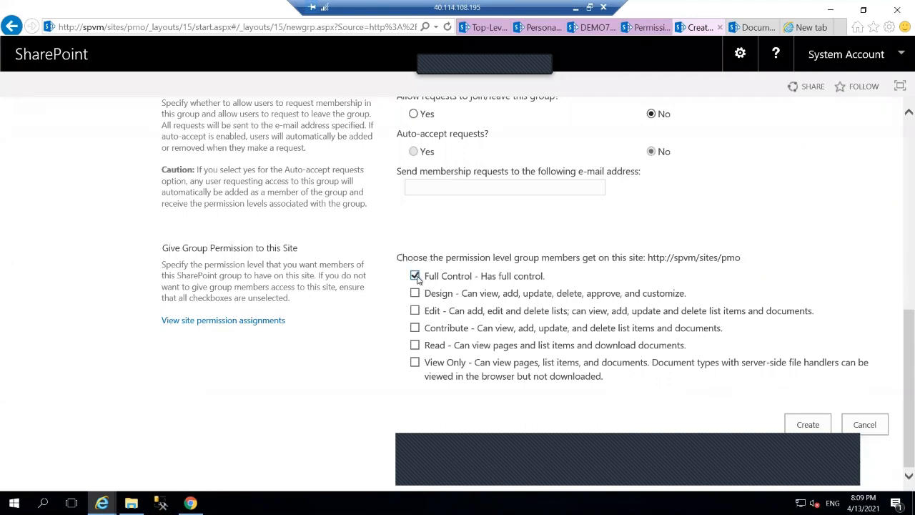
click(808, 426)
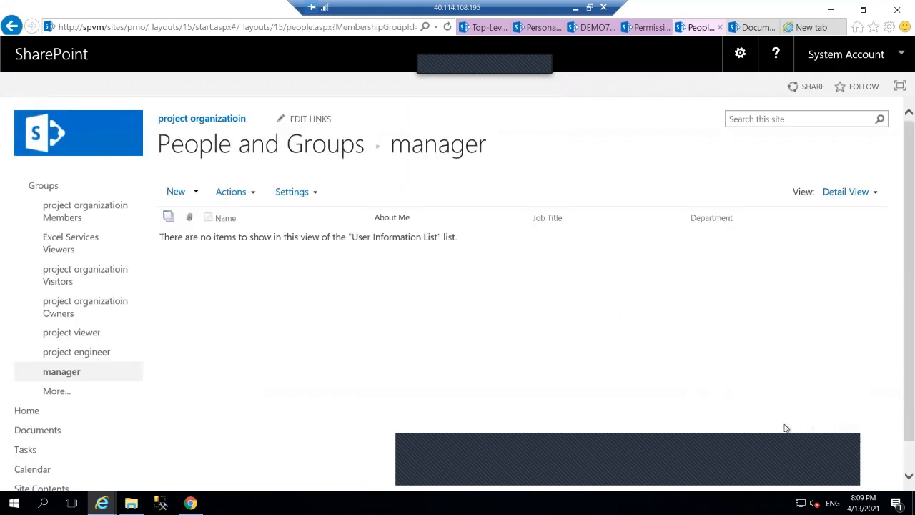
Add the suggested site admin account as the manager group's member
click(175, 198)
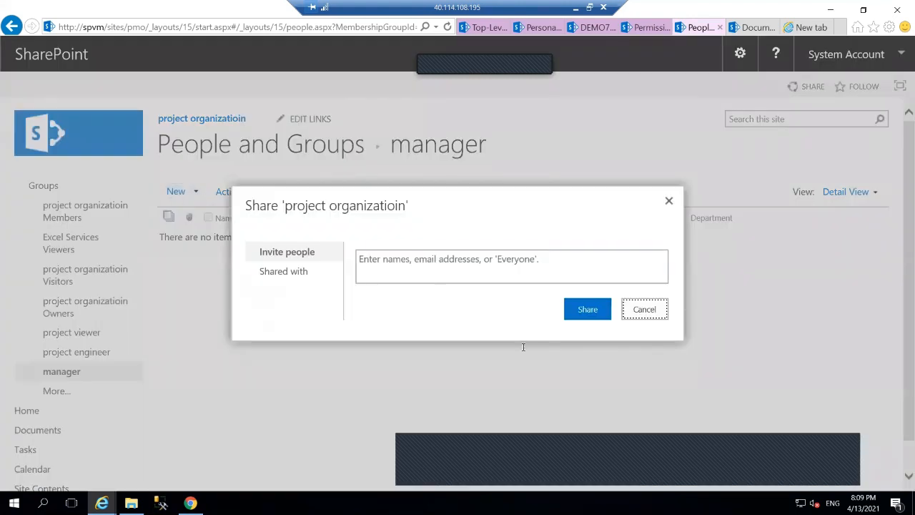
click(449, 279)
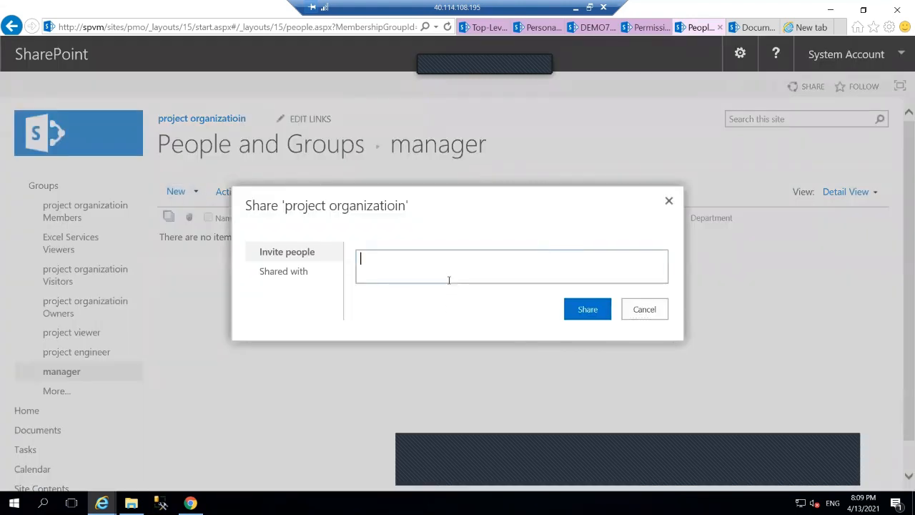
text(s)
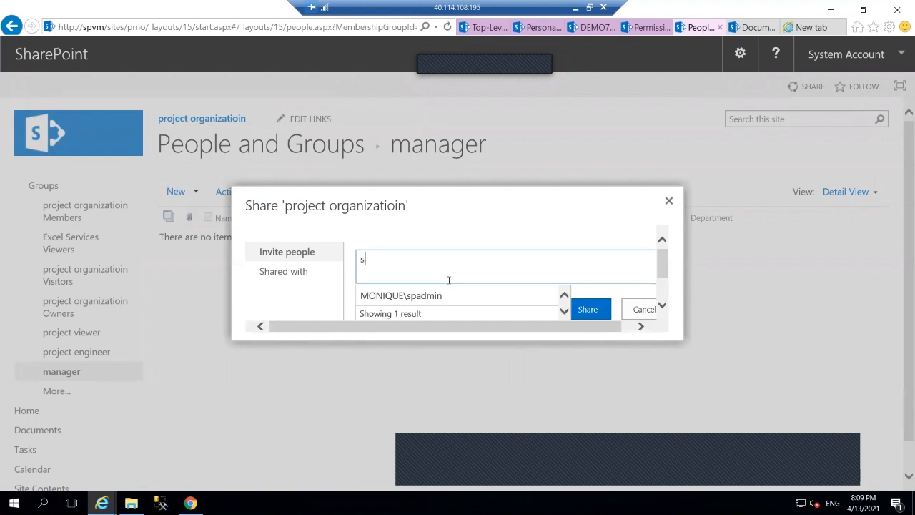
key(BackSpace)
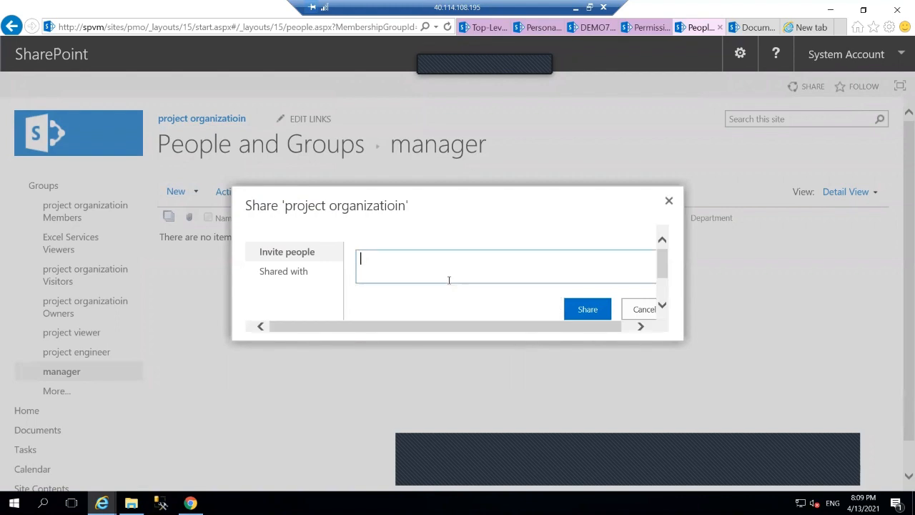
text(s)
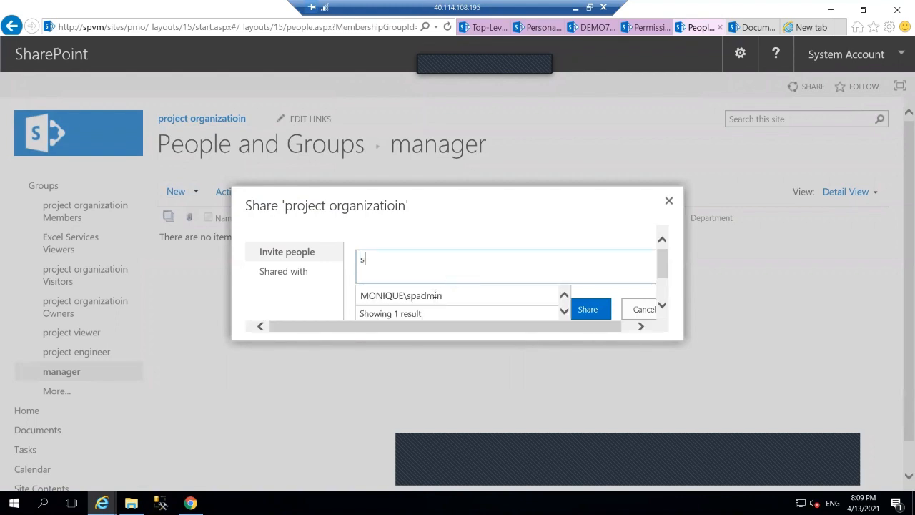
click(437, 298)
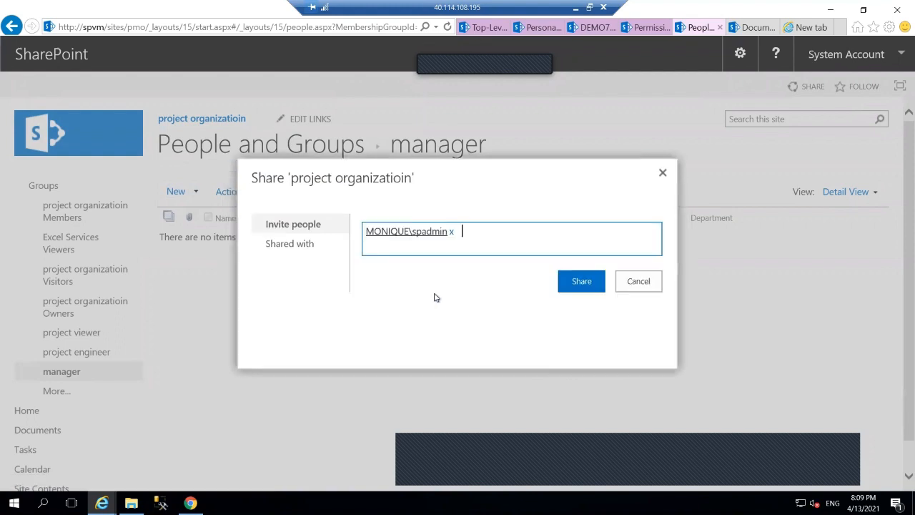
click(581, 281)
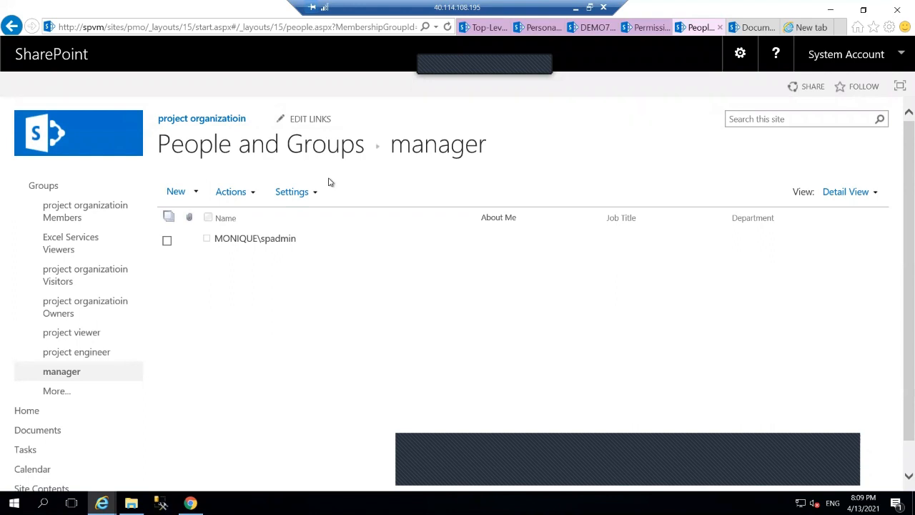
From the site home, open Site Contents and start a new subsite under Subsites
click(219, 121)
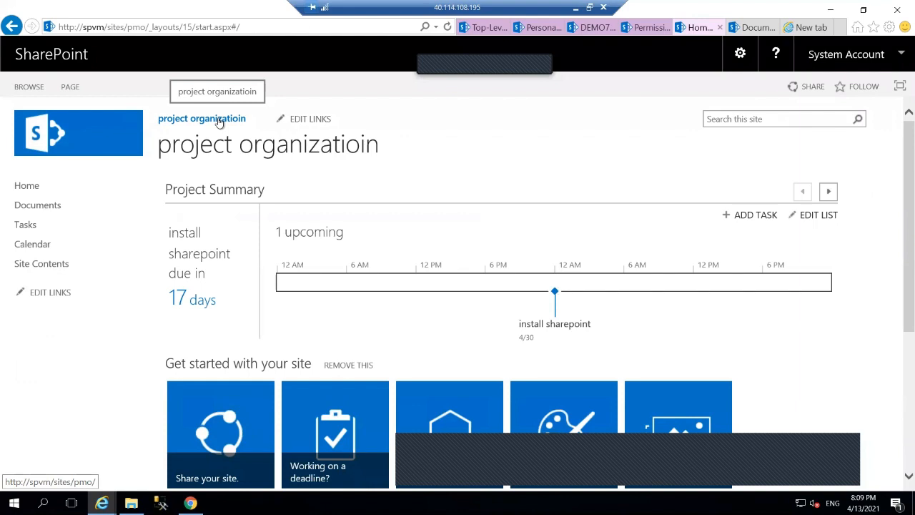
click(33, 266)
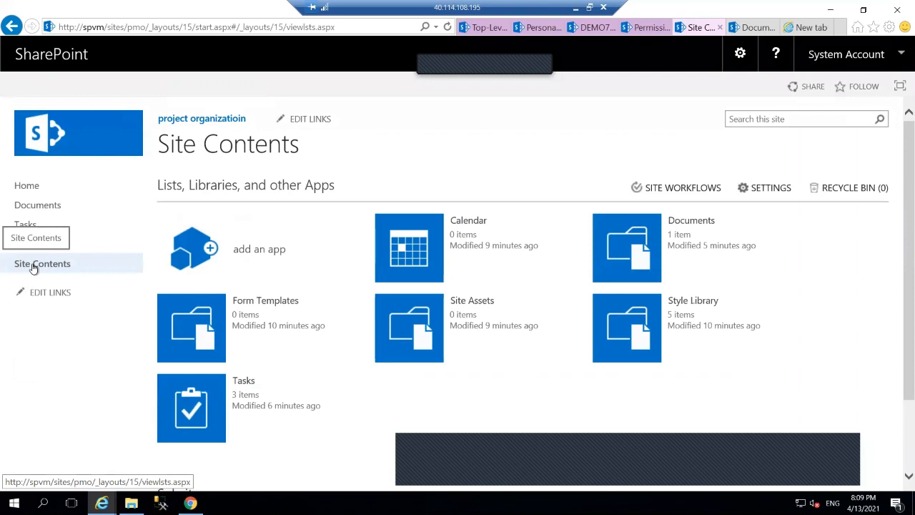
scroll(218, 358, down, 2)
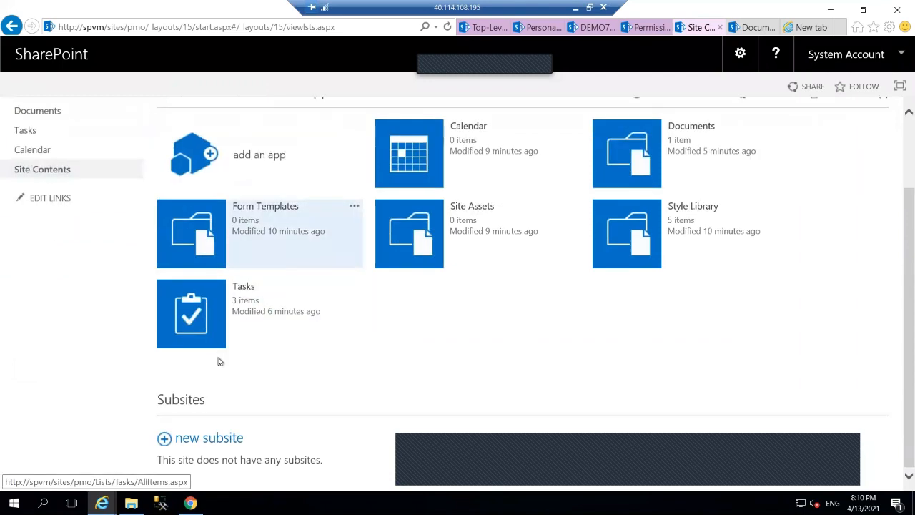
click(212, 438)
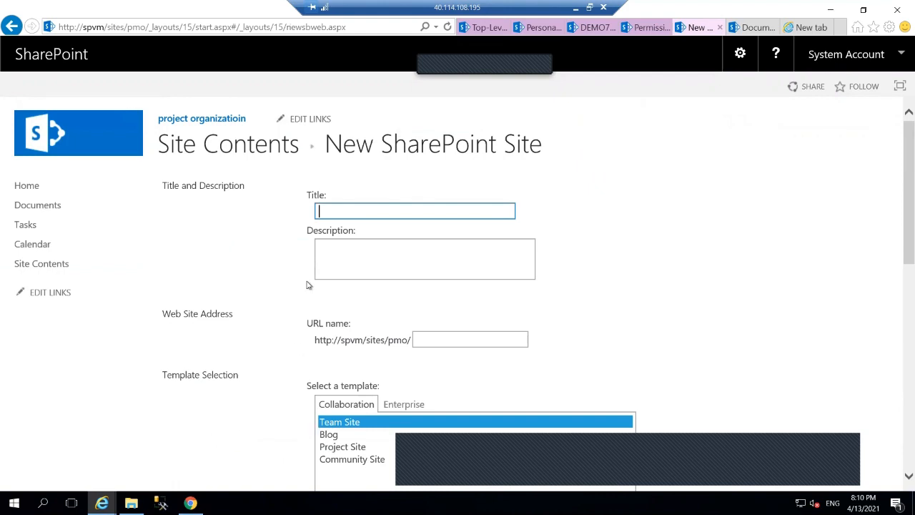
Title the subsite proj1, with unique permissions, Quick Launch listing and the parent's top link bar
text(proj1)
click(466, 340)
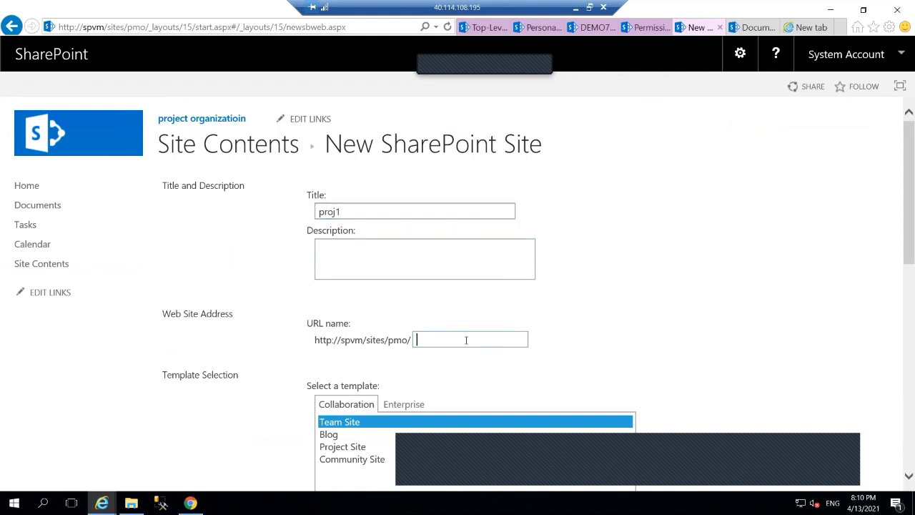
text(proj1)
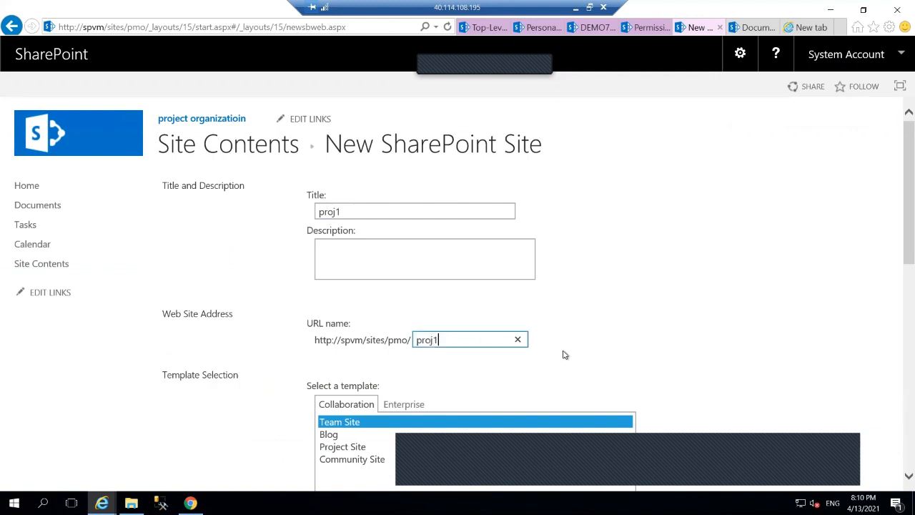
scroll(564, 354, down, 3)
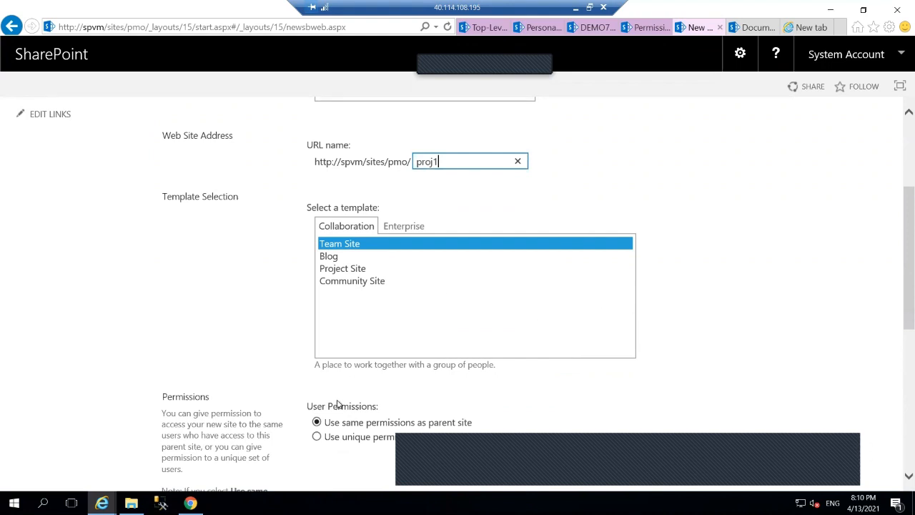
click(317, 436)
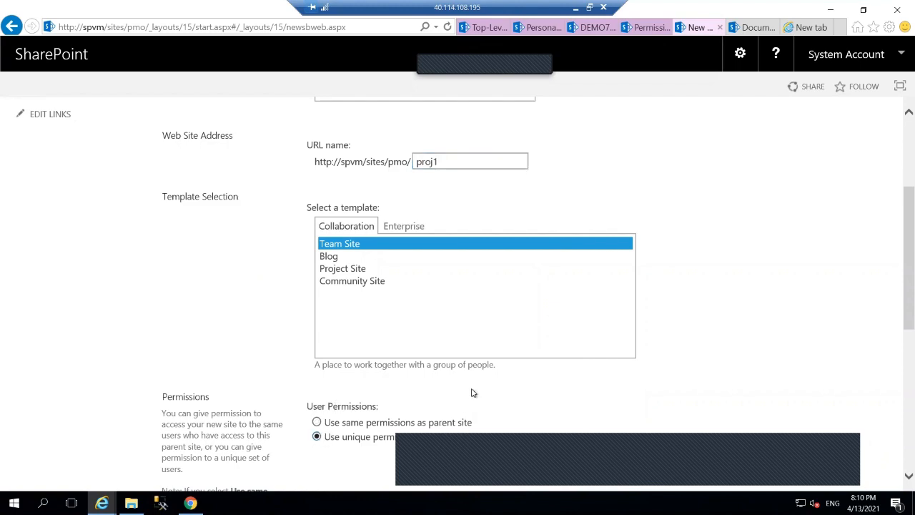
scroll(472, 392, down, 5)
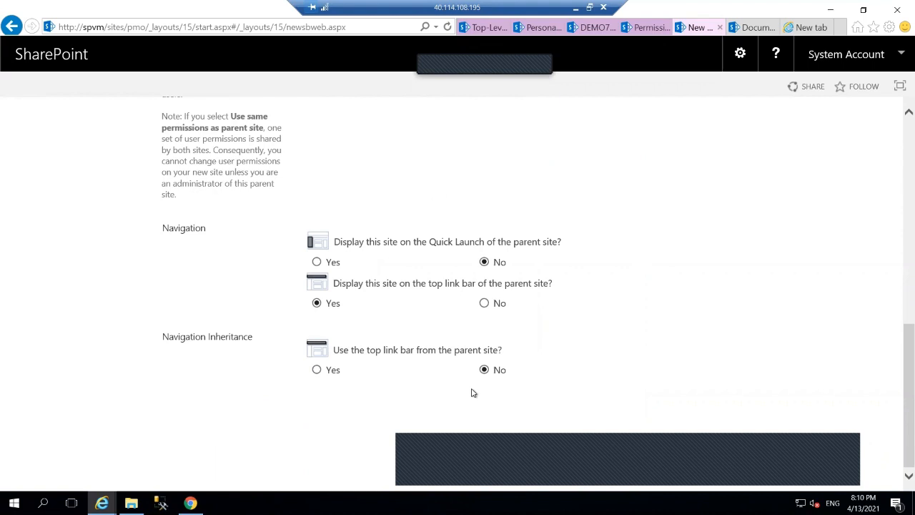
click(317, 263)
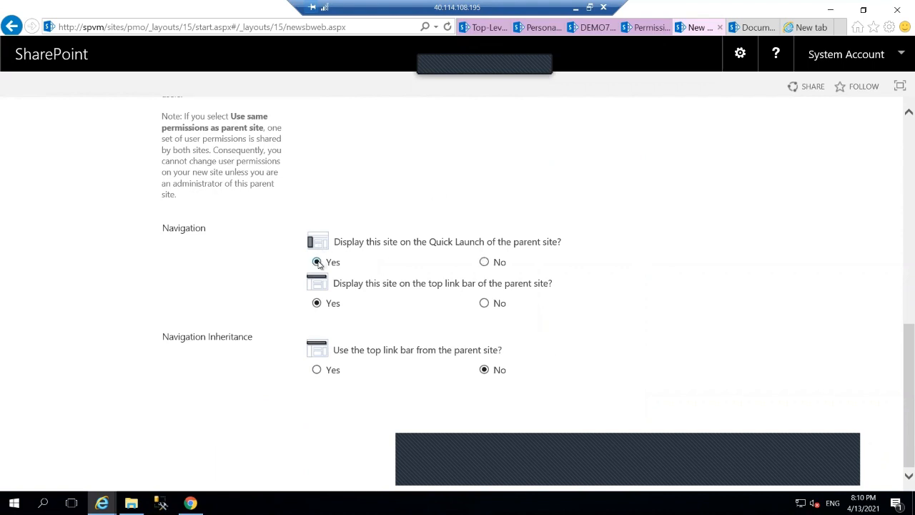
click(316, 370)
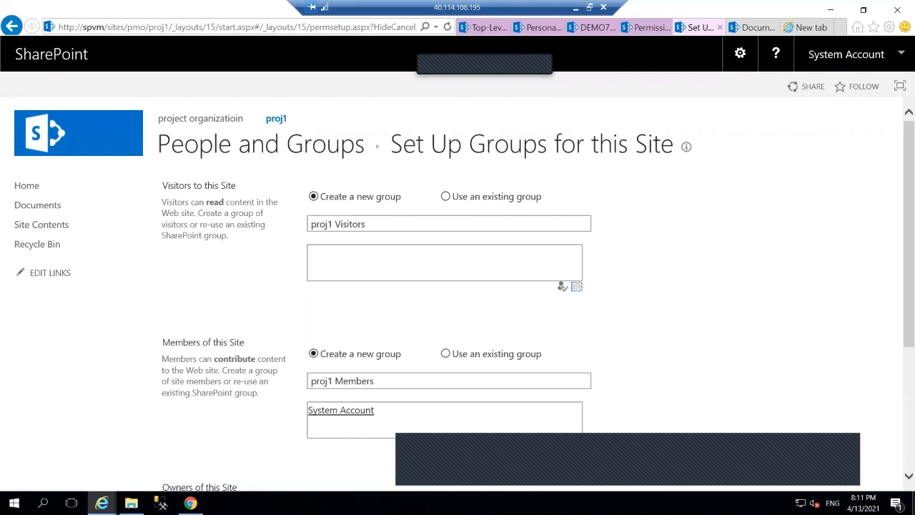
Make the existing project viewer group proj1's visitors group
click(446, 197)
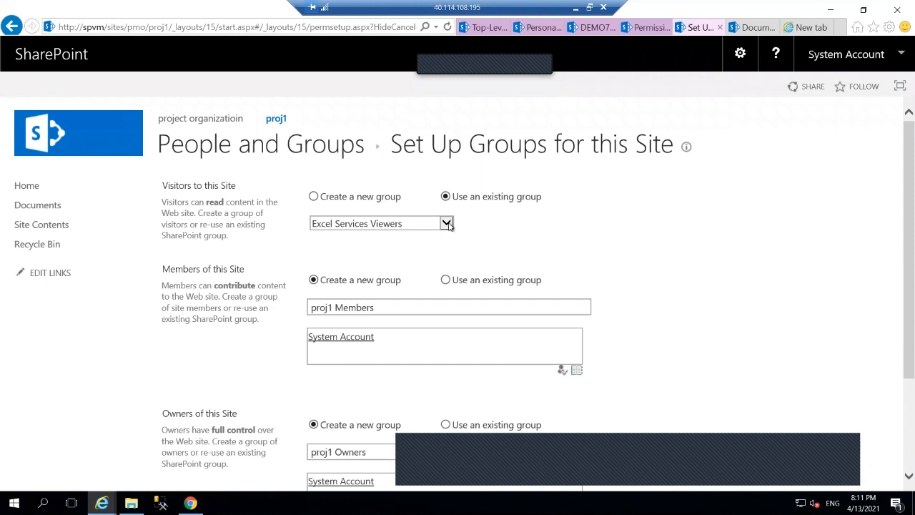
click(446, 224)
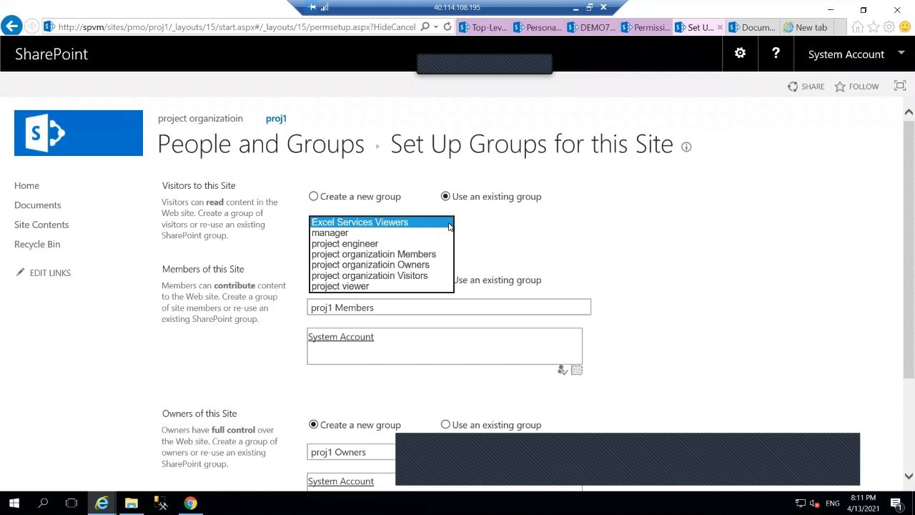
click(359, 281)
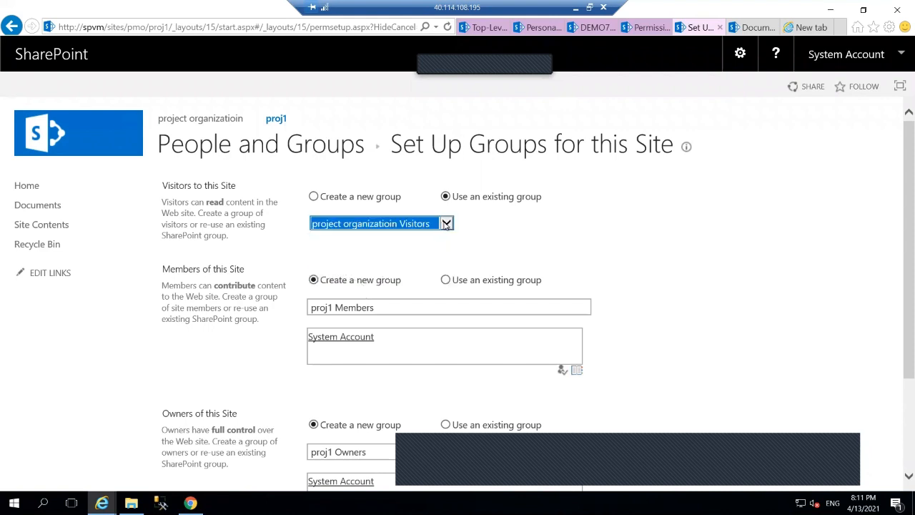
click(447, 226)
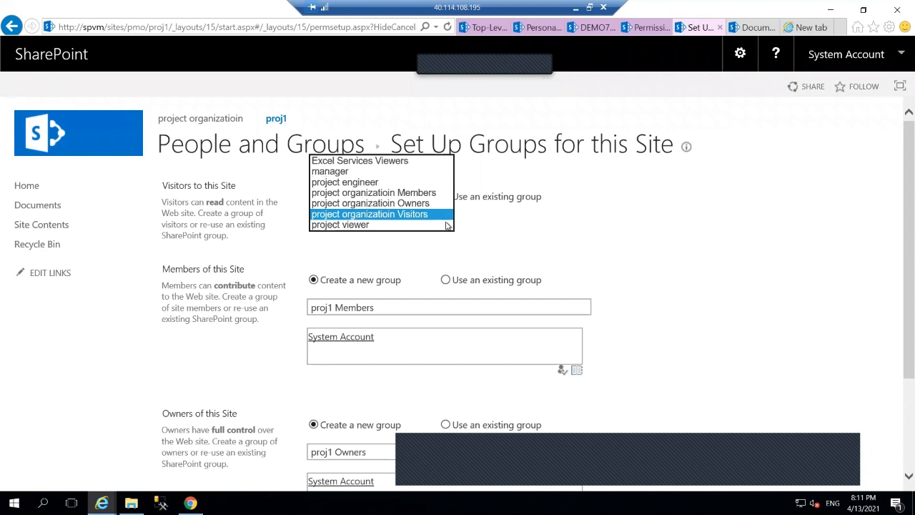
click(357, 225)
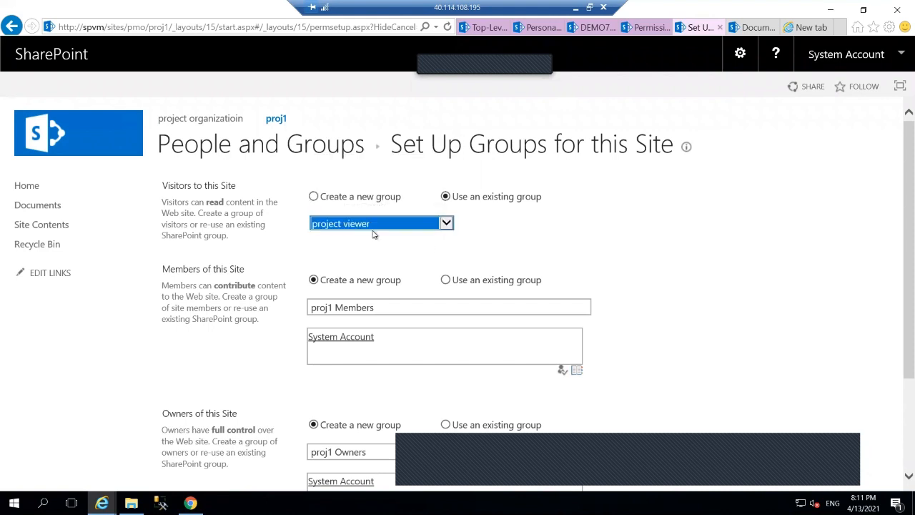
Use project engineer as proj1's members group and manager as its owners group
click(446, 280)
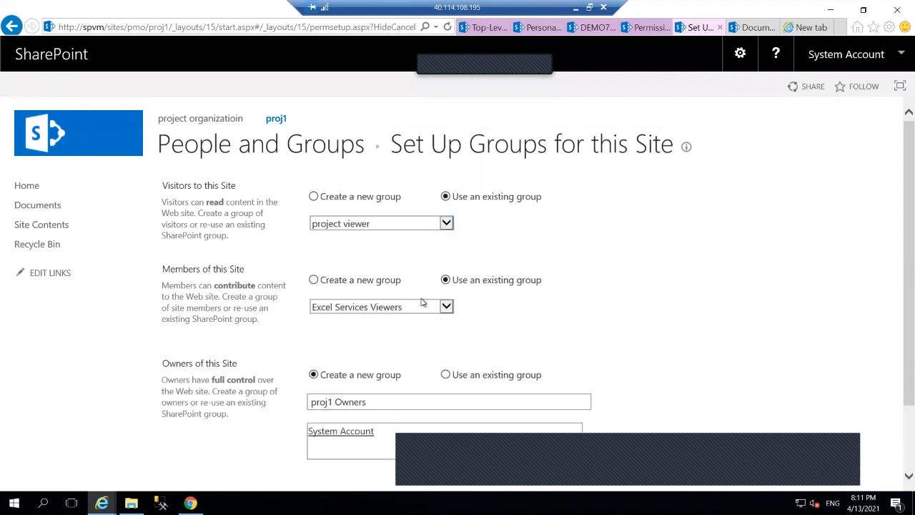
click(448, 308)
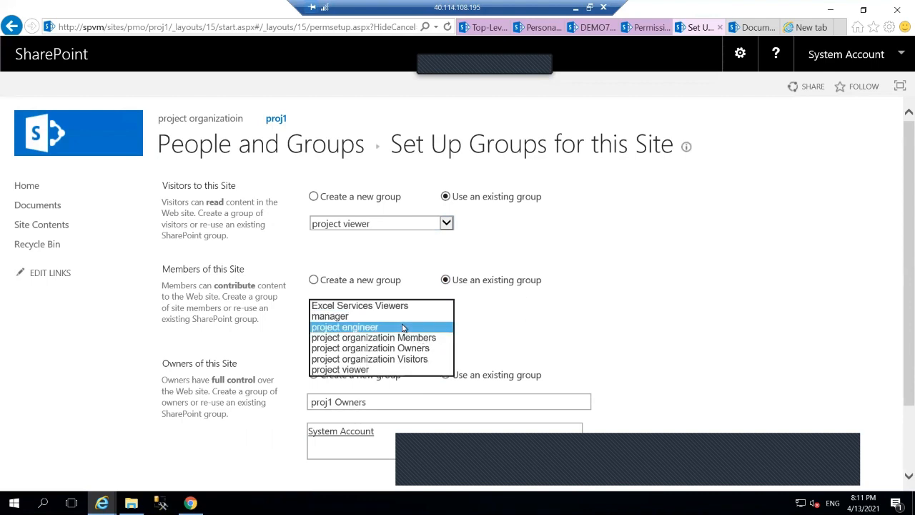
click(402, 328)
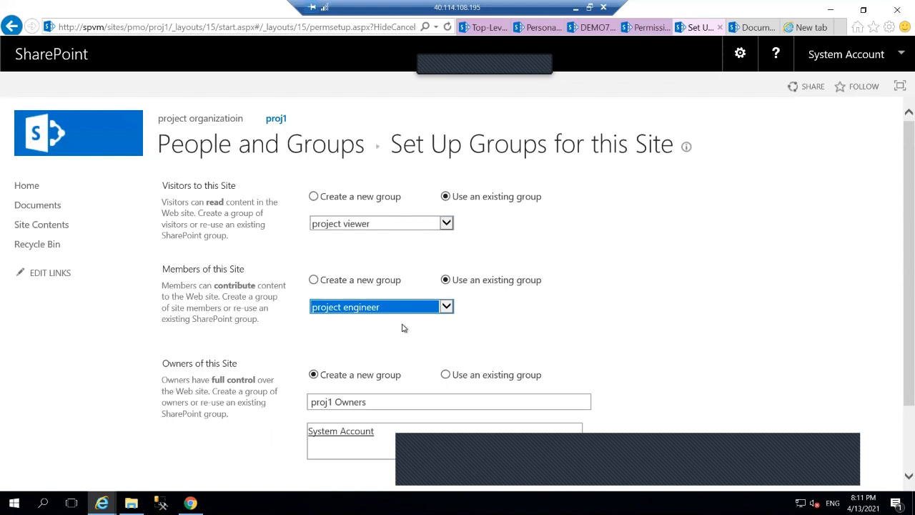
click(447, 374)
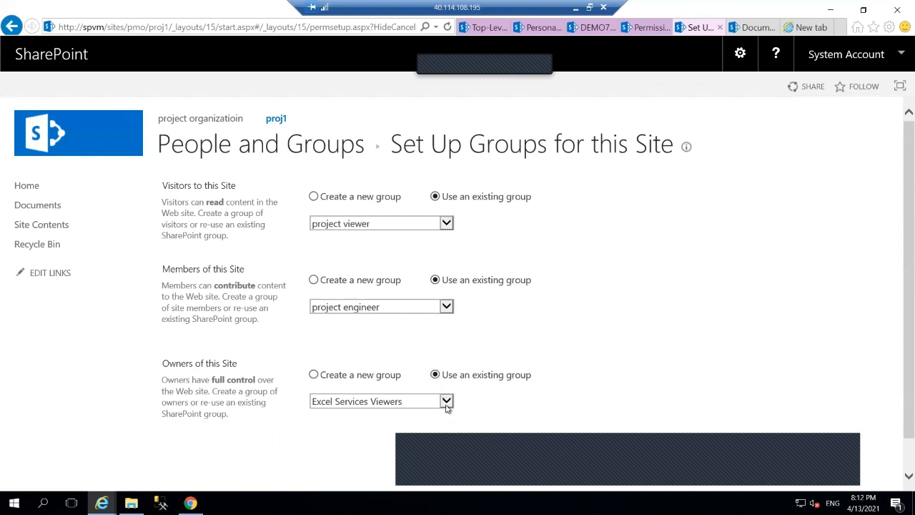
click(446, 402)
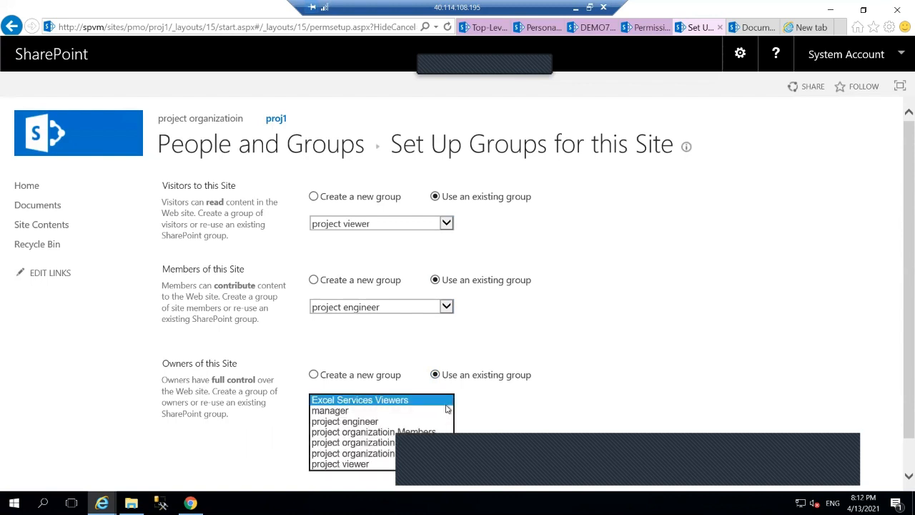
click(362, 411)
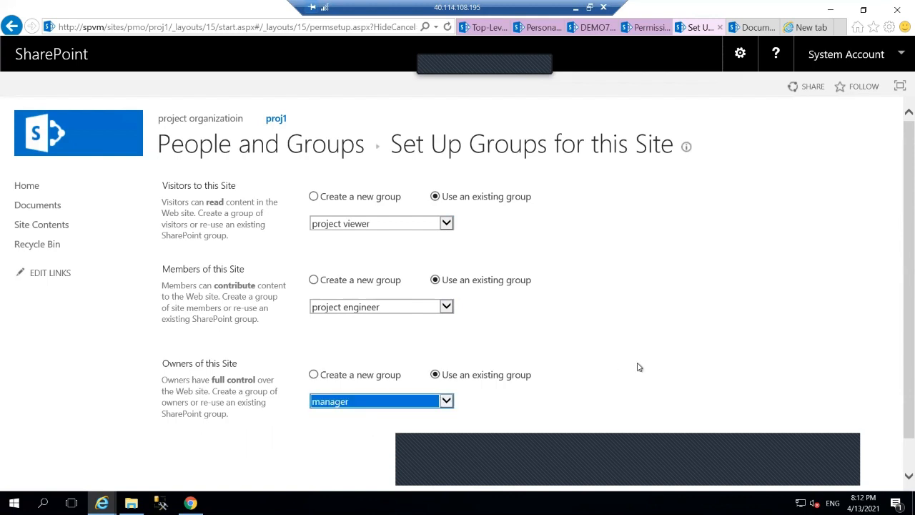
scroll(638, 367, down, 1)
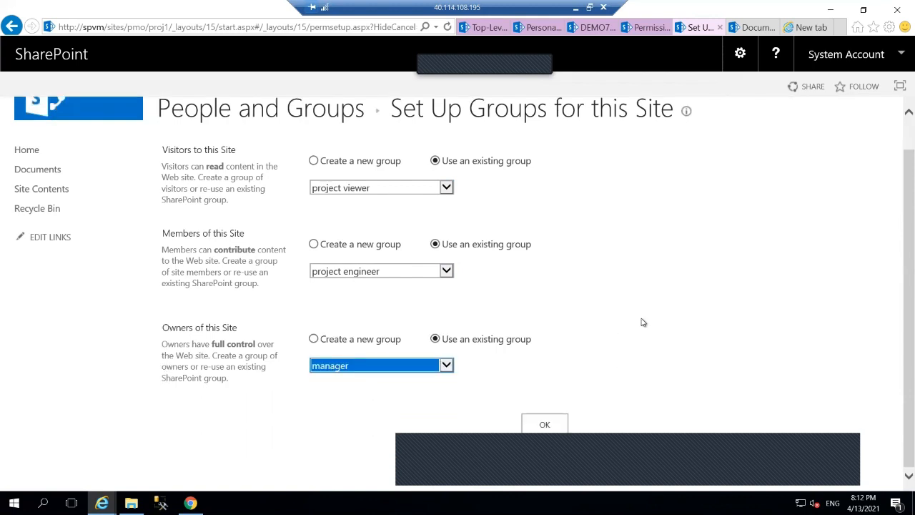
click(577, 10)
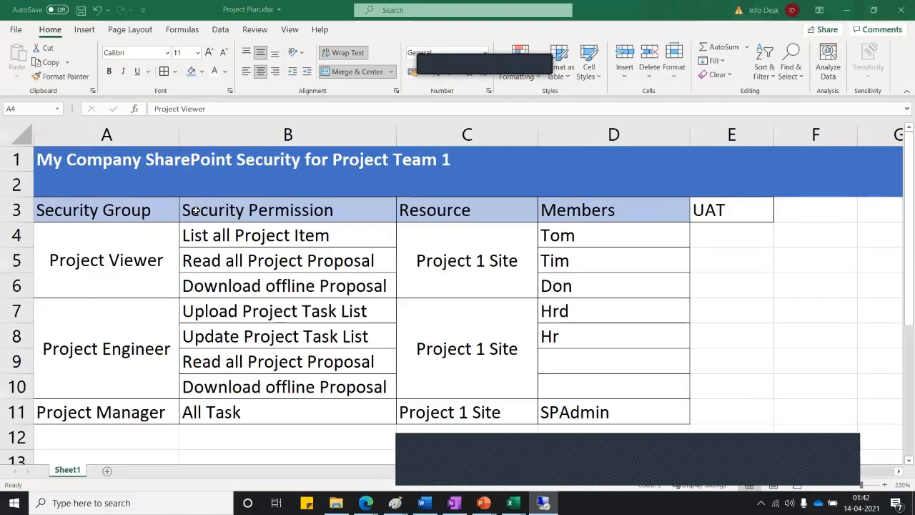
click(163, 211)
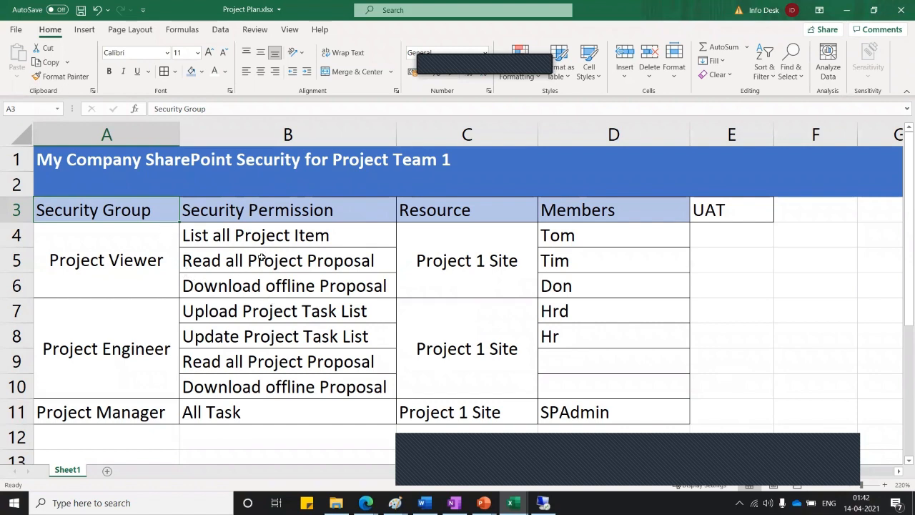
click(157, 270)
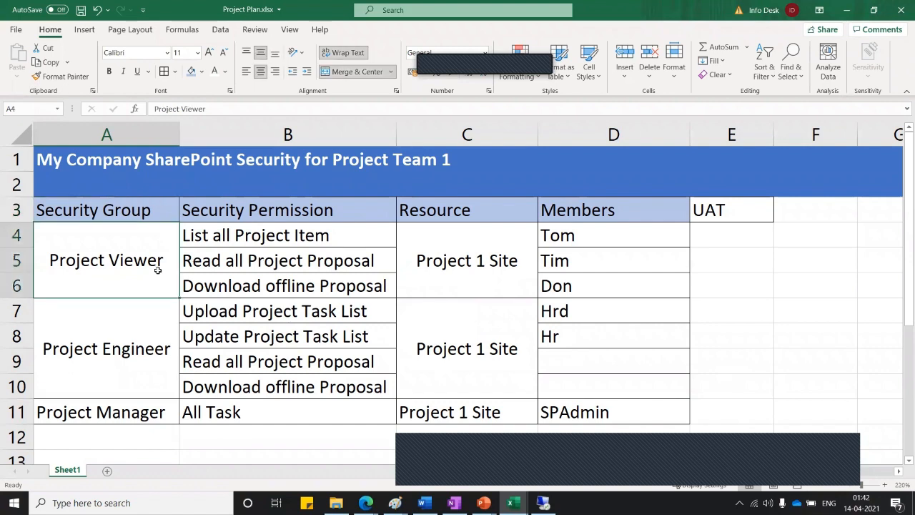
click(148, 340)
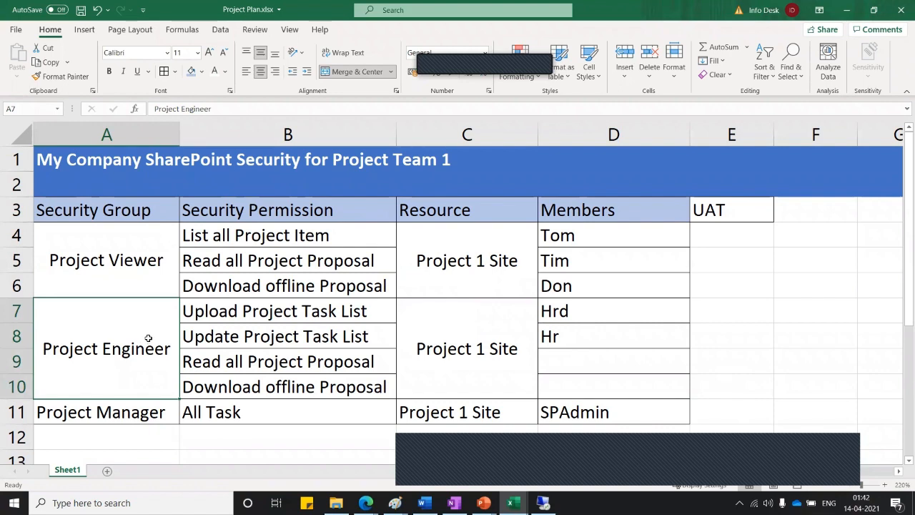
click(139, 410)
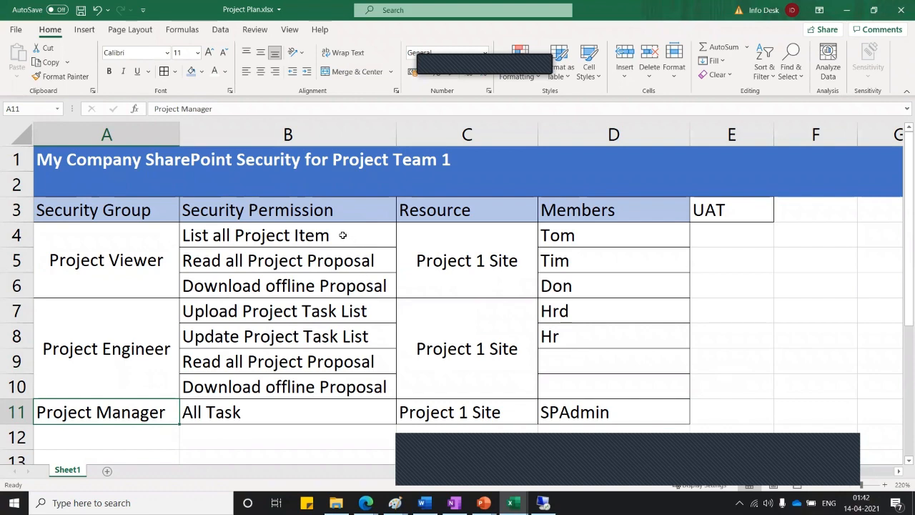
drag(343, 236, 327, 409)
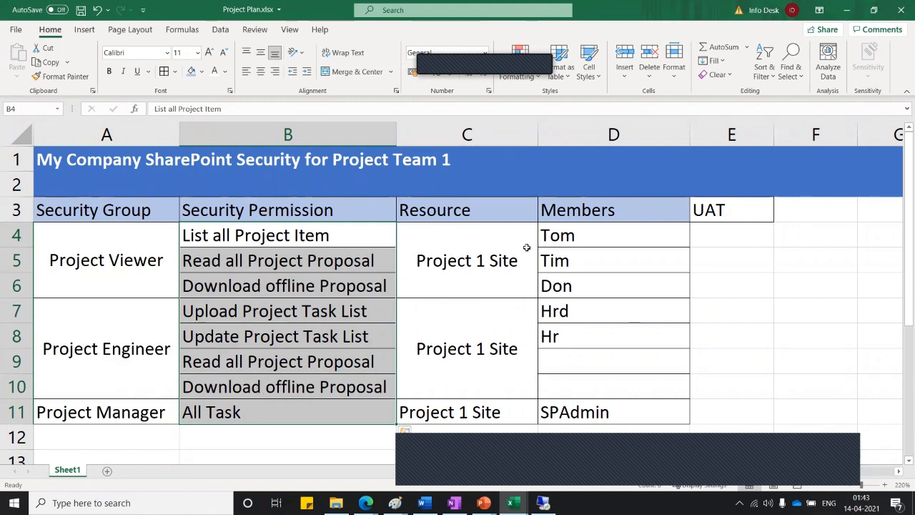
Copy the Project 1 security table A3:D11 and select A13 as the paste target
drag(482, 235, 484, 404)
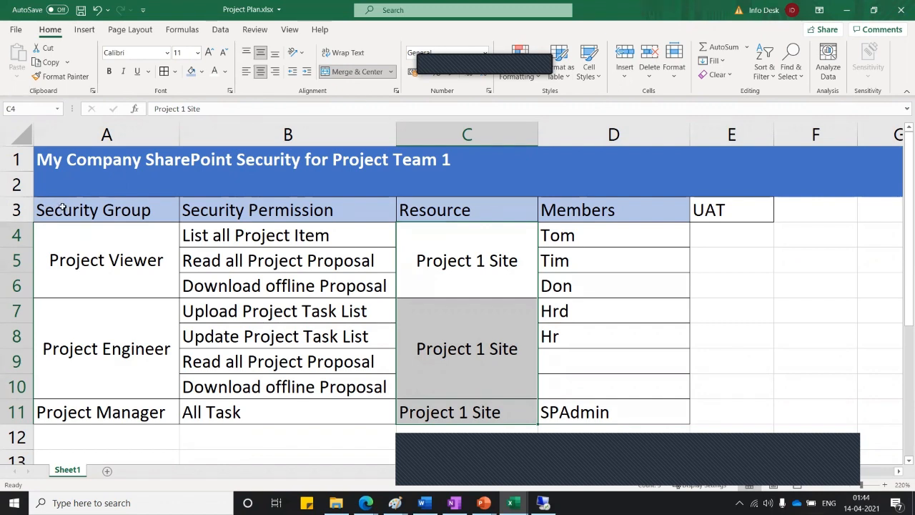
drag(63, 207, 588, 405)
right_click(587, 392)
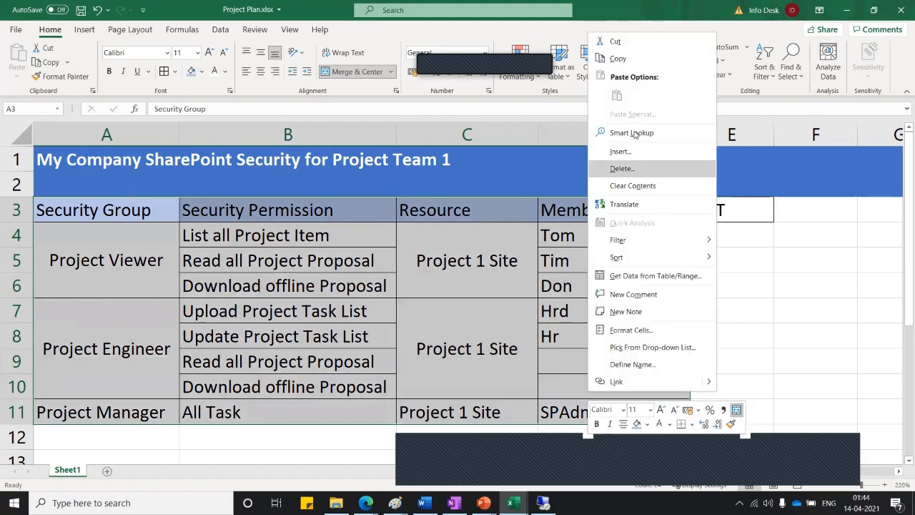
click(607, 60)
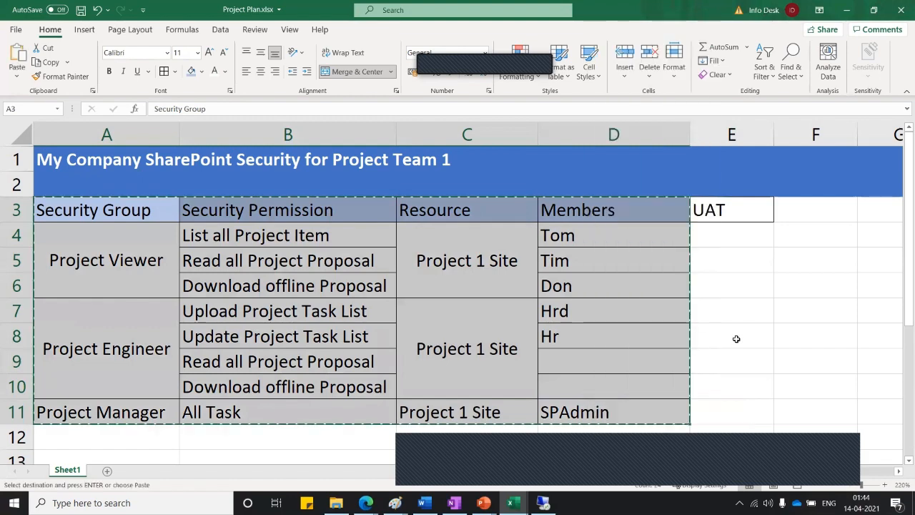
scroll(737, 342, down, 1)
click(66, 378)
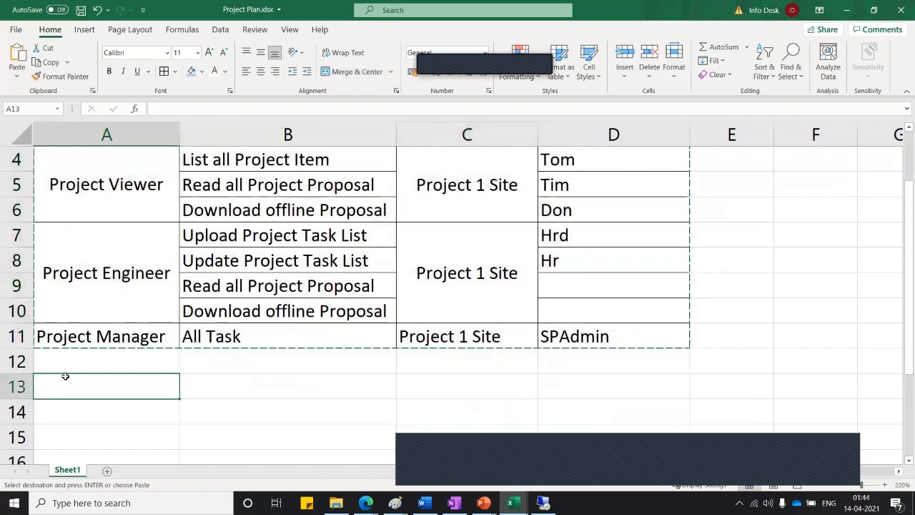
Paste the table at A13 and change C14 to Project 2 Site
key(ctrl+v)
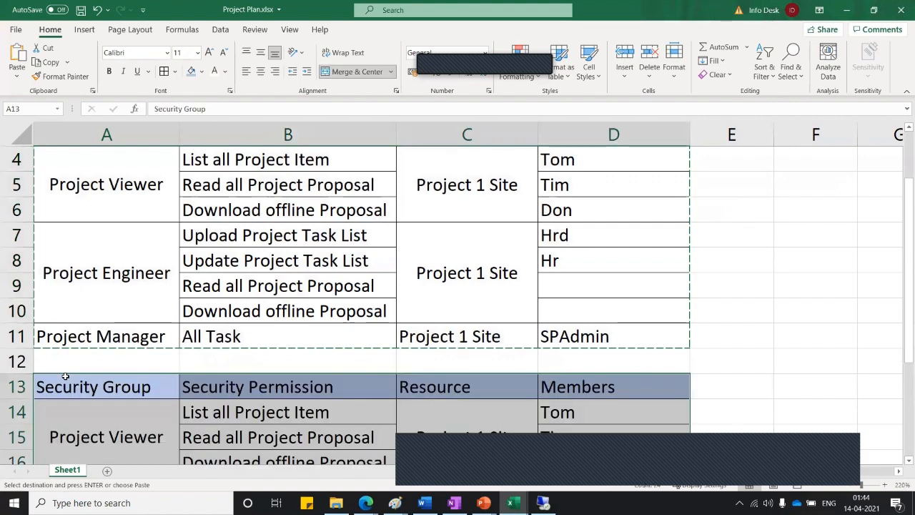
click(783, 348)
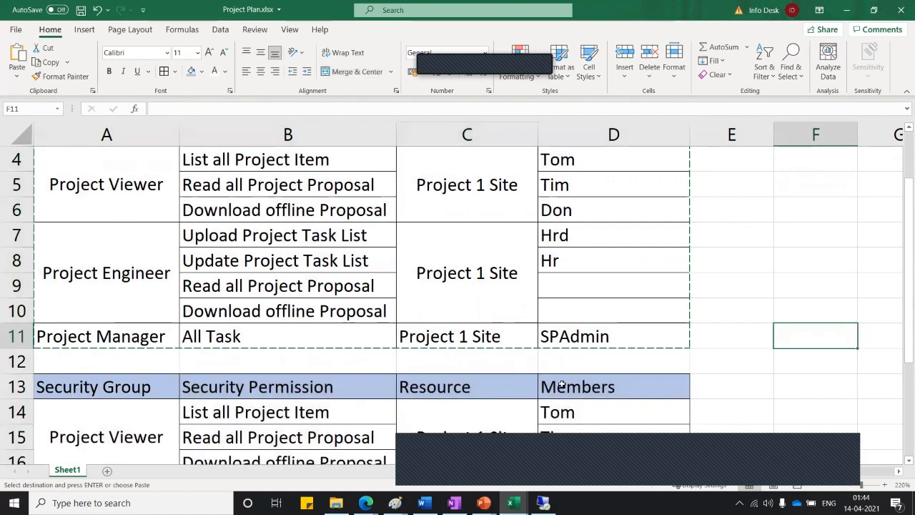
scroll(500, 218, down, 3)
click(491, 209)
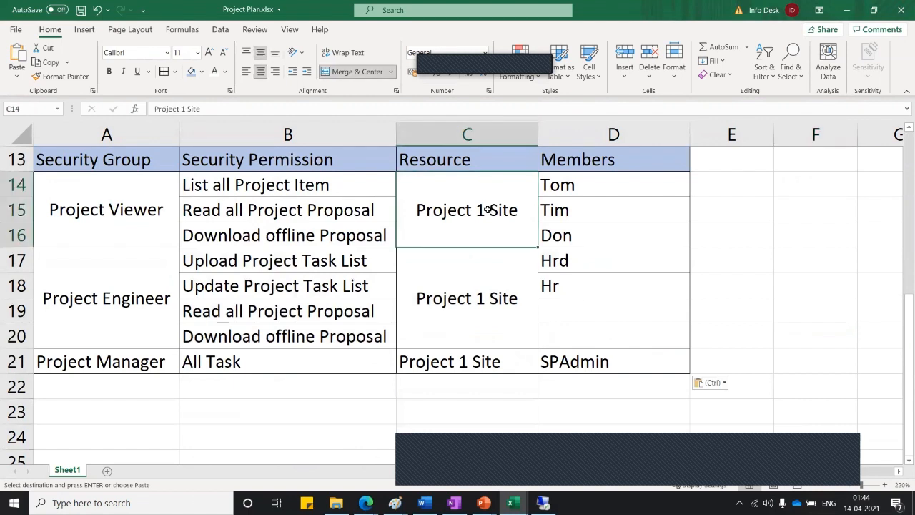
double_click(487, 210)
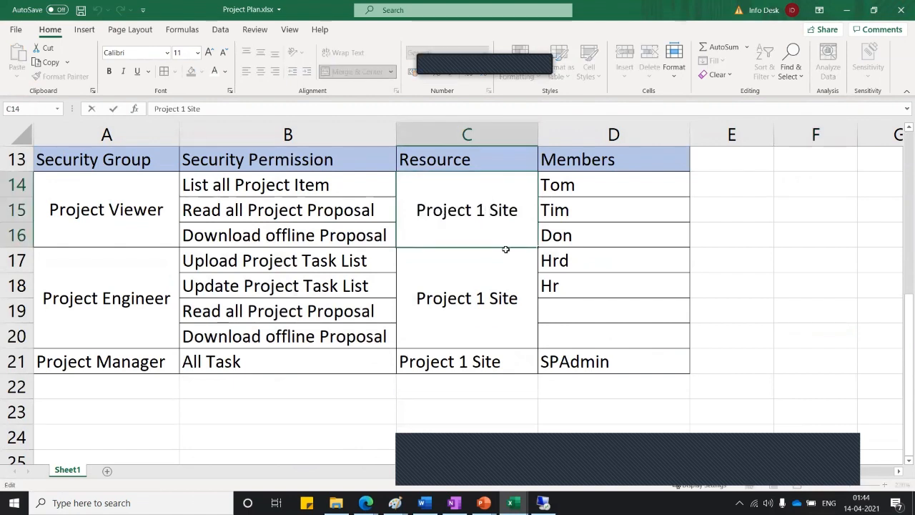
key(BackSpace)
text(2)
click(479, 296)
Change the C17 and C21 resources to Project 2 Site
double_click(481, 298)
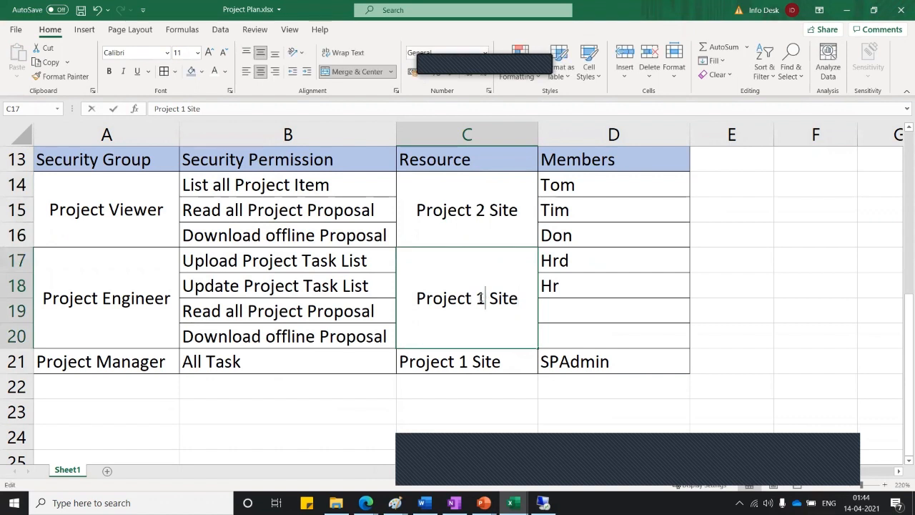
text(2)
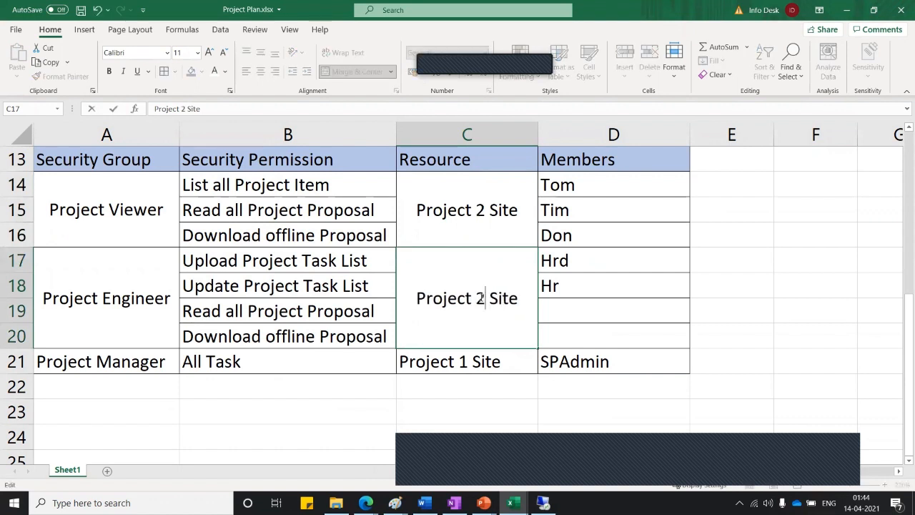
double_click(464, 361)
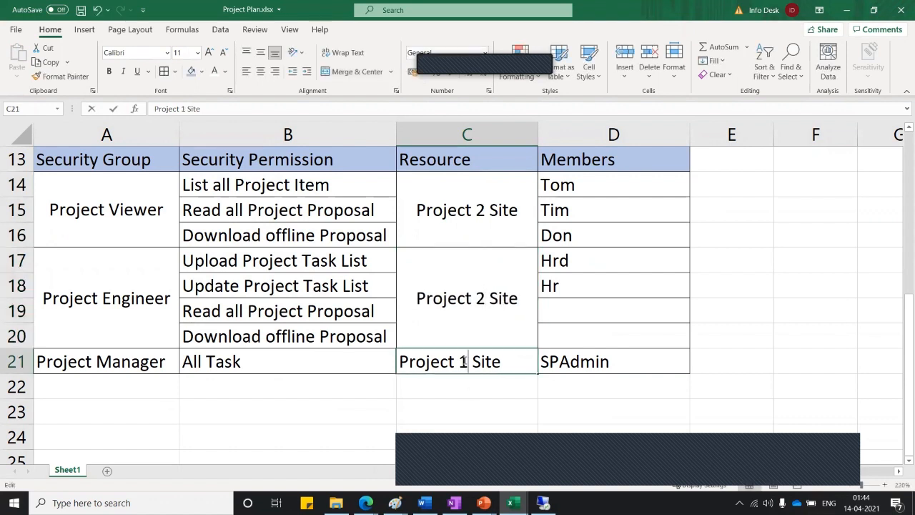
key(BackSpace)
text(2)
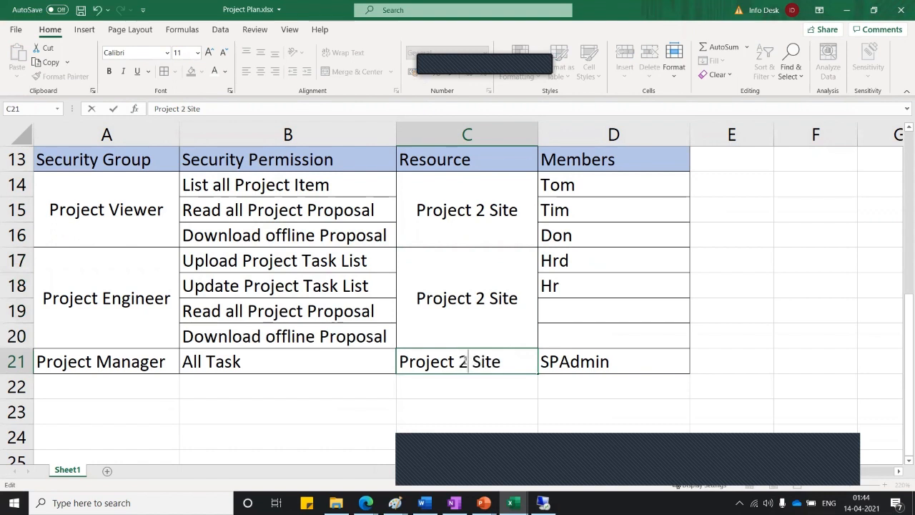
click(707, 264)
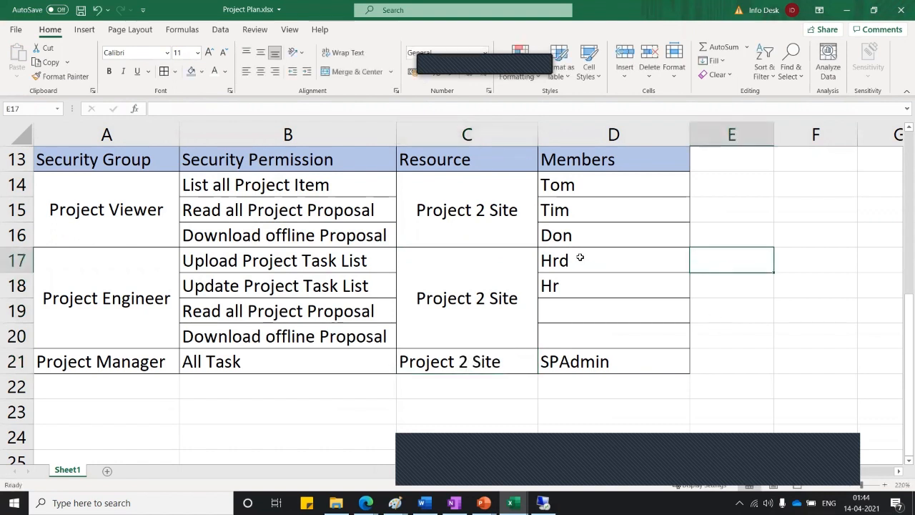
Move the Hrd and Hr entries from D17:D18 into D14, replacing Tom and Tim
drag(582, 262, 582, 284)
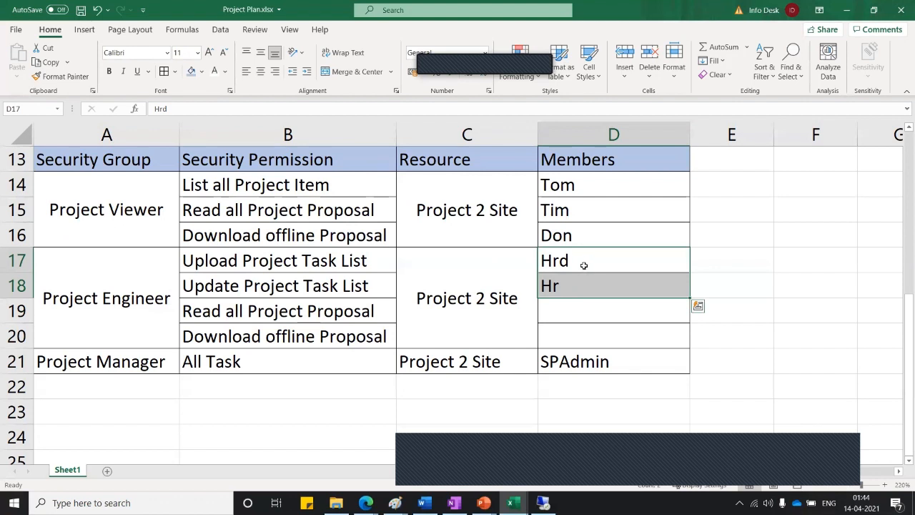
key(ctrl+c)
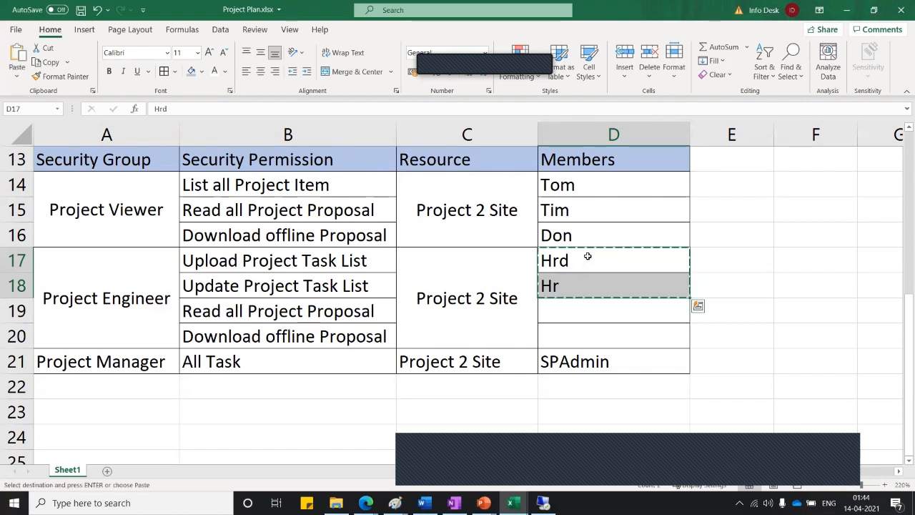
click(585, 185)
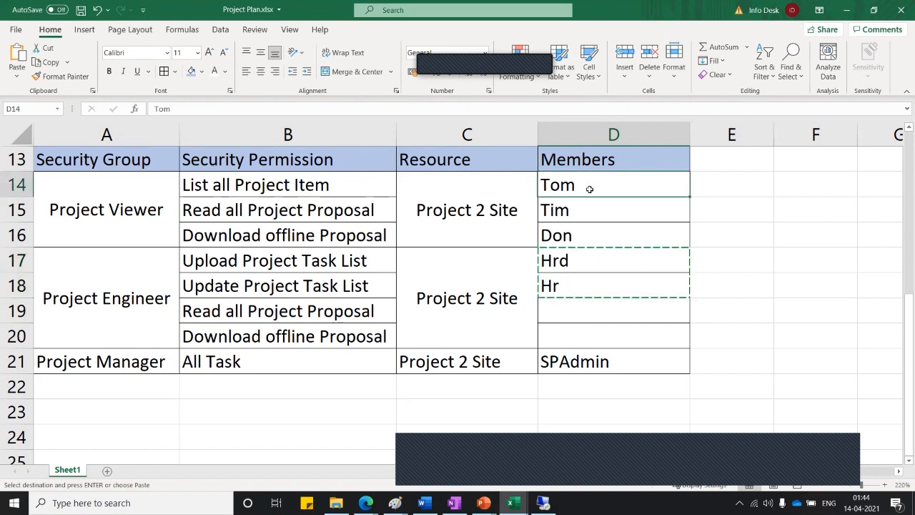
right_click(589, 189)
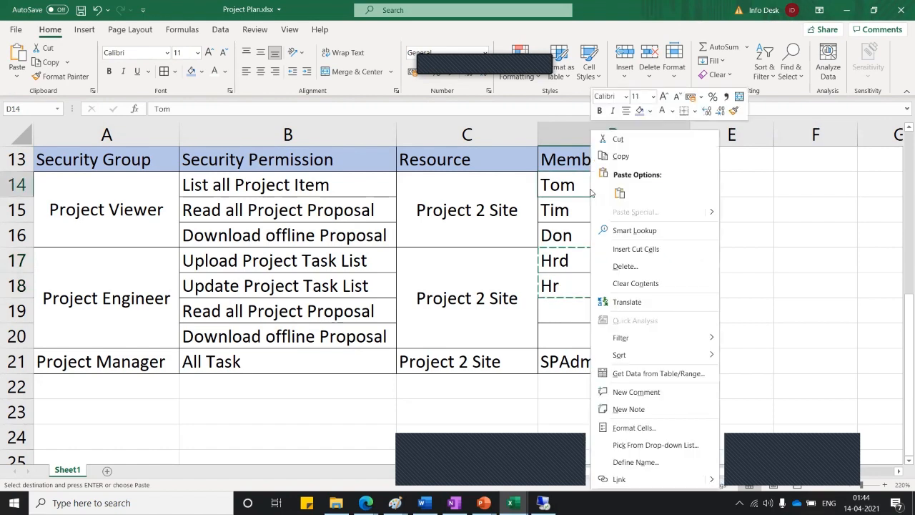
click(575, 187)
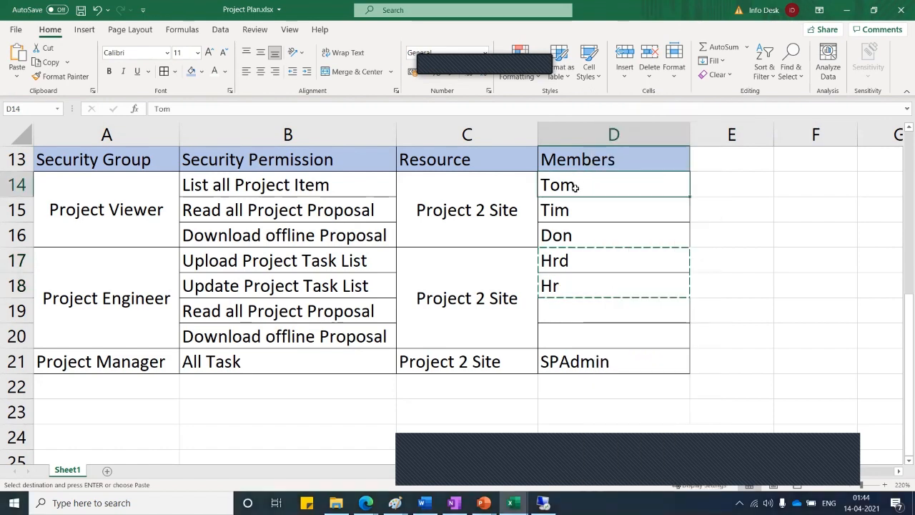
key(ctrl+v)
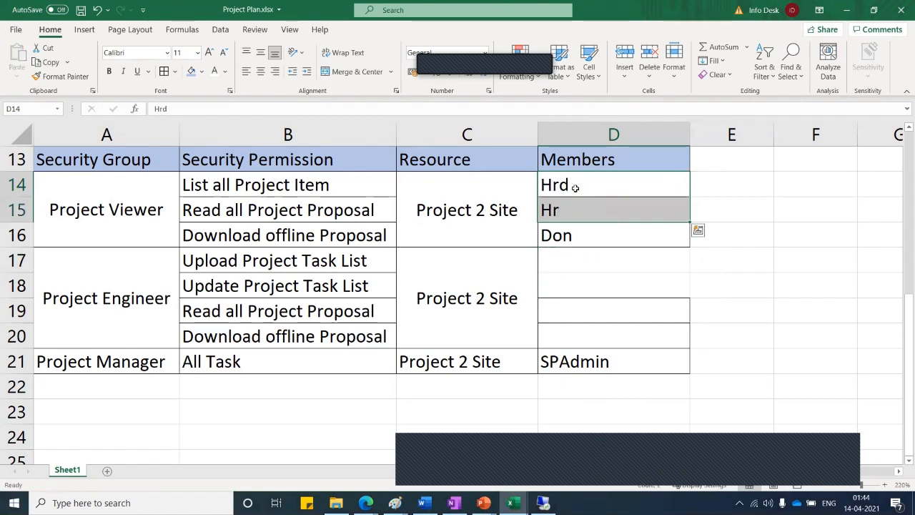
Enter tom in D17 and time in D18 as the new engineers
click(572, 256)
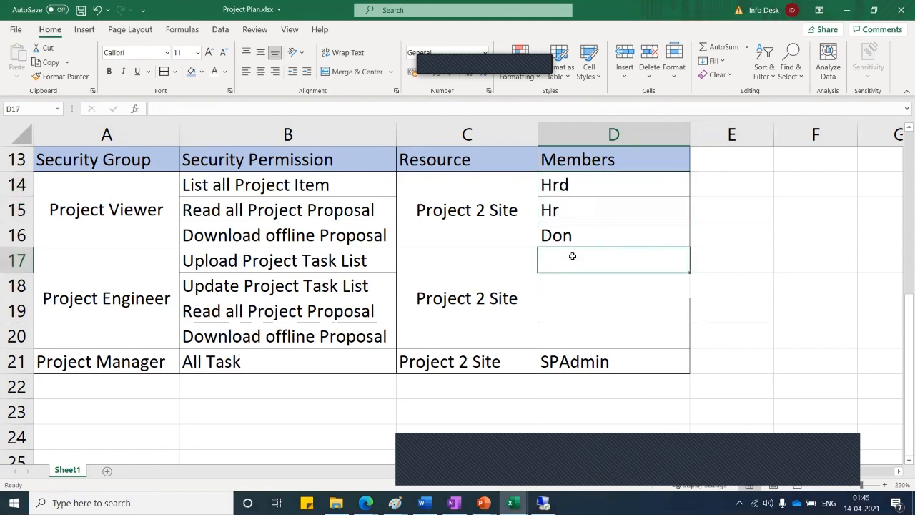
text(tom)
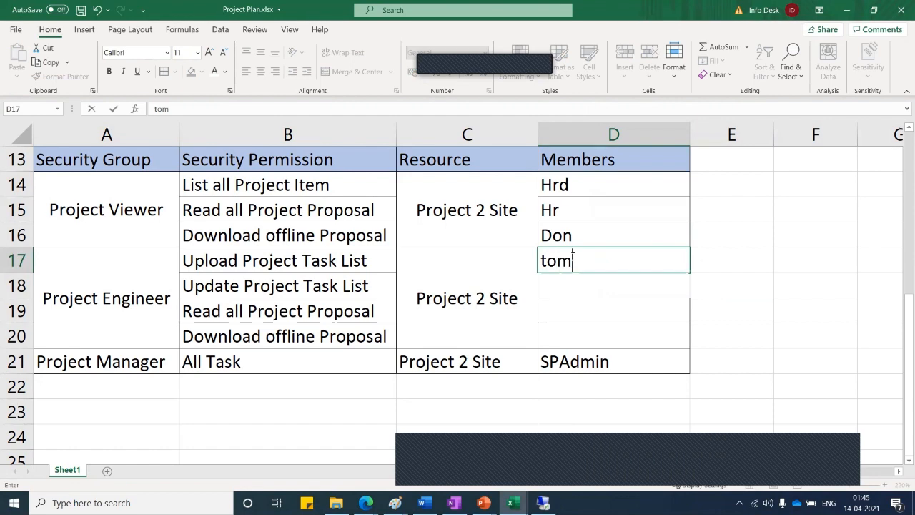
key(Return)
text(tim)
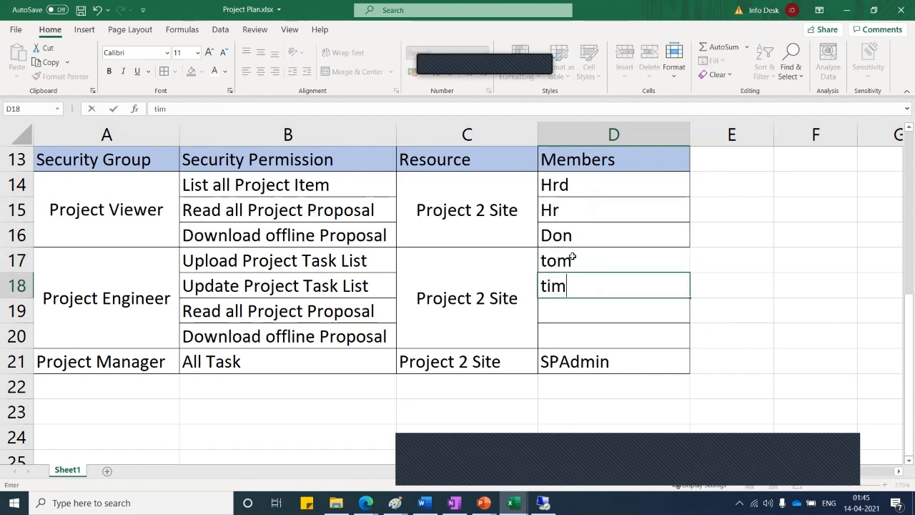
text(e)
key(Return)
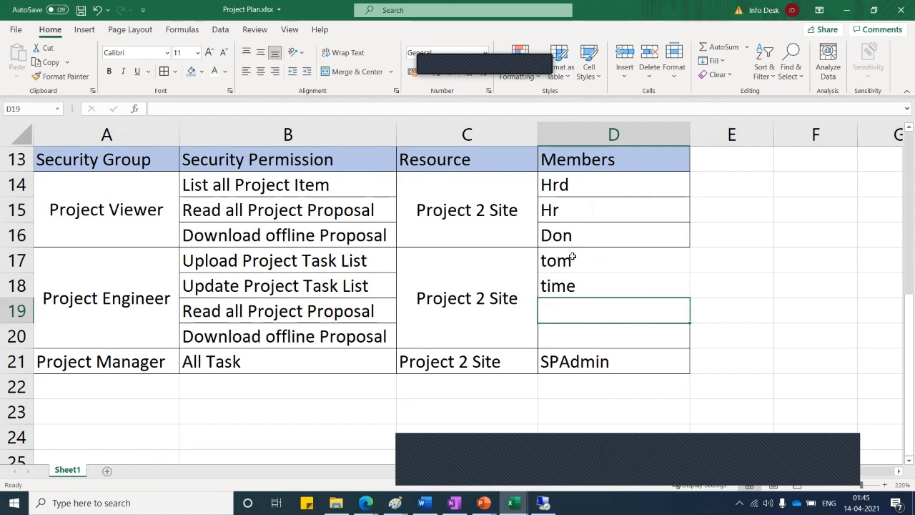
scroll(518, 308, up, 2)
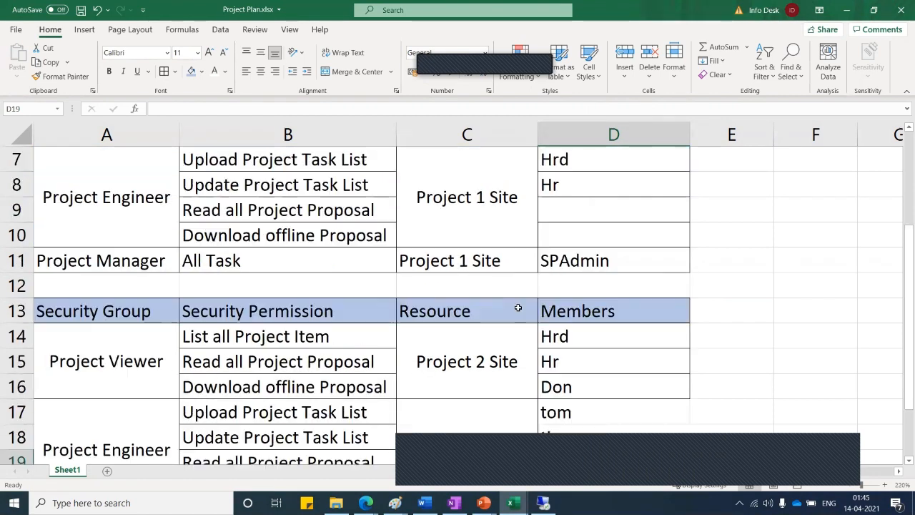
scroll(517, 308, up, 2)
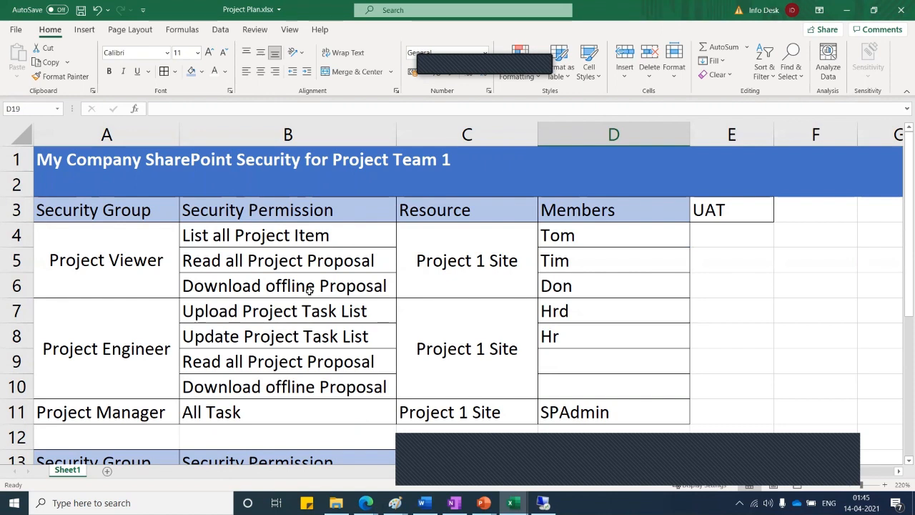
scroll(311, 287, down, 3)
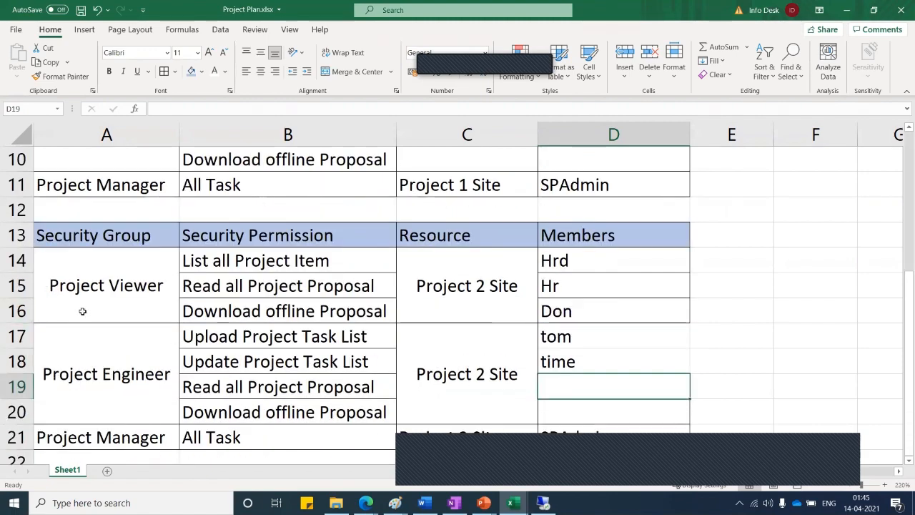
scroll(90, 334, down, 2)
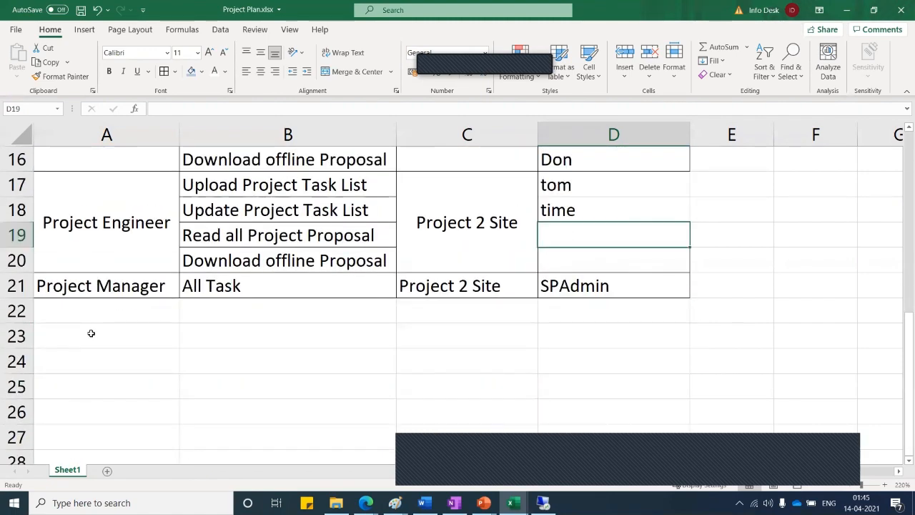
scroll(90, 333, up, 5)
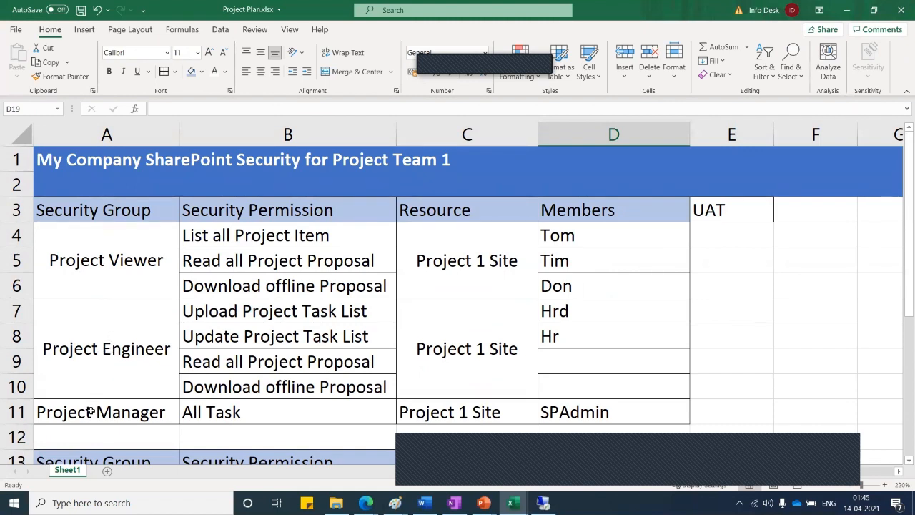
click(97, 271)
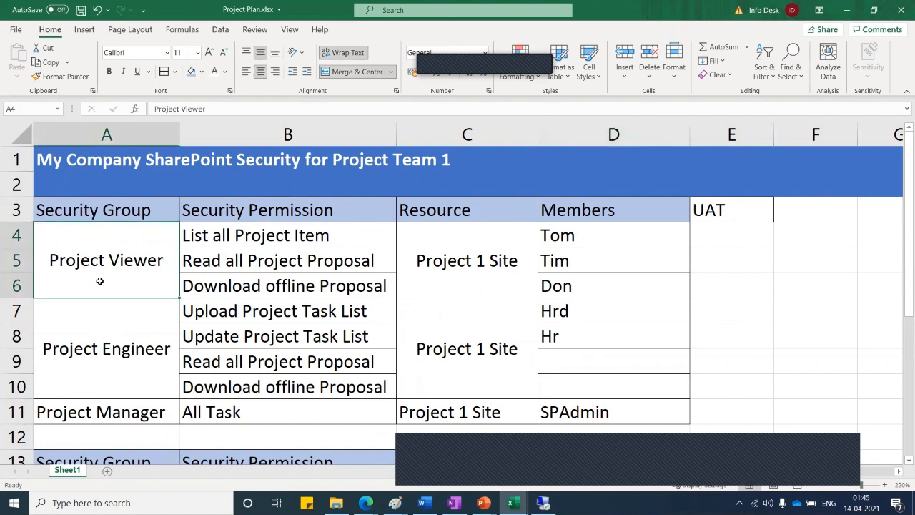
scroll(99, 281, down, 2)
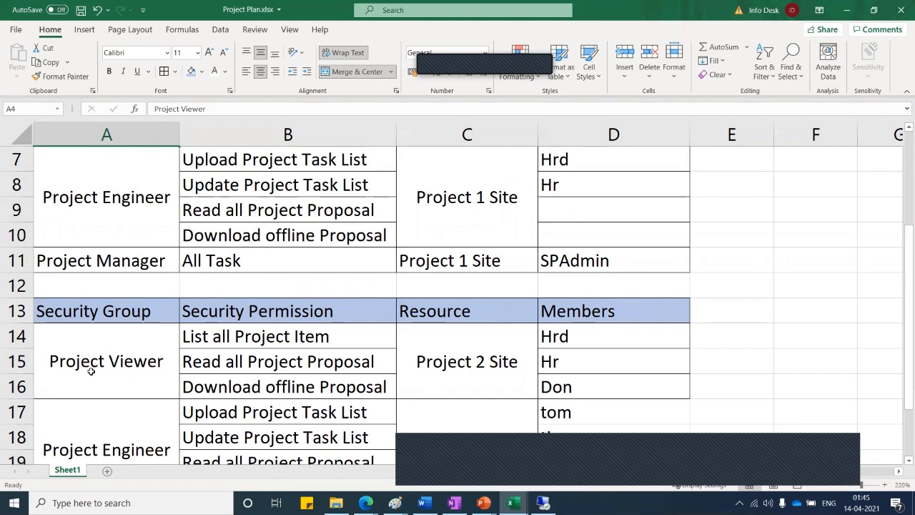
click(91, 371)
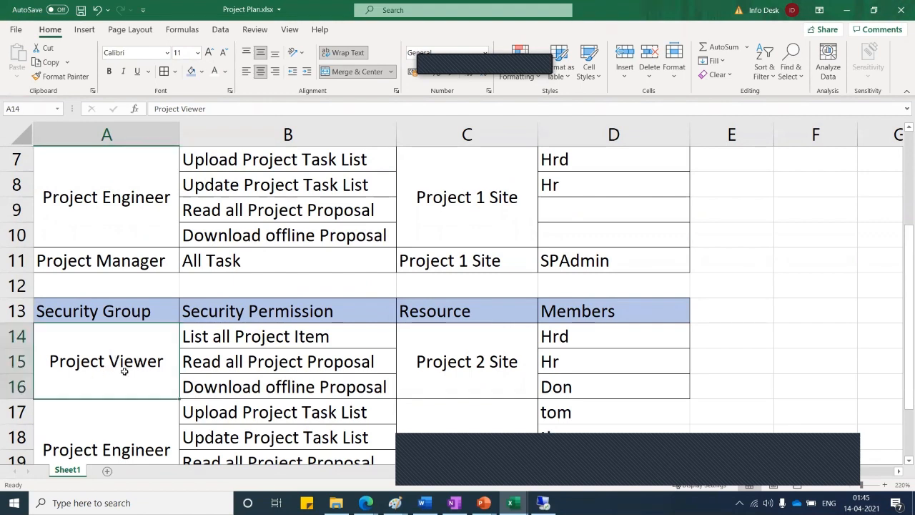
scroll(579, 253, up, 2)
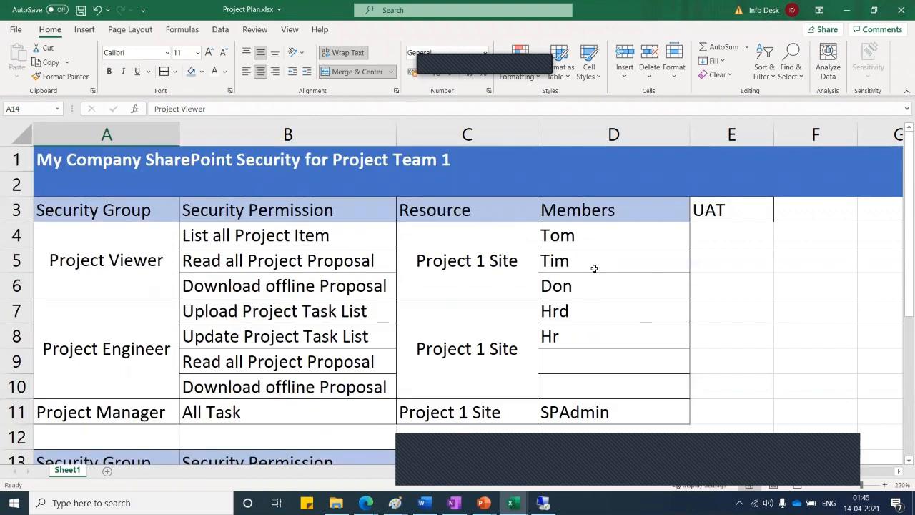
scroll(594, 268, down, 2)
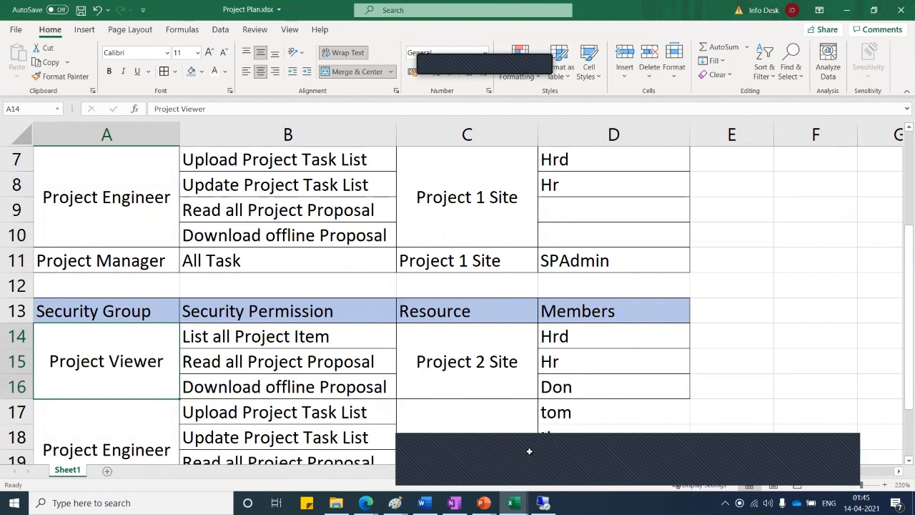
Confirm proj1's groups: project viewer as visitors, project engineer as members, manager as owners
click(580, 469)
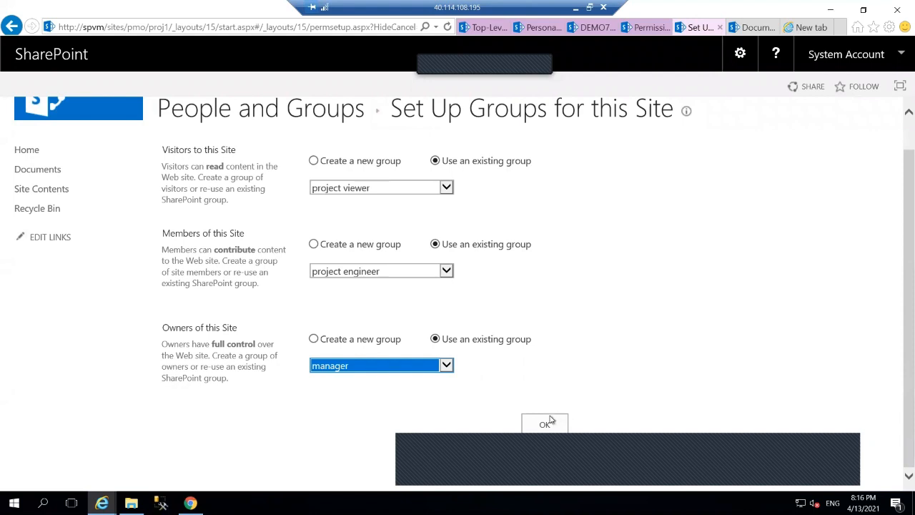
click(547, 422)
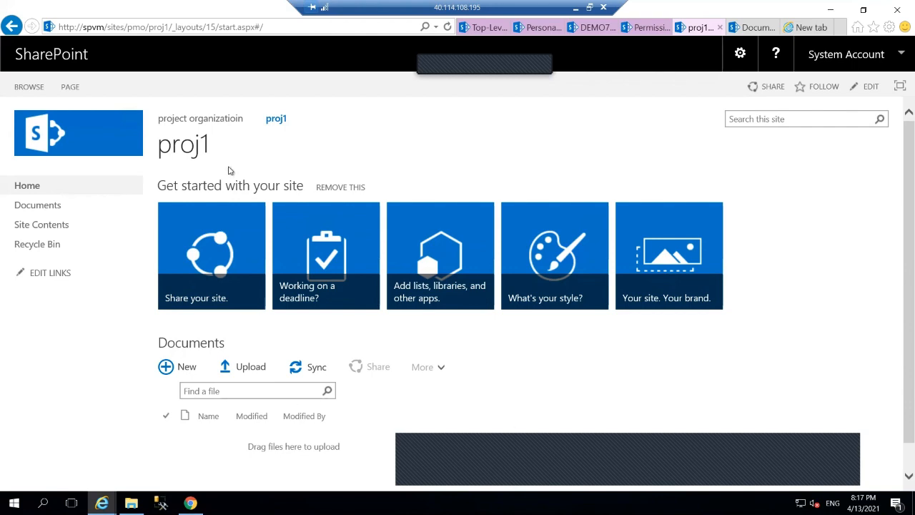
Open a blank Create Group form from the project organizatioin site's permissions page
click(211, 120)
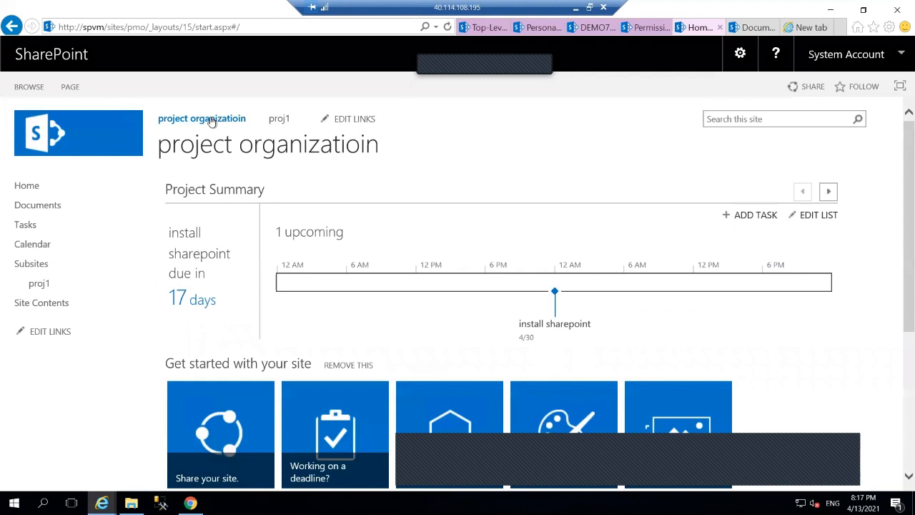
click(740, 55)
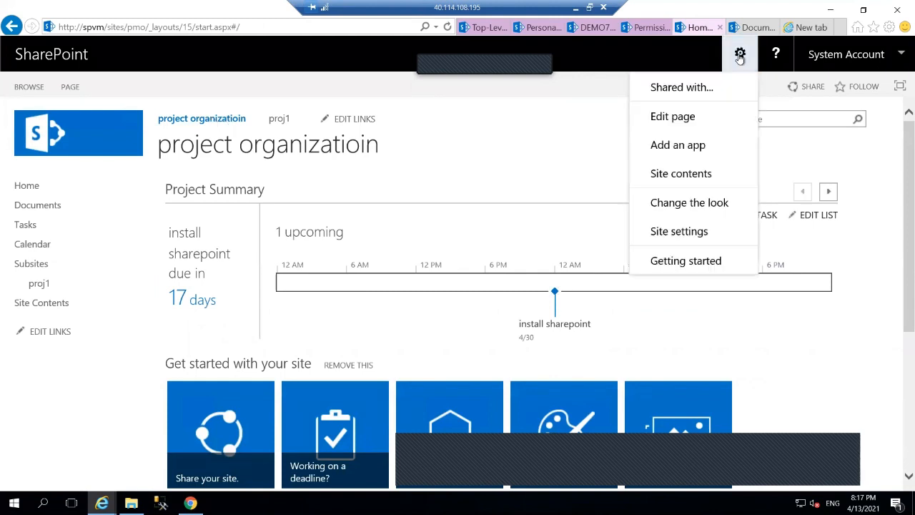
click(683, 240)
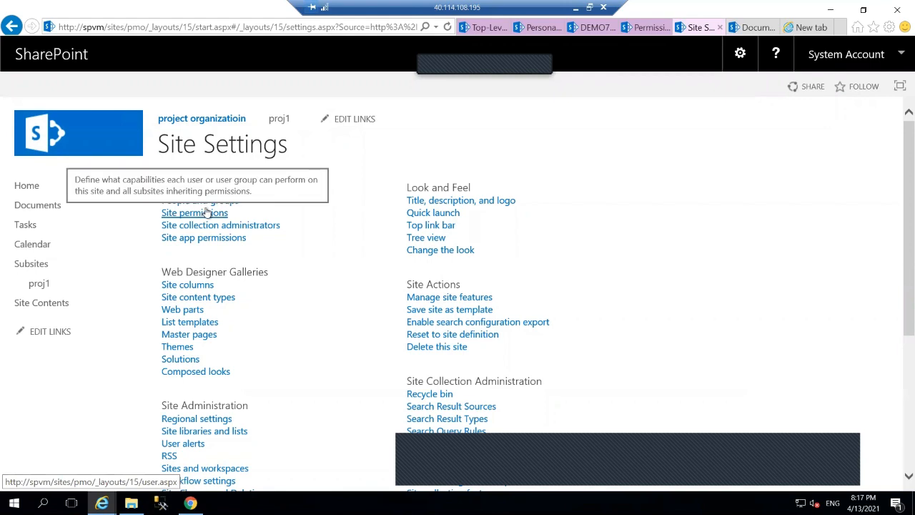
click(207, 213)
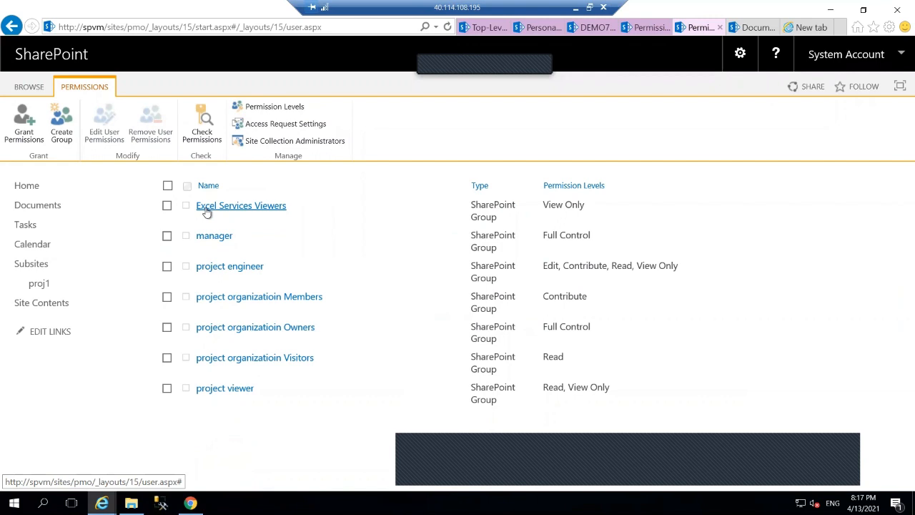
click(60, 123)
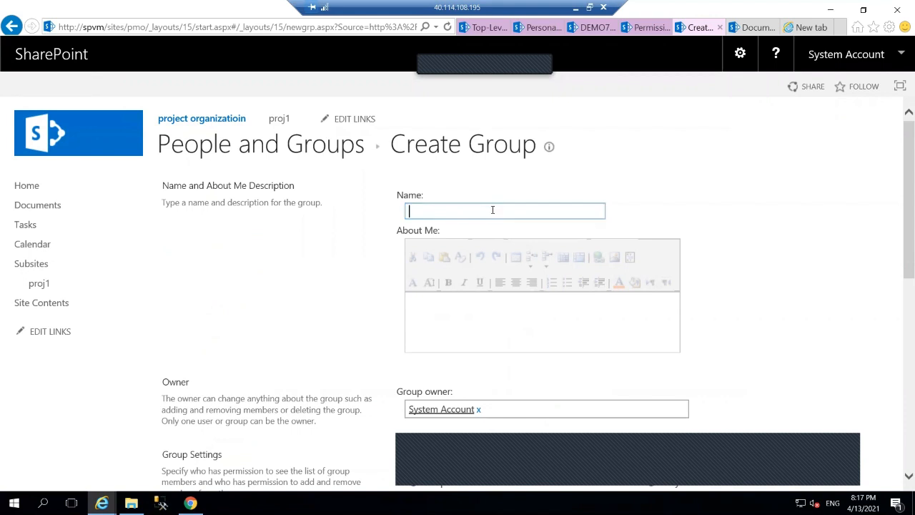
Create a group named proj2 with View Only and Read permissions
text(proj2)
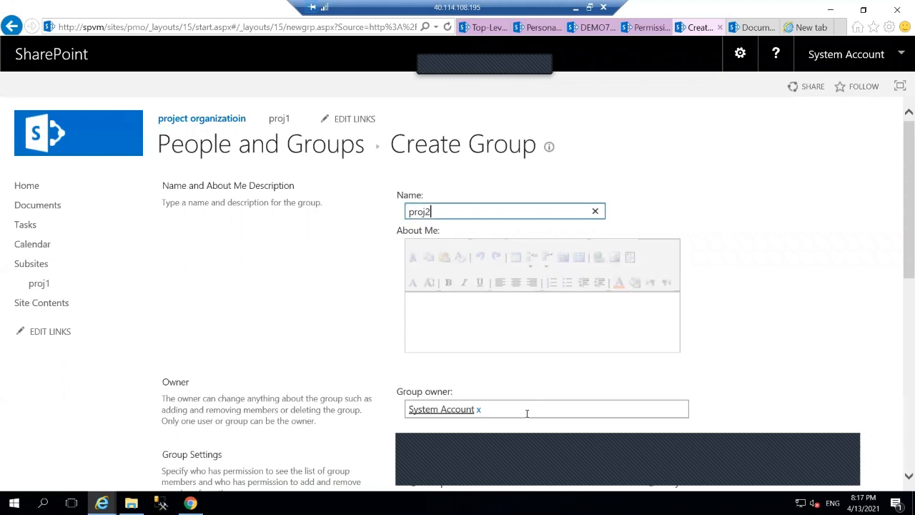
scroll(773, 313, down, 6)
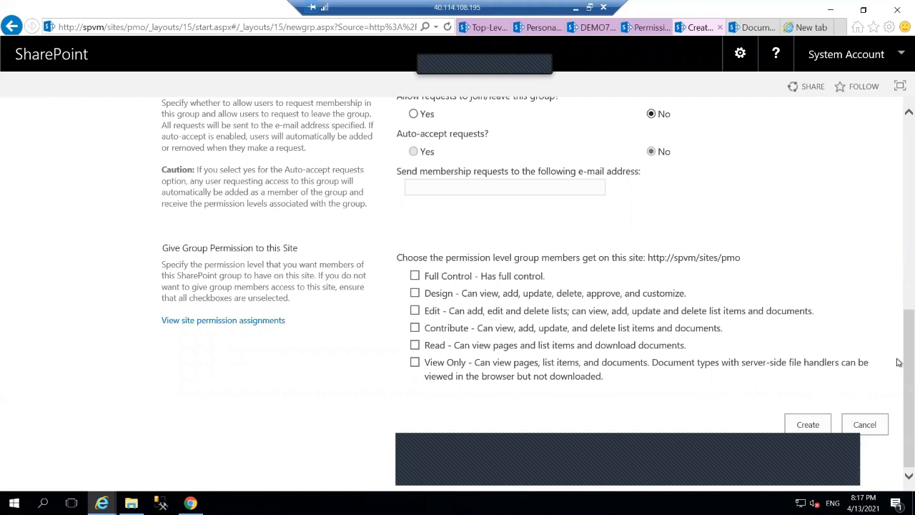
click(414, 363)
click(415, 346)
click(790, 419)
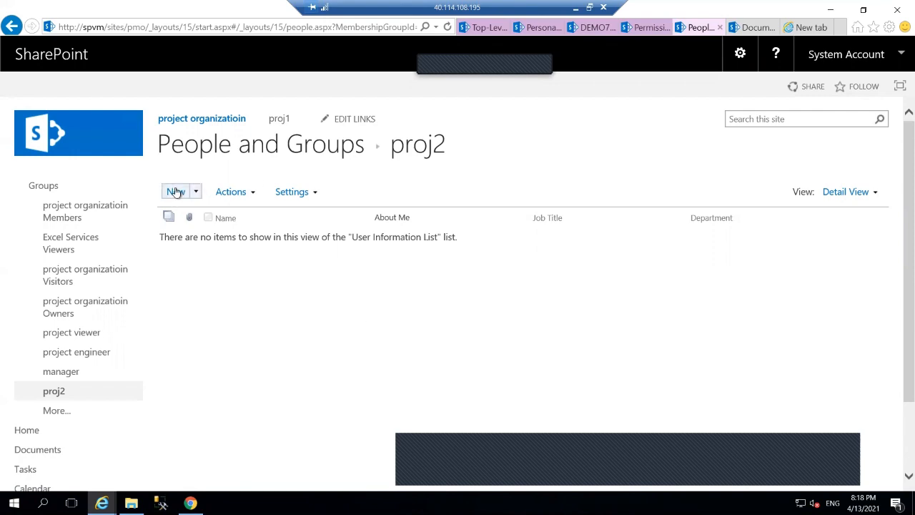
Share proj2 with the planned user as a member, then return to the project organizatioin home page
click(175, 191)
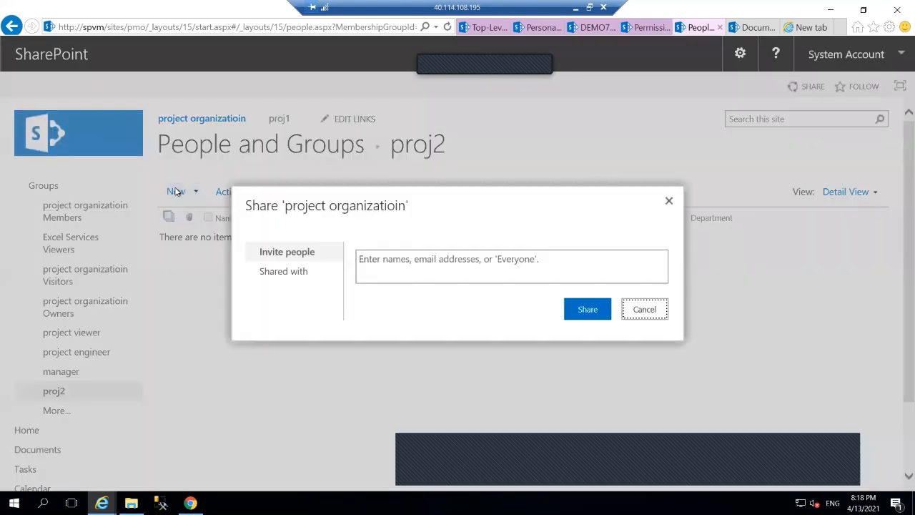
click(427, 252)
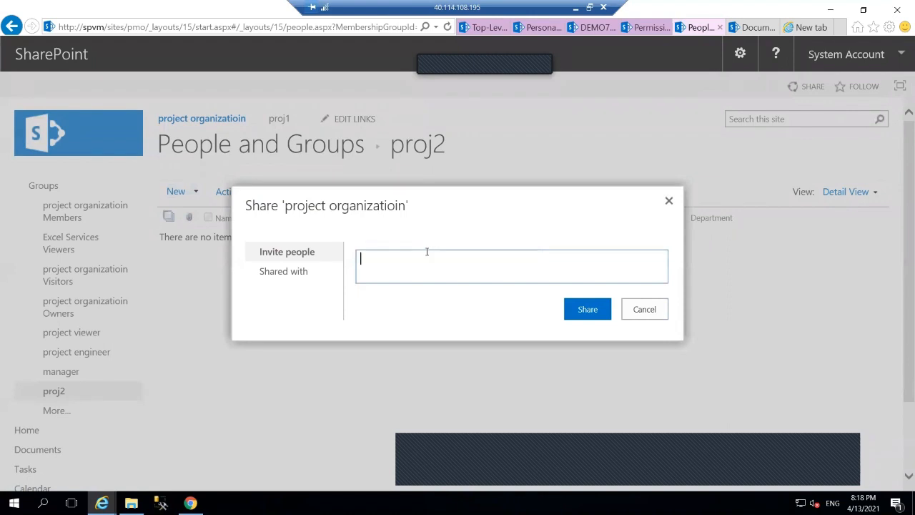
text(h)
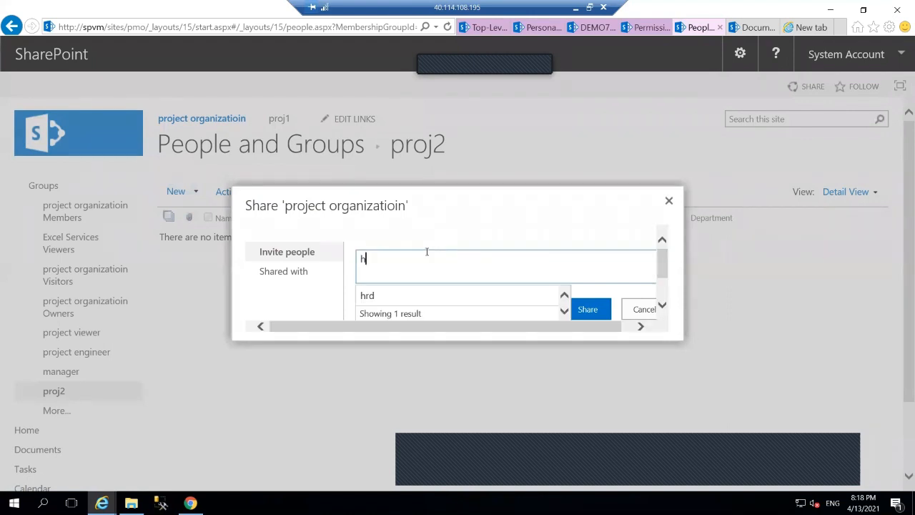
click(439, 296)
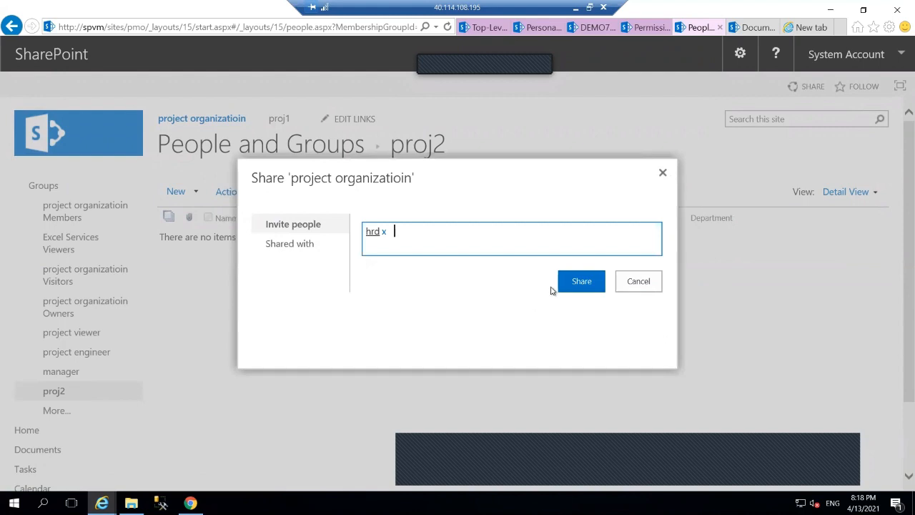
click(581, 281)
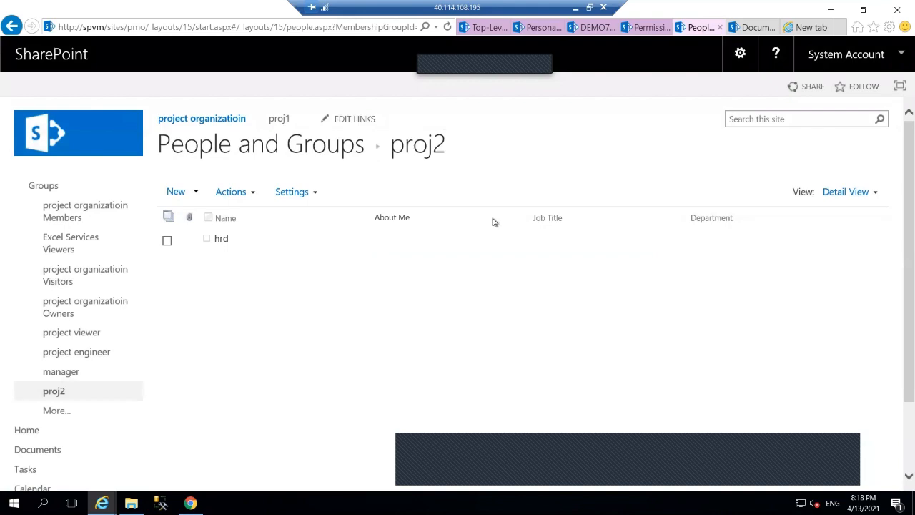
click(227, 119)
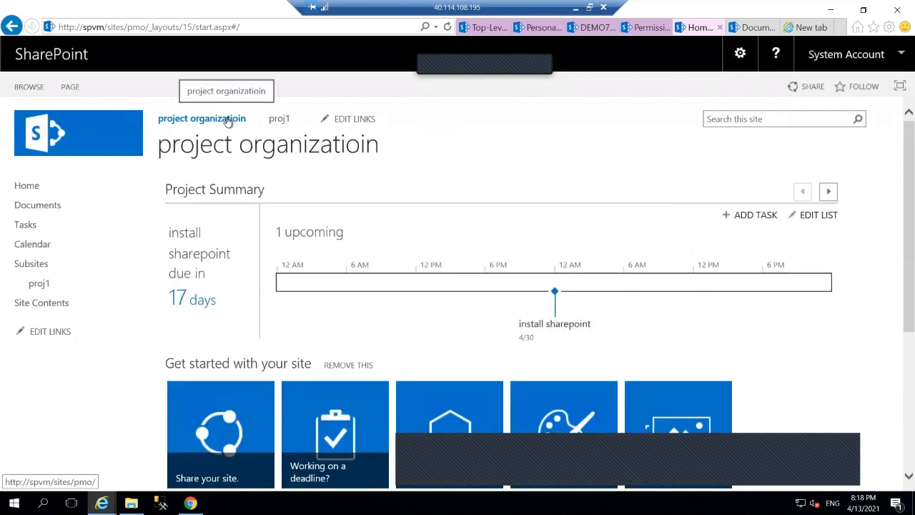
Start a new group from the site's permissions page
click(736, 57)
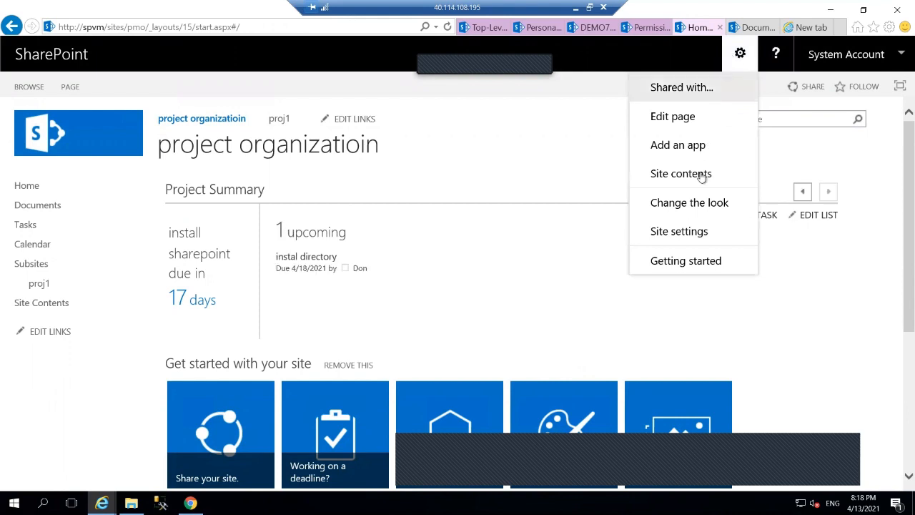
click(699, 233)
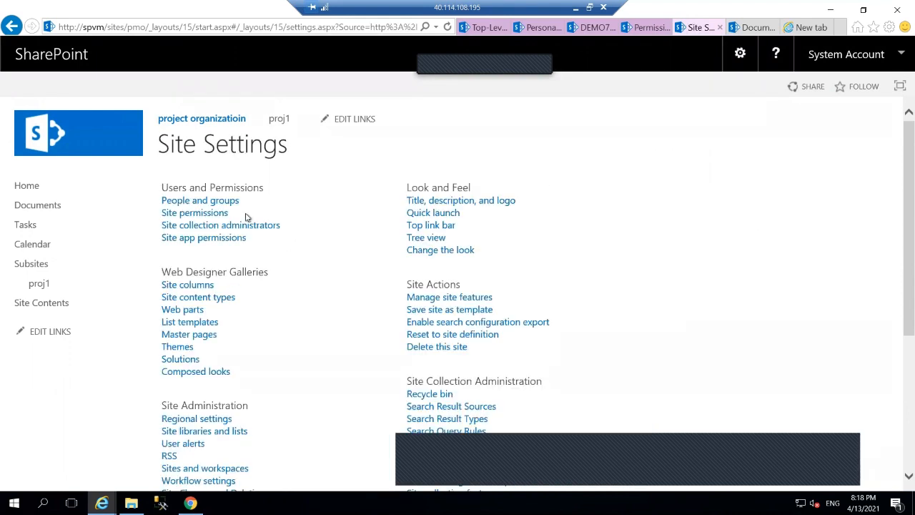
click(209, 217)
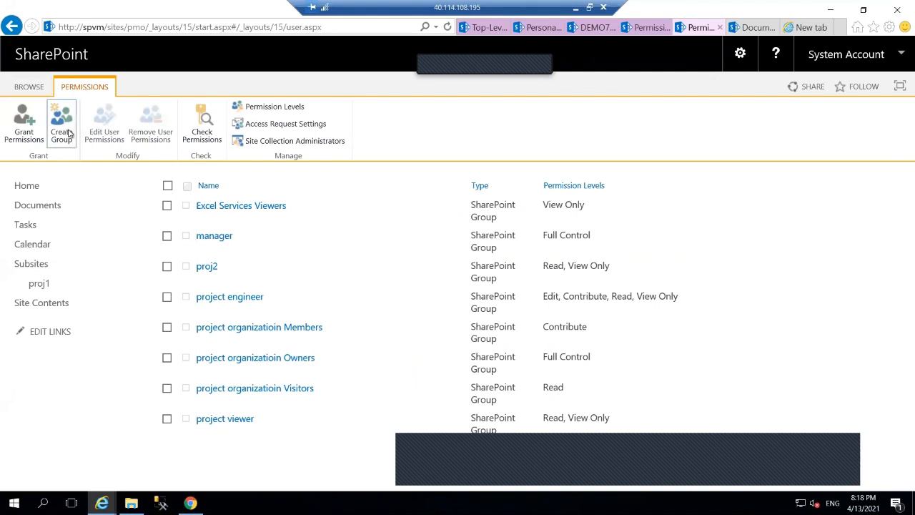
click(67, 133)
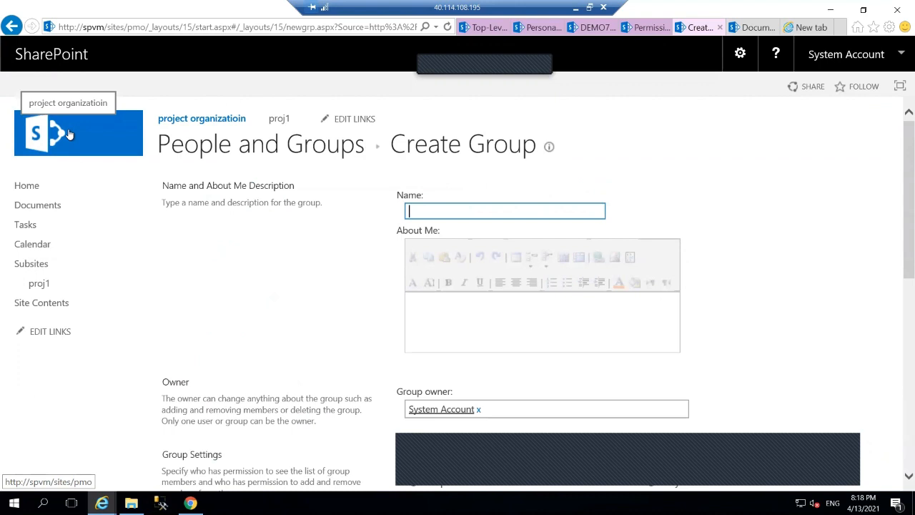
Create the 'project2 engineer' group with Contribute permission
text(proje)
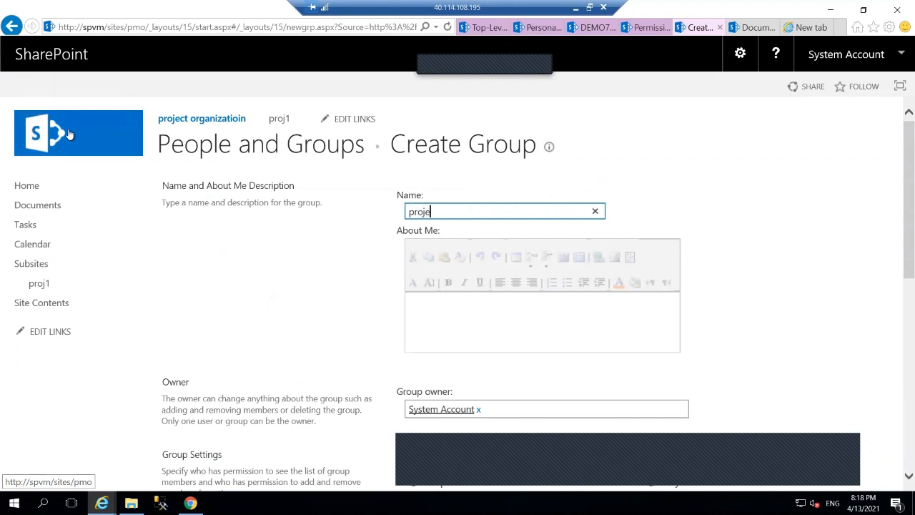
key(BackSpace)
text(ect2 engineer)
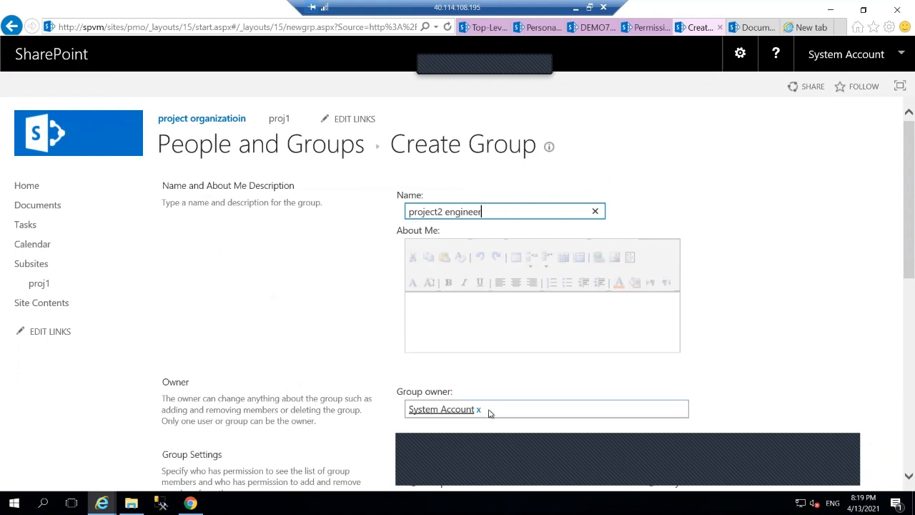
scroll(490, 411, down, 7)
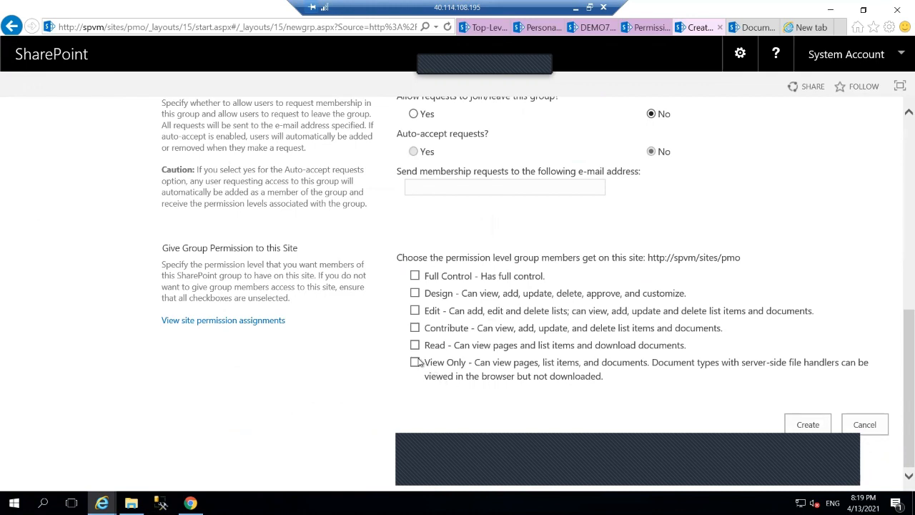
click(416, 332)
click(809, 425)
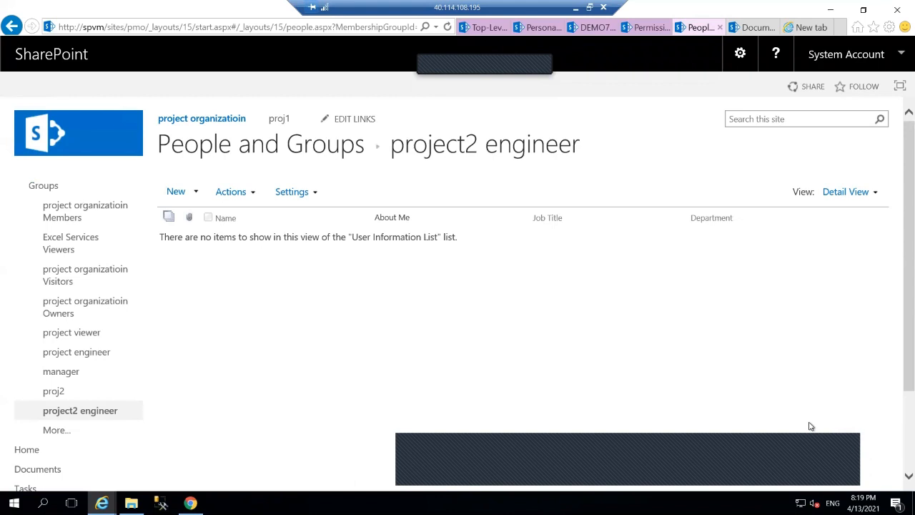
Invite the two planned engineer users into the project2 engineer group via the Share dialog
click(178, 192)
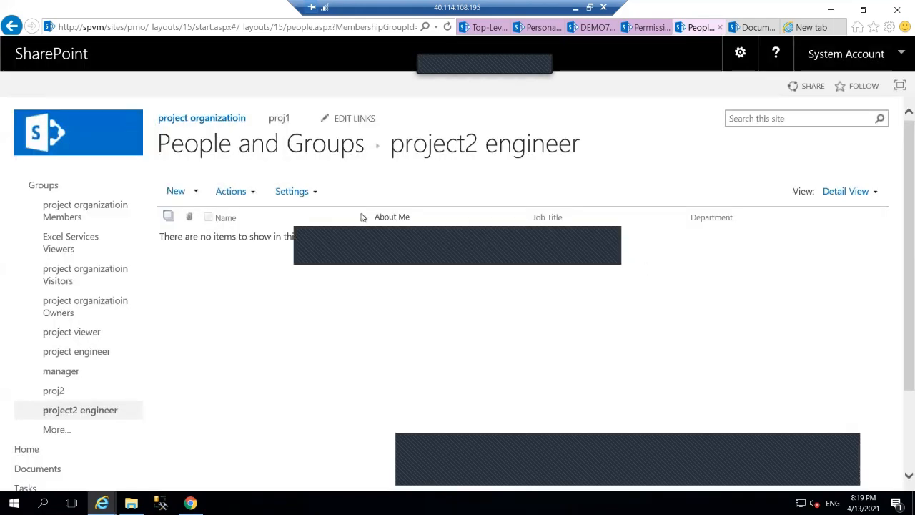
click(185, 193)
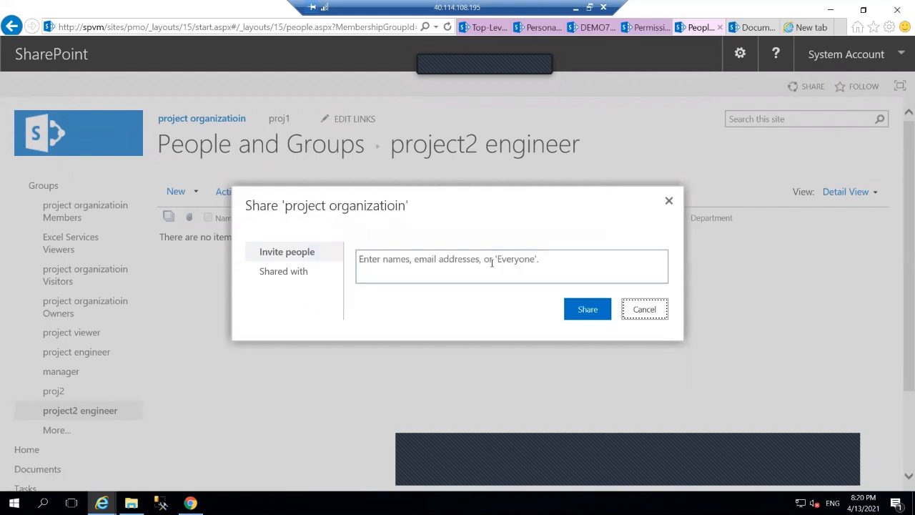
click(492, 263)
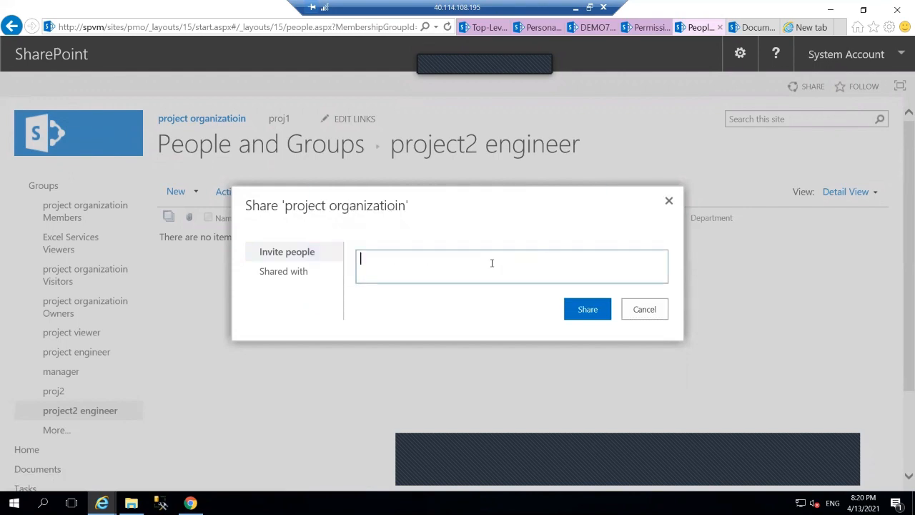
text(t)
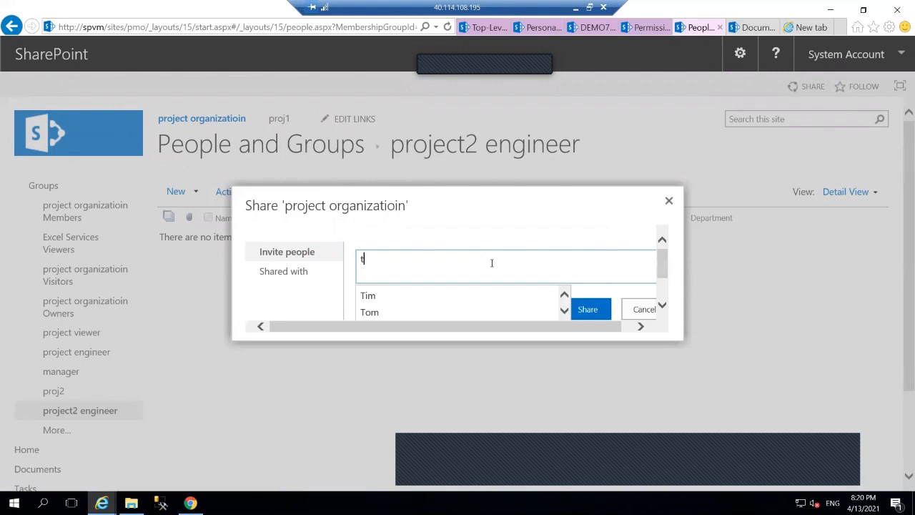
text(i)
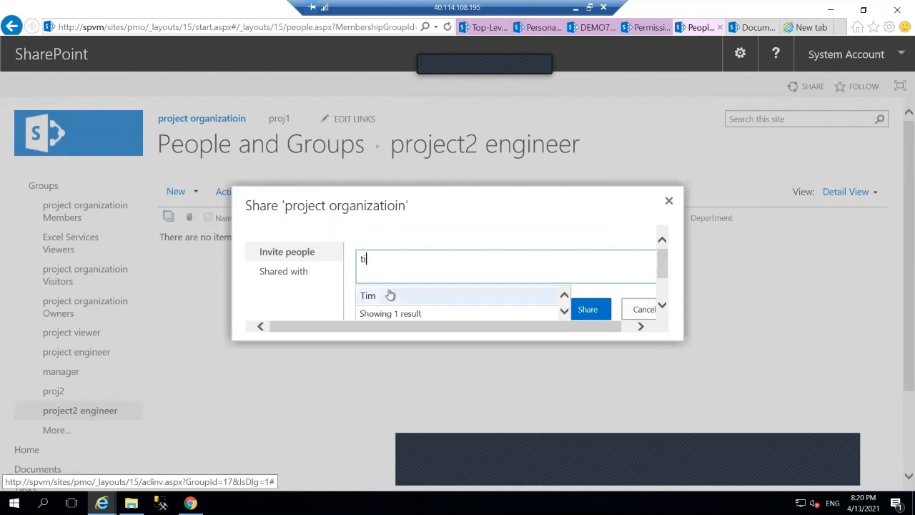
click(389, 294)
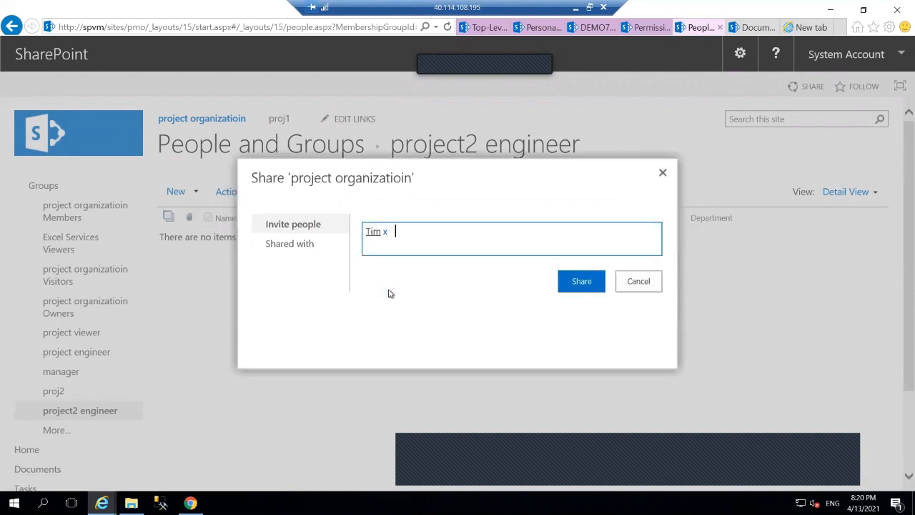
text(to)
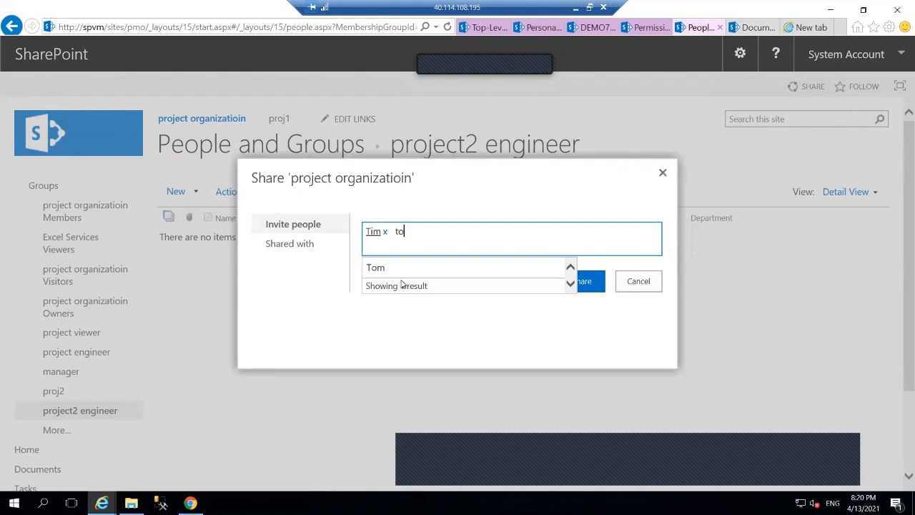
click(406, 270)
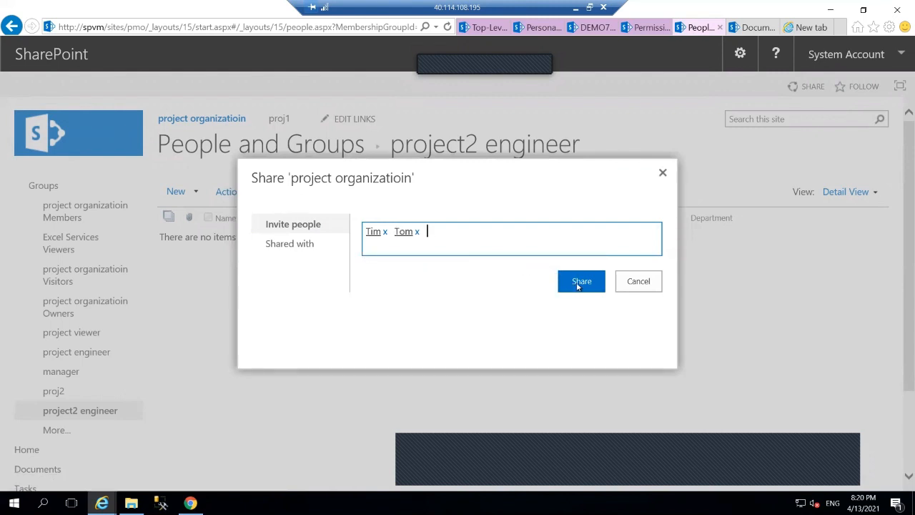
click(581, 282)
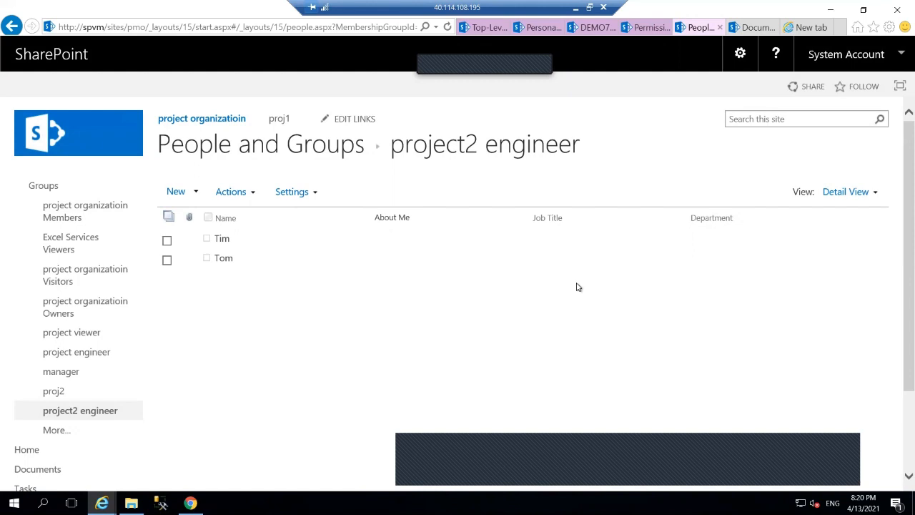
Start a new subsite from Site Contents with title proj2 and URL name proj2
click(193, 124)
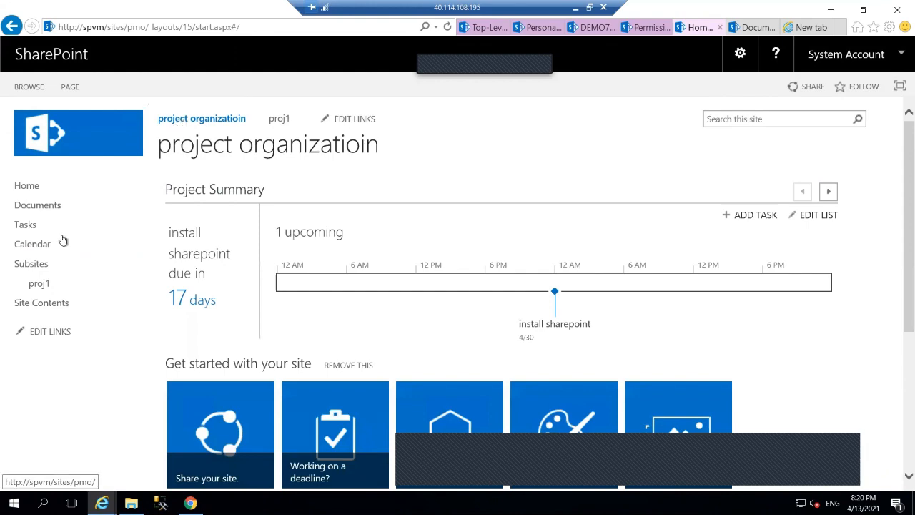
click(45, 309)
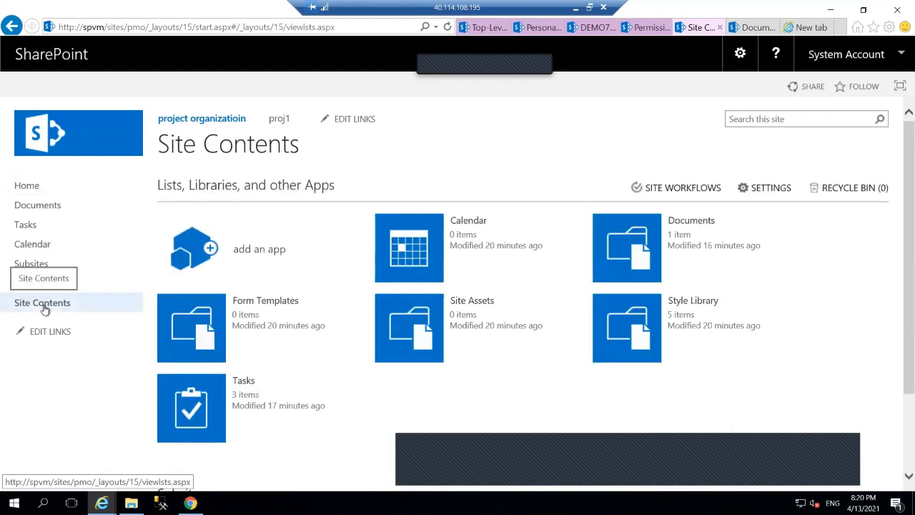
scroll(322, 406, down, 3)
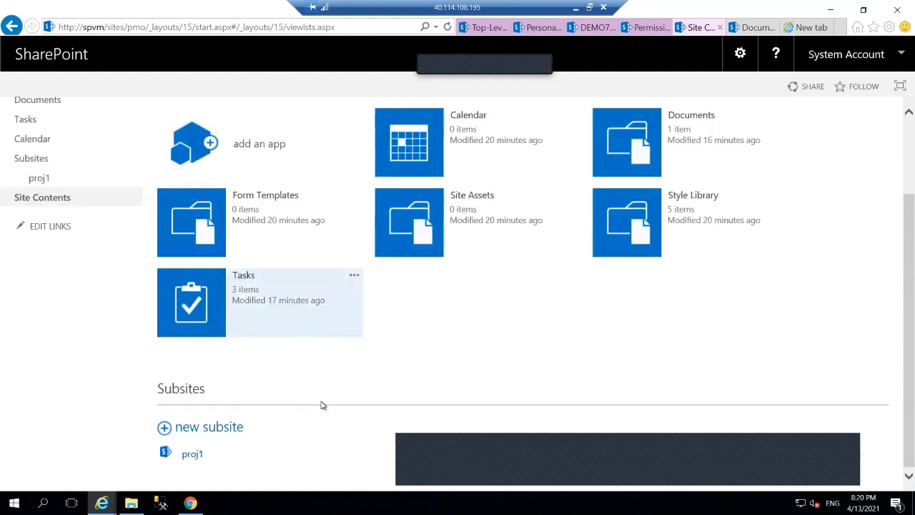
click(207, 427)
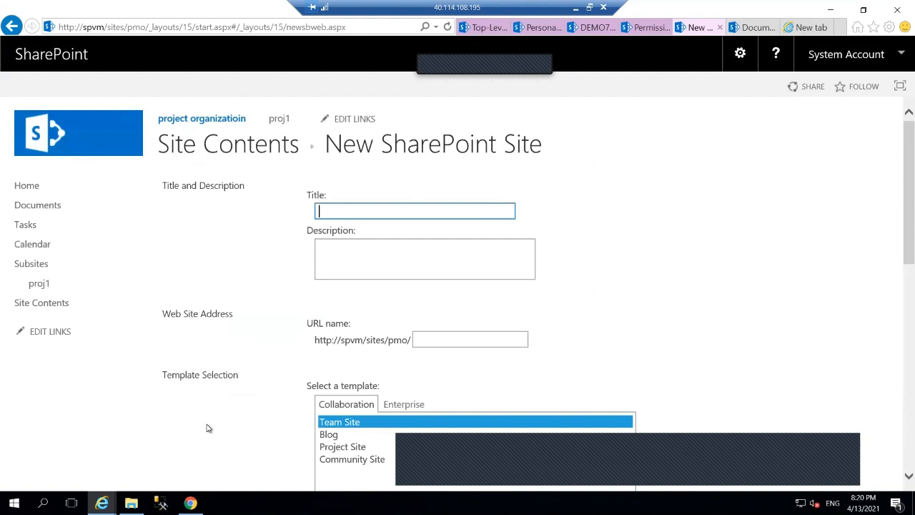
text(proj2)
click(477, 332)
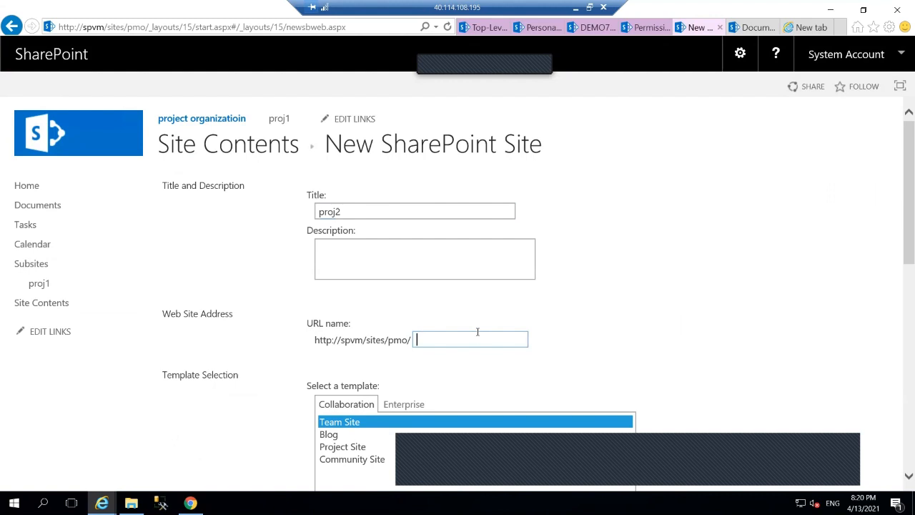
text(proj2)
Give proj2 unique permissions, show it on the parent's Quick Launch, and inherit the top link bar
scroll(619, 376, down, 1)
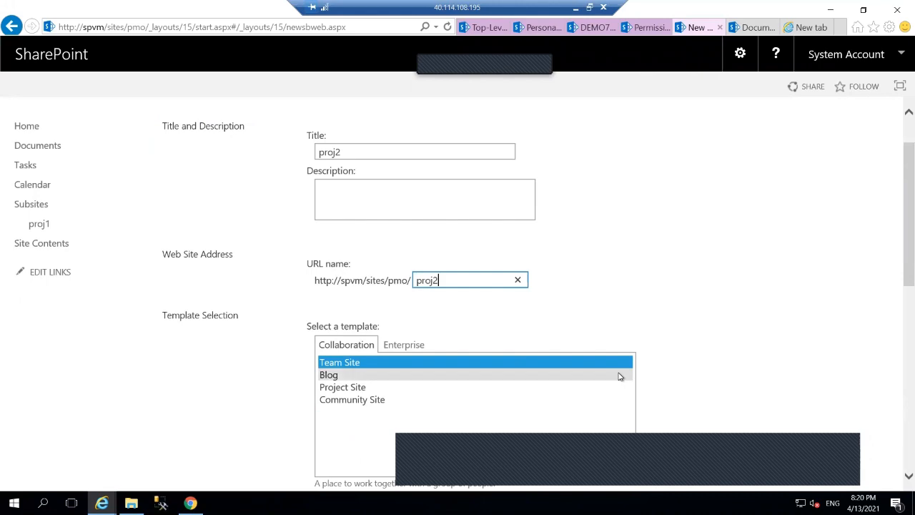
scroll(672, 378, down, 5)
scroll(673, 378, down, 3)
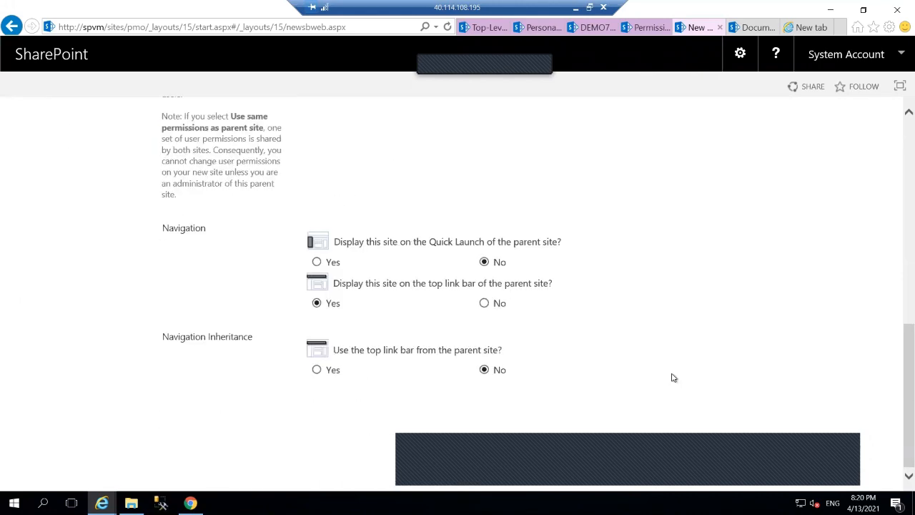
scroll(557, 207, up, 7)
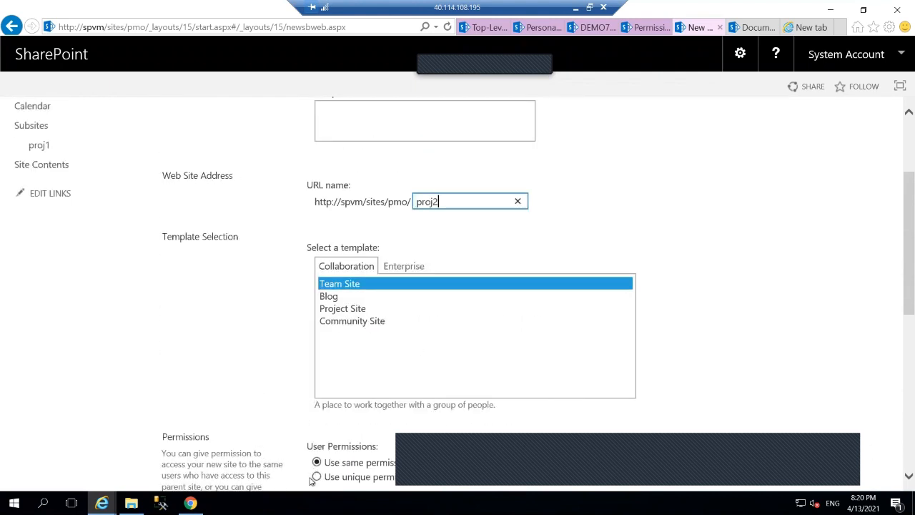
click(317, 477)
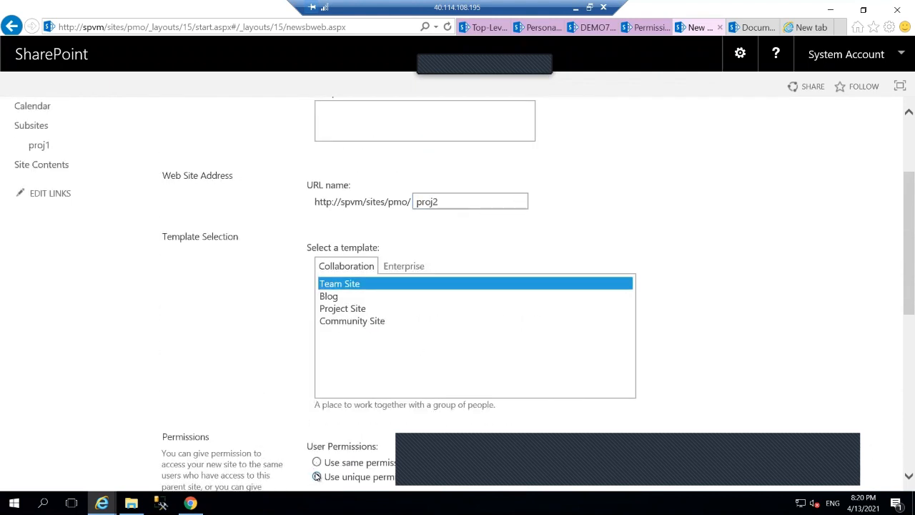
scroll(316, 477, down, 6)
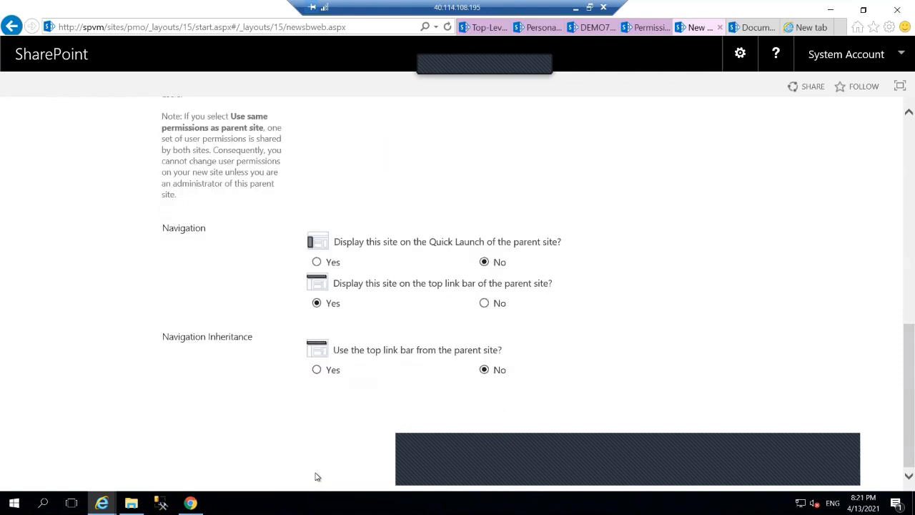
click(317, 261)
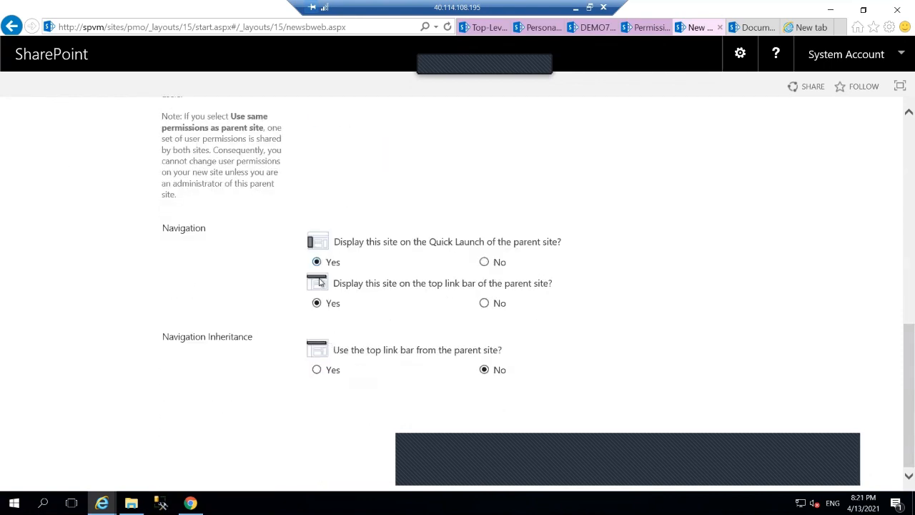
click(317, 370)
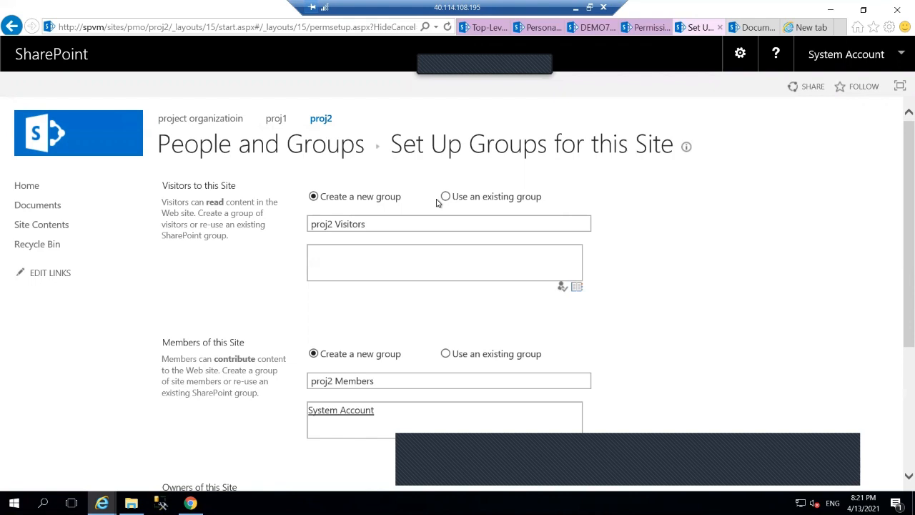
Assign existing groups proj2 as visitors and project2 engineer as members, confirm, then return to Excel
click(446, 196)
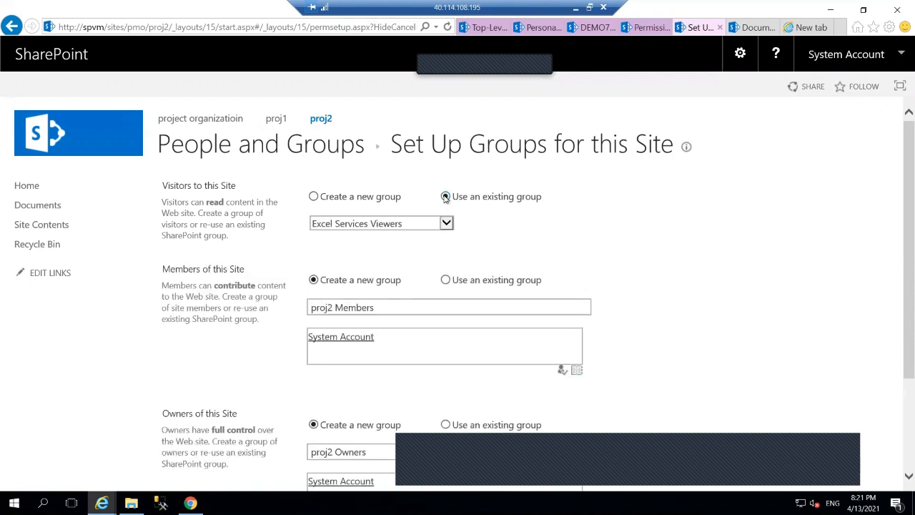
click(448, 223)
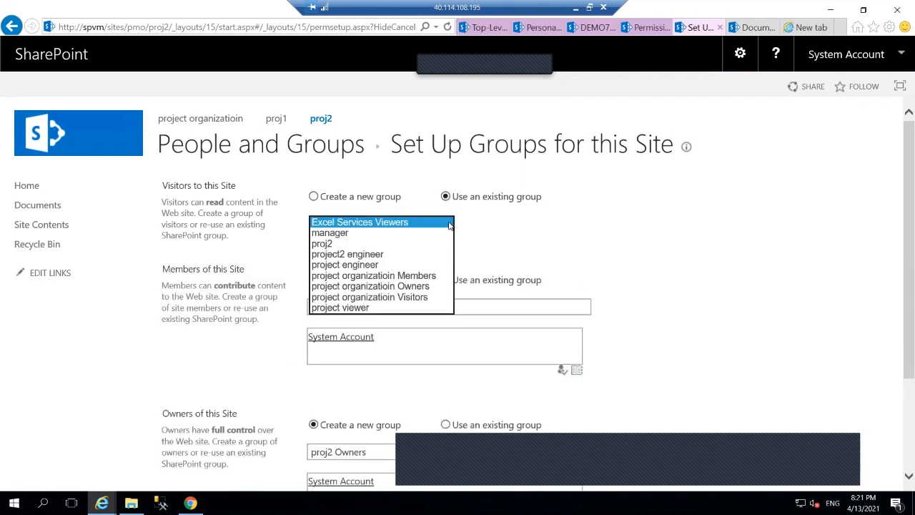
click(365, 244)
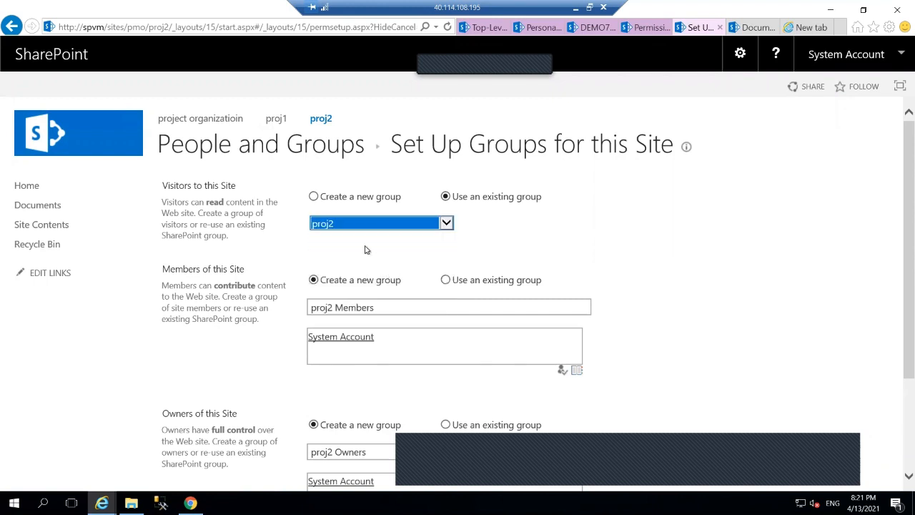
click(446, 280)
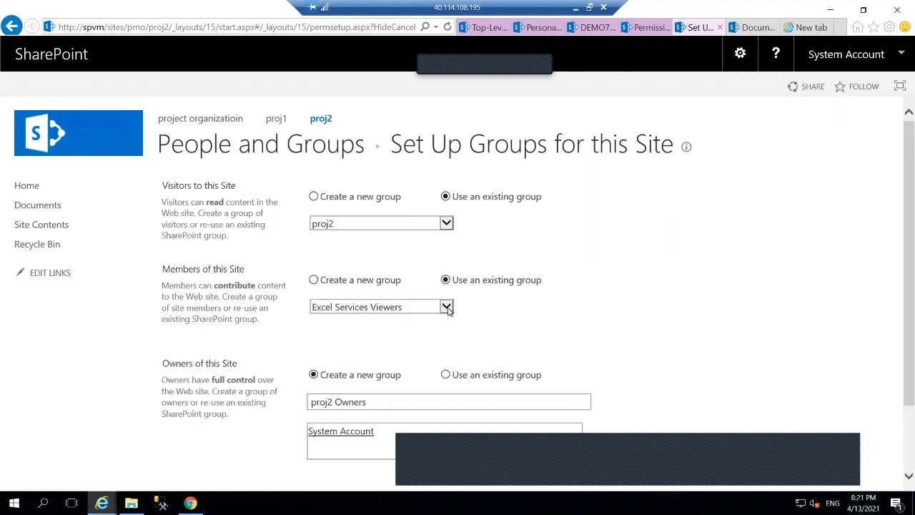
click(447, 307)
click(447, 307)
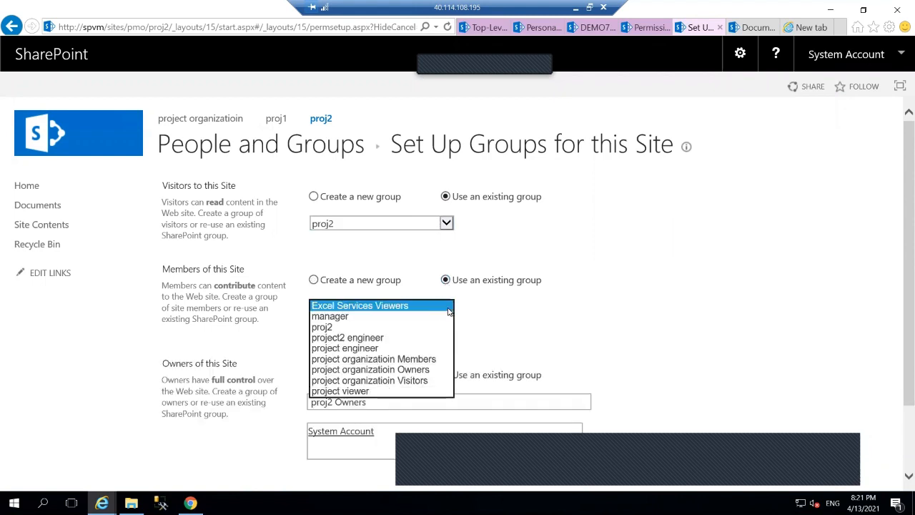
click(362, 337)
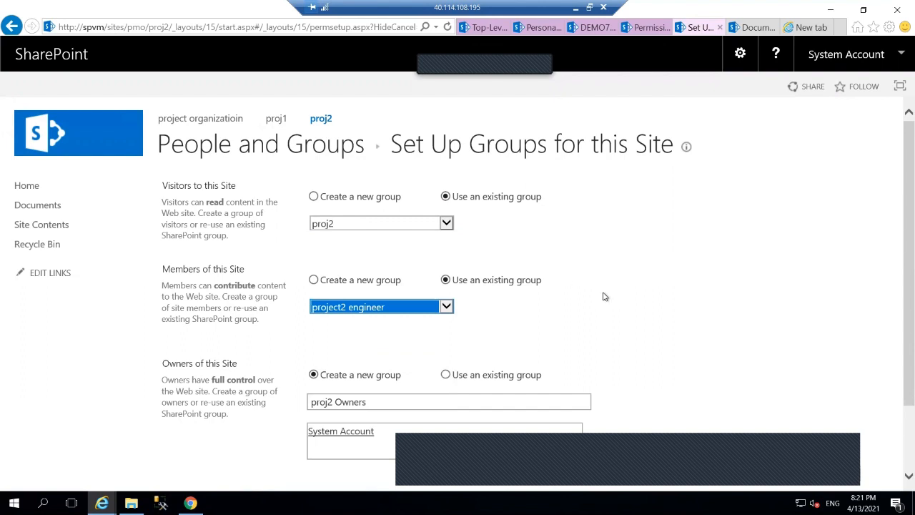
scroll(604, 297, down, 3)
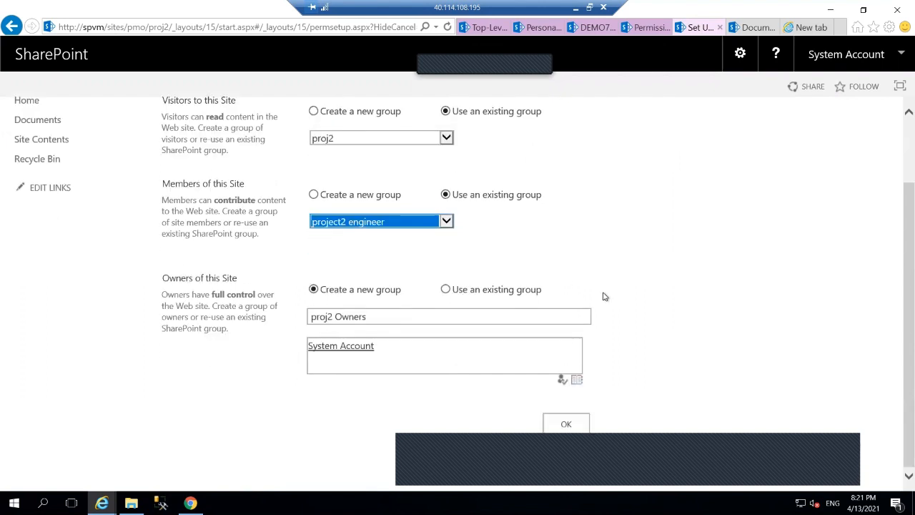
click(572, 427)
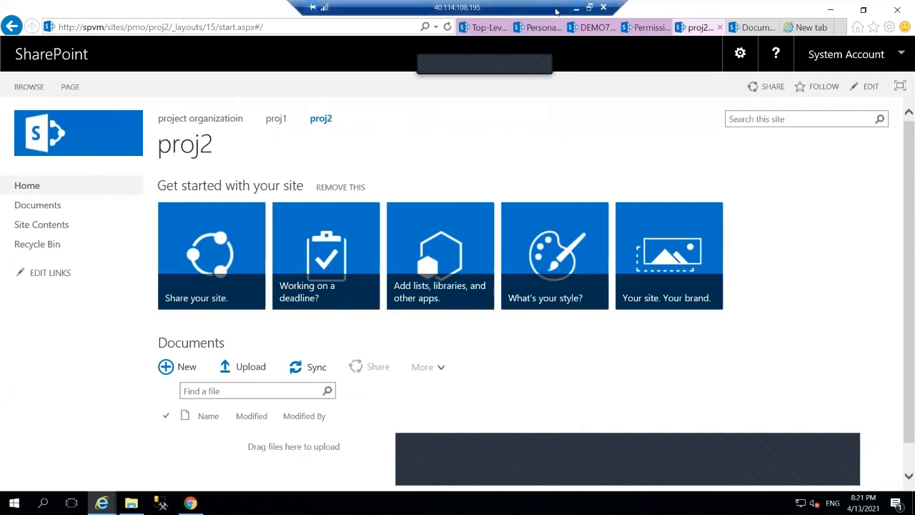
click(575, 9)
scroll(490, 260, up, 2)
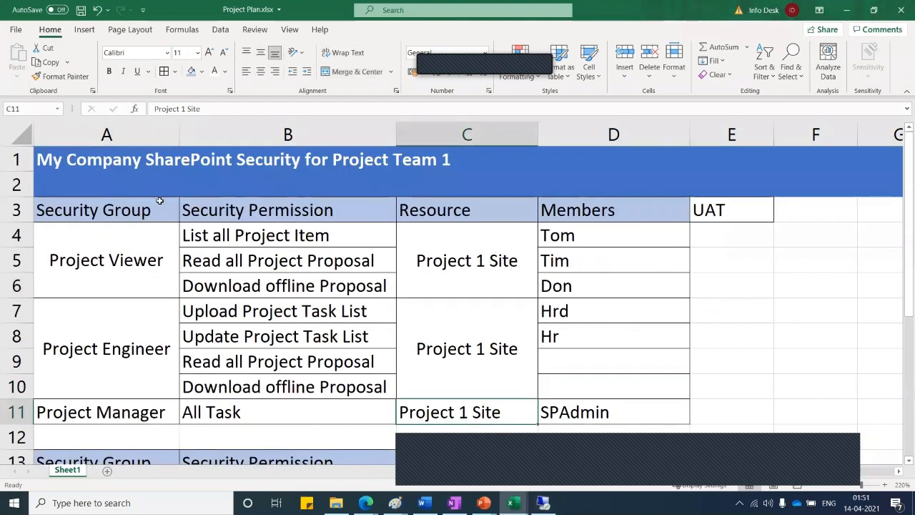